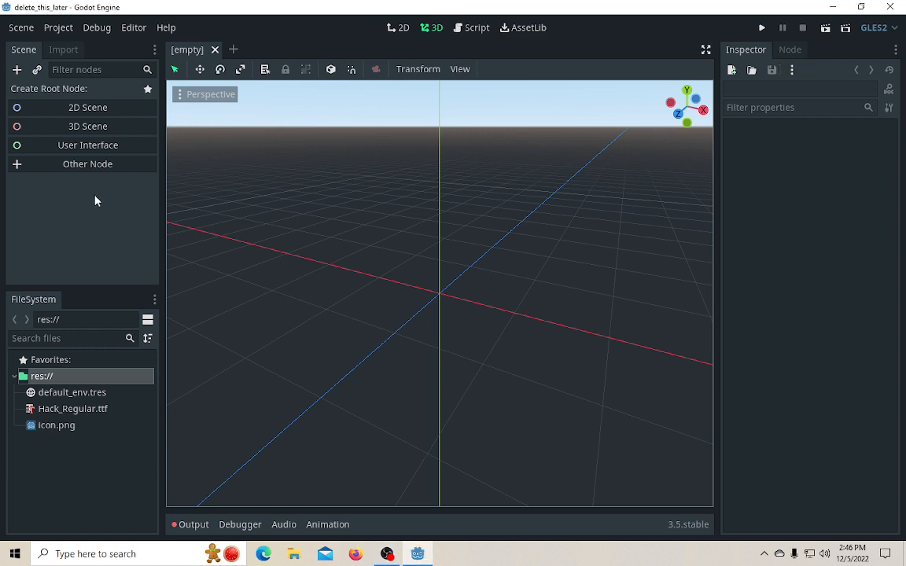
# Step: Create a User Interface root node and apply the Full Rect layout to it
pyautogui.click(73, 146)
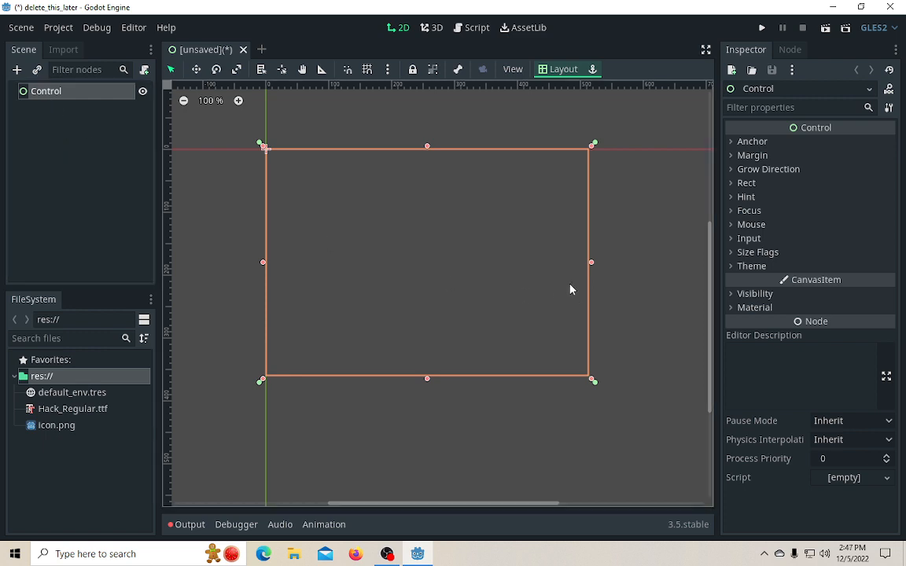
pyautogui.click(563, 69)
pyautogui.click(568, 349)
pyautogui.click(43, 416)
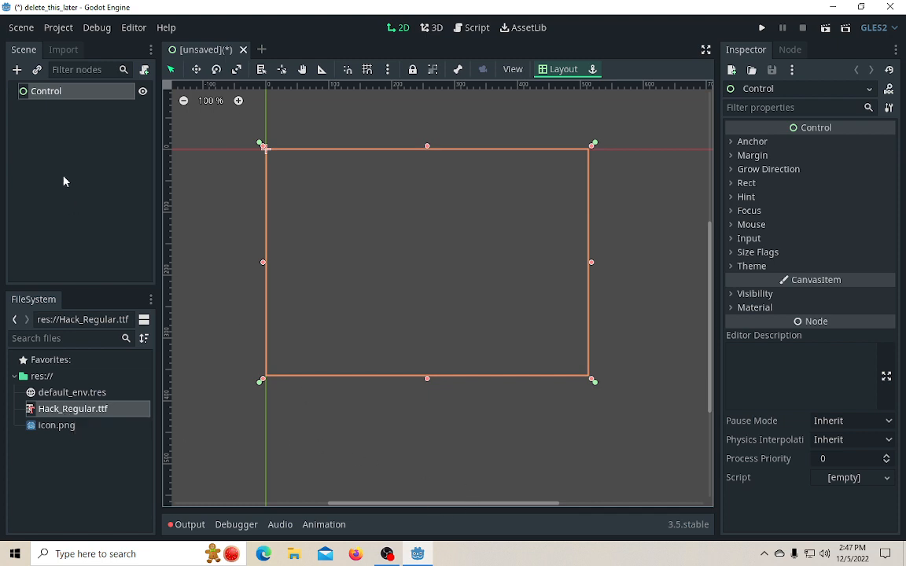
# Step: Add a ColorRect child node to the Control root and apply the Full Rect layout to it
pyautogui.rightClick(45, 95)
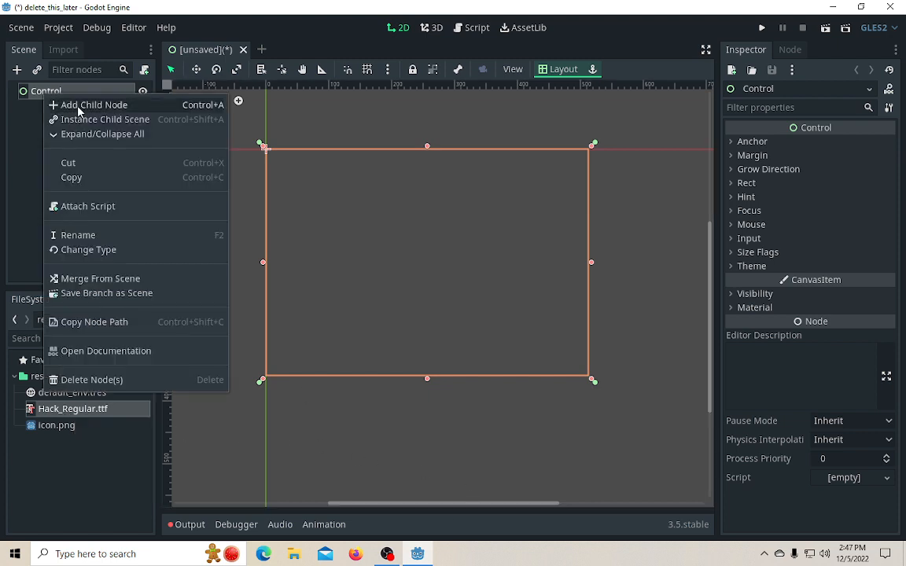
pyautogui.click(77, 105)
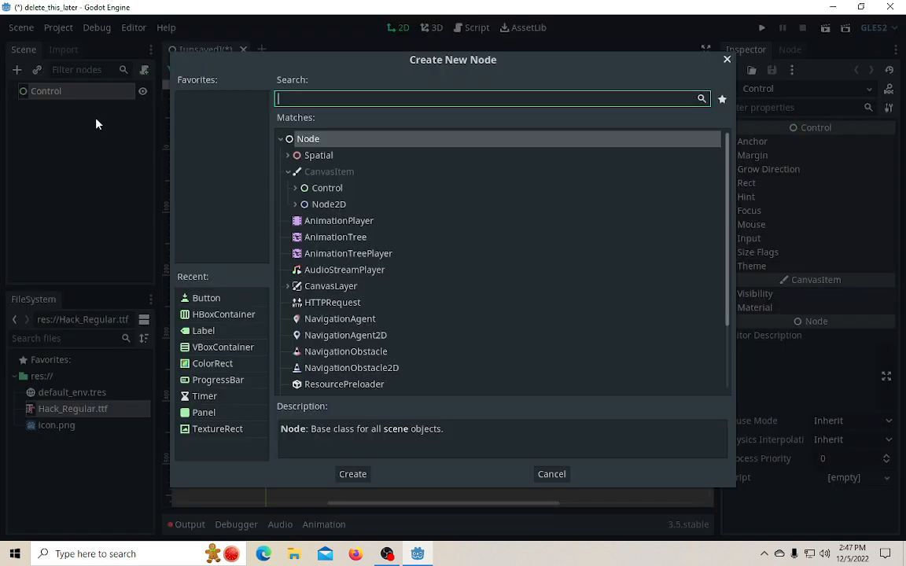
pyautogui.click(208, 363)
pyautogui.click(353, 474)
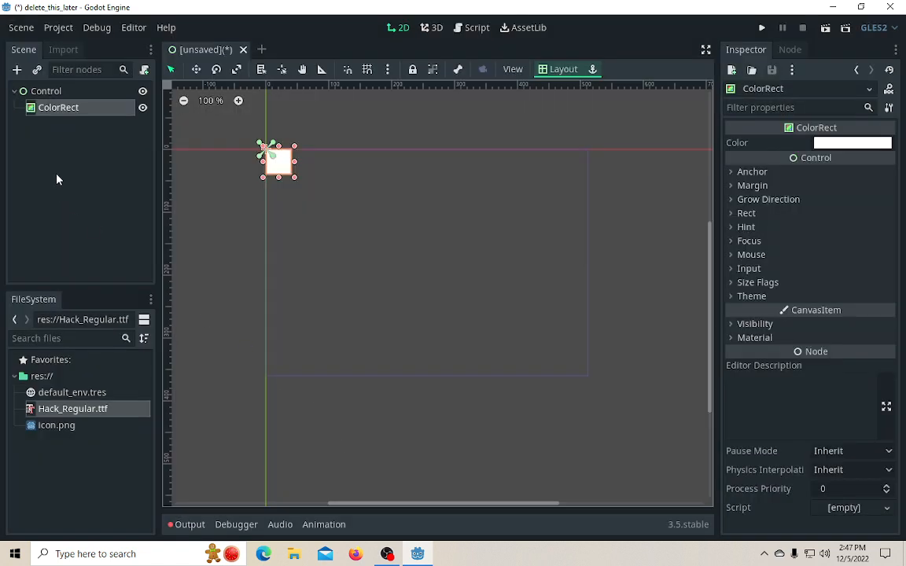
pyautogui.click(563, 74)
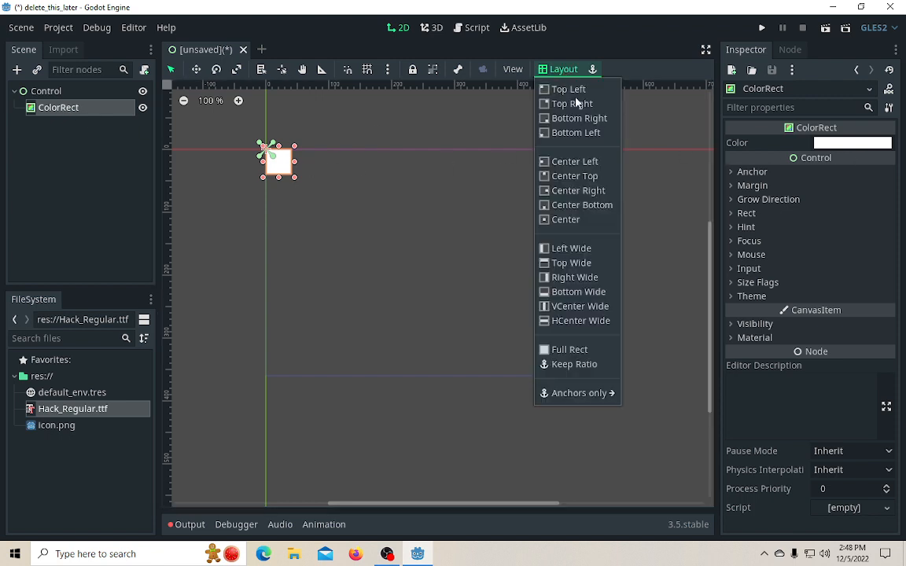
pyautogui.click(574, 352)
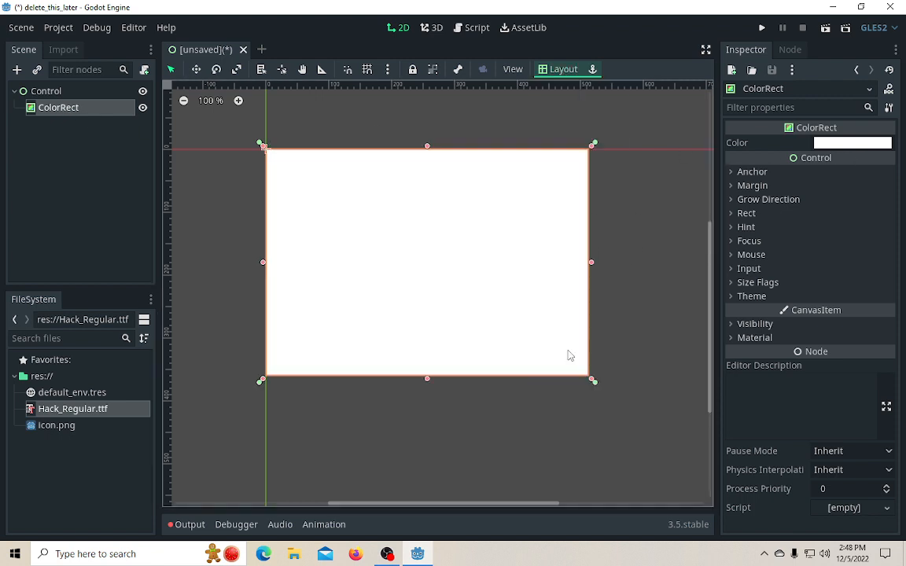
# Step: Rename the ColorRect node to Background
pyautogui.doubleClick(61, 110)
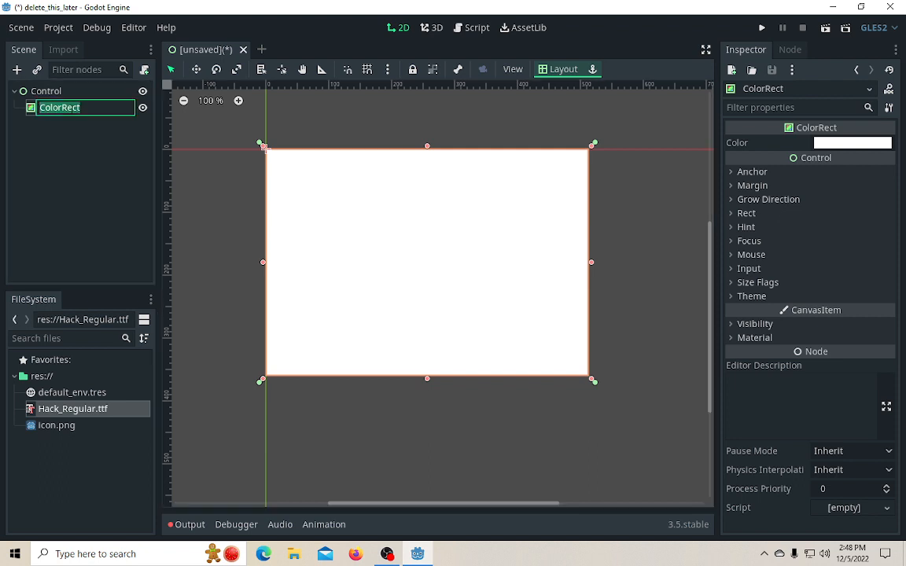
pyautogui.write('Background')
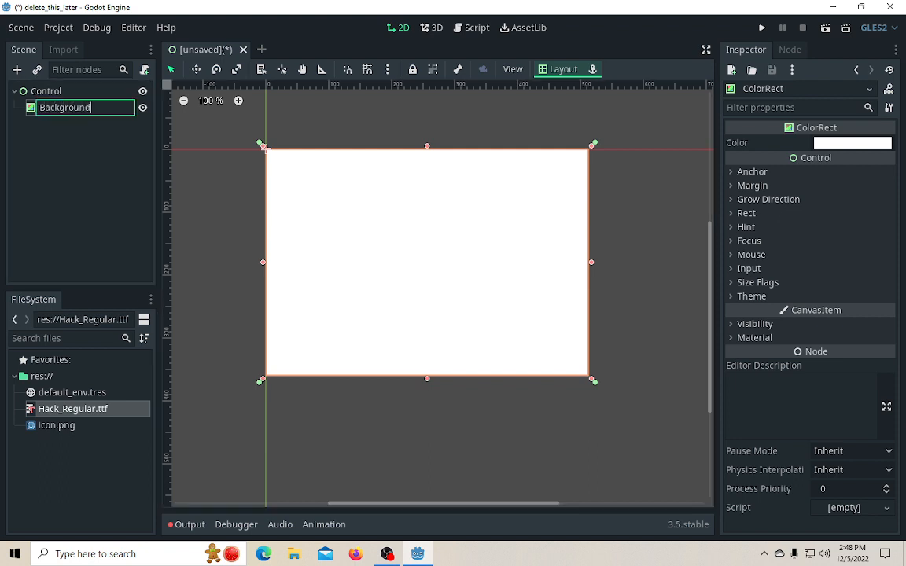
pyautogui.press('Return')
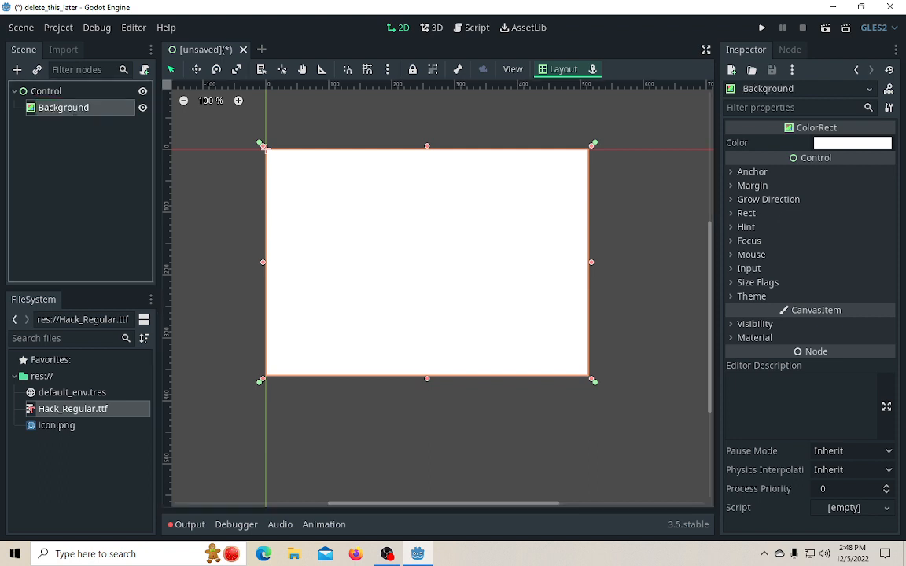
# Step: Change the Background node's color to a light, muted blue
pyautogui.click(852, 143)
pyautogui.click(806, 98)
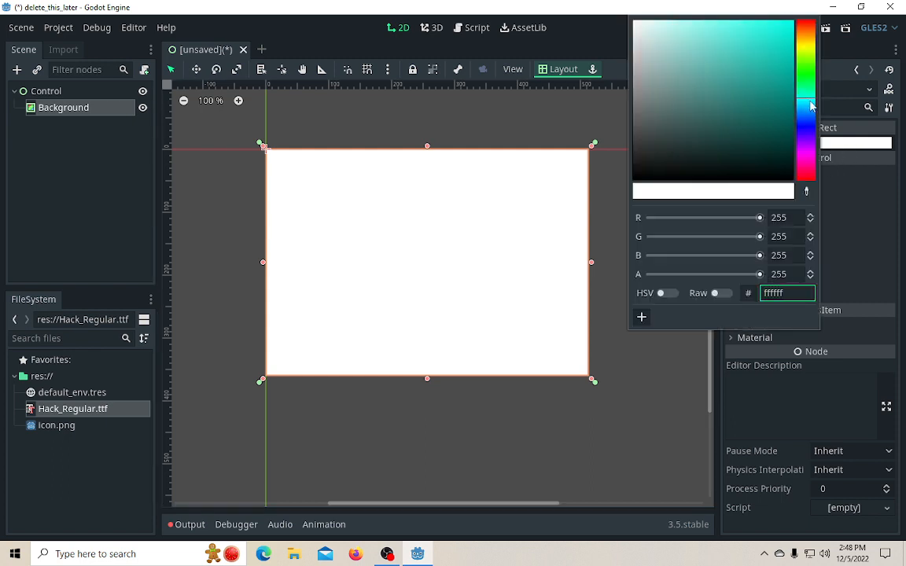
pyautogui.click(762, 81)
pyautogui.moveTo(762, 81); pyautogui.dragTo(700, 50)
pyautogui.click(806, 107)
pyautogui.click(110, 216)
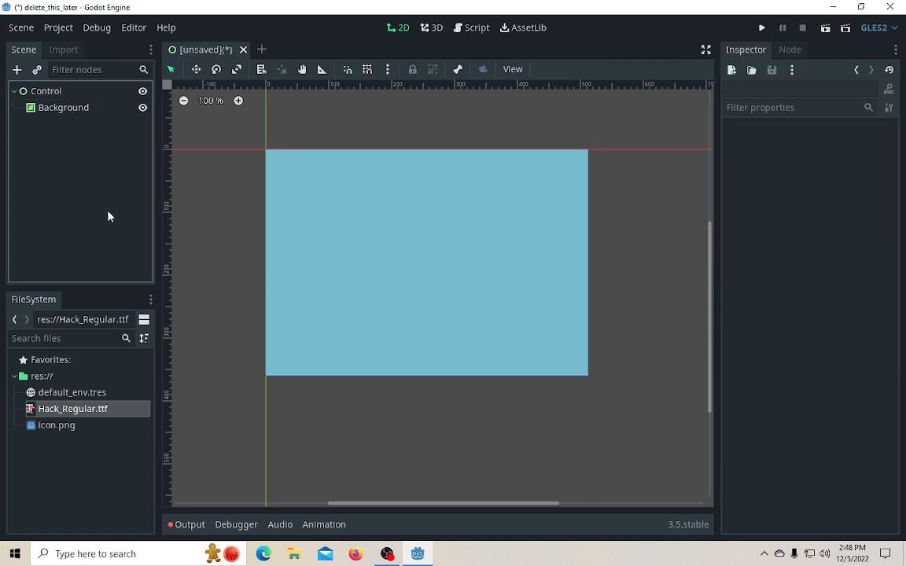
pyautogui.click(39, 92)
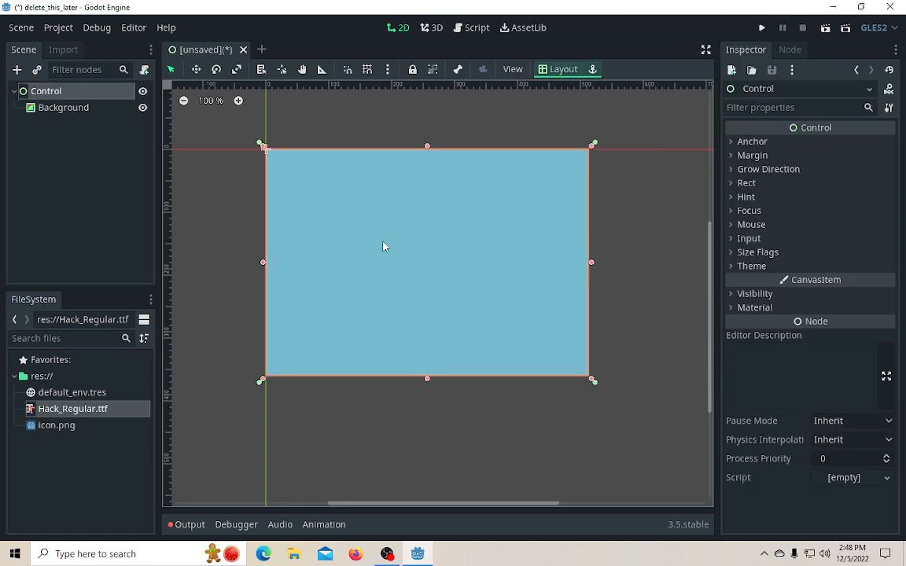
pyautogui.click(47, 108)
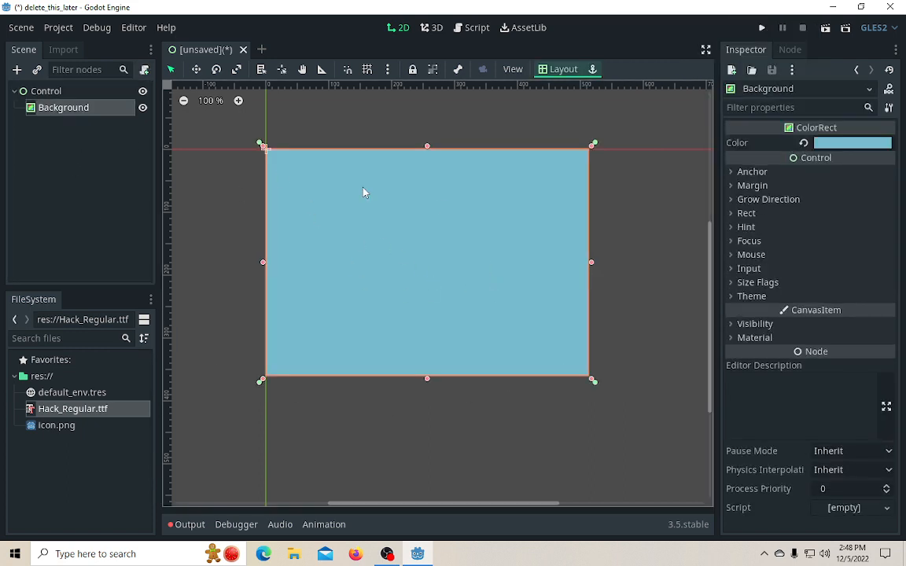
pyautogui.click(24, 91)
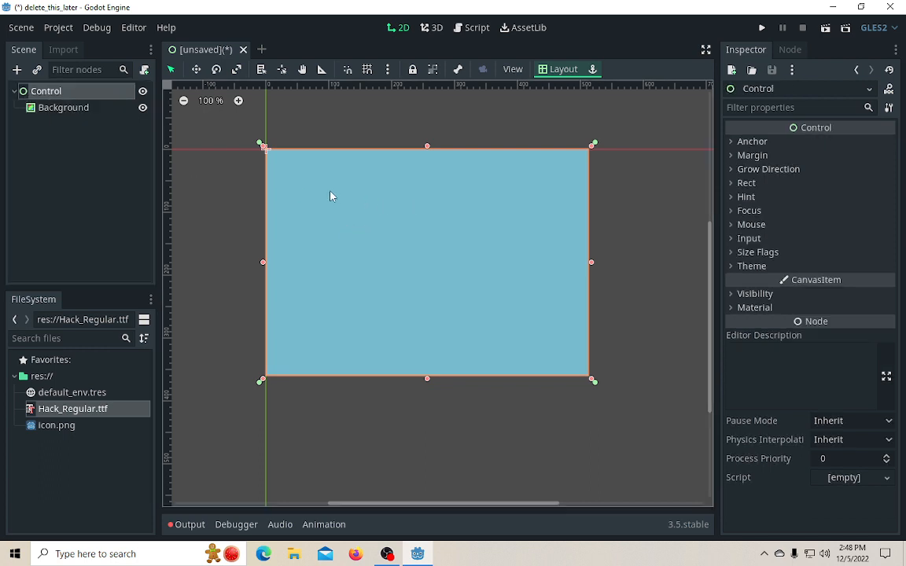
# Step: Add a VBoxContainer child node to the Control root and apply the Top Wide layout to it
pyautogui.rightClick(47, 91)
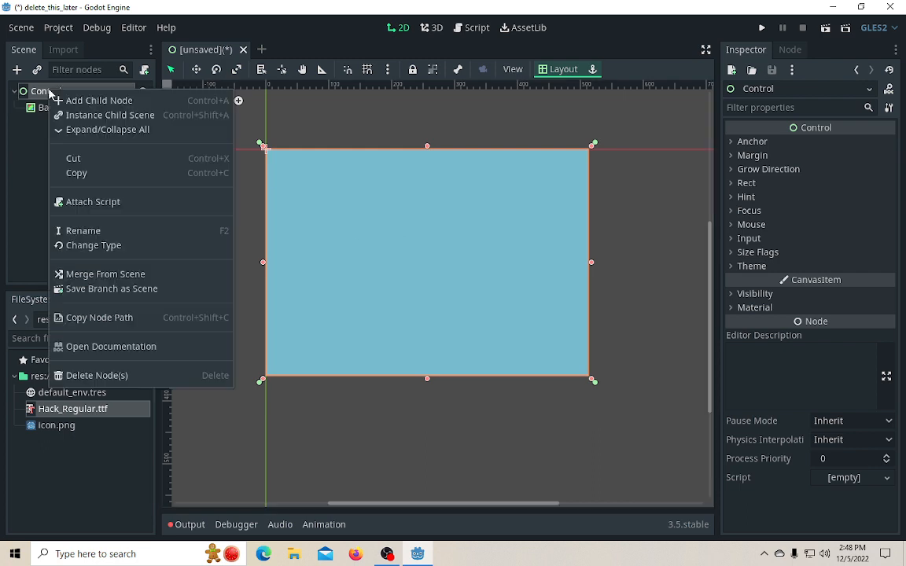
pyautogui.click(104, 101)
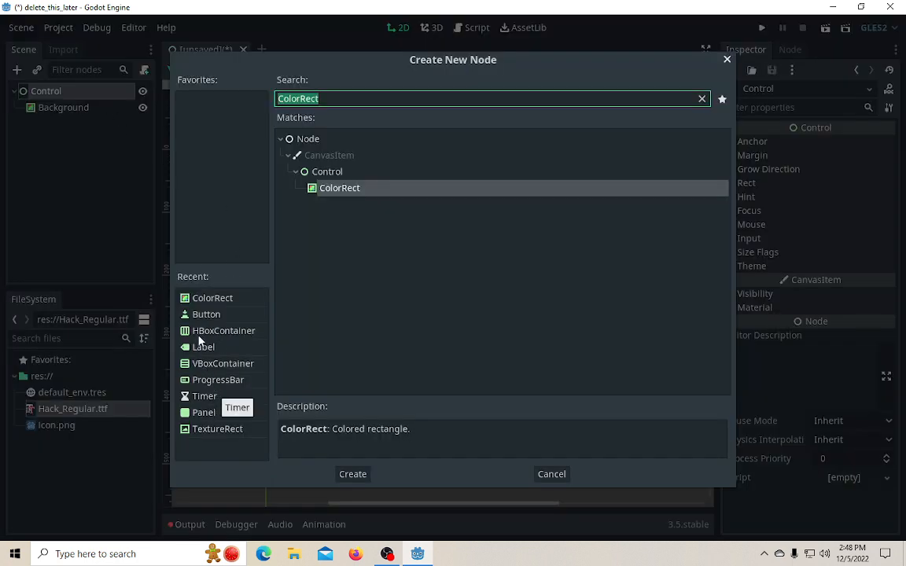
pyautogui.write('vbox')
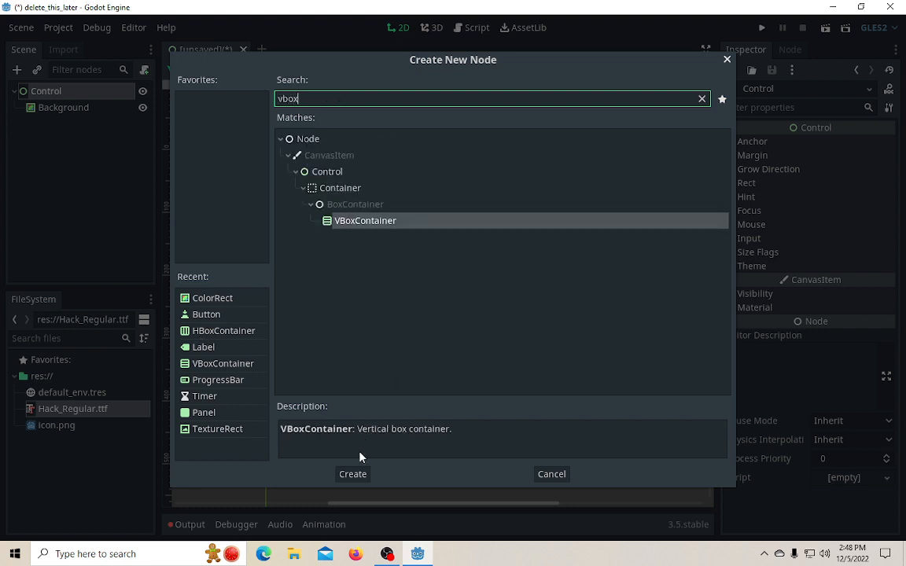
pyautogui.click(359, 476)
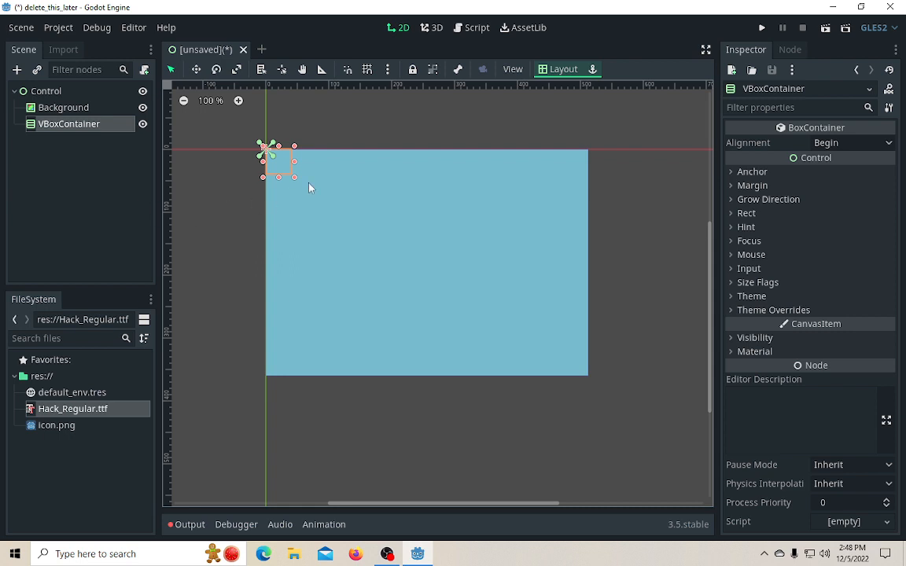
pyautogui.click(560, 69)
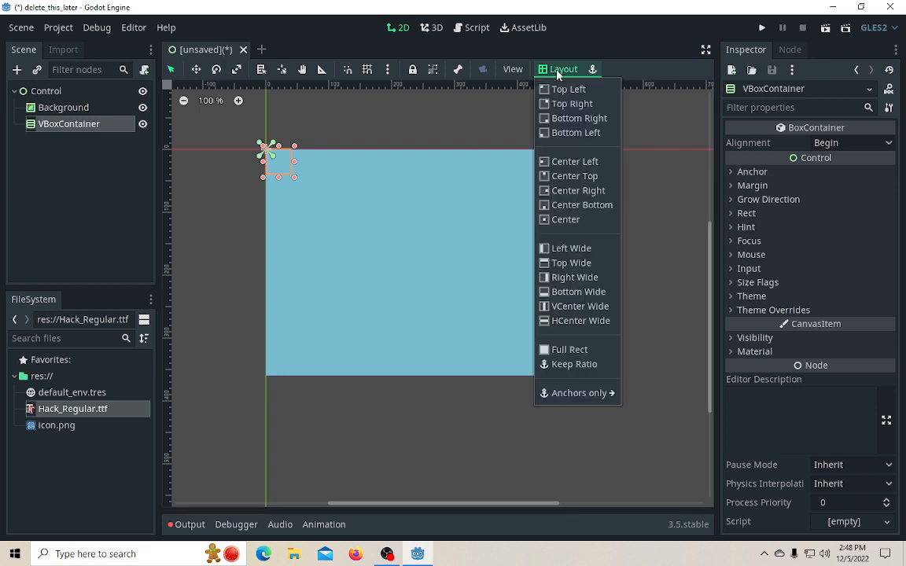
pyautogui.click(569, 264)
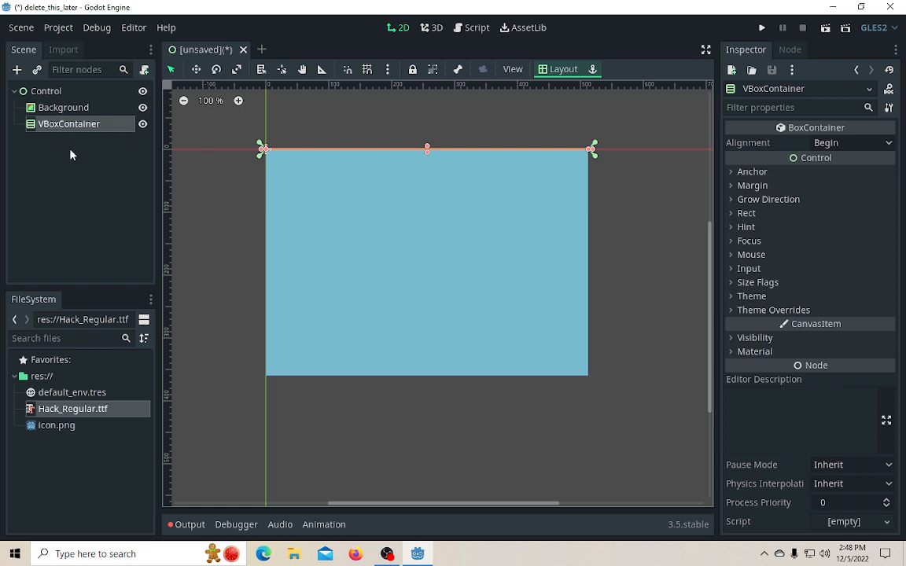
# Step: Add two Label child nodes to the VBoxContainer
pyautogui.rightClick(63, 119)
pyautogui.click(131, 126)
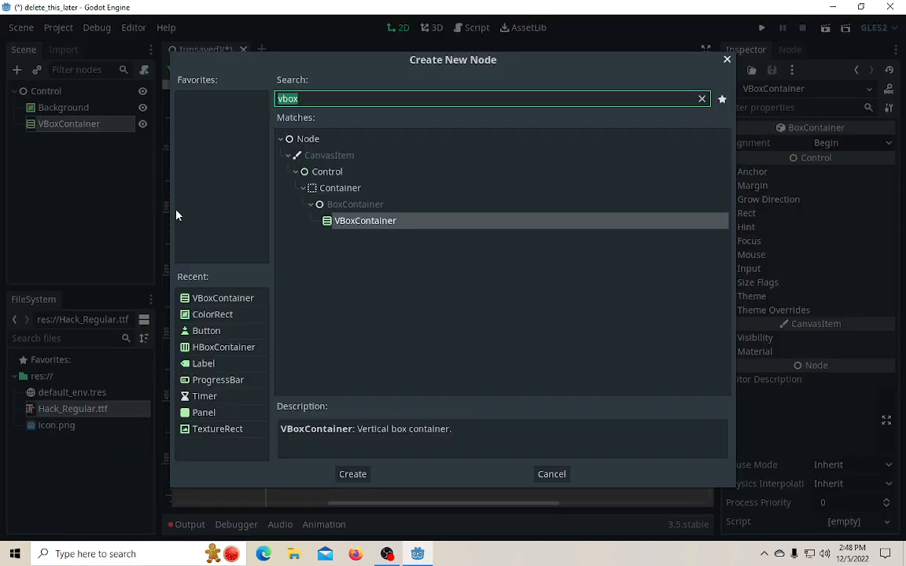
pyautogui.click(205, 363)
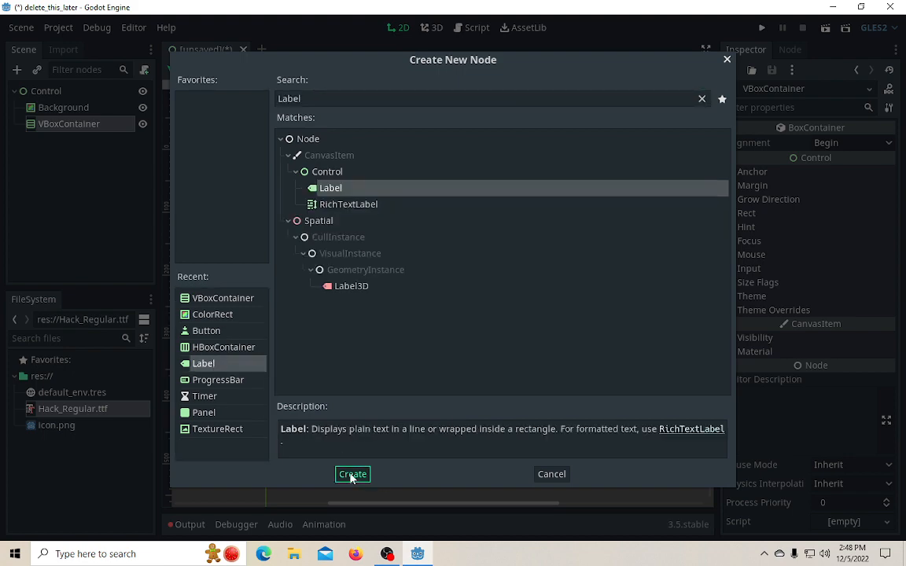
pyautogui.click(354, 474)
pyautogui.rightClick(59, 120)
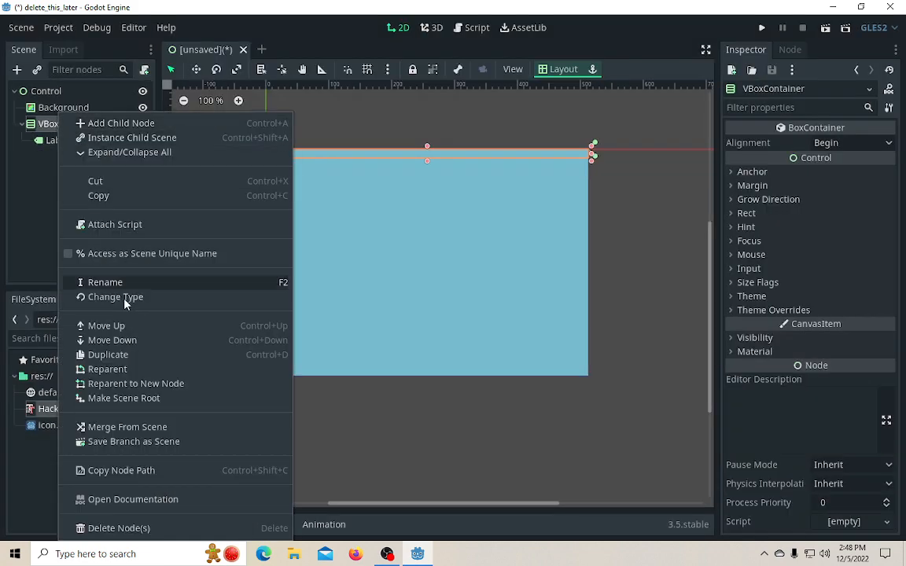
pyautogui.click(112, 119)
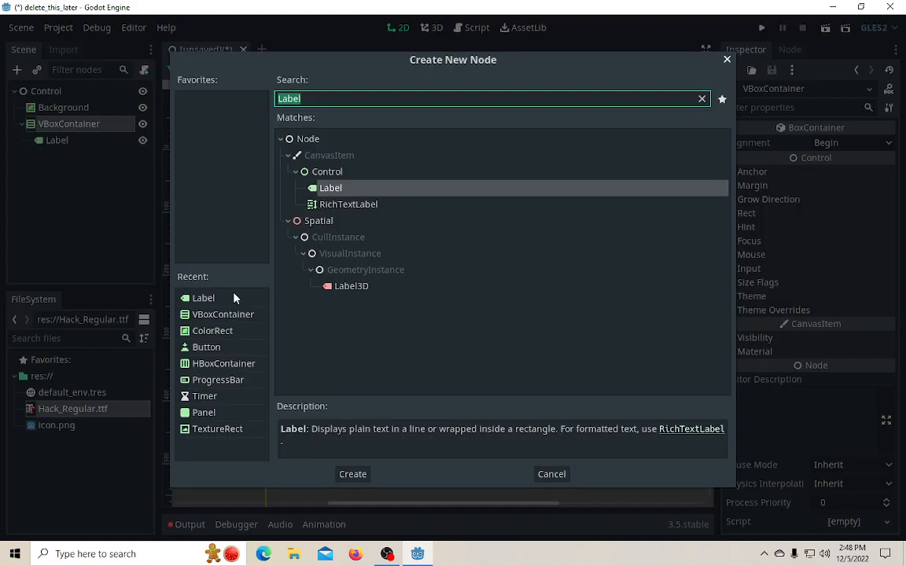
pyautogui.click(352, 474)
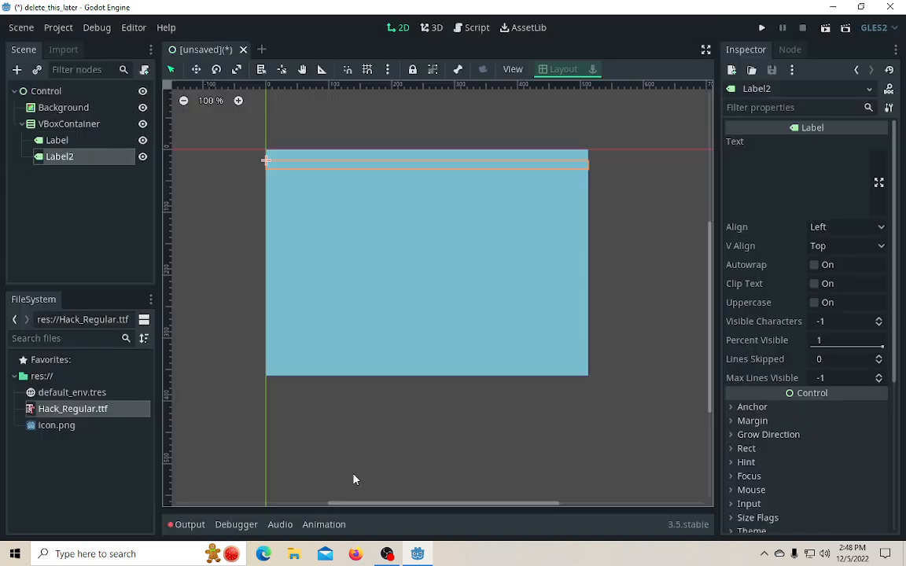
# Step: Rename the first label in the VBoxContainer to GameTitle
pyautogui.click(64, 140)
pyautogui.click(65, 140)
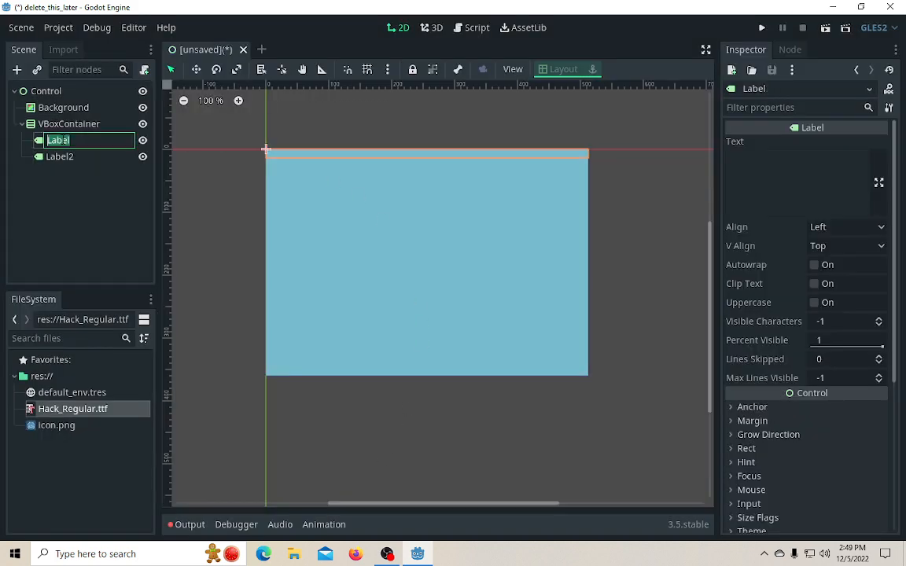
pyautogui.write('GameTe')
pyautogui.press('BackSpace')
pyautogui.write('itle')
pyautogui.press('Return')
# Step: Rename the second label in the VBoxContainer to Description
pyautogui.click(63, 156)
pyautogui.click(64, 156)
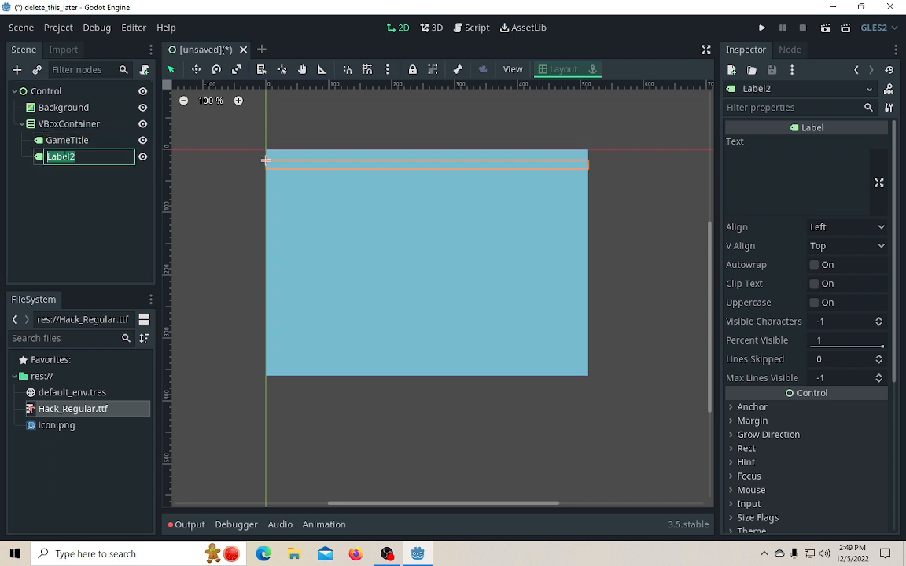
pyautogui.write('Description')
pyautogui.press('Return')
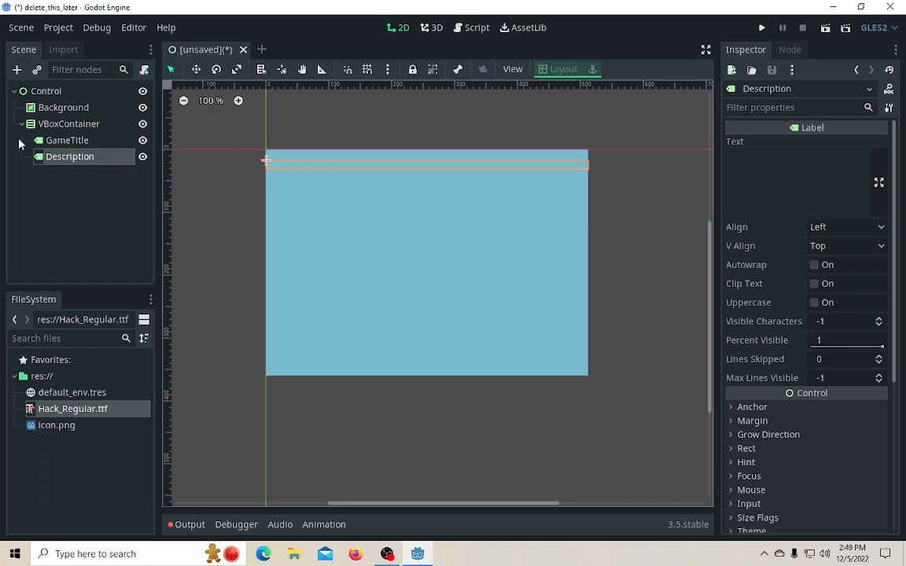
# Step: Examine how the GameTitle and Description labels are arranged inside the VBoxContainer by selecting them in turn
pyautogui.click(56, 125)
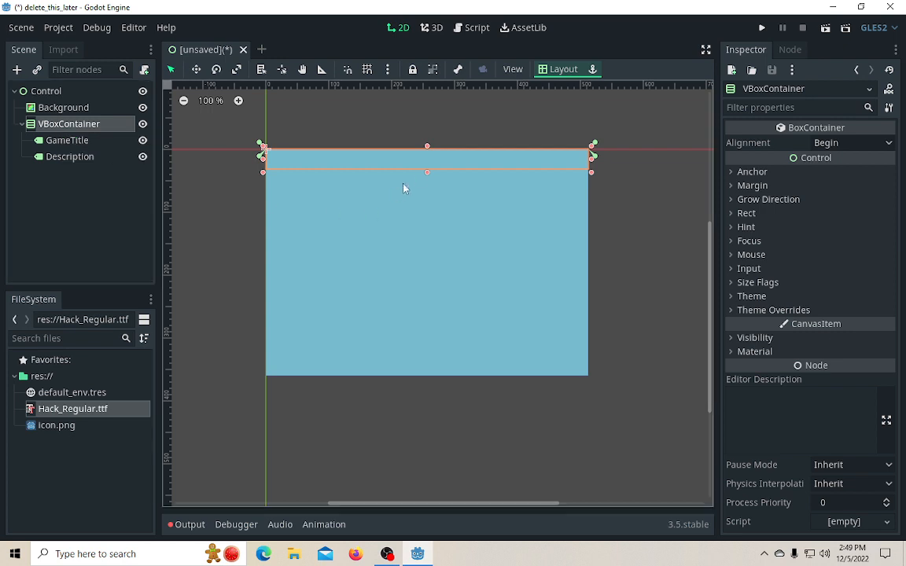
pyautogui.click(63, 140)
pyautogui.click(62, 156)
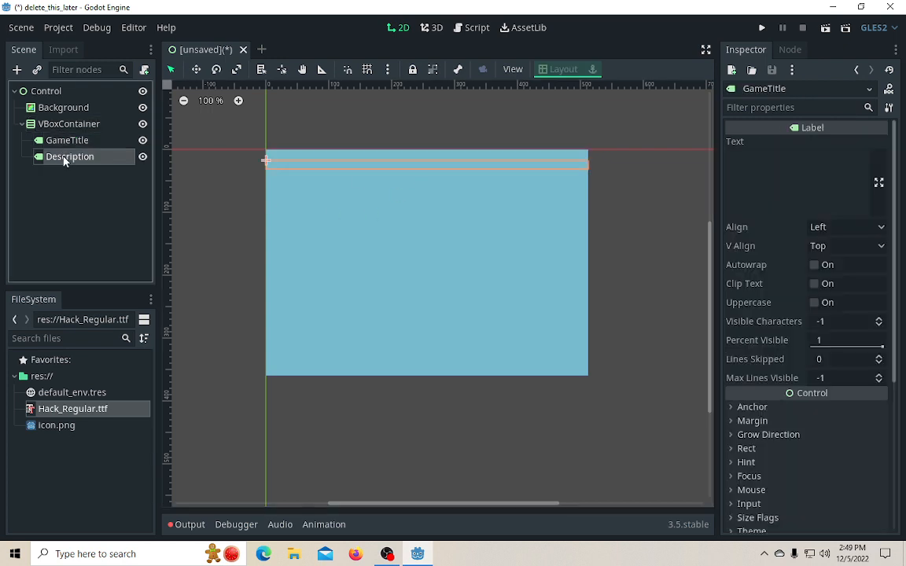
pyautogui.click(65, 142)
pyautogui.click(66, 155)
pyautogui.click(66, 142)
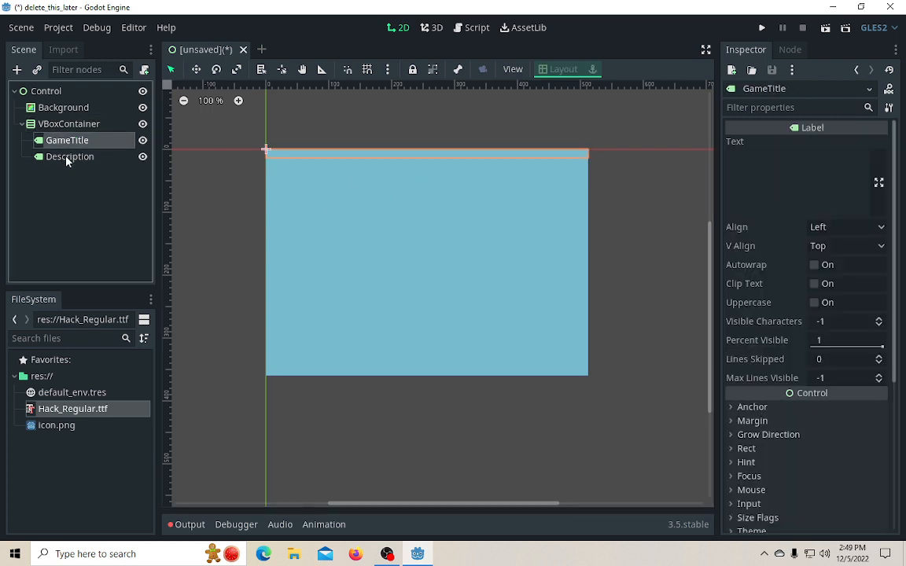
pyautogui.click(66, 155)
pyautogui.click(63, 143)
pyautogui.click(69, 160)
pyautogui.click(67, 141)
pyautogui.click(70, 158)
# Step: Set the GameTitle label's text to "Game Title" and set both its Align and V Align to Center
pyautogui.click(58, 139)
pyautogui.click(757, 160)
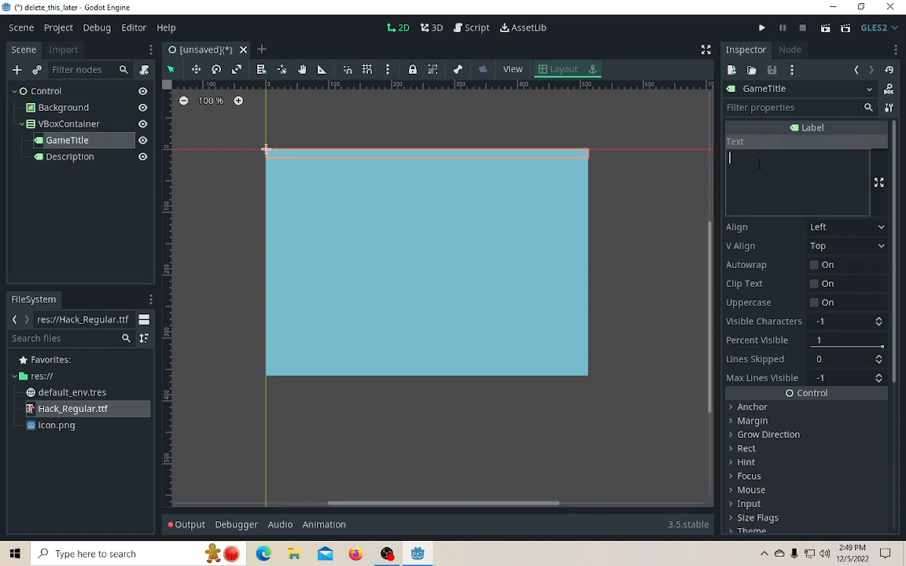
pyautogui.write('Game Title')
pyautogui.click(879, 227)
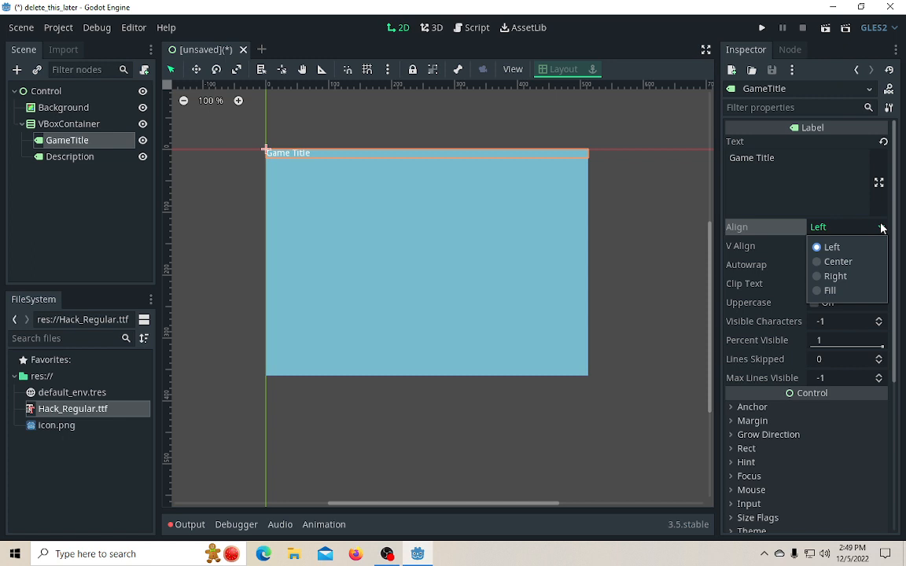
pyautogui.click(833, 262)
pyautogui.click(843, 246)
pyautogui.click(835, 280)
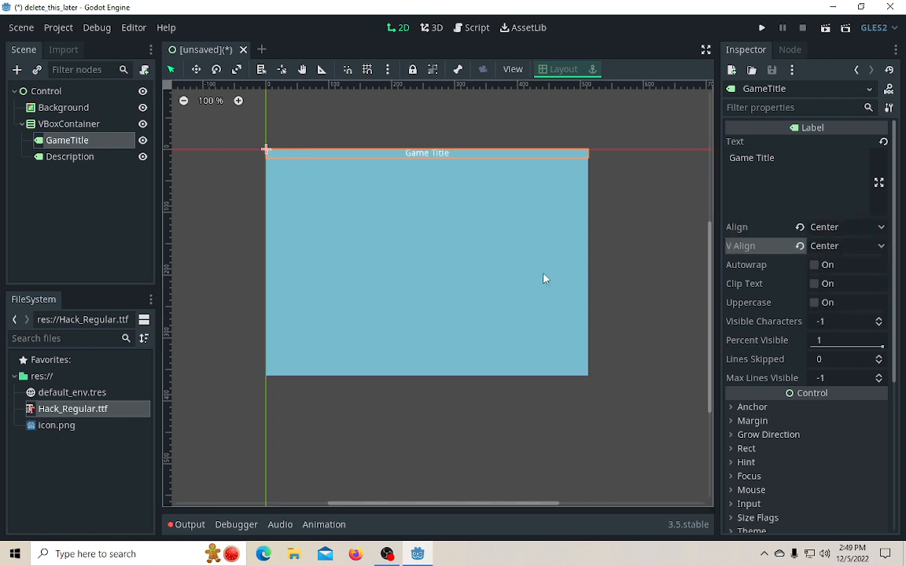
# Step: Set the Description label's text to "This is a brief description of the game objective"
pyautogui.click(70, 157)
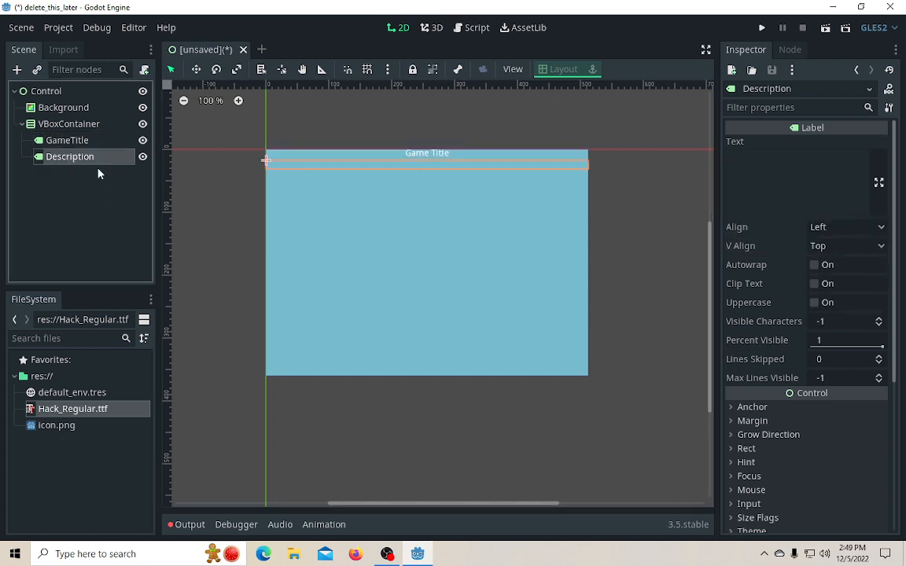
pyautogui.click(807, 171)
pyautogui.write('This is a')
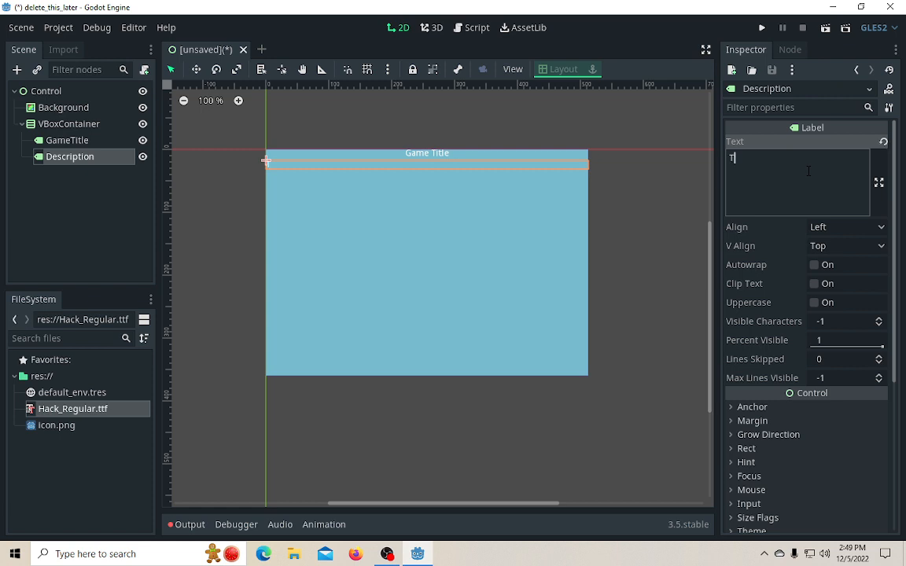
pyautogui.write('brief descripti')
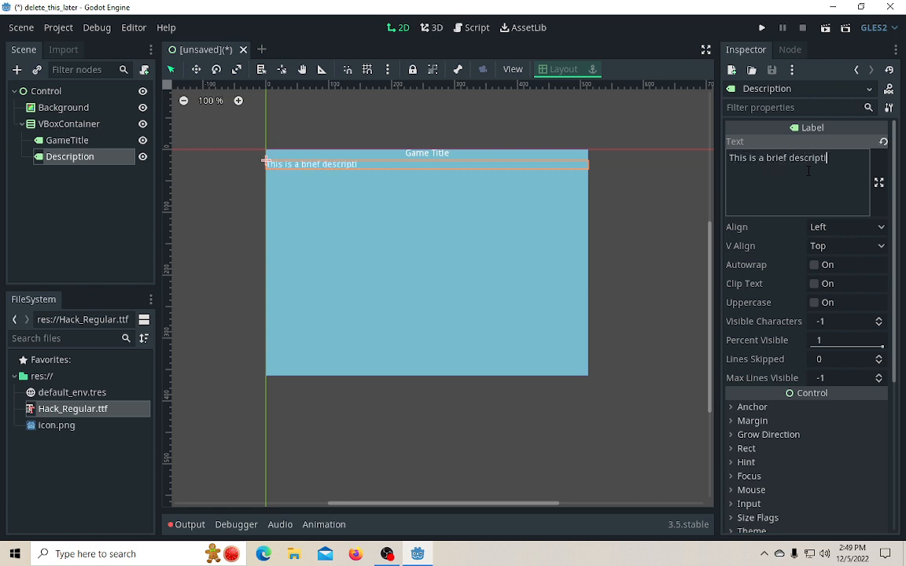
pyautogui.write('on of the game objective')
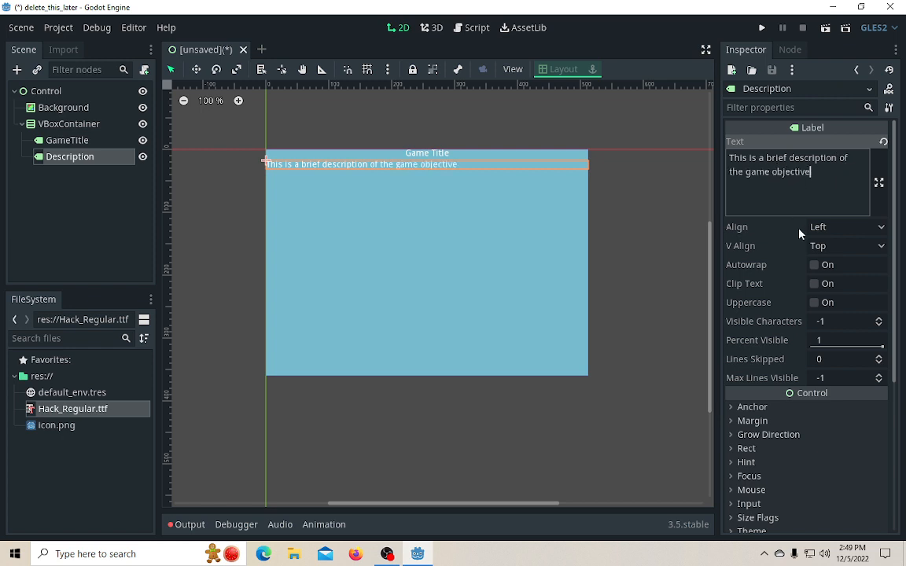
# Step: Set both Align and V Align of the Description label to Center
pyautogui.click(858, 227)
pyautogui.click(834, 261)
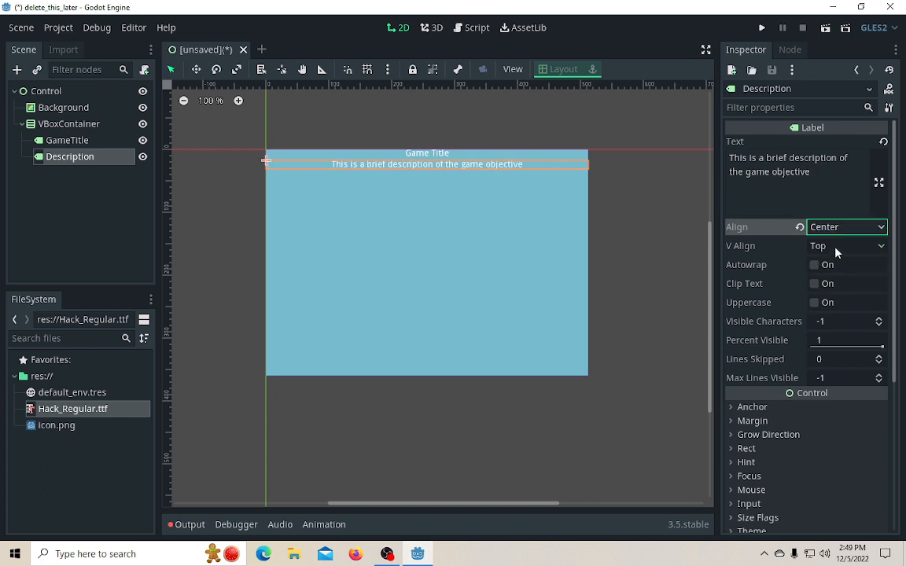
pyautogui.click(836, 247)
pyautogui.click(837, 280)
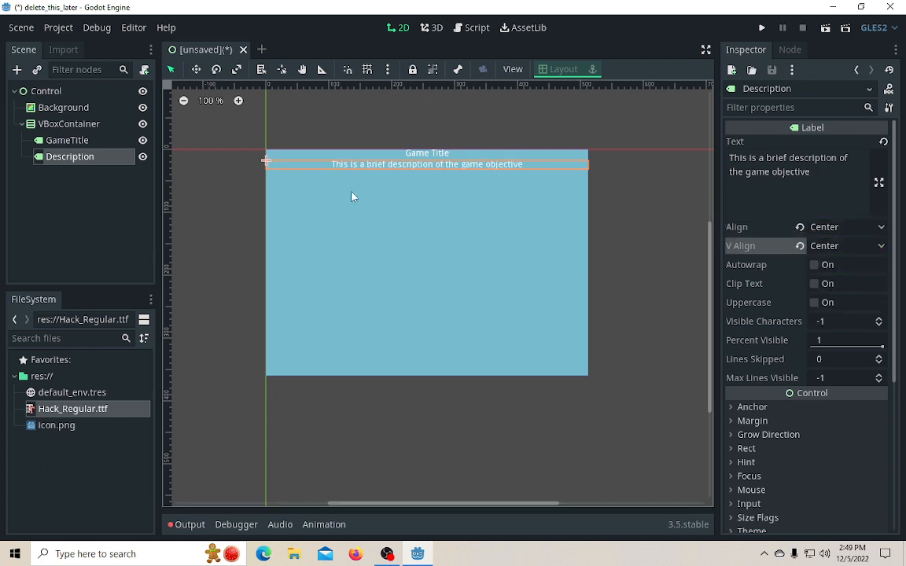
pyautogui.click(71, 140)
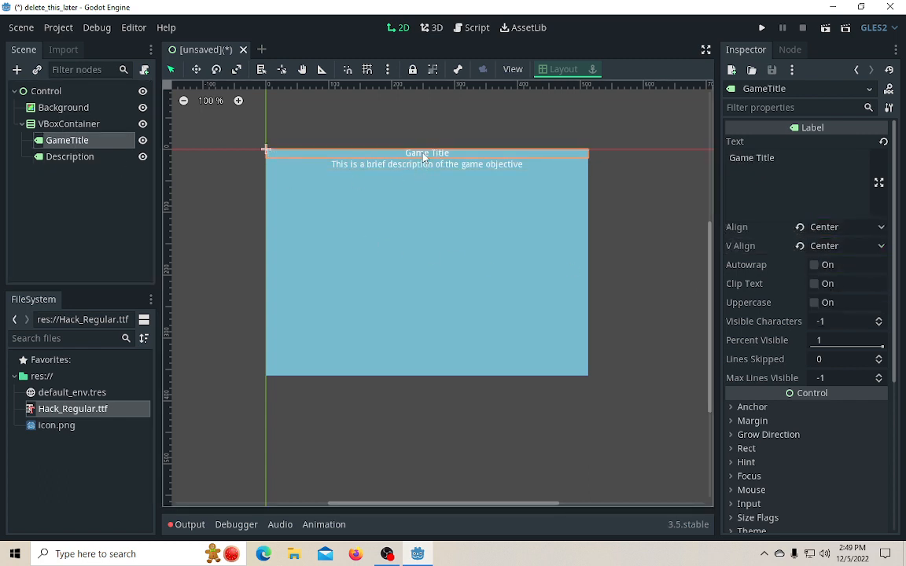
pyautogui.click(417, 166)
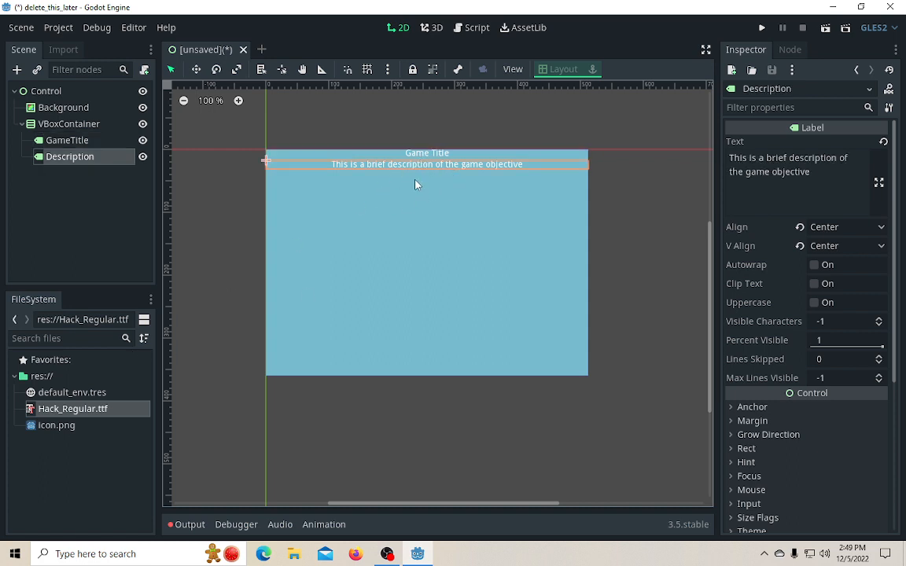
pyautogui.click(431, 154)
# Step: Give the Description label a new DynamicFont as its font theme override
pyautogui.click(431, 164)
pyautogui.scroll(-3, 787, 264)
pyautogui.scroll(-4, 787, 264)
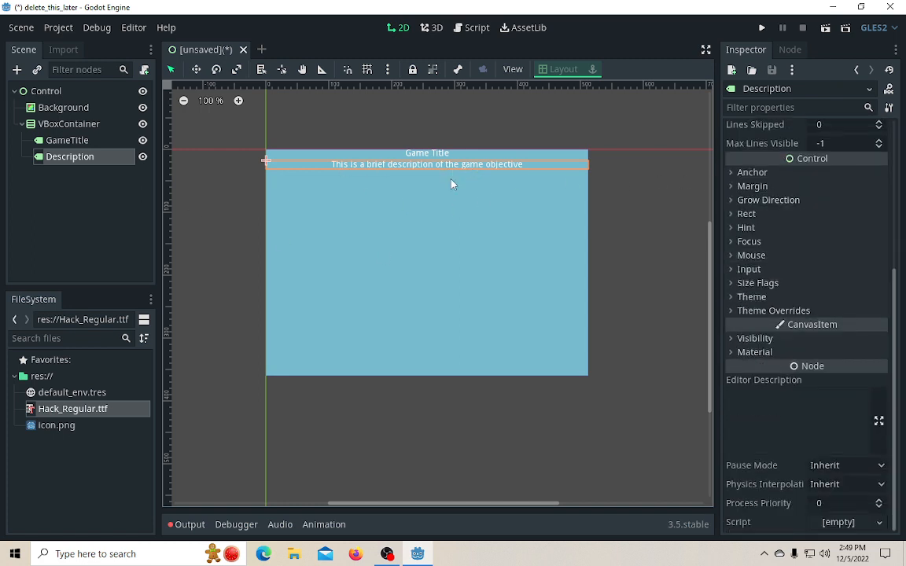
pyautogui.click(736, 312)
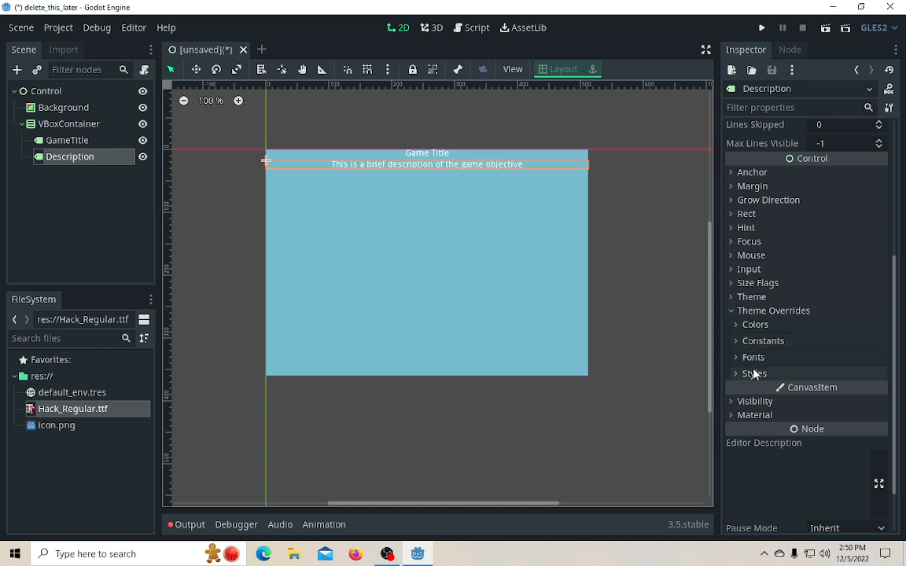
pyautogui.click(752, 358)
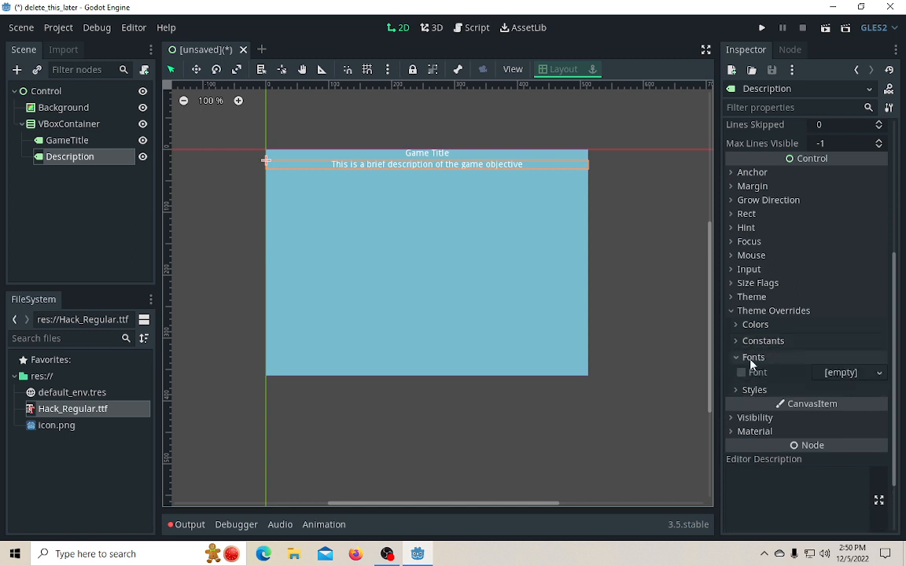
pyautogui.click(851, 375)
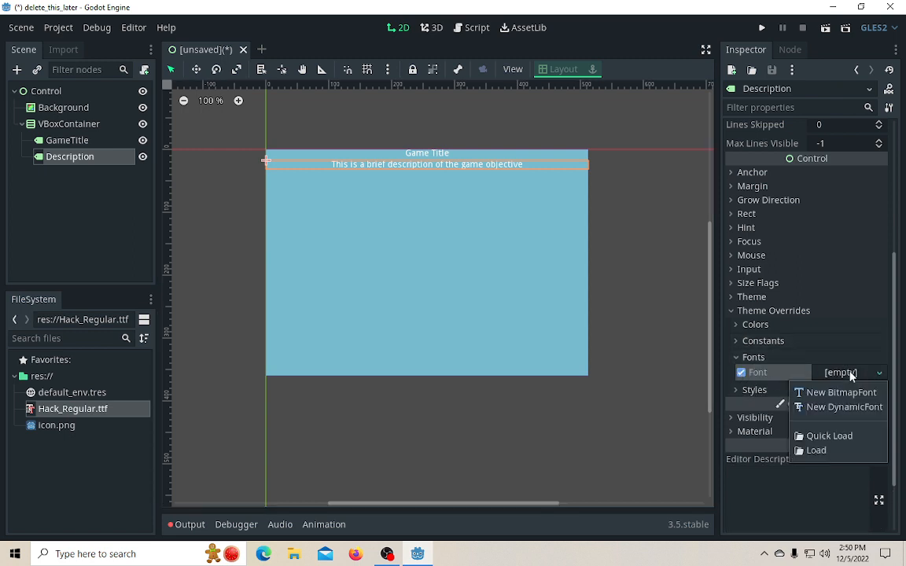
pyautogui.click(815, 409)
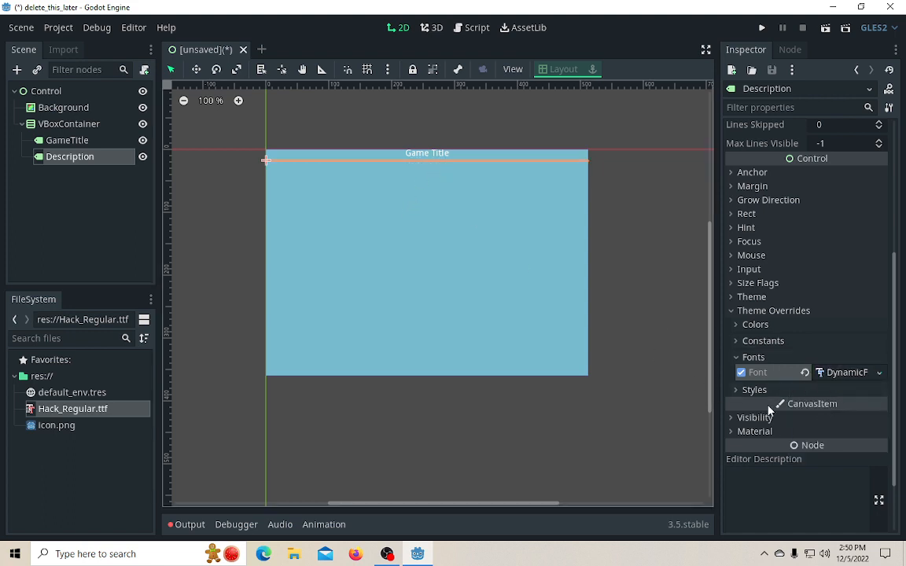
# Step: Assign Hack_Regular.ttf as the font data of the Description label's DynamicFont and enable its Use Filter setting
pyautogui.click(823, 374)
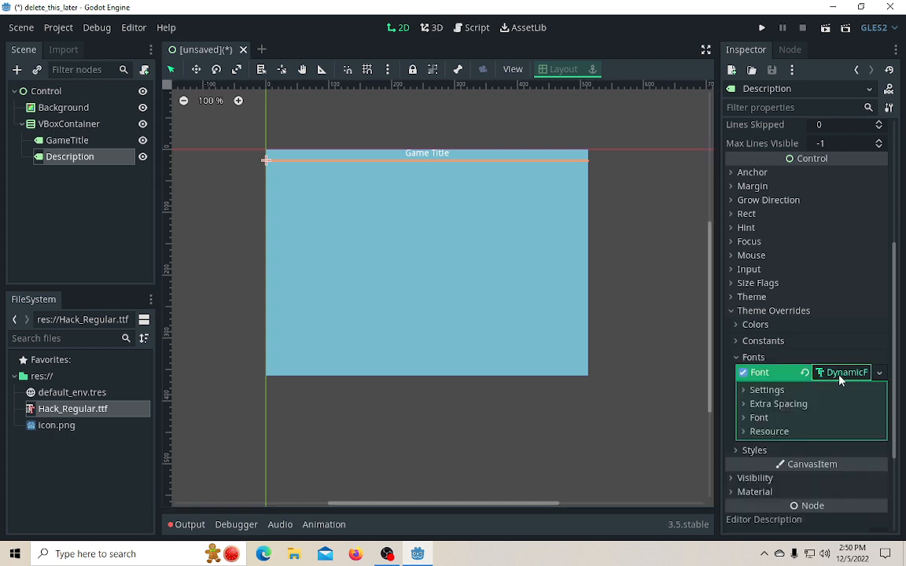
pyautogui.click(753, 419)
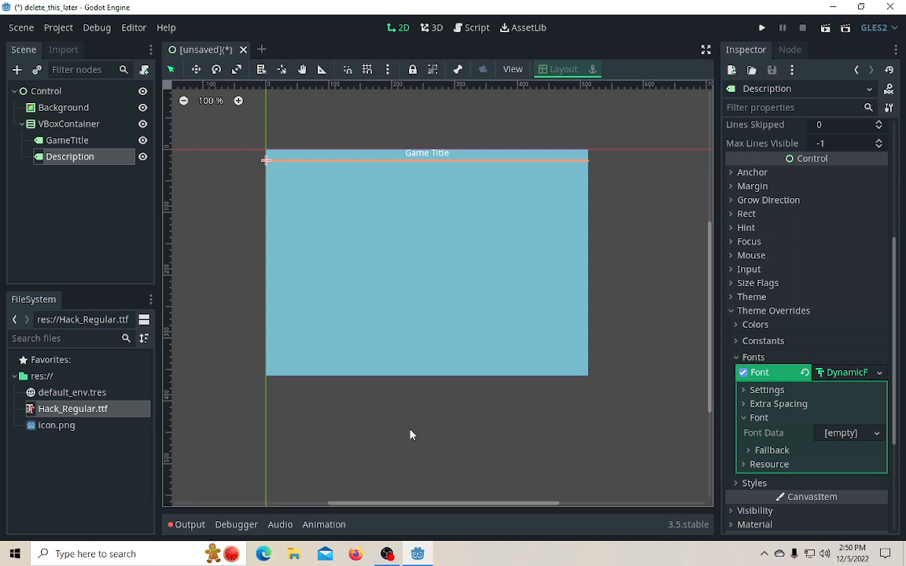
pyautogui.moveTo(61, 415); pyautogui.dragTo(830, 438)
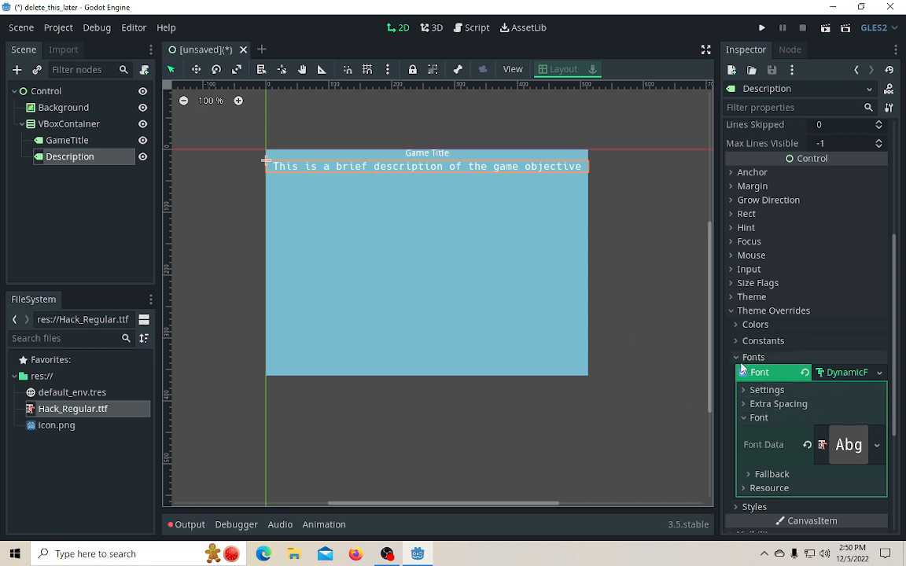
pyautogui.click(769, 390)
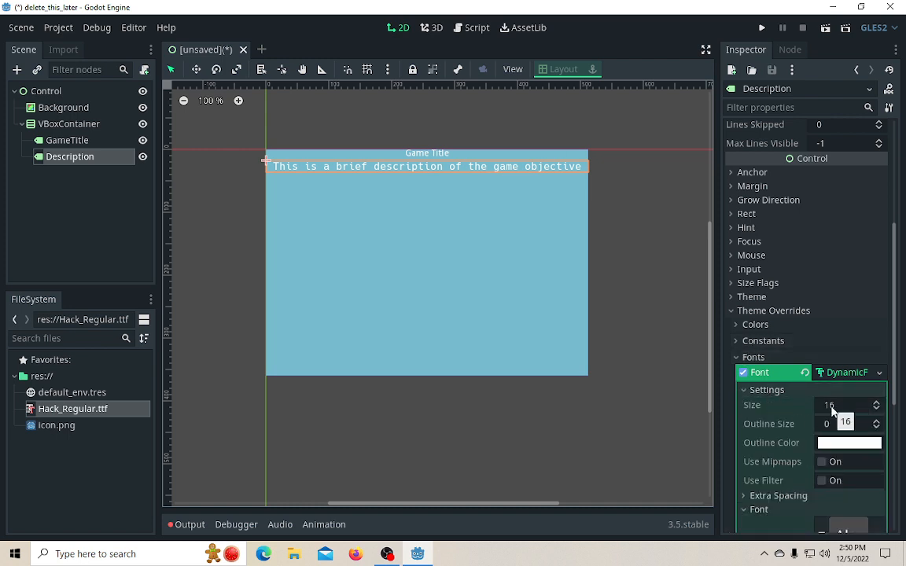
pyautogui.click(822, 481)
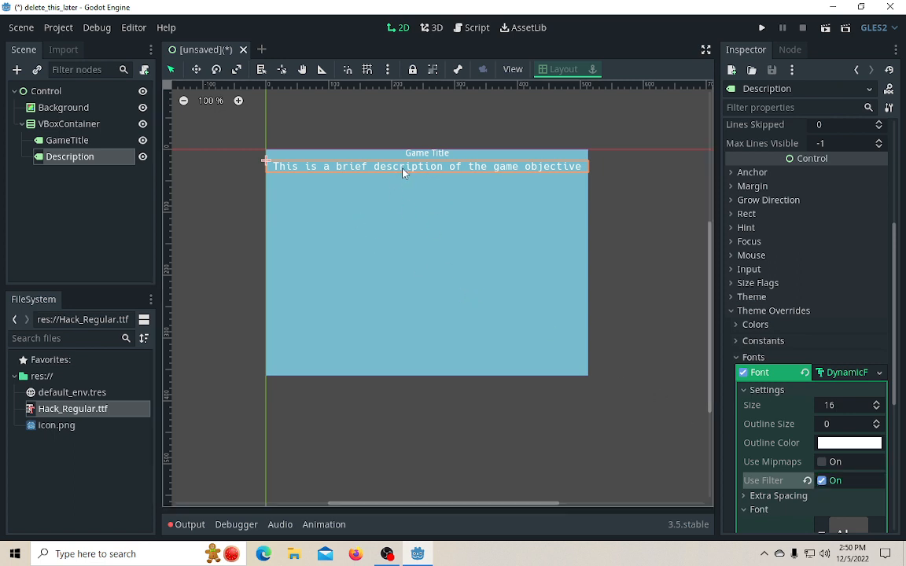
# Step: Give the GameTitle label a new DynamicFont as its font theme override
pyautogui.click(72, 140)
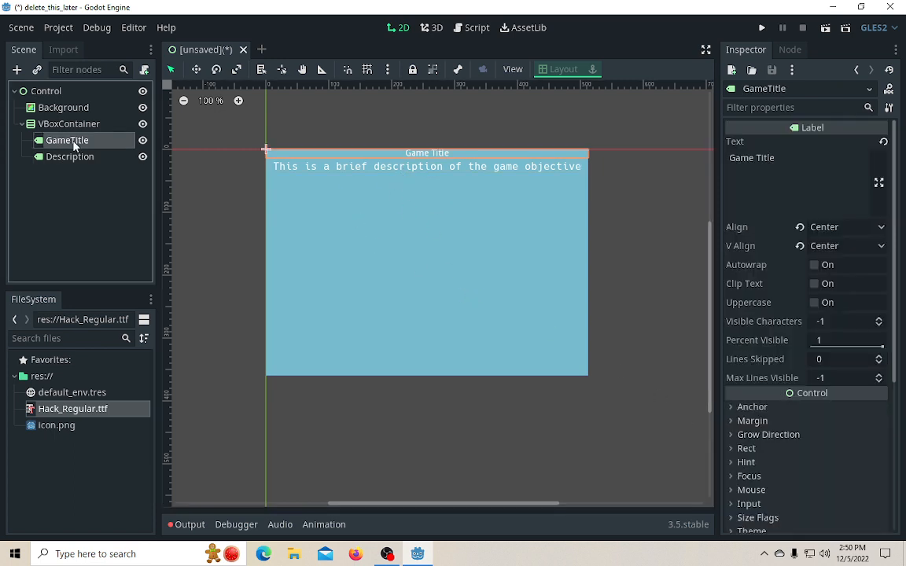
pyautogui.scroll(-2, 779, 310)
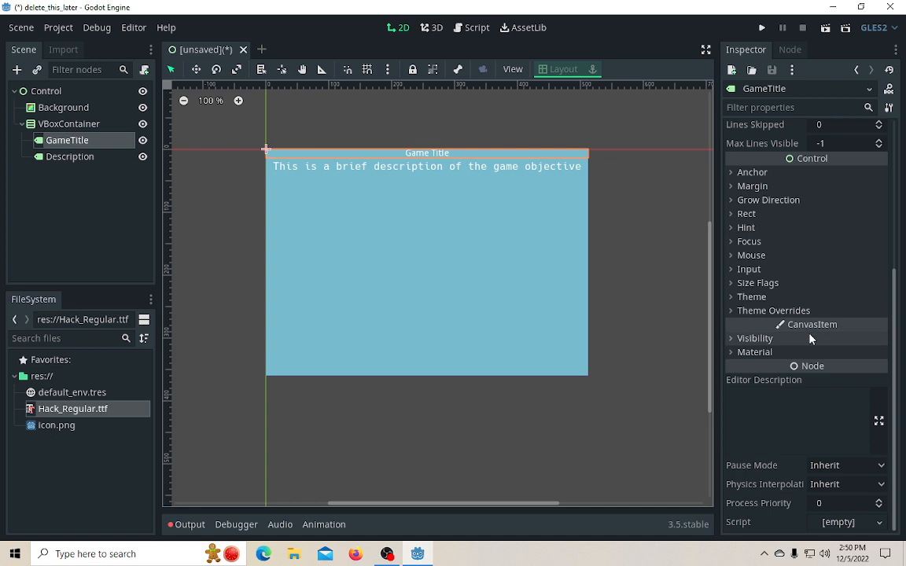
pyautogui.click(752, 310)
pyautogui.click(753, 357)
pyautogui.click(741, 373)
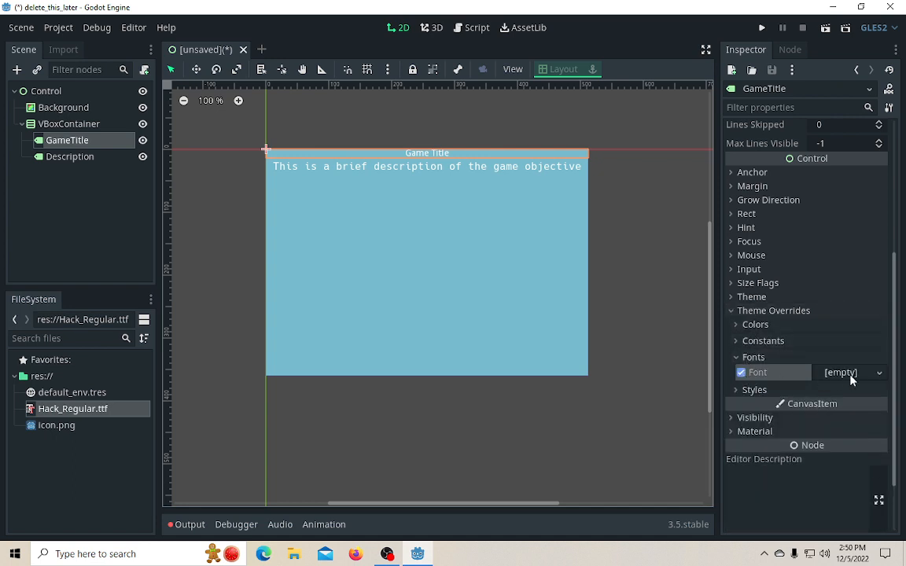
pyautogui.click(840, 372)
pyautogui.click(831, 407)
# Step: Assign Hack_Regular.ttf as the font data of the GameTitle label's DynamicFont
pyautogui.click(822, 372)
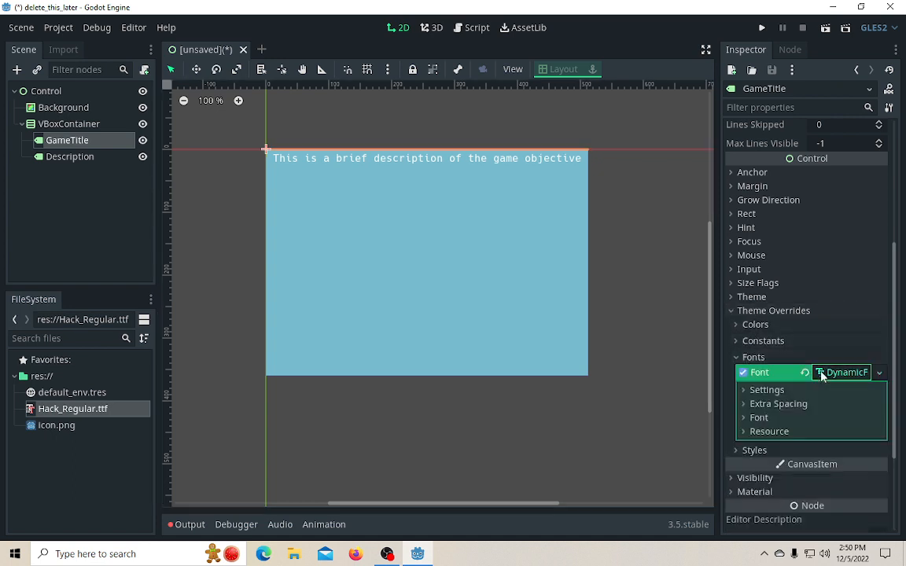
pyautogui.click(756, 418)
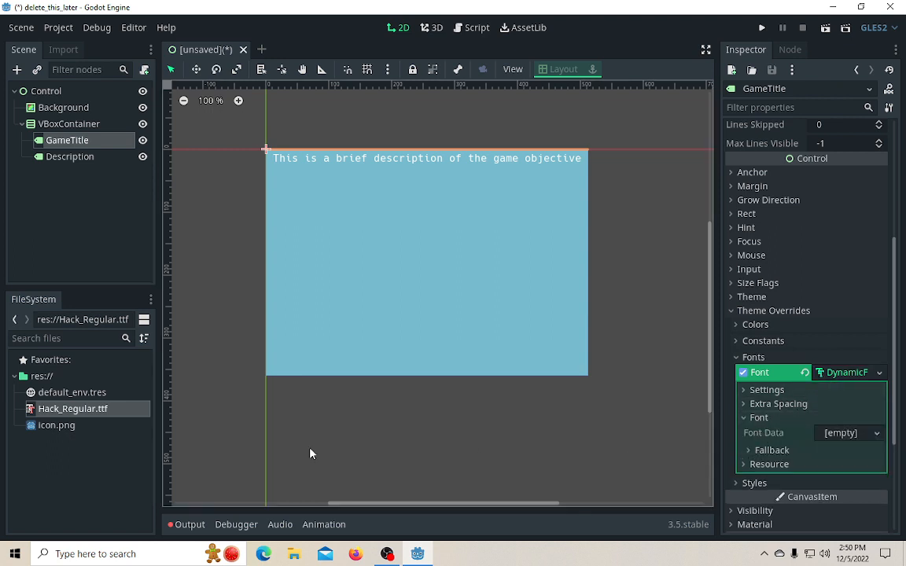
pyautogui.moveTo(62, 409); pyautogui.dragTo(848, 440)
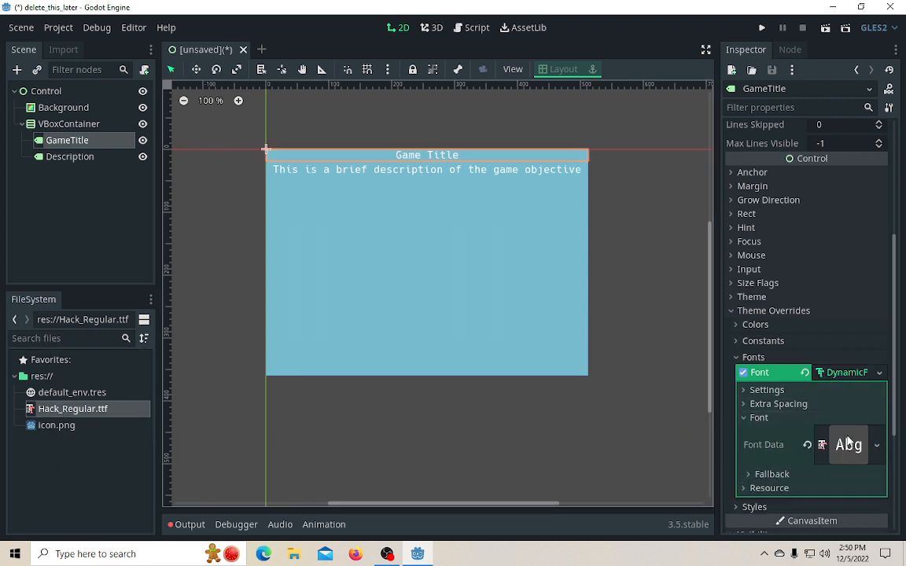
# Step: Set the GameTitle font's size to 24 and enable its Use Filter setting
pyautogui.click(759, 390)
pyautogui.click(877, 403)
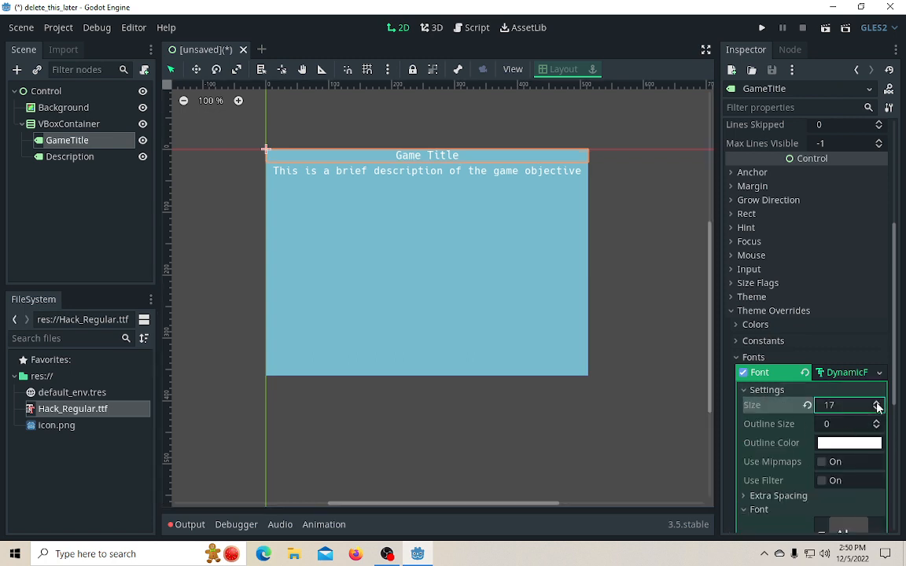
pyautogui.click(877, 403)
pyautogui.click(877, 403)
pyautogui.click(877, 404)
pyautogui.click(877, 403)
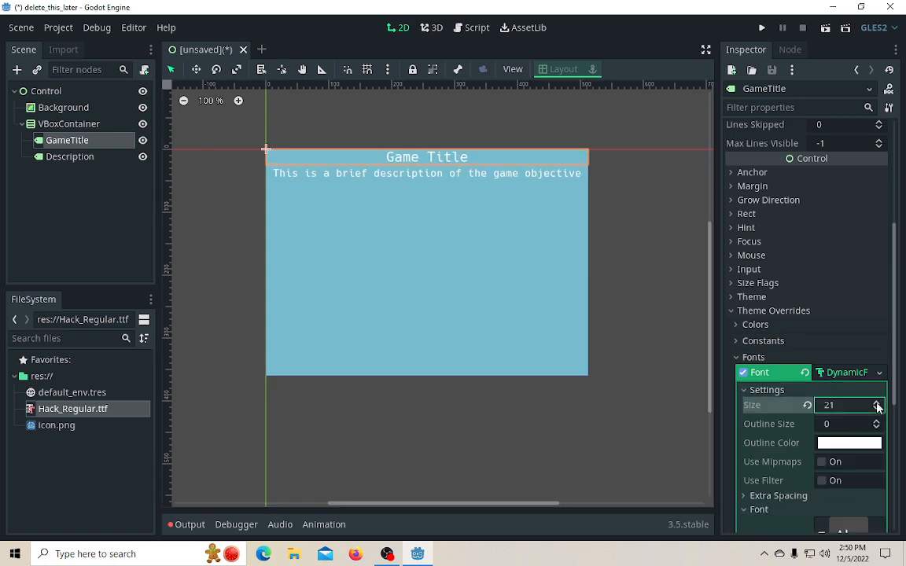
pyautogui.click(877, 404)
pyautogui.click(877, 403)
pyautogui.click(877, 404)
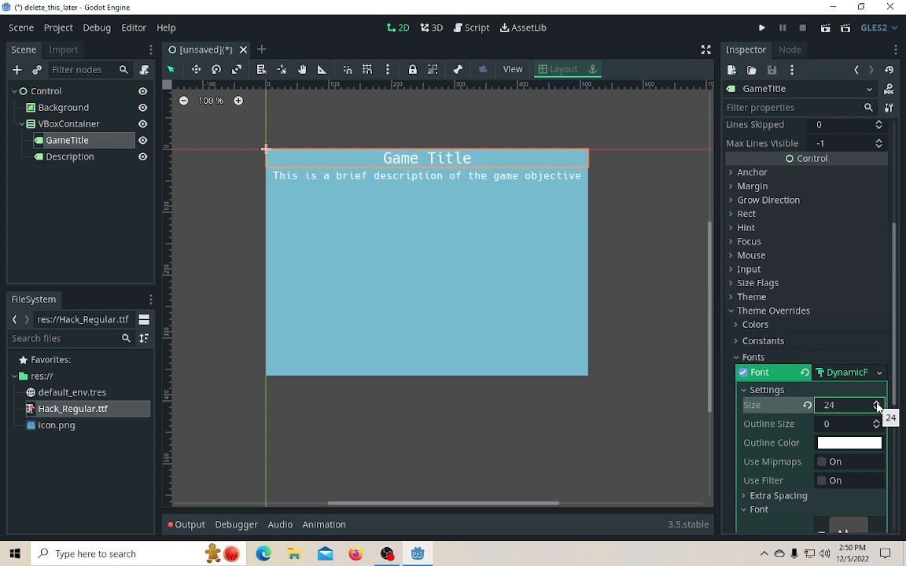
pyautogui.scroll(-3, 818, 393)
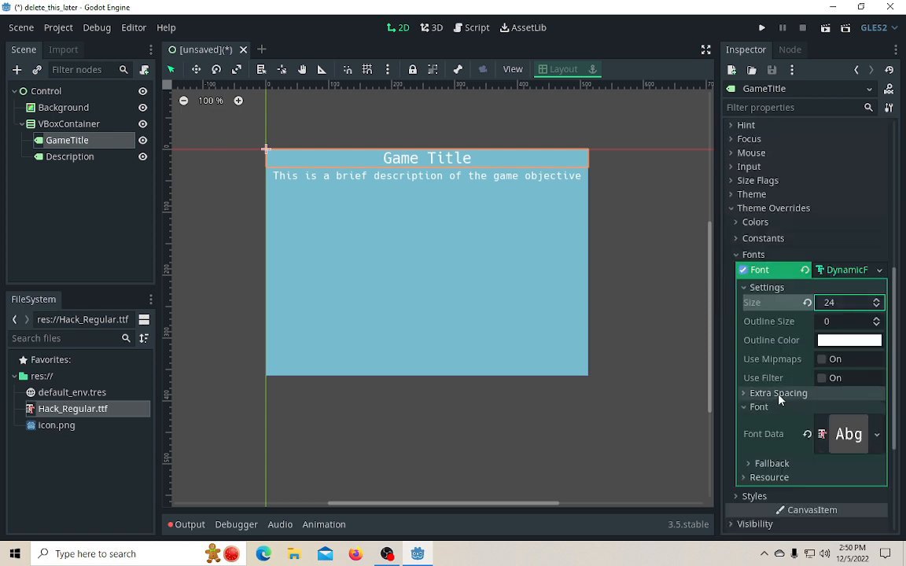
pyautogui.click(821, 378)
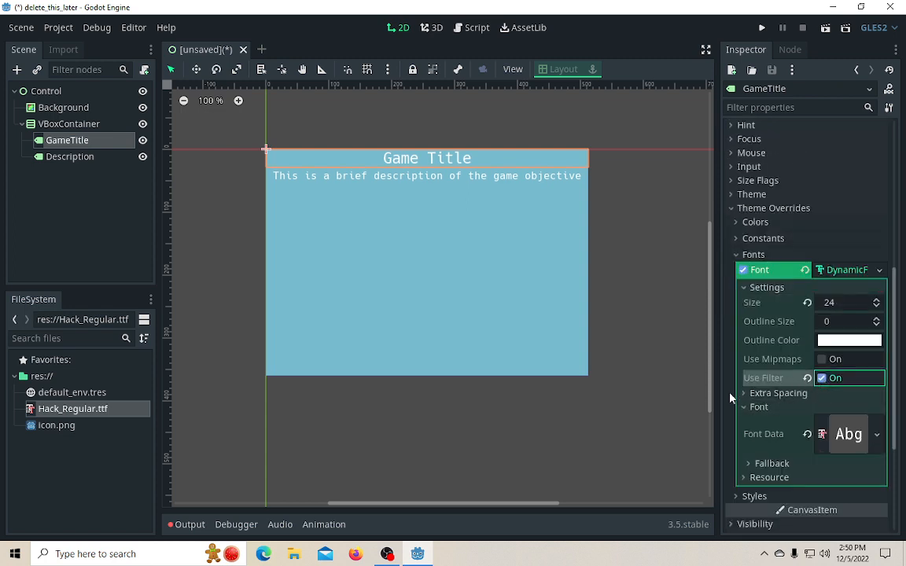
pyautogui.click(760, 393)
pyautogui.click(760, 393)
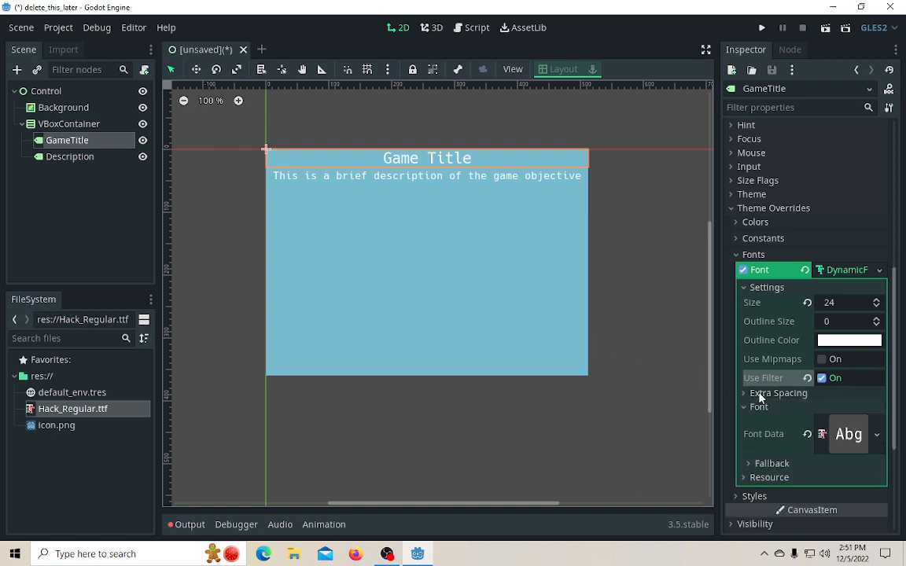
pyautogui.click(760, 394)
pyautogui.scroll(-2, 787, 400)
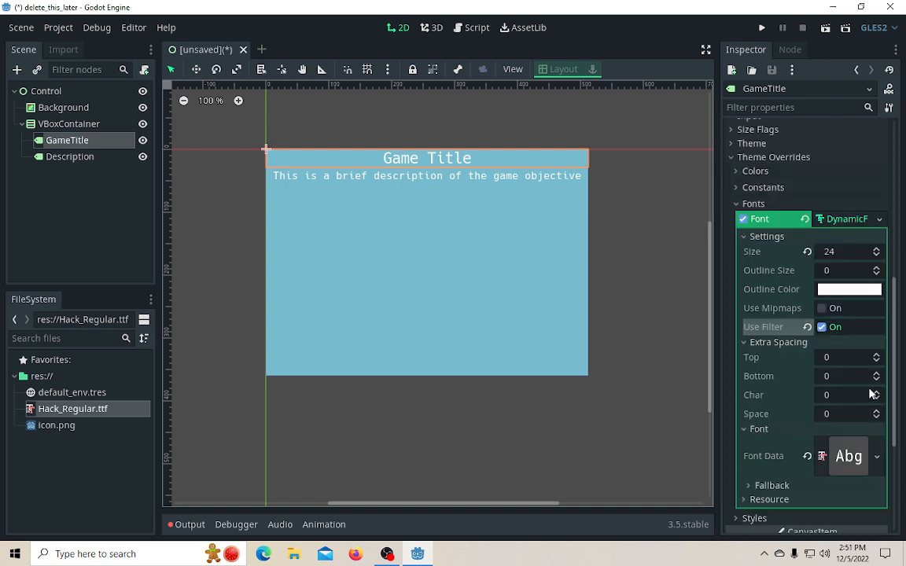
pyautogui.click(755, 346)
# Step: Override the GameTitle label's Line Spacing theme constant with a value of 3
pyautogui.scroll(5, 757, 346)
pyautogui.click(760, 341)
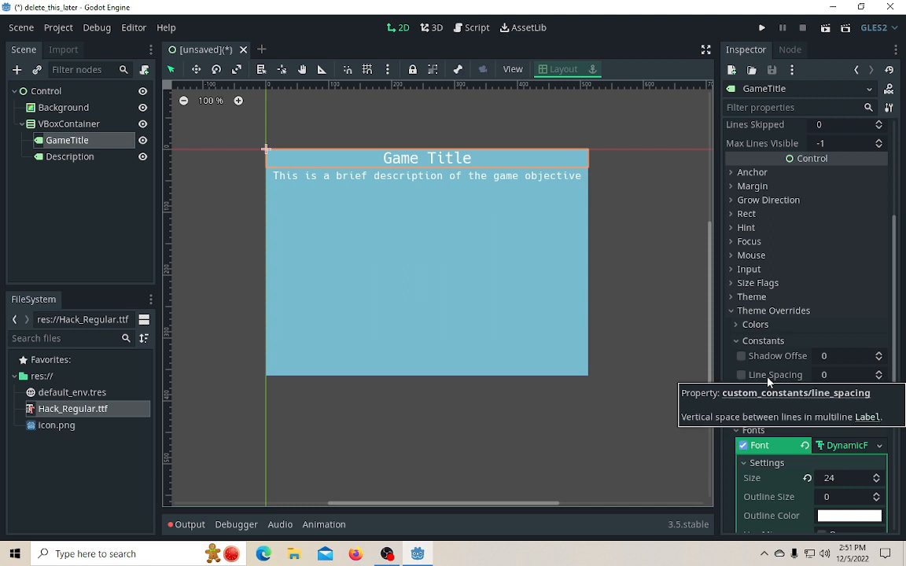
pyautogui.click(880, 374)
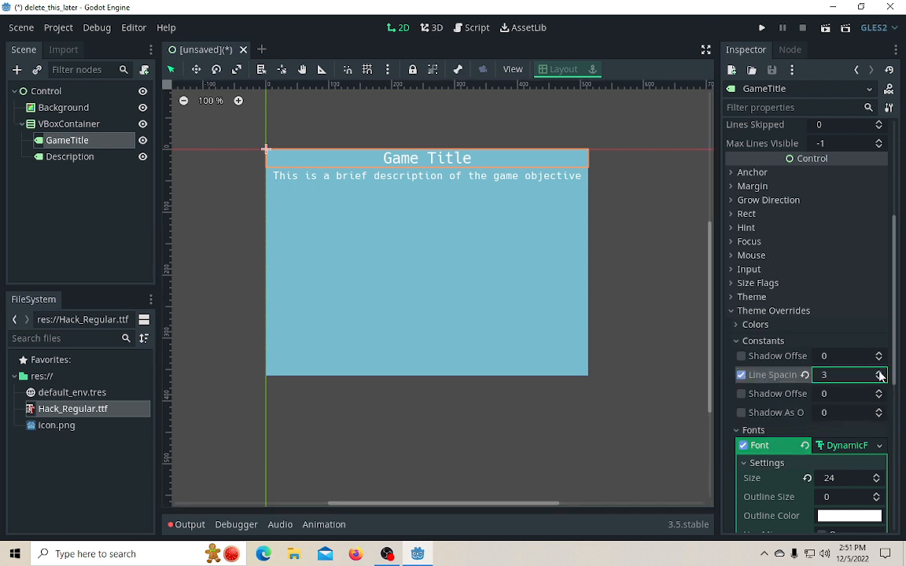
# Step: Add an empty line below "Game Title" in the GameTitle label's text to separate it from the description
pyautogui.scroll(5, 767, 346)
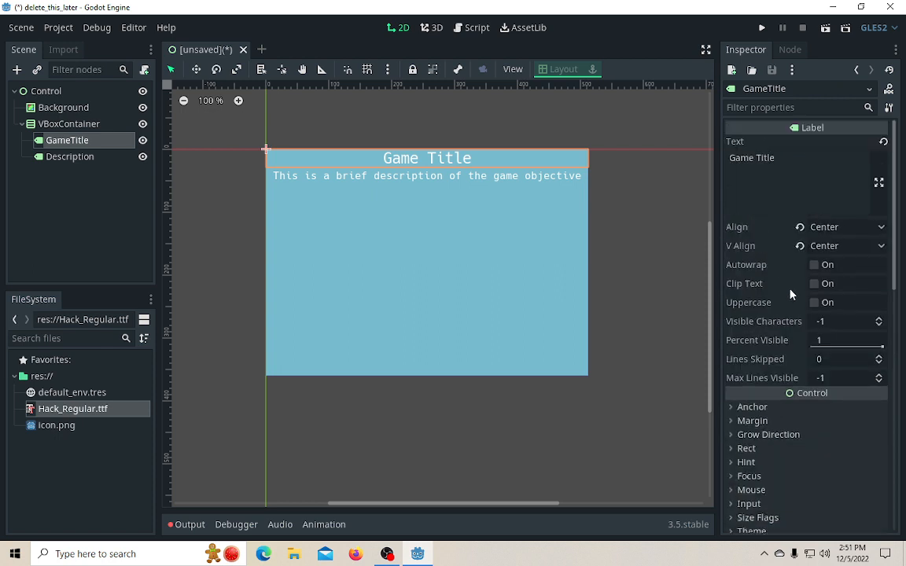
pyautogui.click(807, 174)
pyautogui.press('Return')
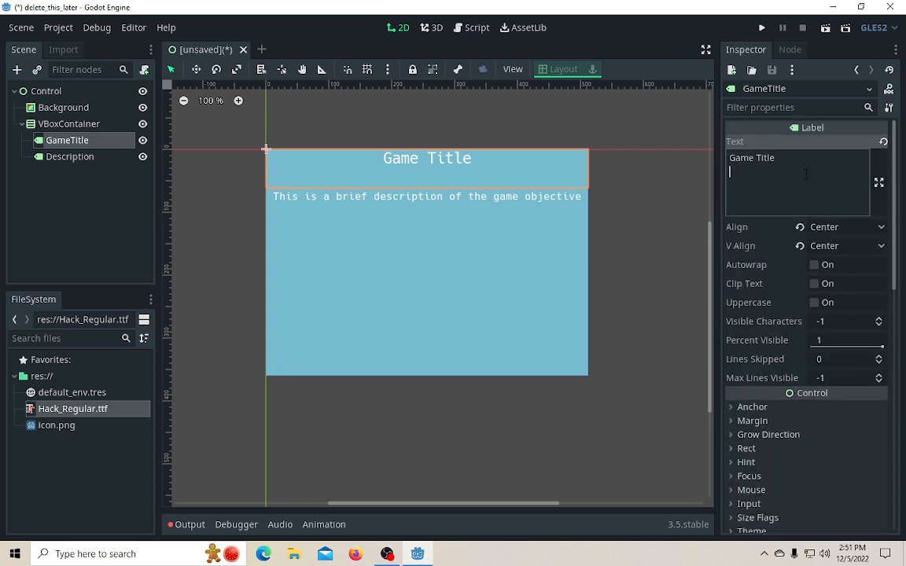
# Step: Add an empty line above "Game Title" in the GameTitle label's text
pyautogui.press('Return')
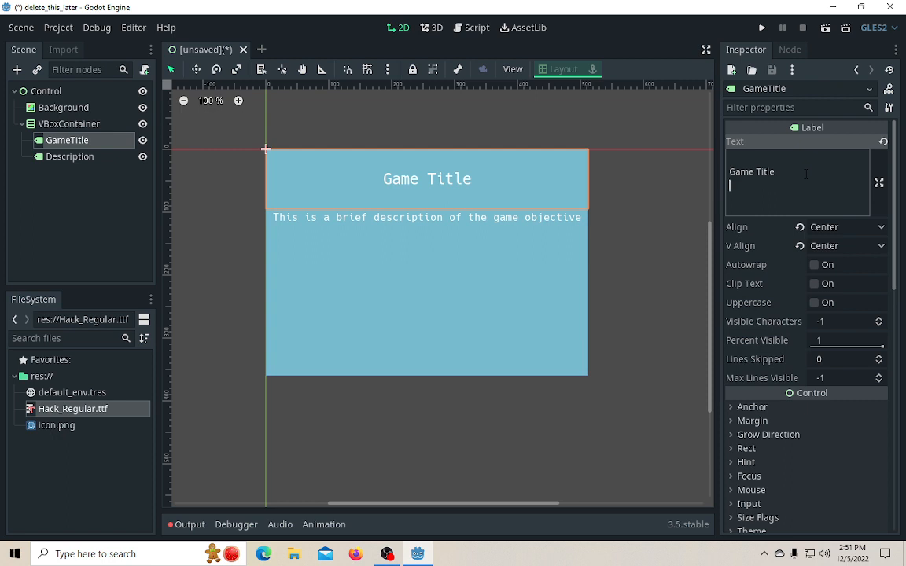
# Step: Add a ColorRect node as a child of the VBoxContainer to act as a spacer
pyautogui.click(69, 157)
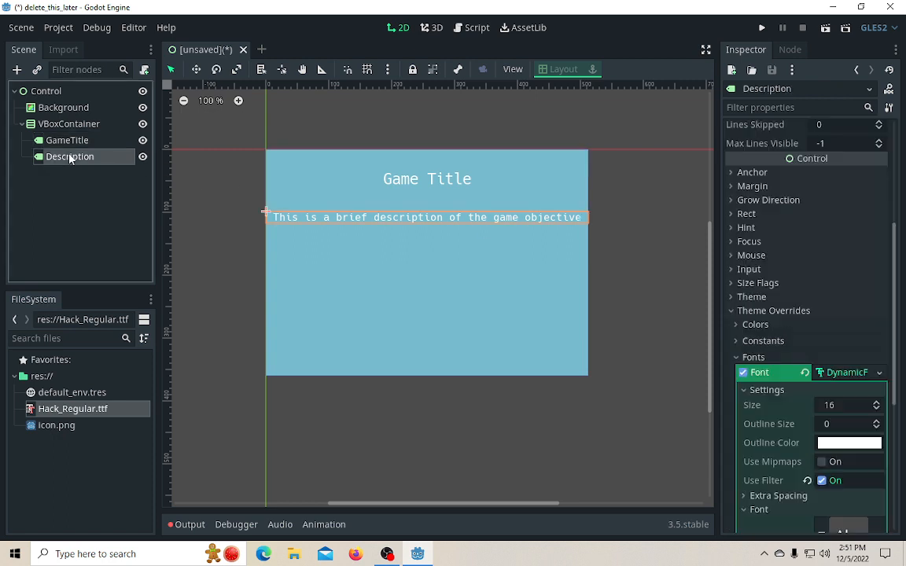
pyautogui.click(71, 125)
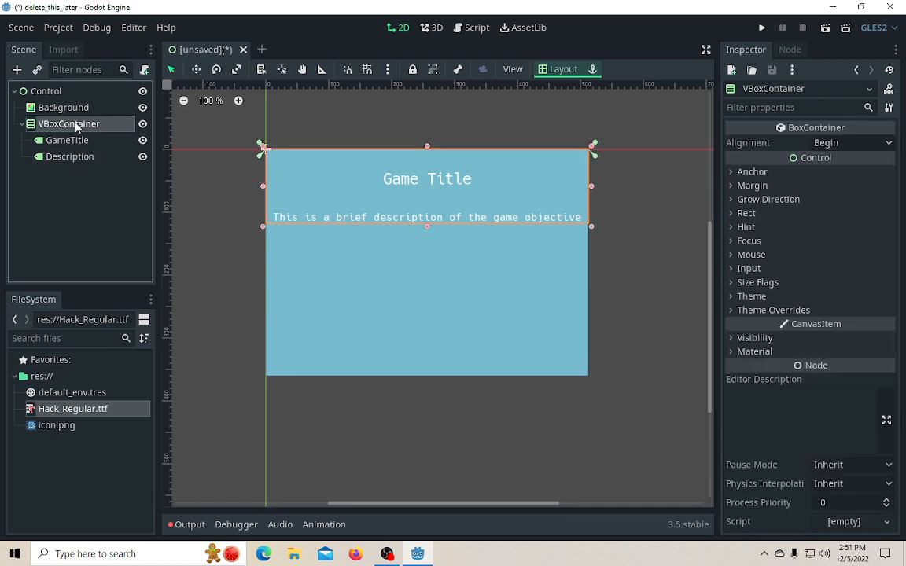
pyautogui.rightClick(70, 126)
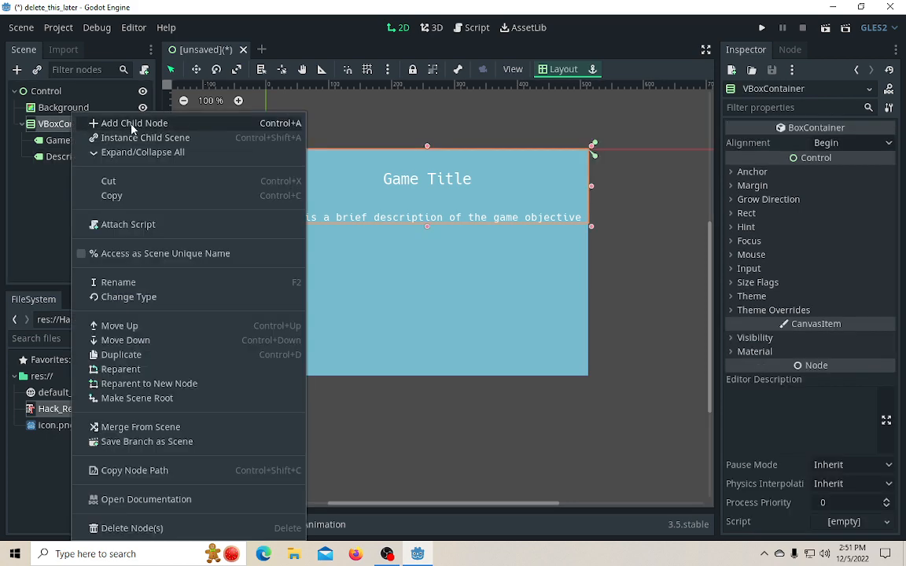
pyautogui.click(118, 121)
pyautogui.click(207, 332)
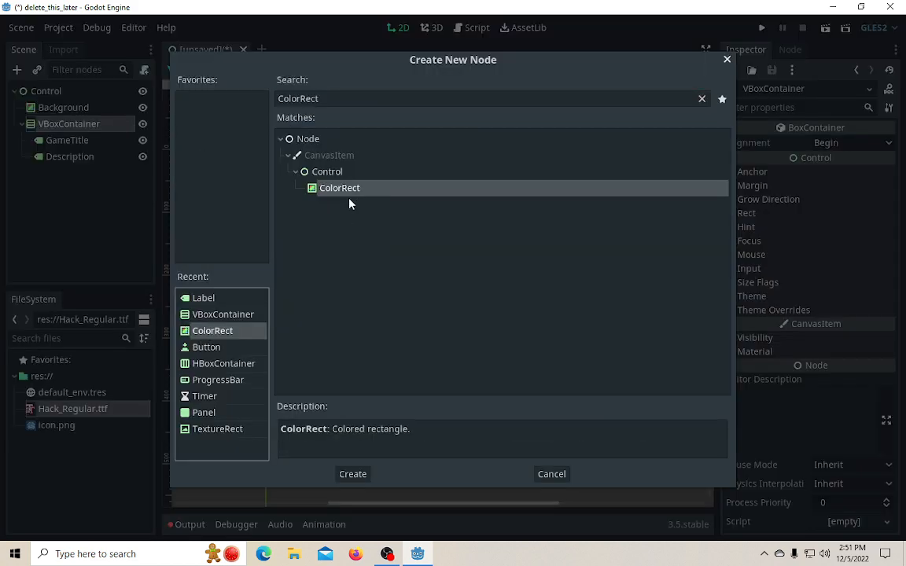
pyautogui.click(357, 476)
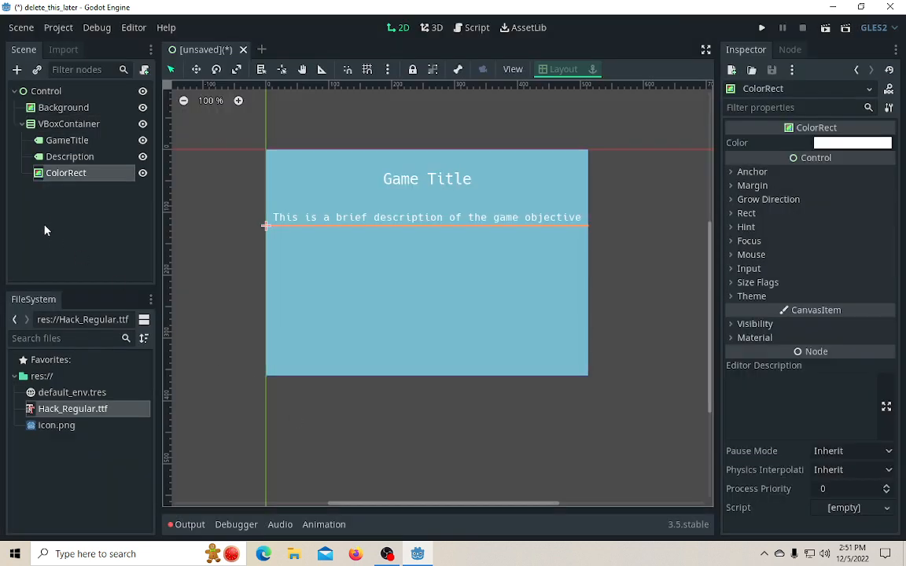
# Step: Make the new ColorRect fully transparent by setting its color's alpha to 0
pyautogui.click(865, 143)
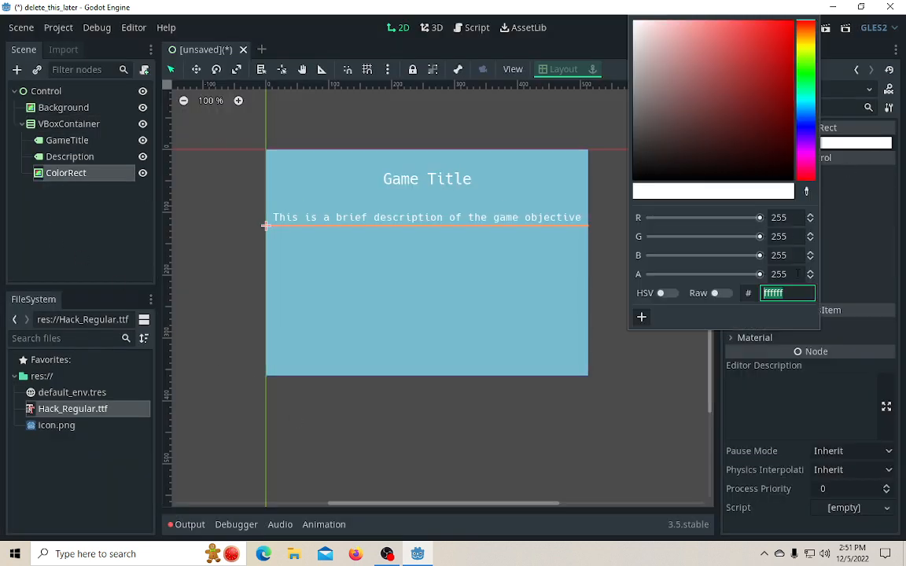
pyautogui.moveTo(760, 274); pyautogui.dragTo(478, 287)
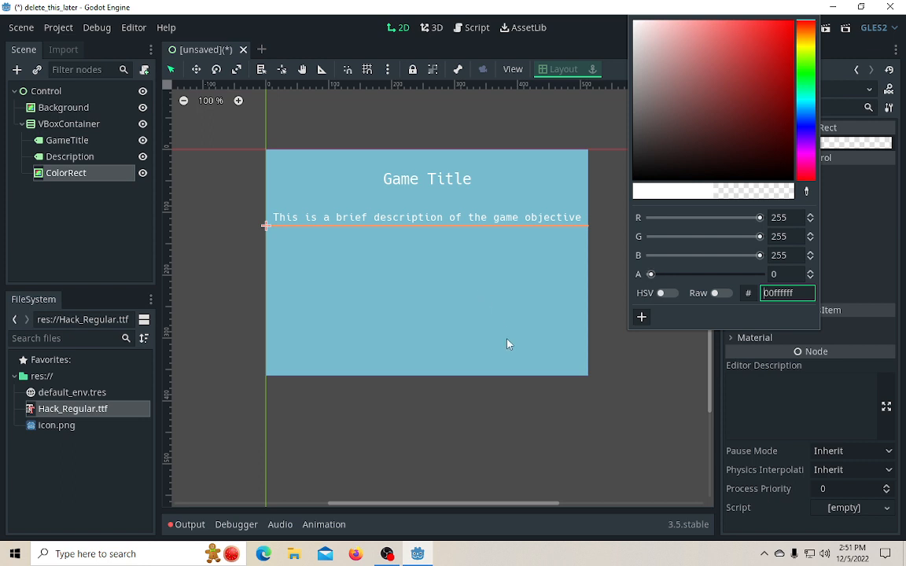
pyautogui.click(635, 369)
# Step: Move the ColorRect up in the VBoxContainer so it sits between GameTitle and Description
pyautogui.click(56, 174)
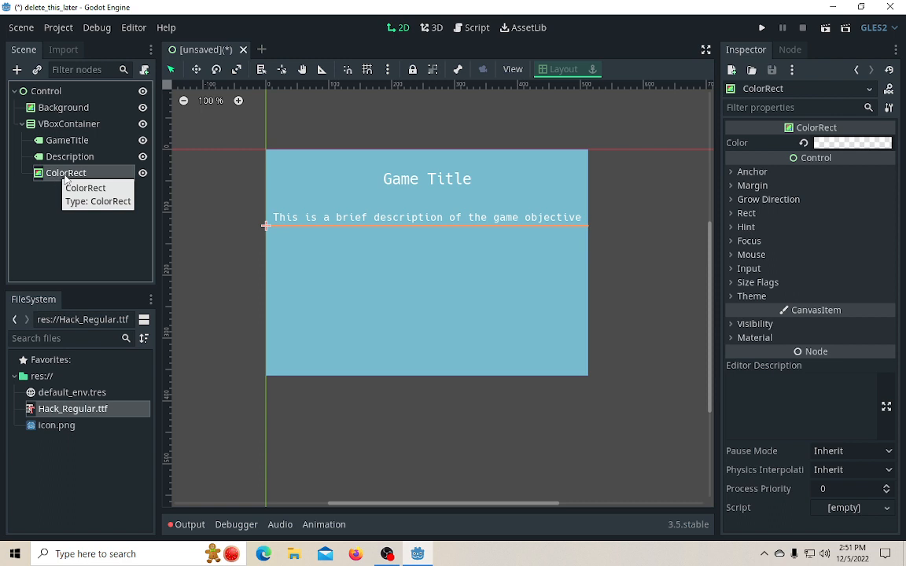
pyautogui.doubleClick(57, 173)
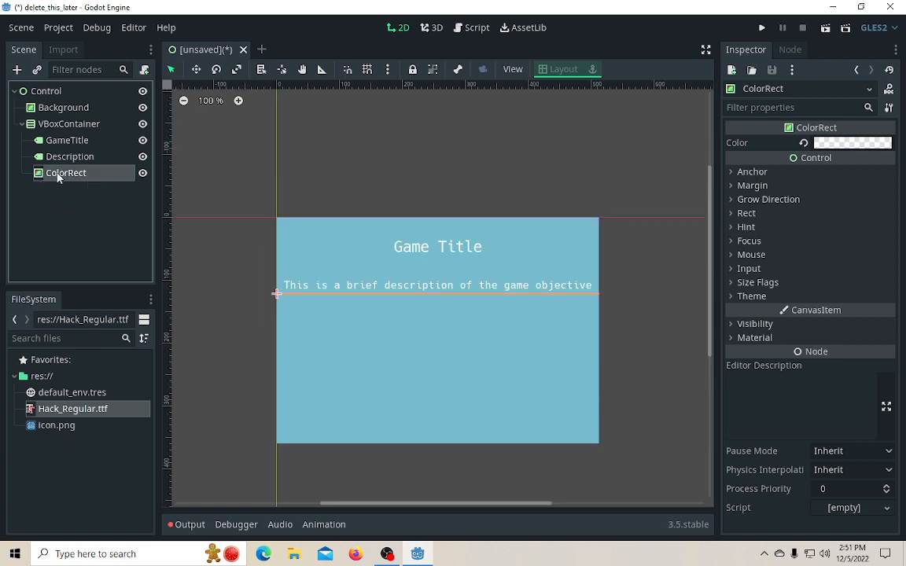
pyautogui.click(50, 186)
pyautogui.click(50, 176)
pyautogui.hotkey('ctrl', 'Up')
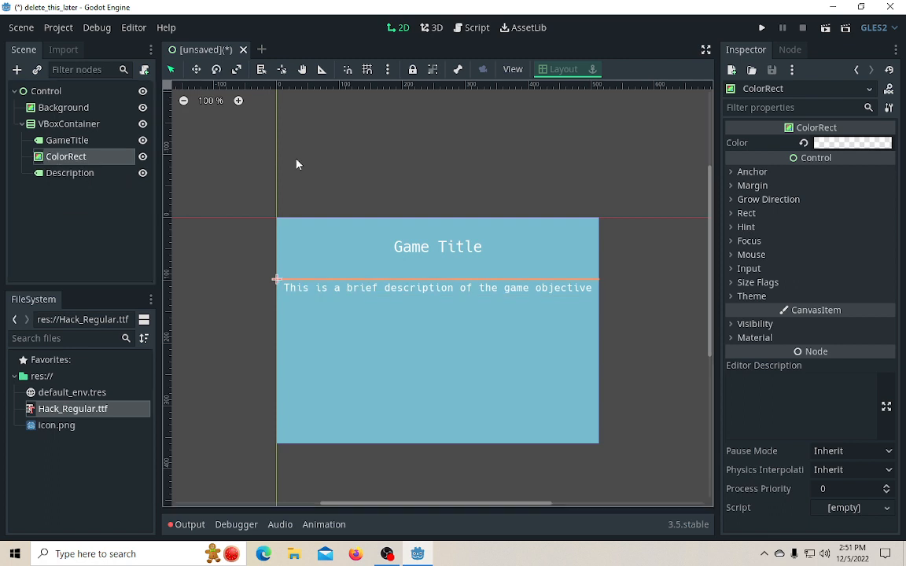
# Step: Set the ColorRect's minimum height (Min Size y) to 24
pyautogui.click(753, 215)
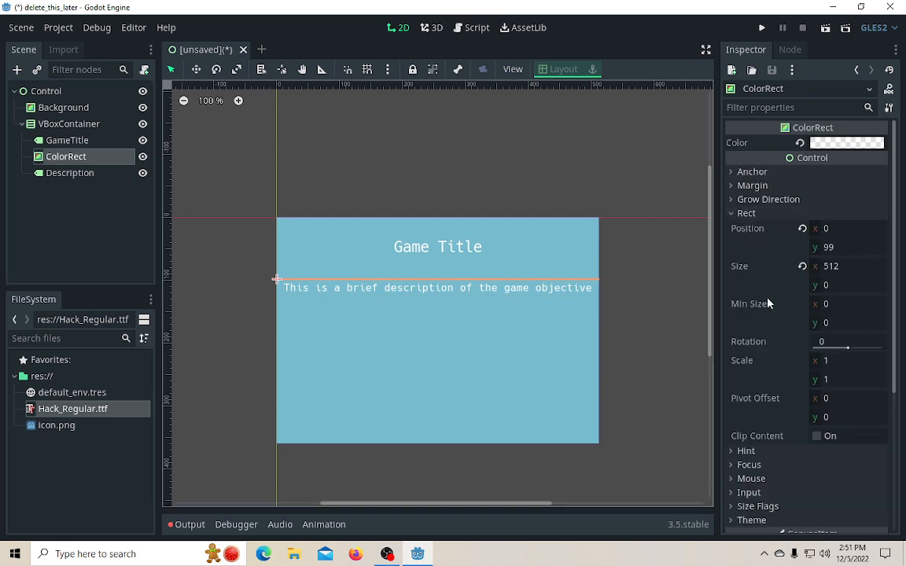
pyautogui.click(847, 303)
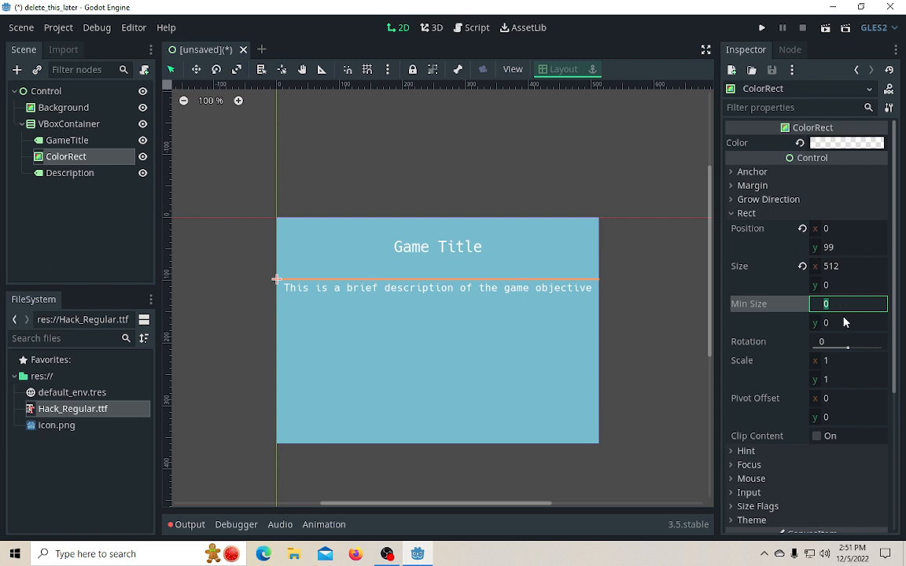
pyautogui.click(844, 324)
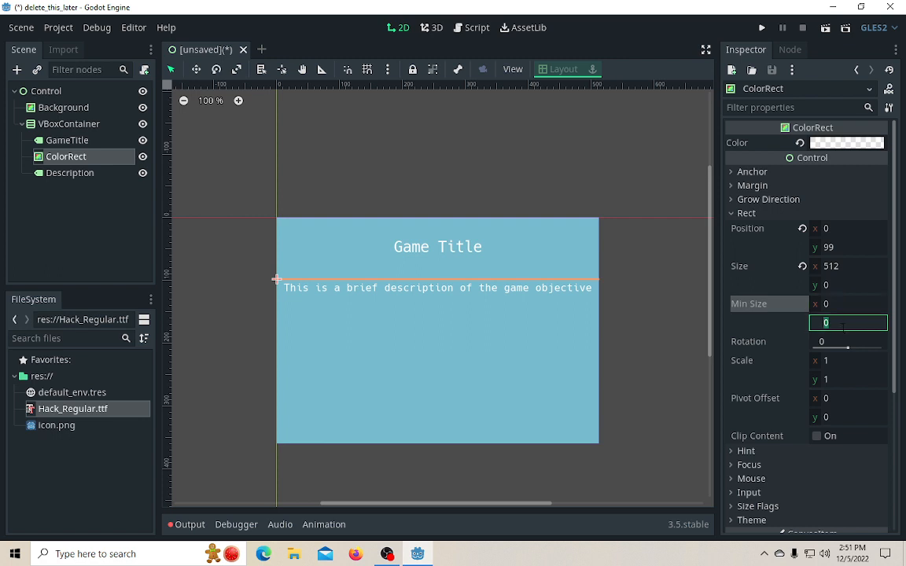
pyautogui.write('24')
pyautogui.press('Return')
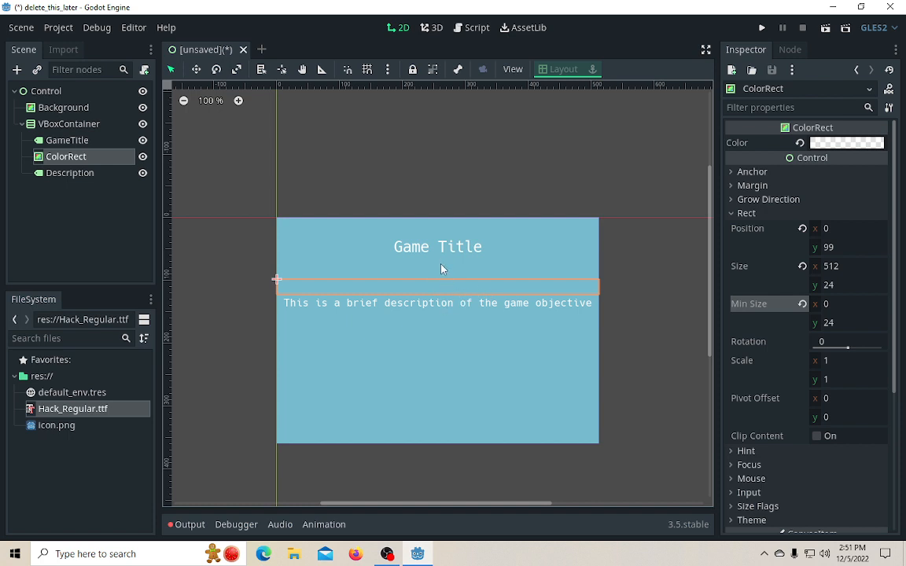
# Step: Remove the empty line below "Game Title" from the GameTitle label's text
pyautogui.click(75, 141)
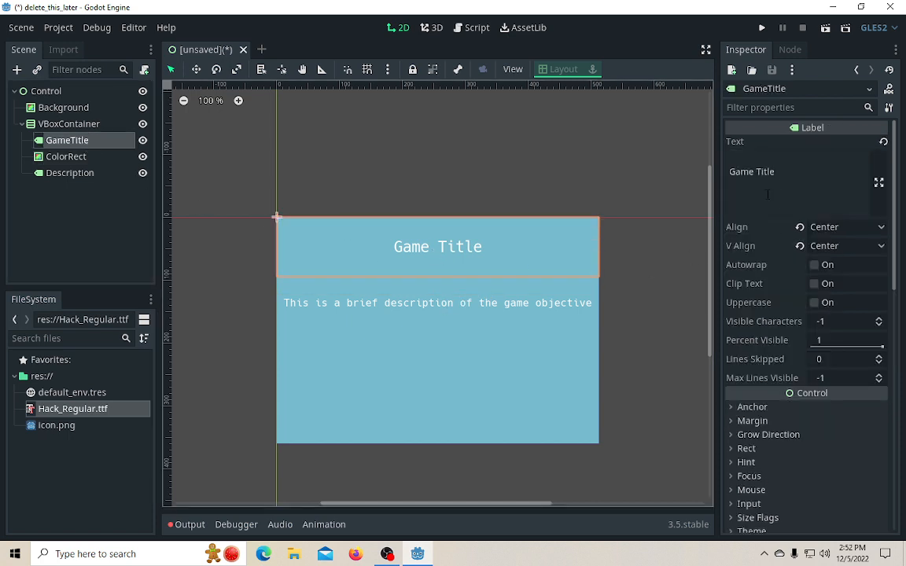
pyautogui.click(791, 164)
pyautogui.press('Delete')
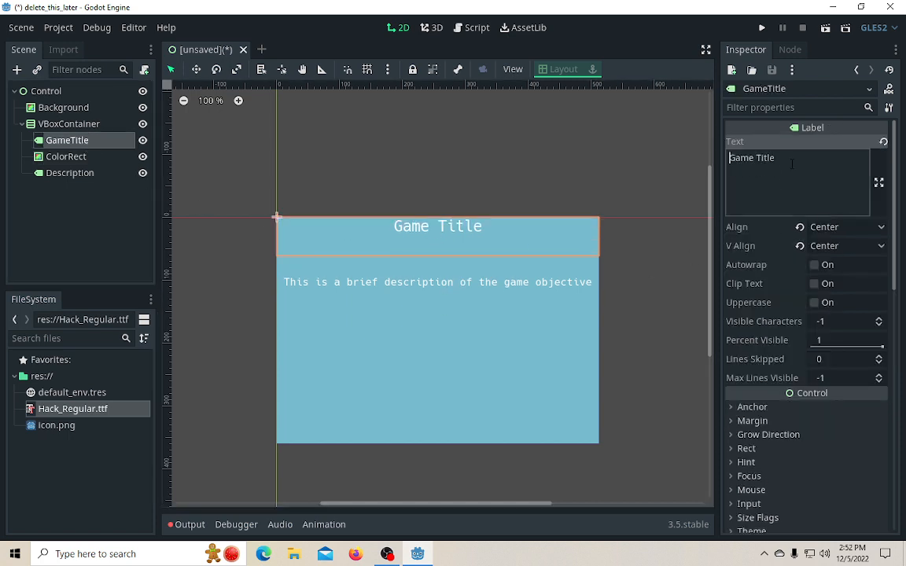
pyautogui.press('Return')
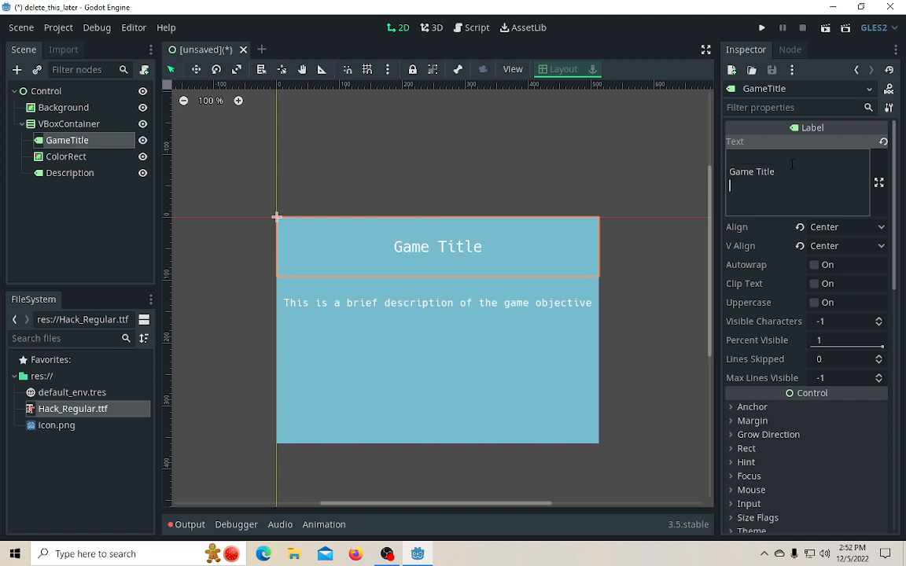
pyautogui.press('BackSpace')
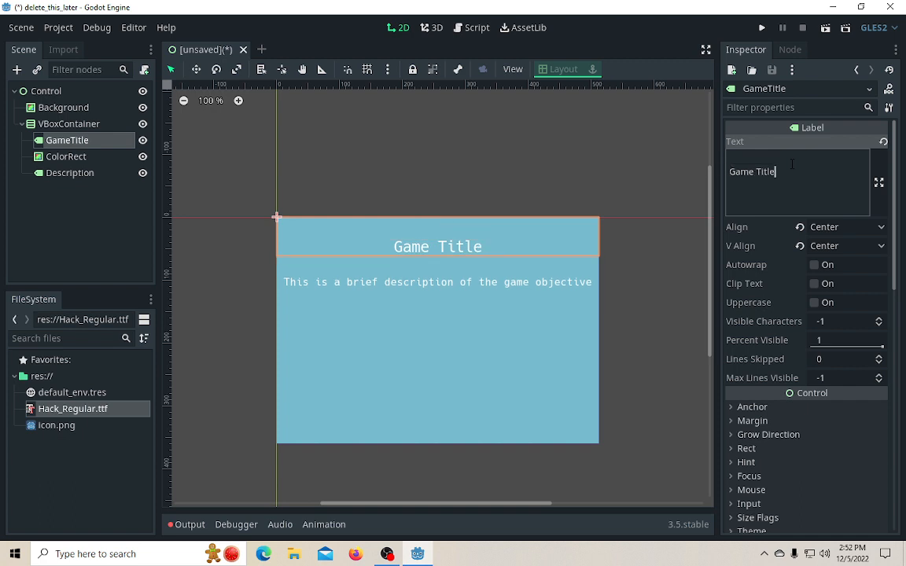
# Step: Resize the VBoxContainer on the canvas so its top edge is at about y 40 and its bottom edge at about y 190
pyautogui.click(61, 124)
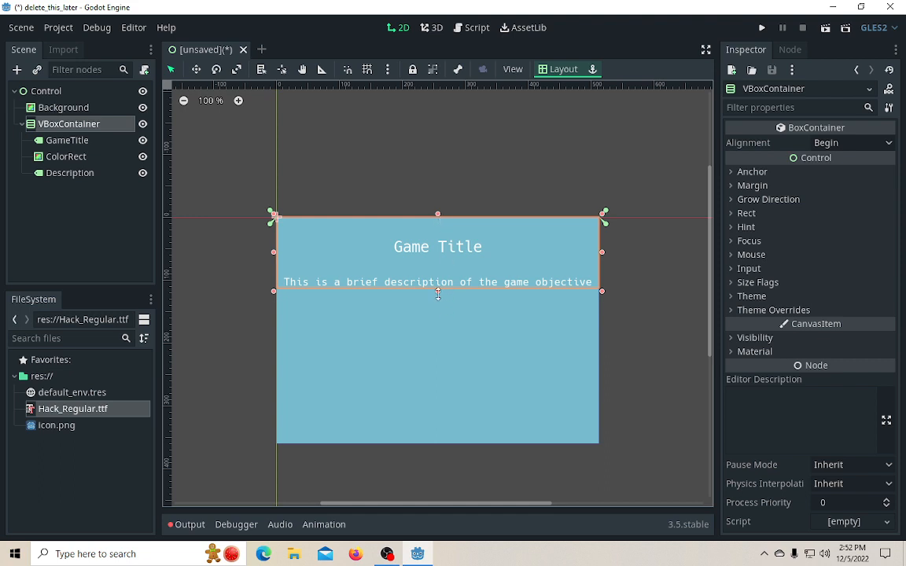
pyautogui.moveTo(438, 292); pyautogui.dragTo(446, 339)
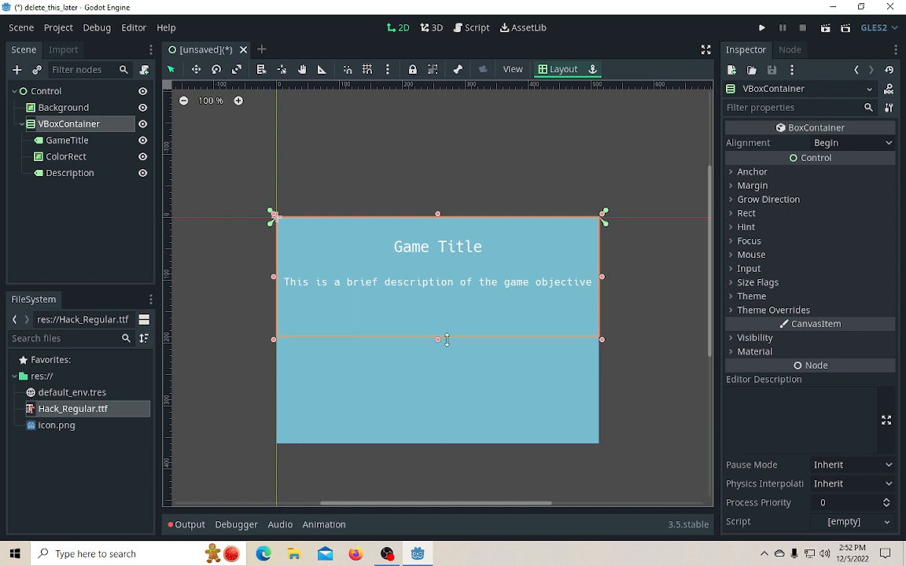
pyautogui.moveTo(439, 214); pyautogui.dragTo(438, 253)
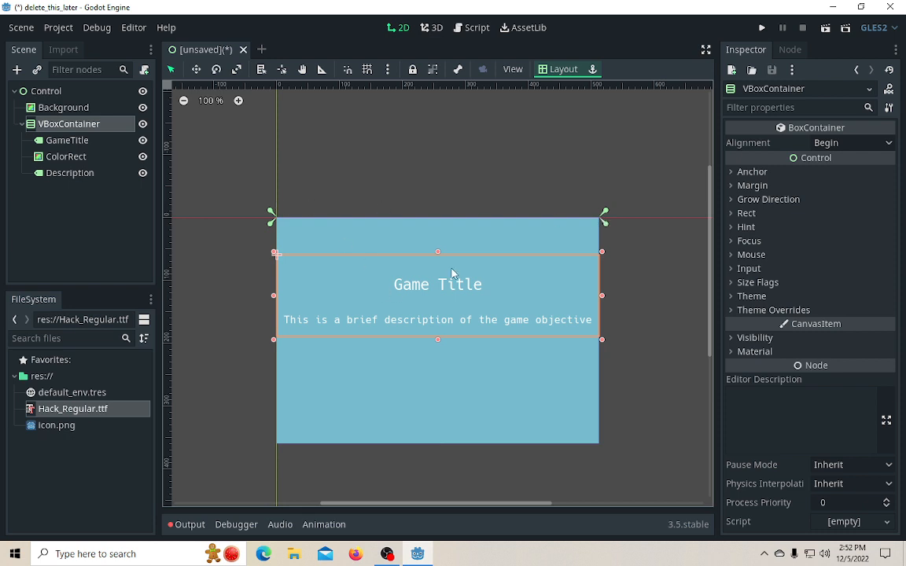
pyautogui.moveTo(440, 255); pyautogui.dragTo(439, 249)
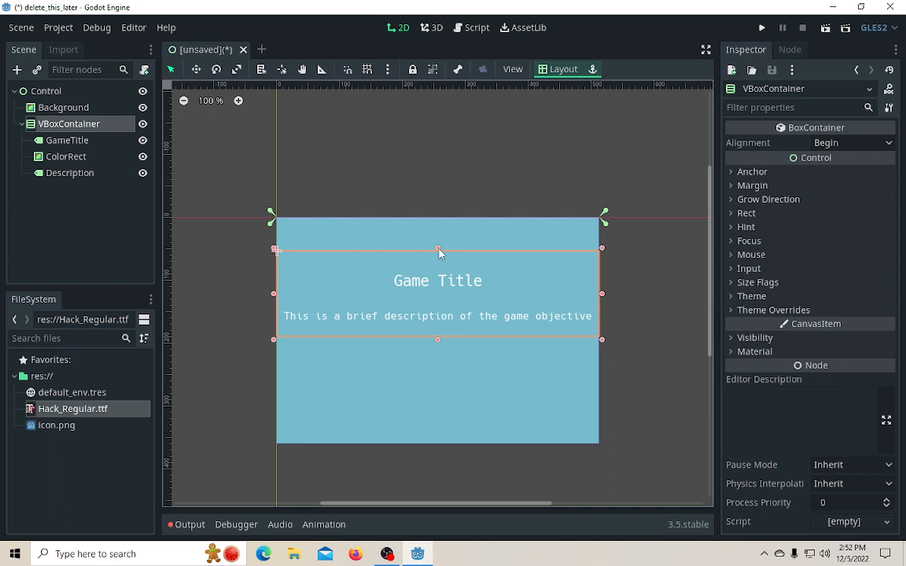
pyautogui.moveTo(438, 251); pyautogui.dragTo(439, 240)
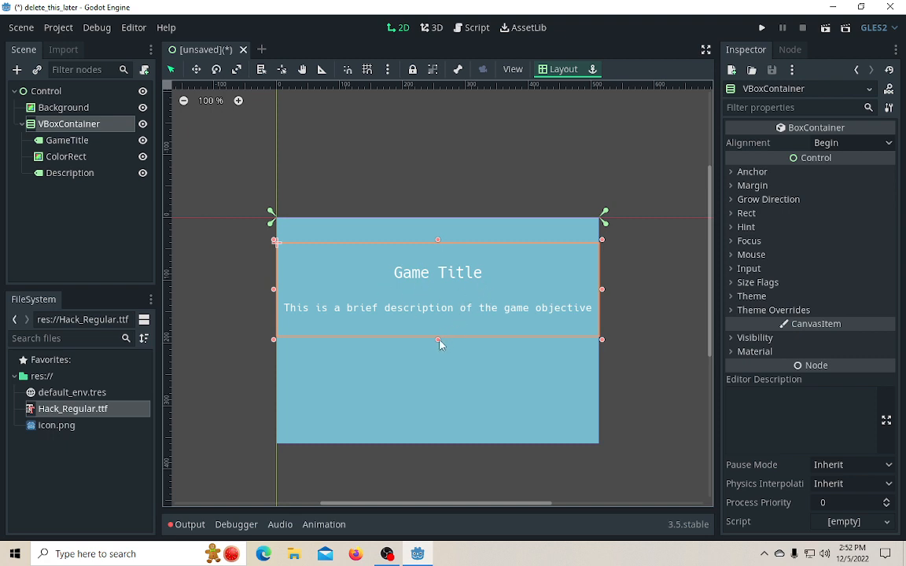
pyautogui.moveTo(439, 340); pyautogui.dragTo(438, 337)
# Step: Try a minimum height (Min Size y) of 64 on the GameTitle label, and reset its Min Size to the default
pyautogui.click(62, 142)
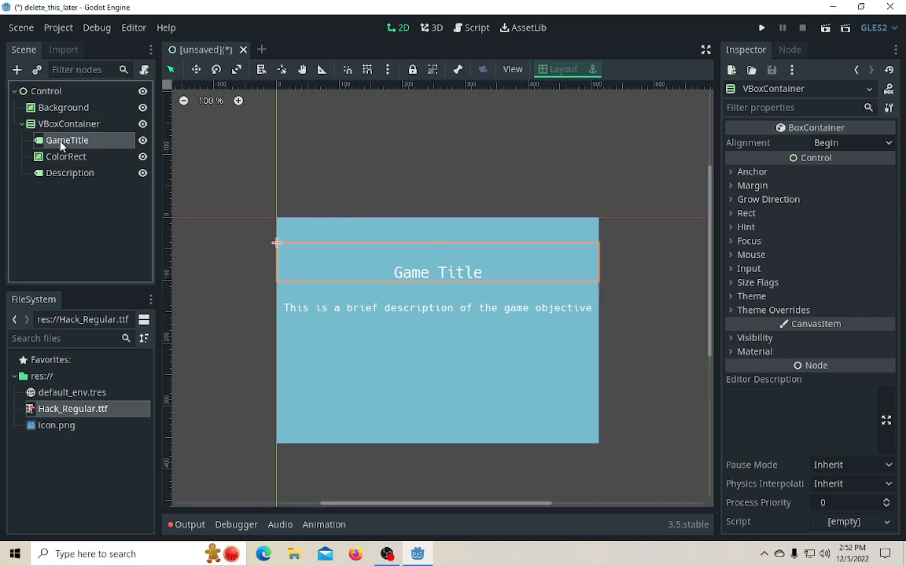
pyautogui.scroll(-2, 813, 285)
pyautogui.scroll(-4, 778, 287)
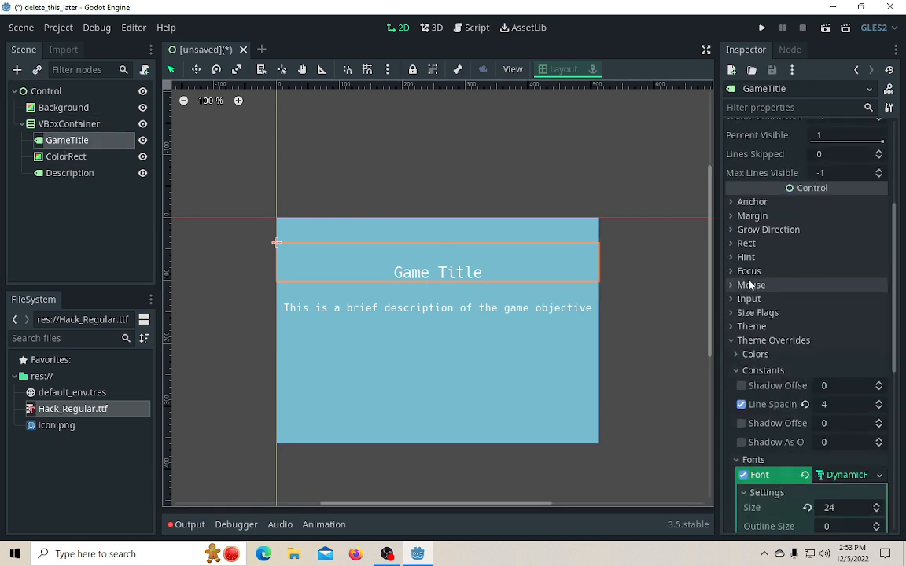
pyautogui.click(744, 244)
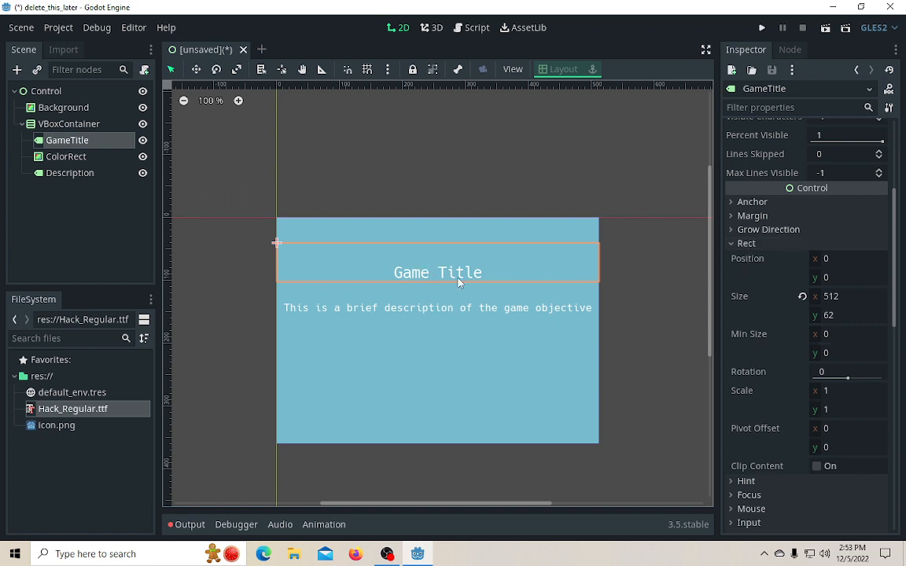
pyautogui.click(836, 354)
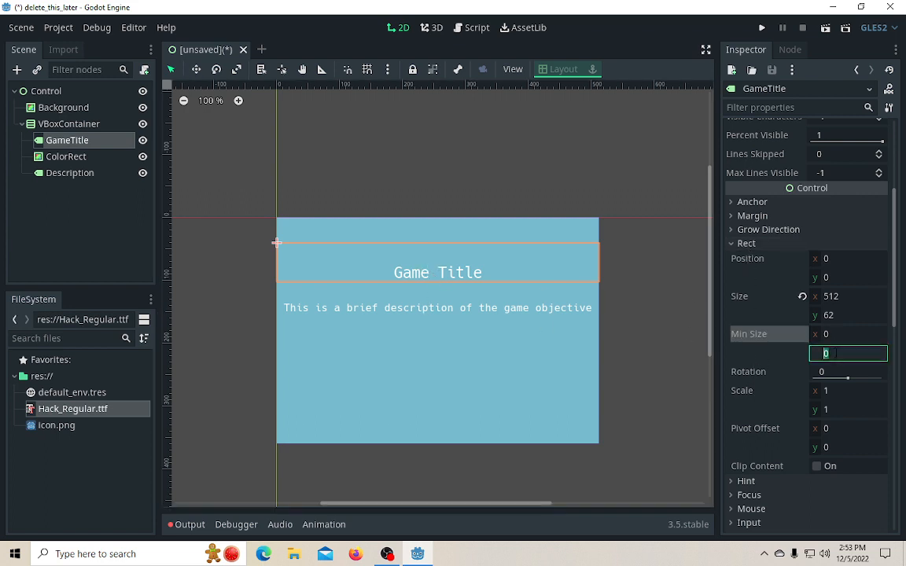
pyautogui.write('64')
pyautogui.press('Return')
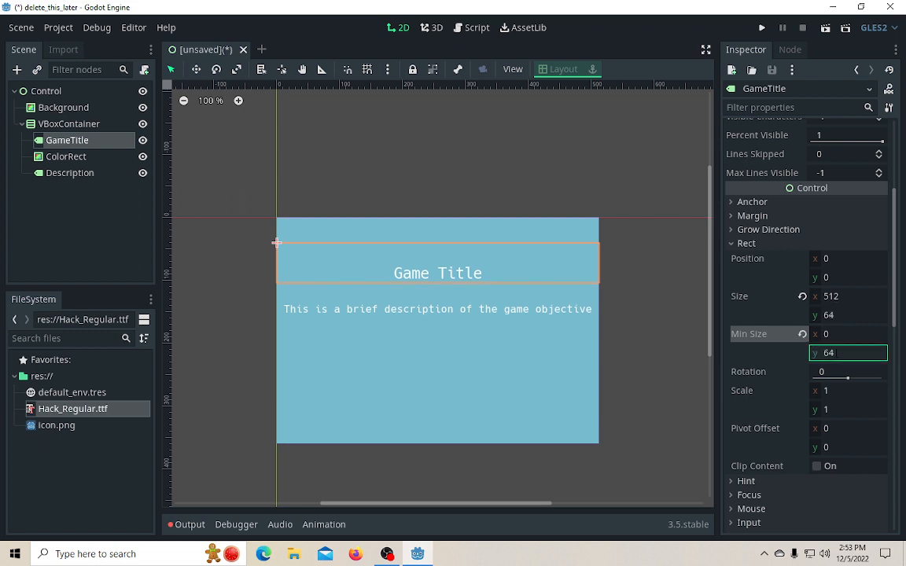
pyautogui.press('Return')
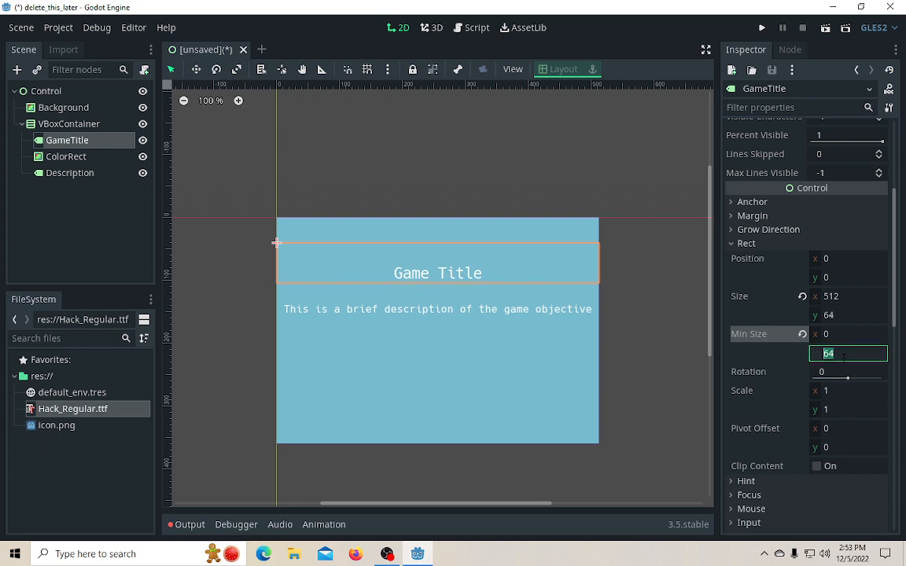
pyautogui.click(802, 336)
# Step: Try a minimum height (Min Size y) of 200 on the GameTitle label, and reset its Min Size again
pyautogui.click(842, 353)
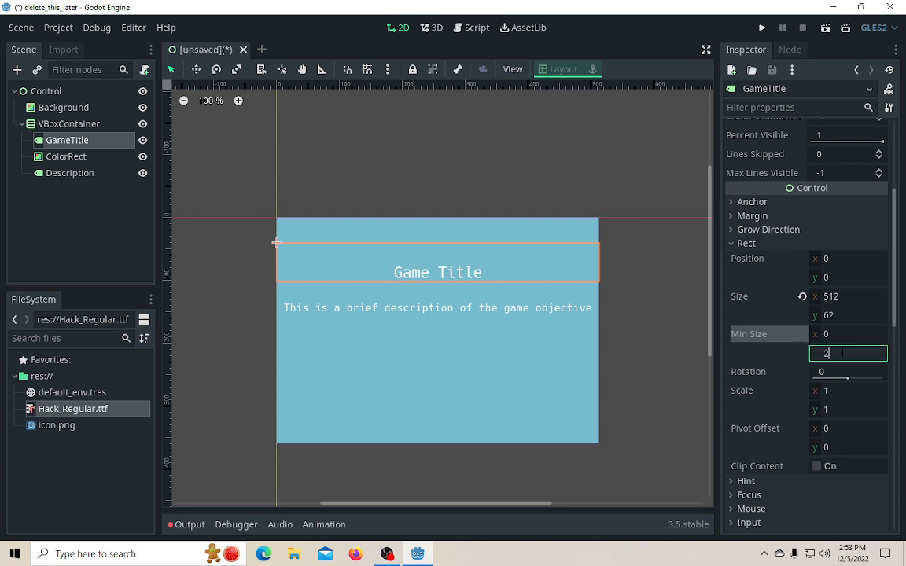
pyautogui.write('200')
pyautogui.press('Return')
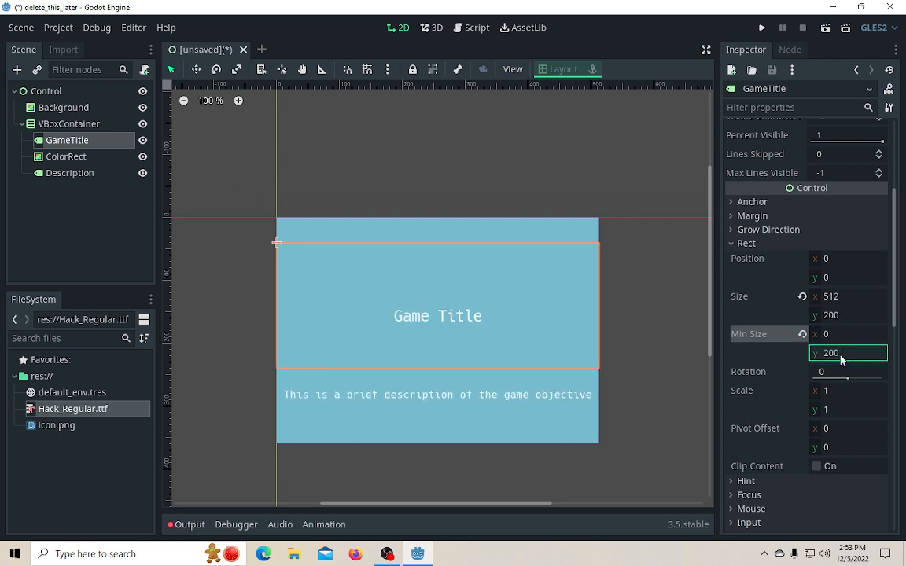
pyautogui.click(803, 335)
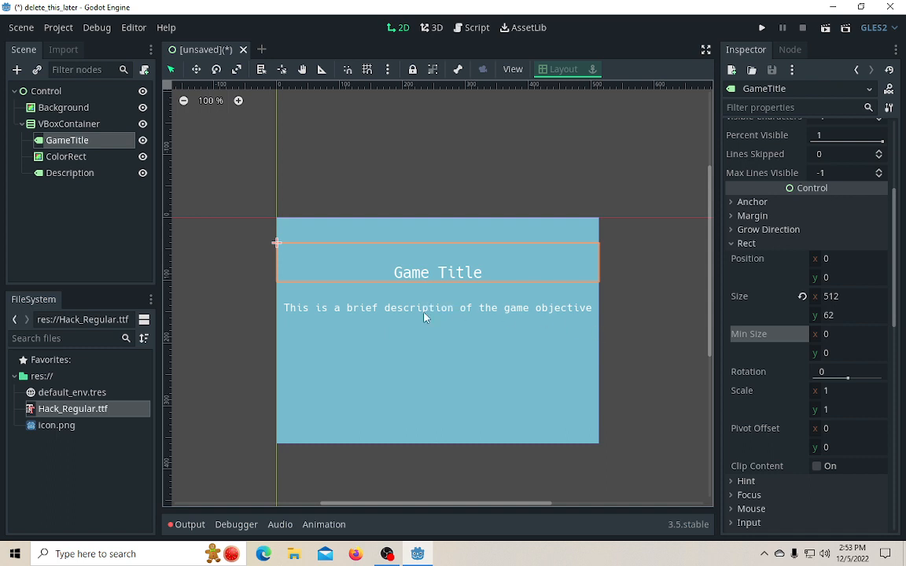
# Step: Add an empty line after "This is a brief description of the game objective" in the Description label's text
pyautogui.click(61, 173)
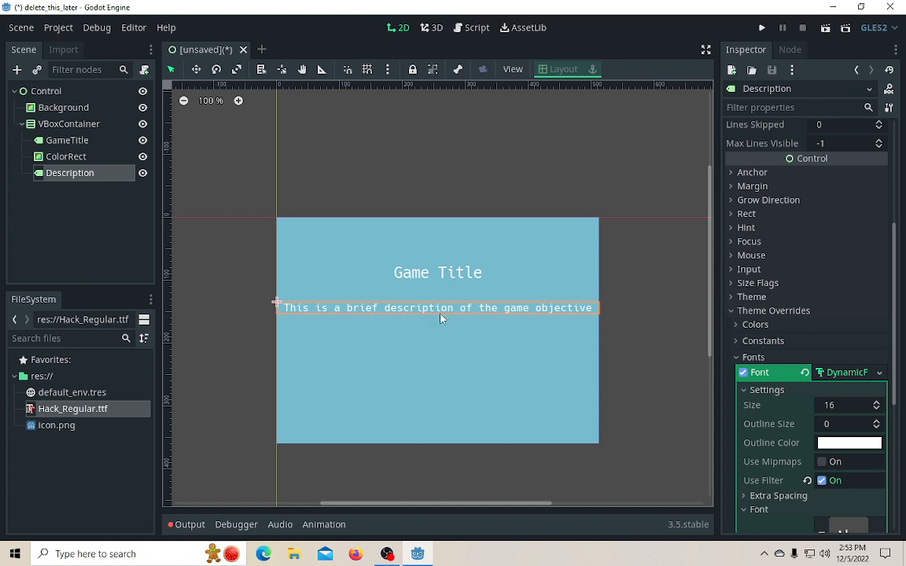
pyautogui.scroll(4, 793, 268)
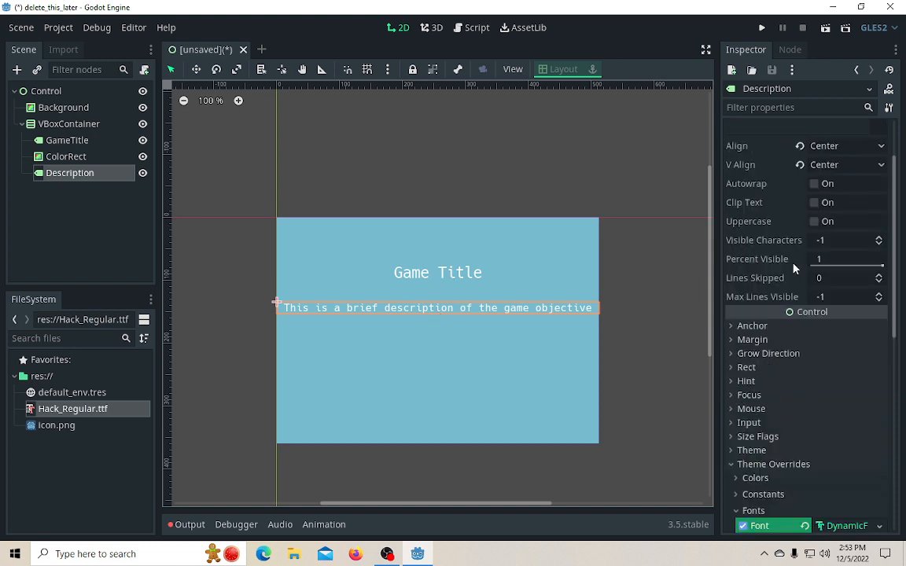
pyautogui.scroll(2, 793, 268)
pyautogui.click(824, 175)
pyautogui.press('Return')
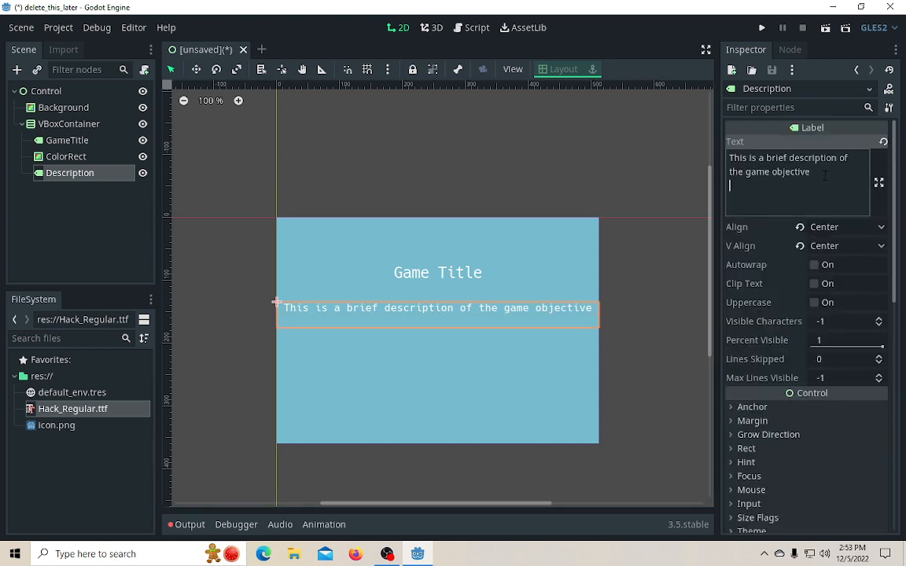
pyautogui.click(497, 379)
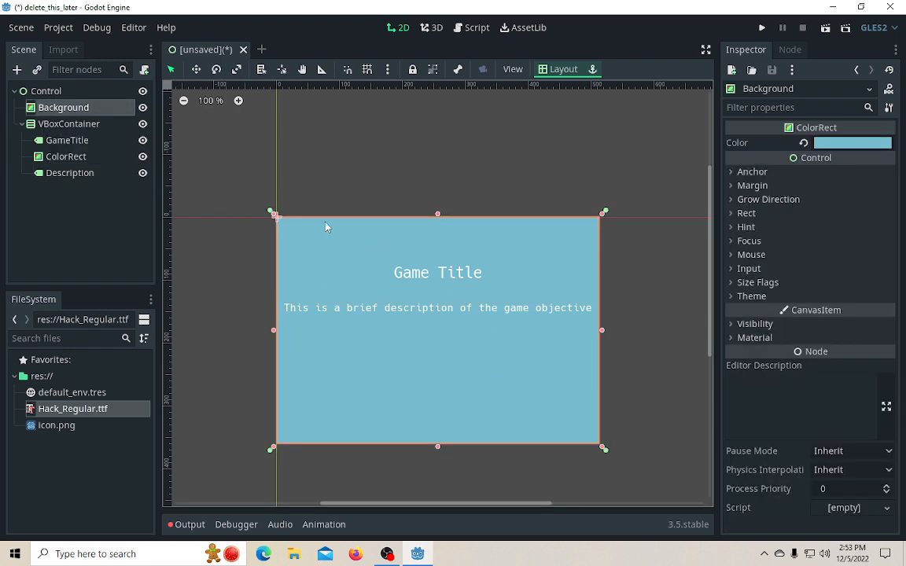
# Step: Raise the VBoxContainer's bottom edge on the canvas to about y 185 and collapse its children in the scene tree
pyautogui.click(52, 125)
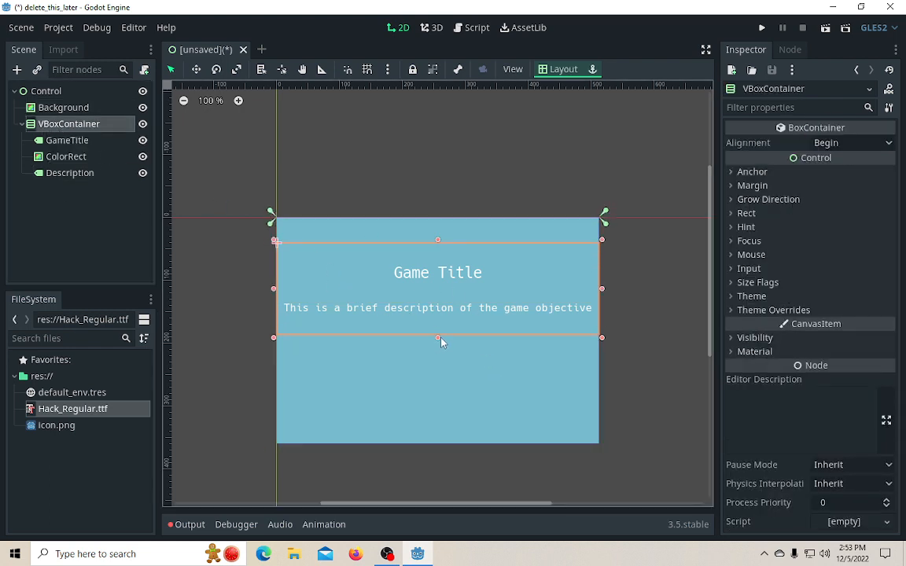
pyautogui.moveTo(438, 338); pyautogui.dragTo(438, 335)
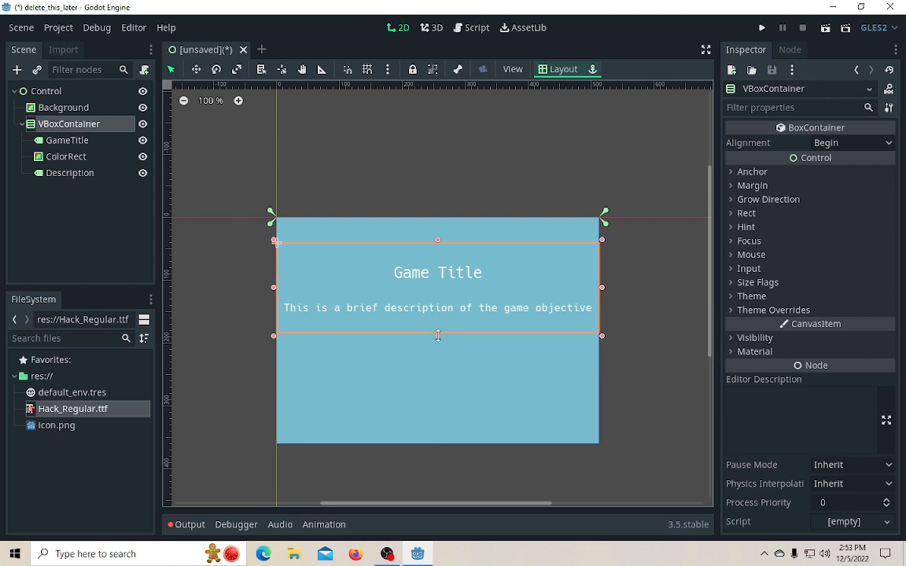
pyautogui.click(21, 124)
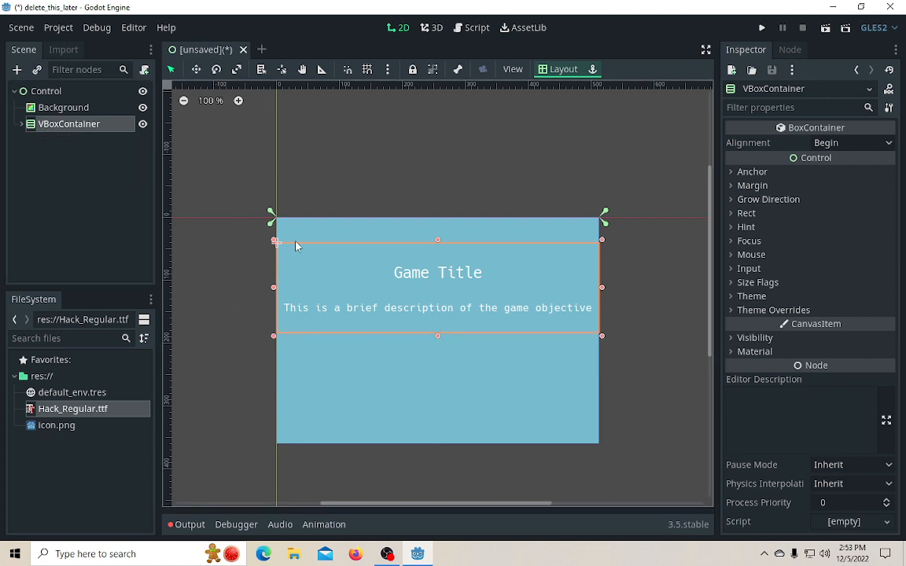
# Step: Add an HBoxContainer node as a child of the root Control node
pyautogui.click(45, 91)
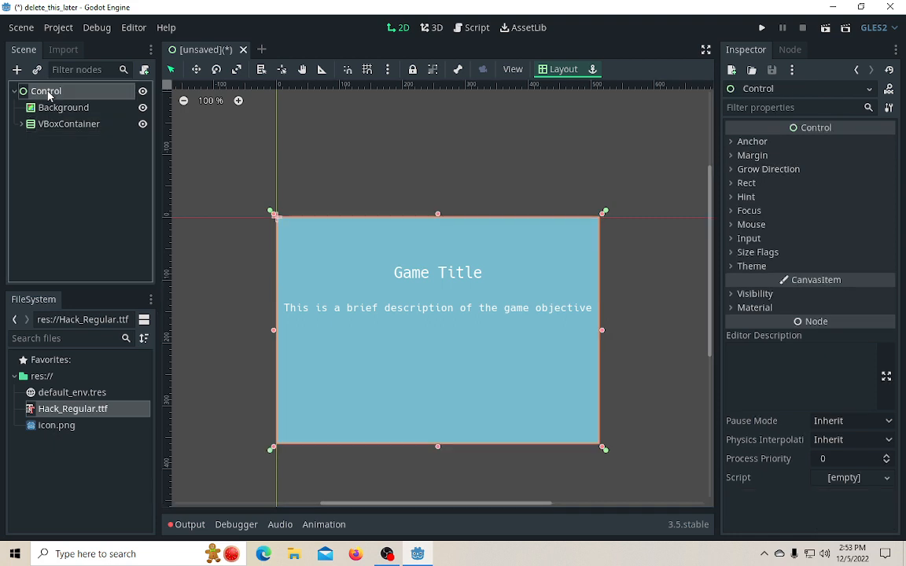
pyautogui.rightClick(49, 92)
pyautogui.click(87, 103)
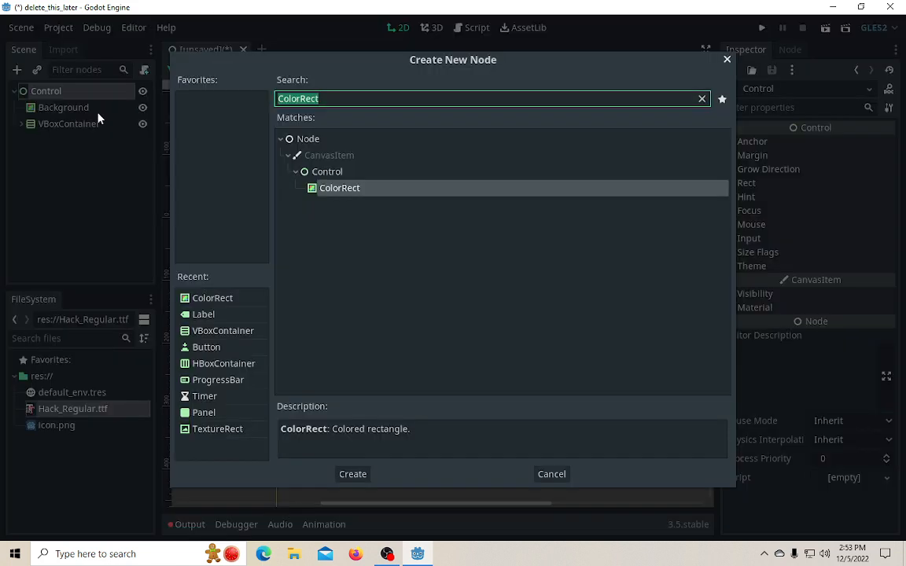
pyautogui.click(202, 364)
pyautogui.click(358, 476)
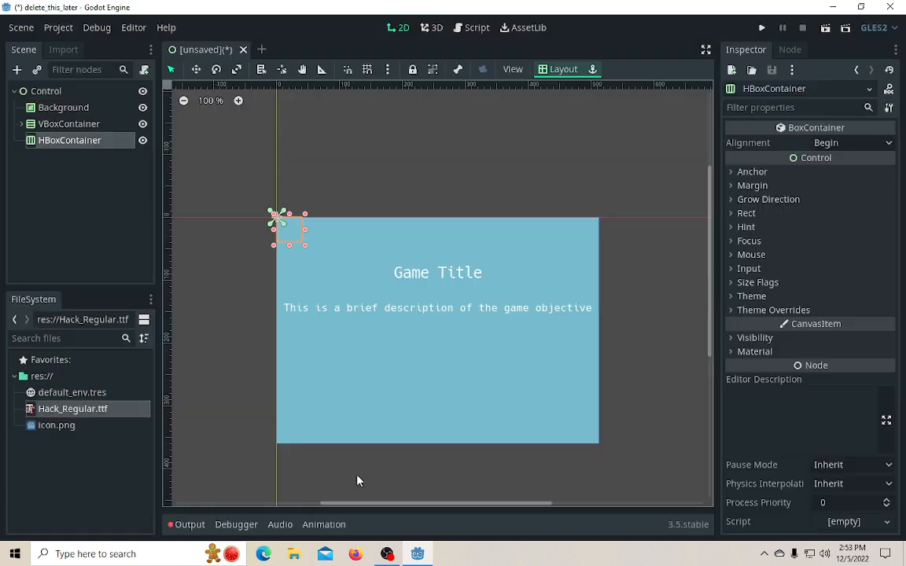
# Step: Apply the HCenter Wide layout to the HBoxContainer and extend its bottom edge on the canvas to about y 300
pyautogui.click(563, 69)
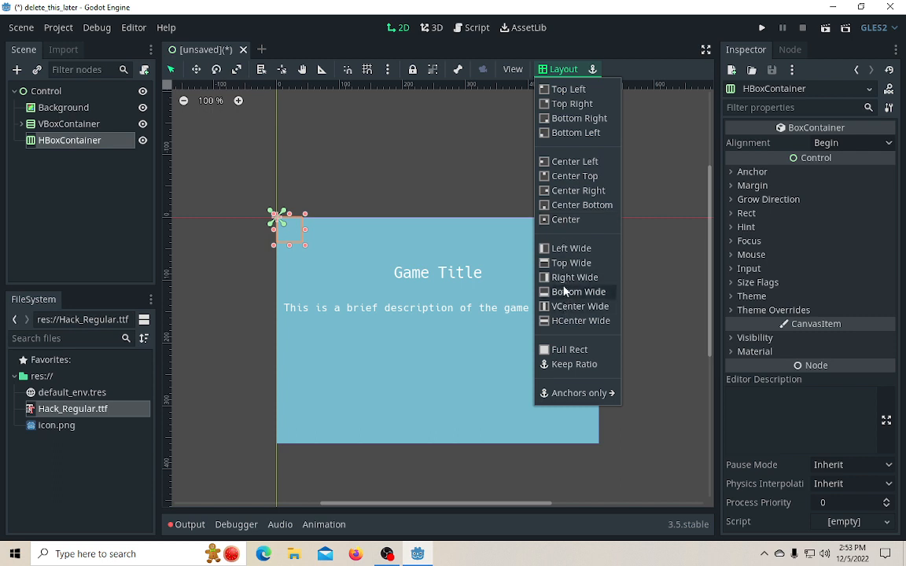
pyautogui.click(563, 320)
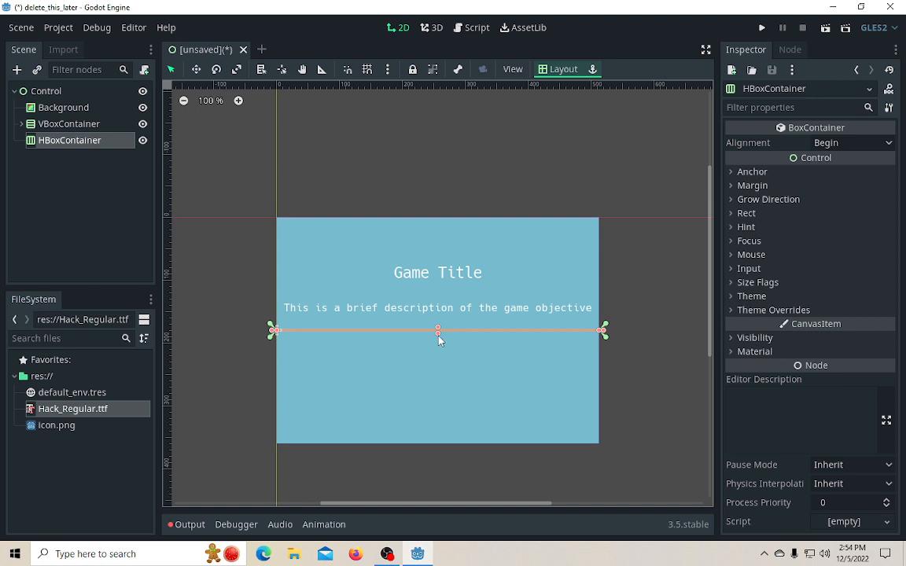
pyautogui.moveTo(438, 332); pyautogui.dragTo(446, 410)
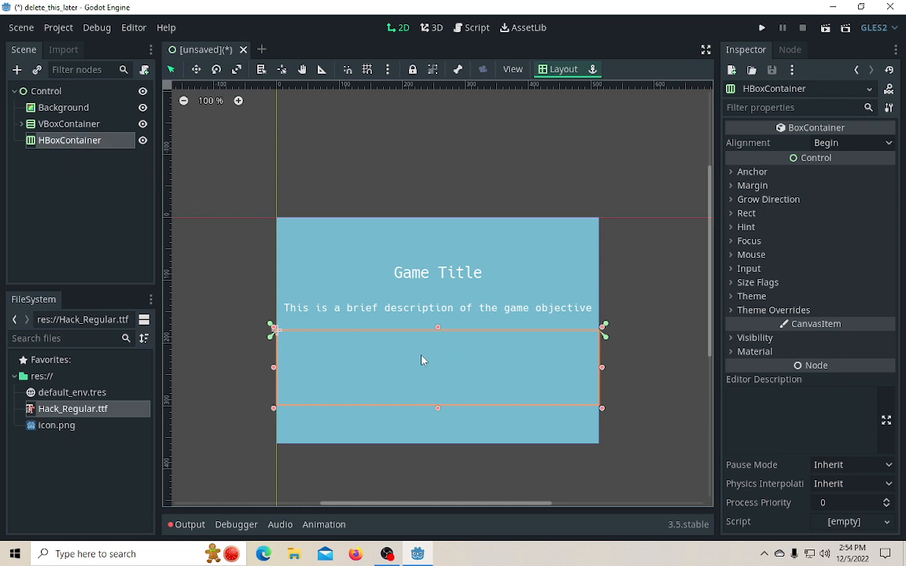
pyautogui.click(65, 124)
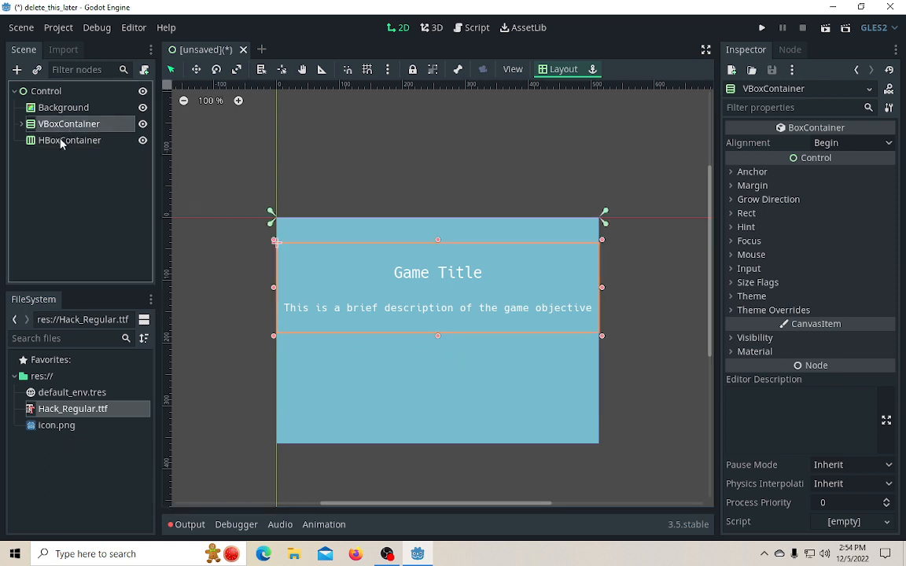
pyautogui.click(62, 141)
pyautogui.click(60, 124)
# Step: Add a Button node as a child of the HBoxContainer and duplicate it once
pyautogui.click(61, 140)
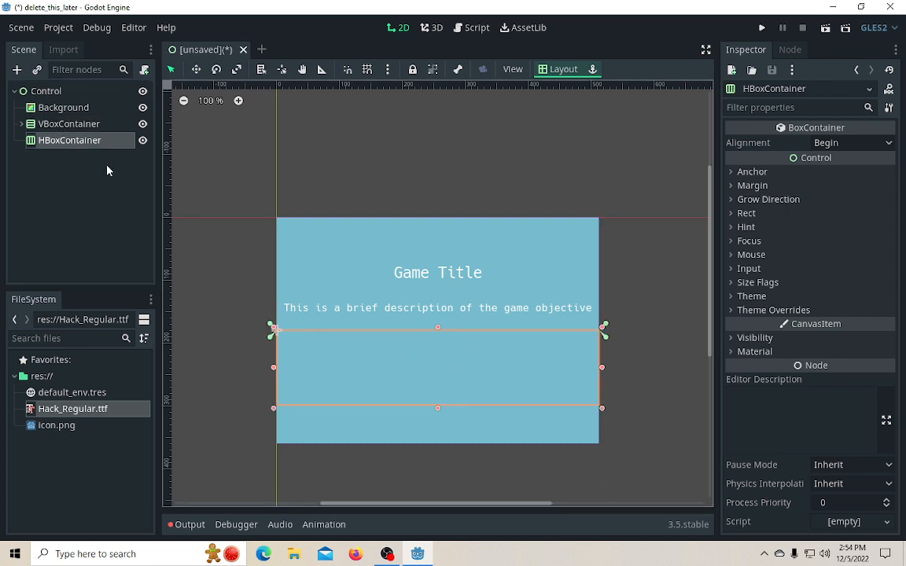
pyautogui.rightClick(69, 141)
pyautogui.click(125, 111)
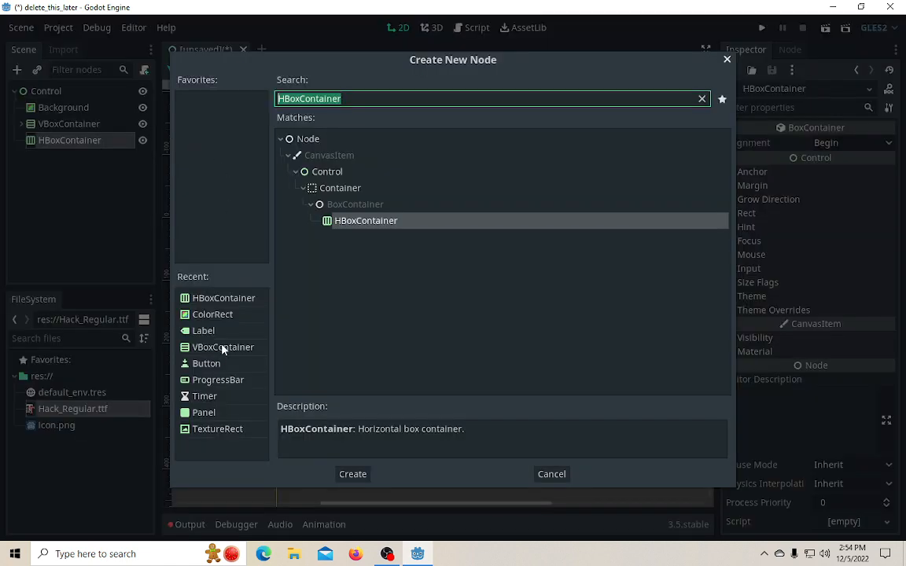
pyautogui.click(196, 363)
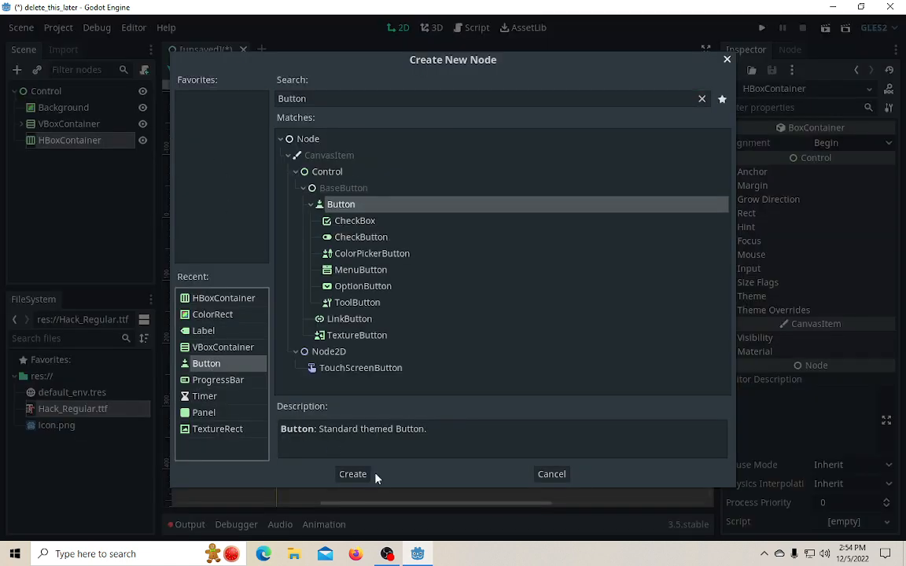
pyautogui.click(353, 477)
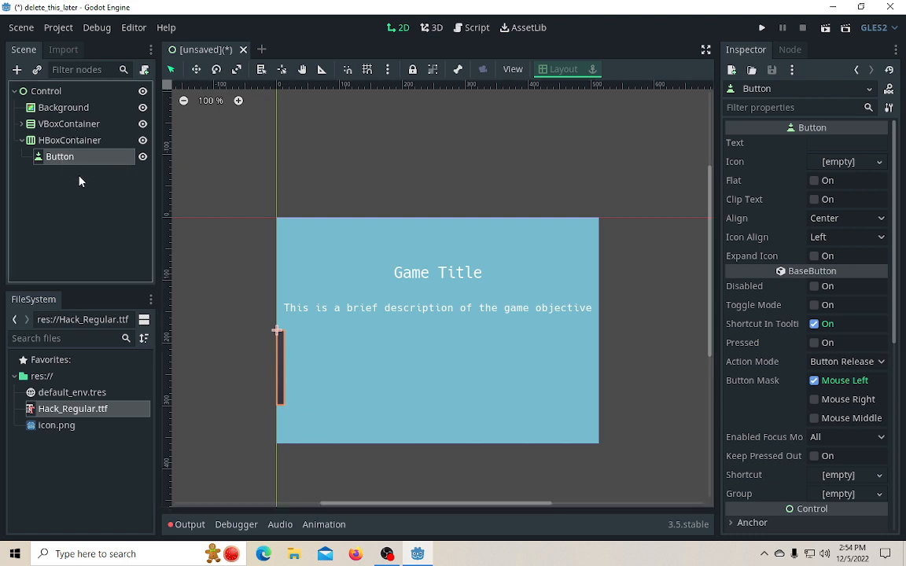
pyautogui.hotkey('ctrl', 'd')
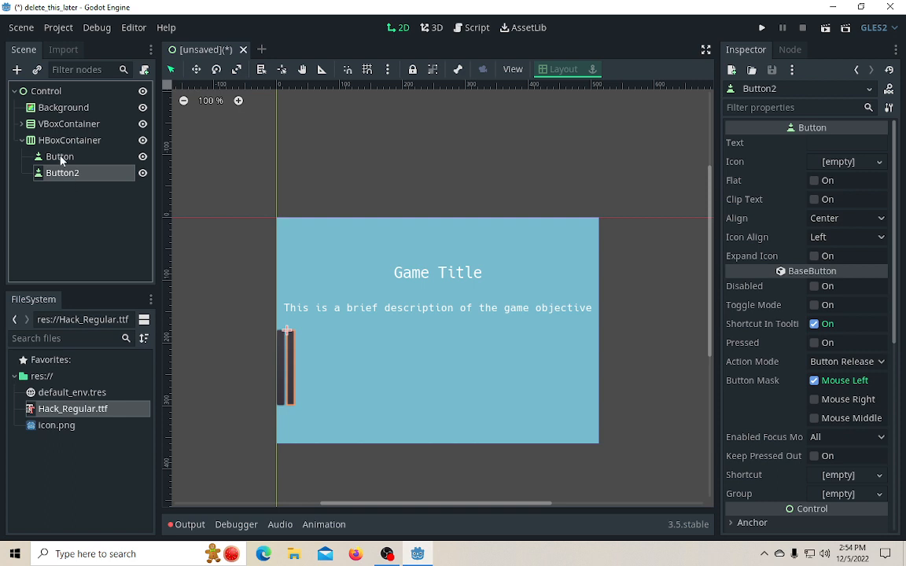
pyautogui.click(62, 158)
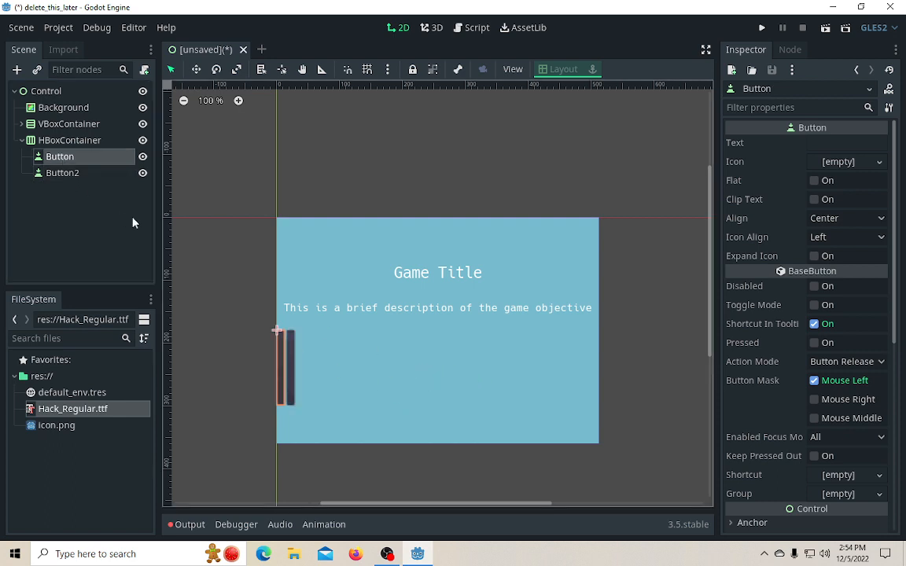
# Step: Set the HBoxContainer's Alignment to Center and resize it on the canvas to span from about y 192 to y 246
pyautogui.click(67, 139)
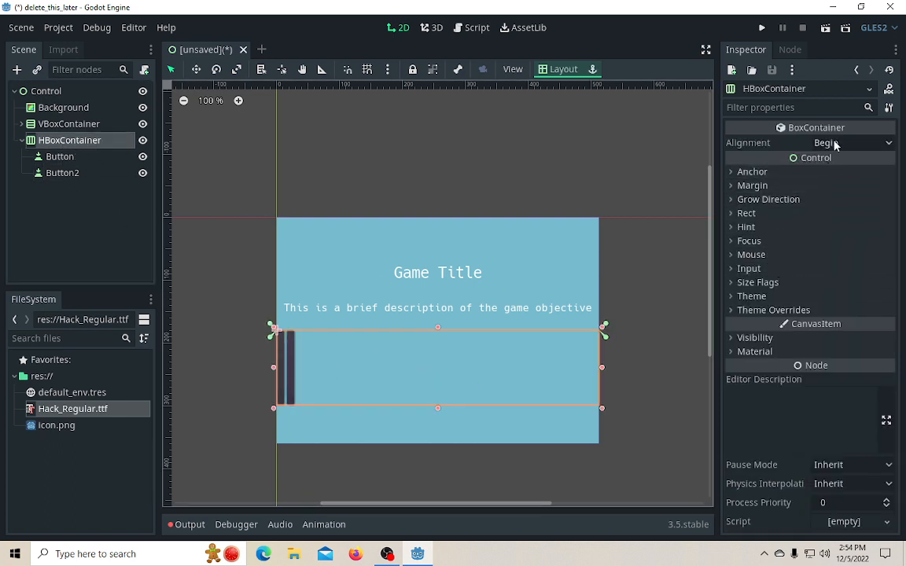
pyautogui.click(889, 143)
pyautogui.click(844, 175)
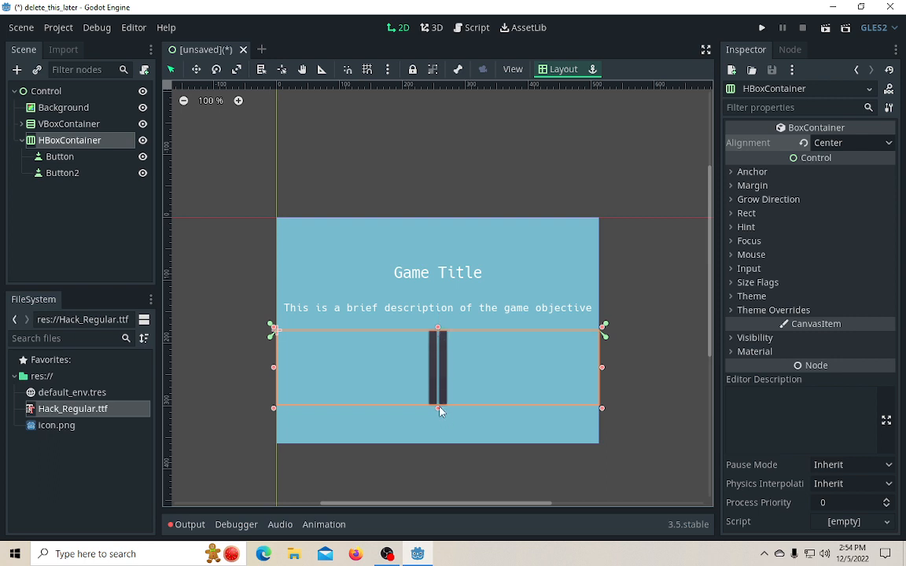
pyautogui.moveTo(439, 410); pyautogui.dragTo(439, 375)
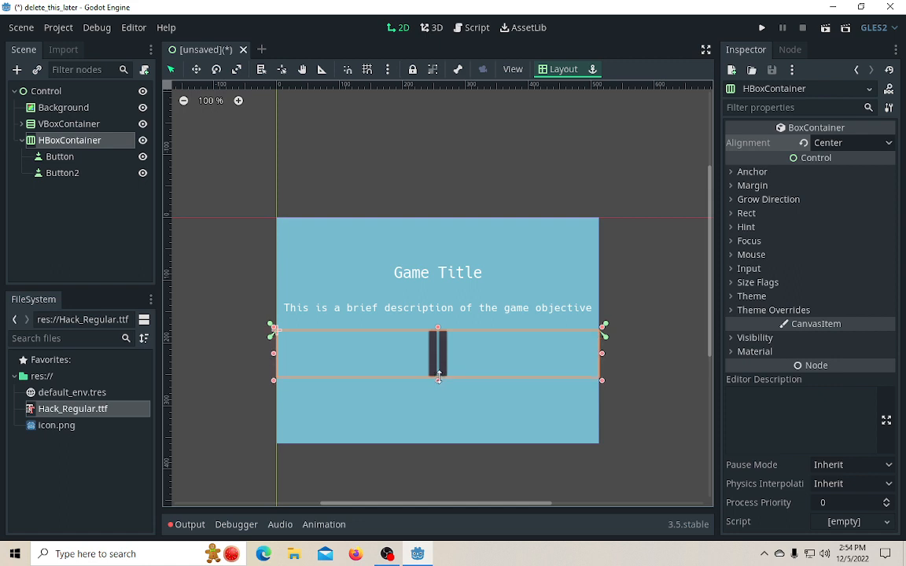
pyautogui.moveTo(439, 330); pyautogui.dragTo(438, 335)
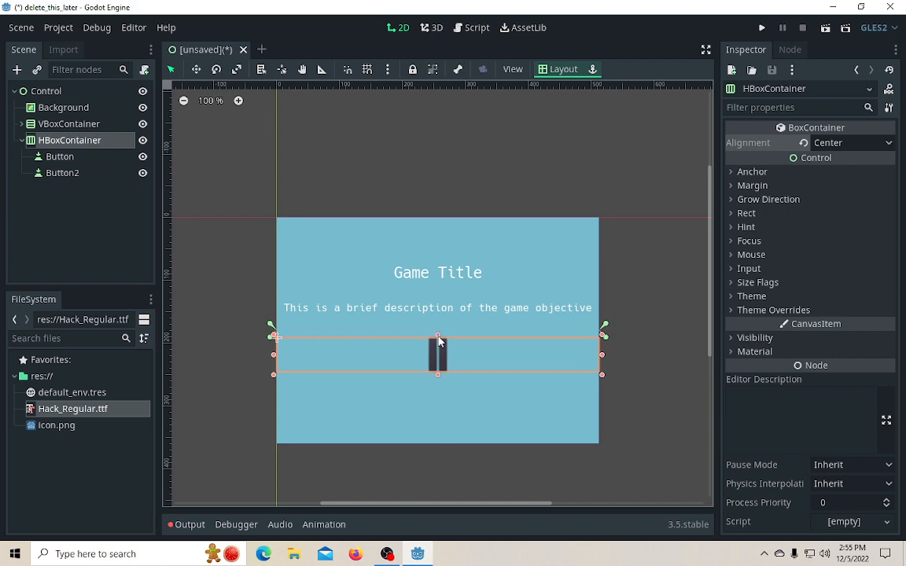
# Step: Expand the first Button's Rect properties and open its Min Size y value for editing
pyautogui.click(60, 157)
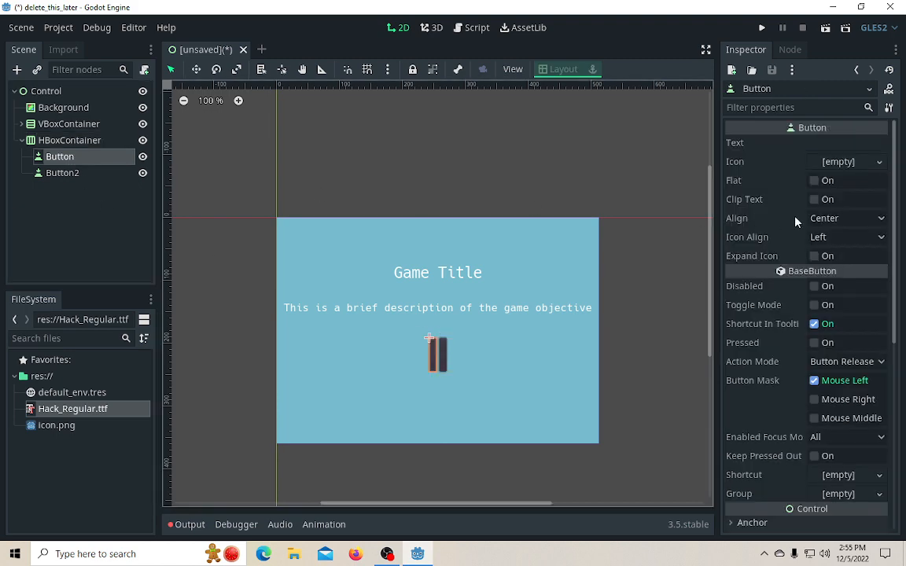
pyautogui.scroll(-10, 762, 364)
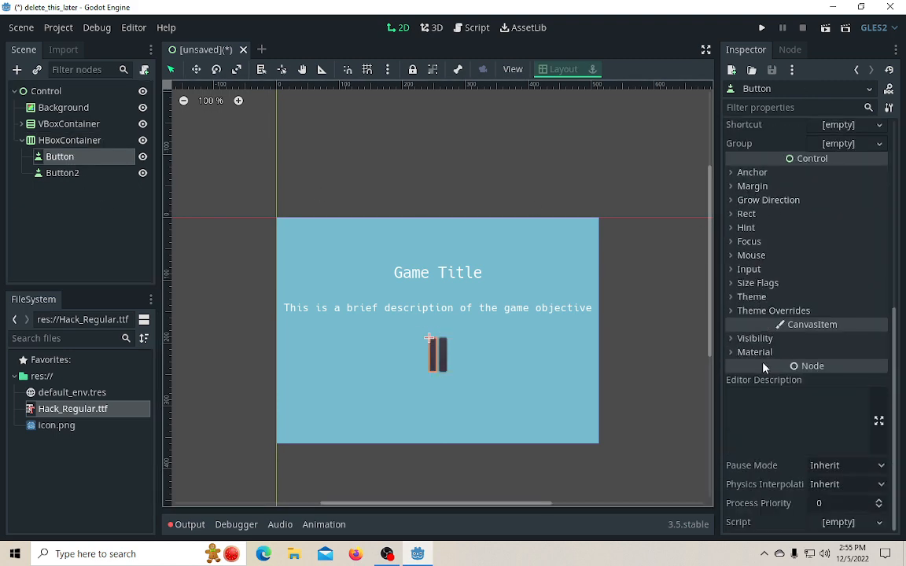
pyautogui.click(745, 214)
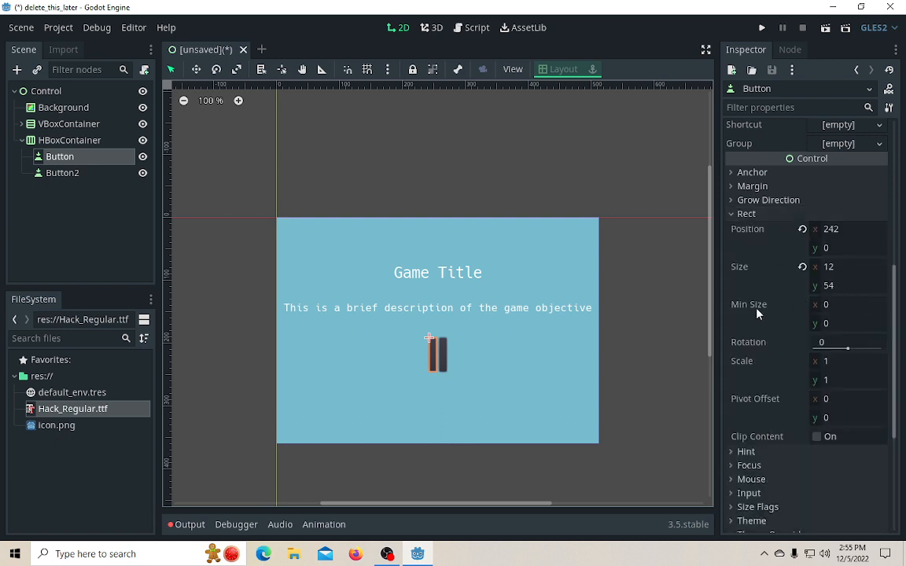
pyautogui.click(840, 325)
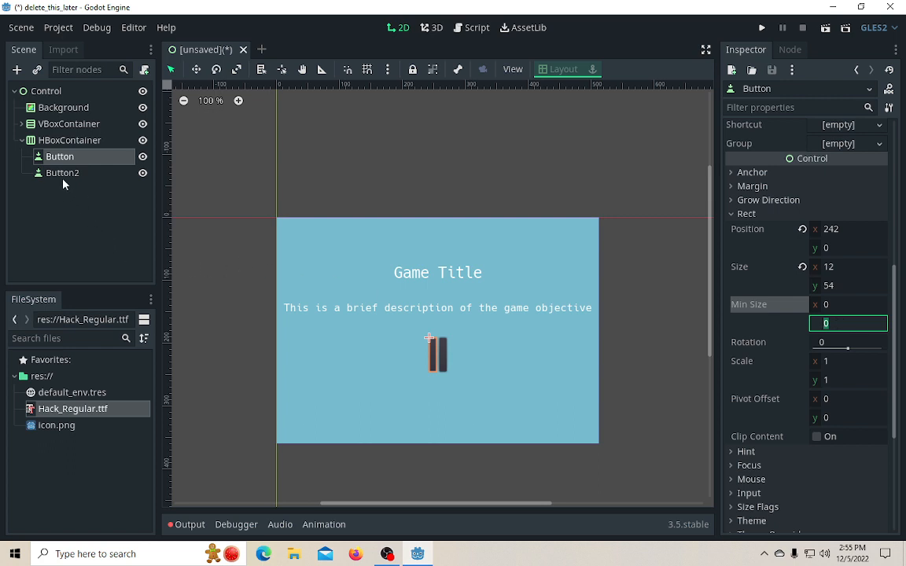
# Step: Shrink the HBoxContainer on the canvas to a height of about 20 by raising its bottom edge, and check its Rect values
pyautogui.click(63, 140)
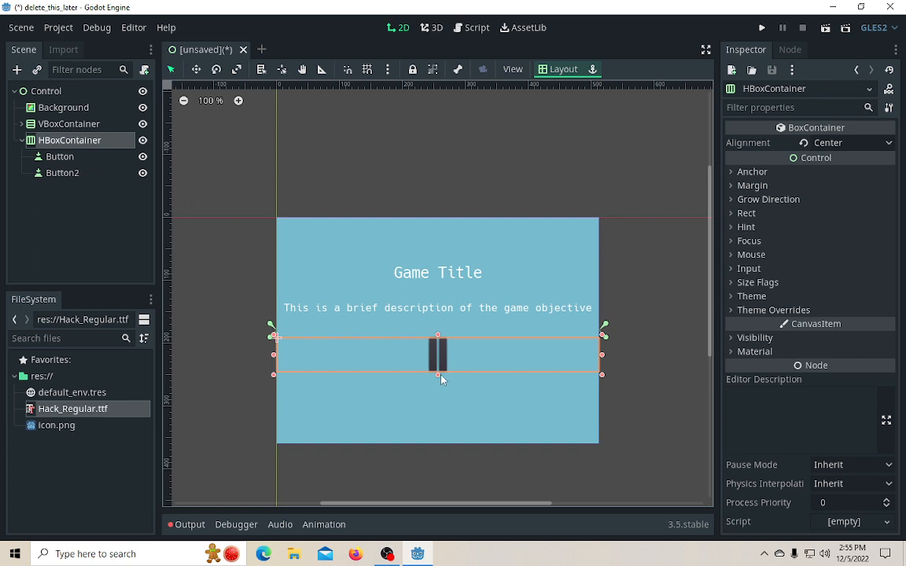
pyautogui.moveTo(438, 377); pyautogui.dragTo(441, 343)
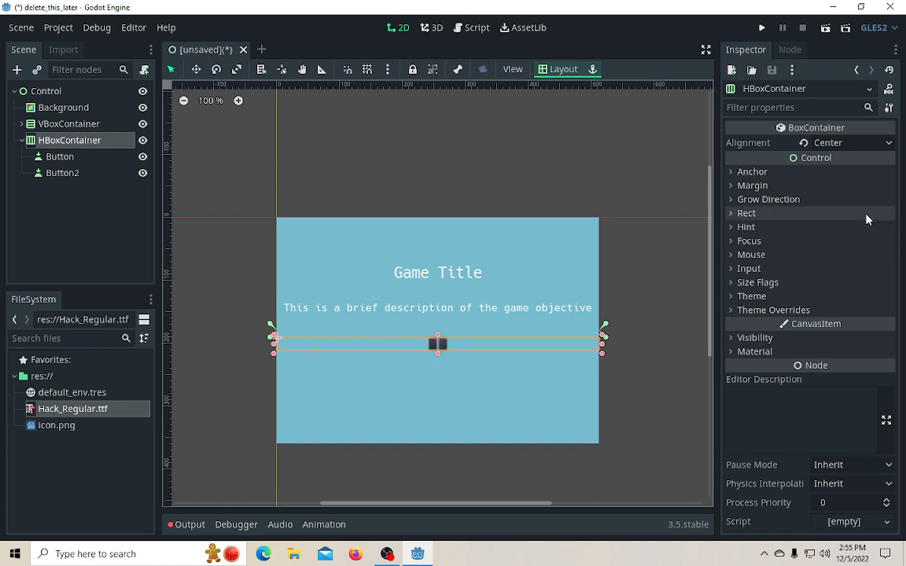
pyautogui.click(774, 214)
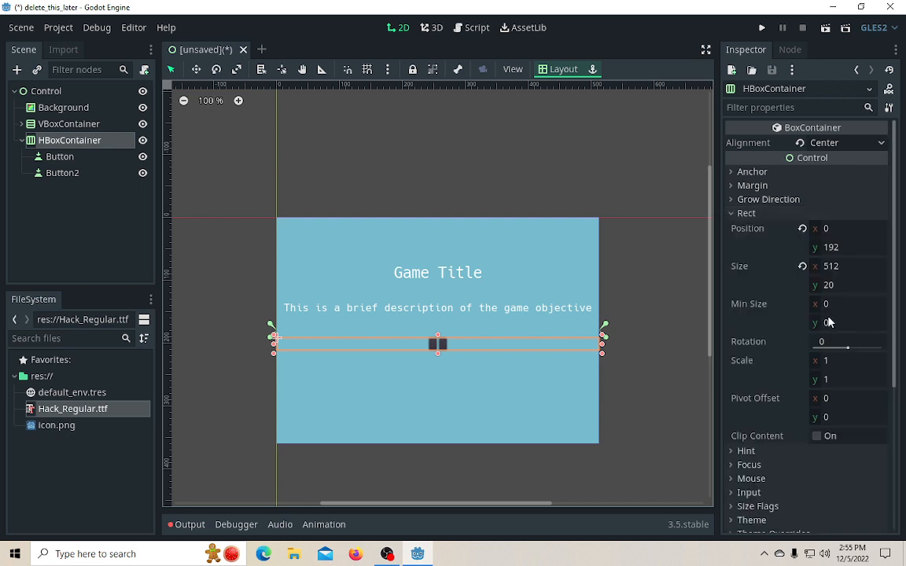
pyautogui.click(747, 213)
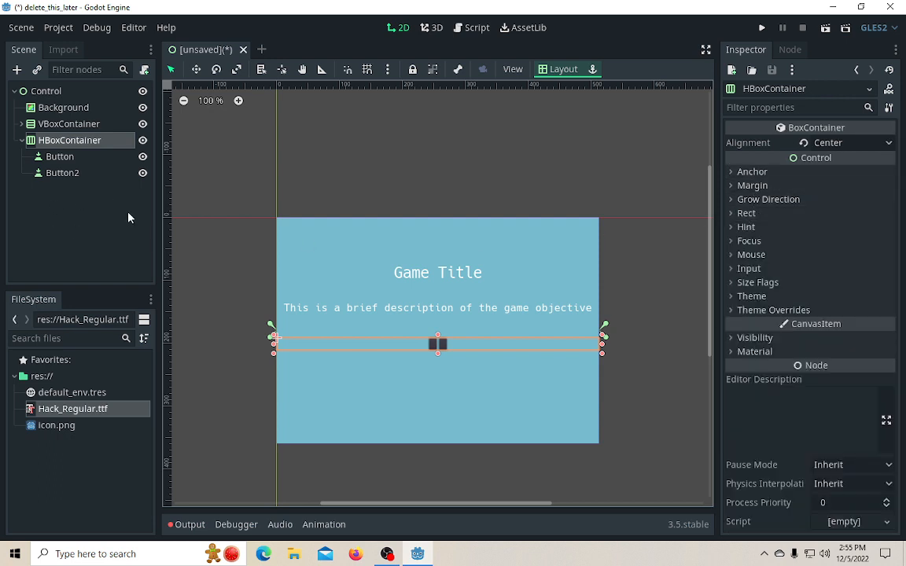
# Step: Set the first Button's Min Size y to 32
pyautogui.click(53, 157)
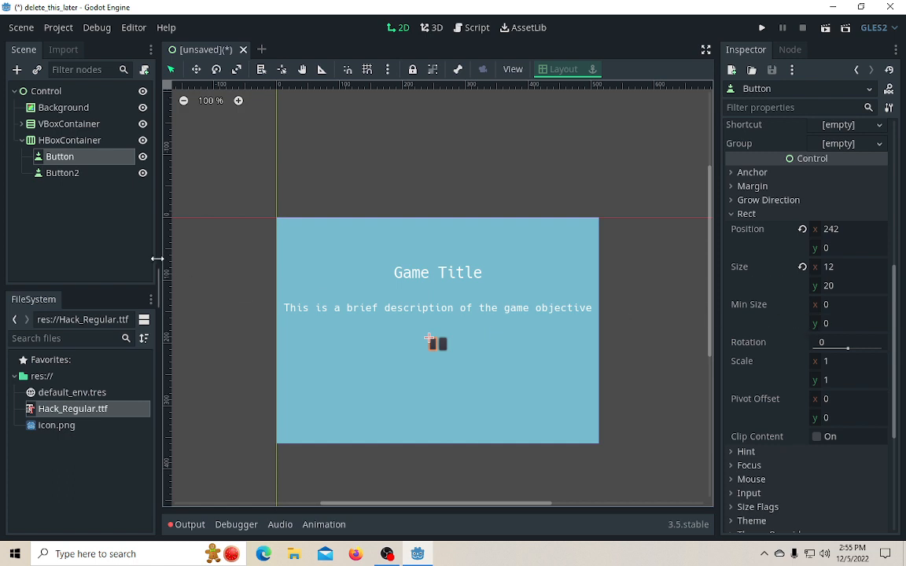
pyautogui.scroll(6, 432, 338)
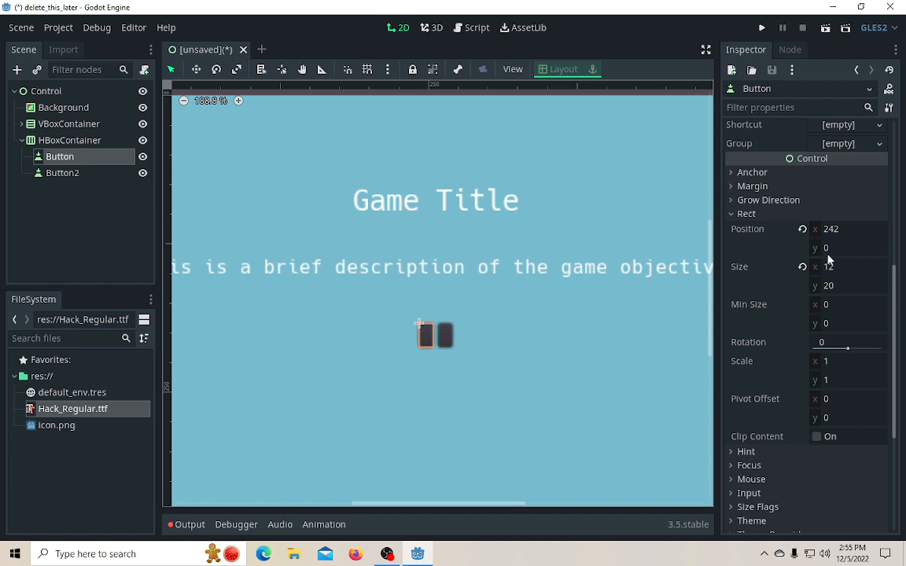
pyautogui.click(836, 324)
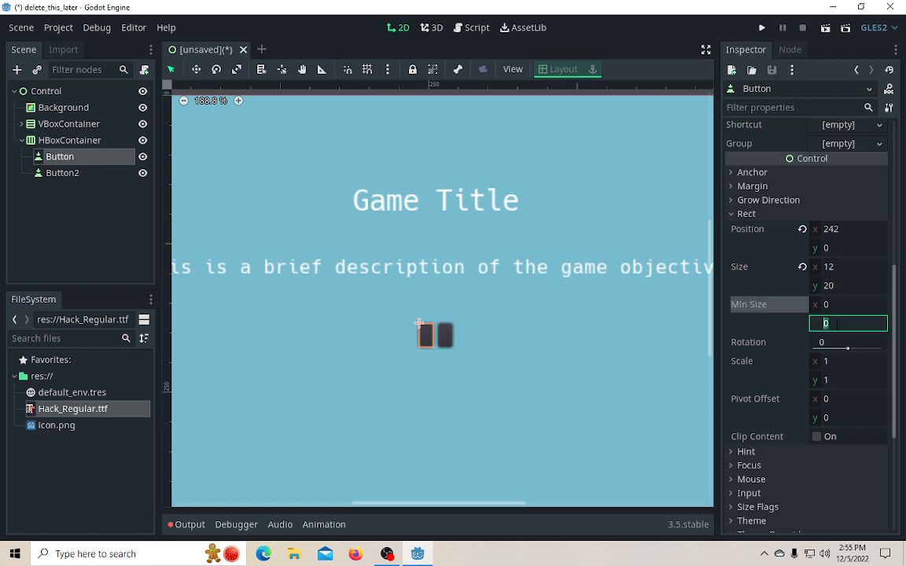
pyautogui.write('32')
pyautogui.press('Return')
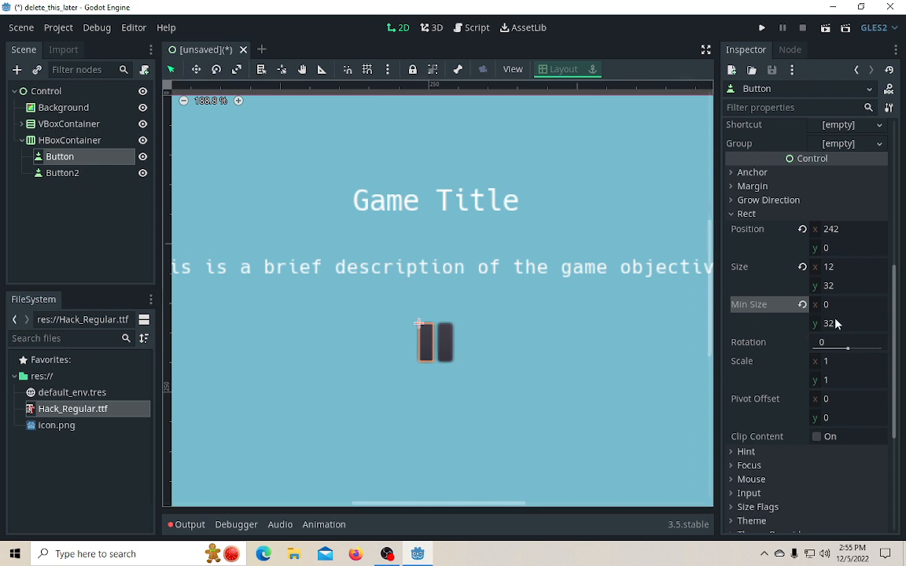
# Step: Expand Button2's Rect properties and set its Min Size y to 32
pyautogui.click(56, 173)
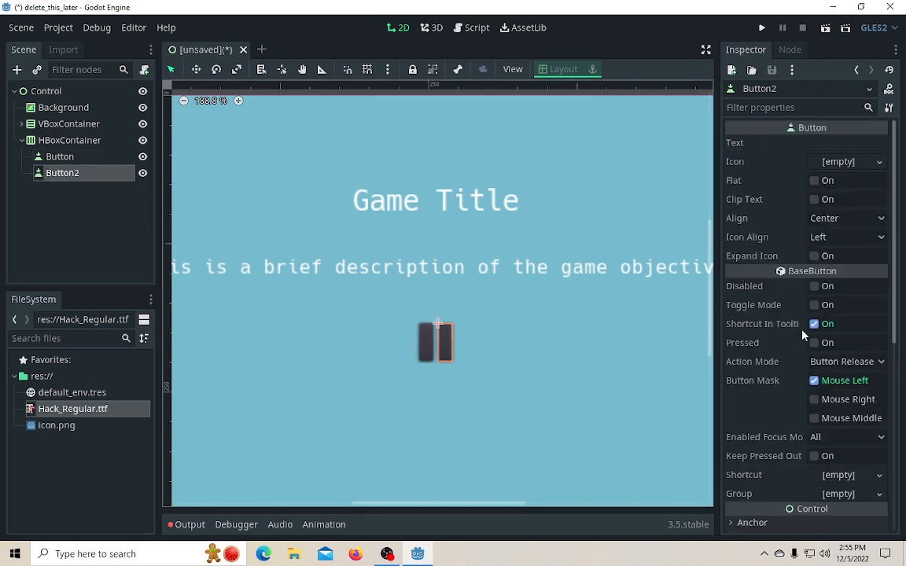
pyautogui.scroll(-5, 760, 296)
pyautogui.click(746, 258)
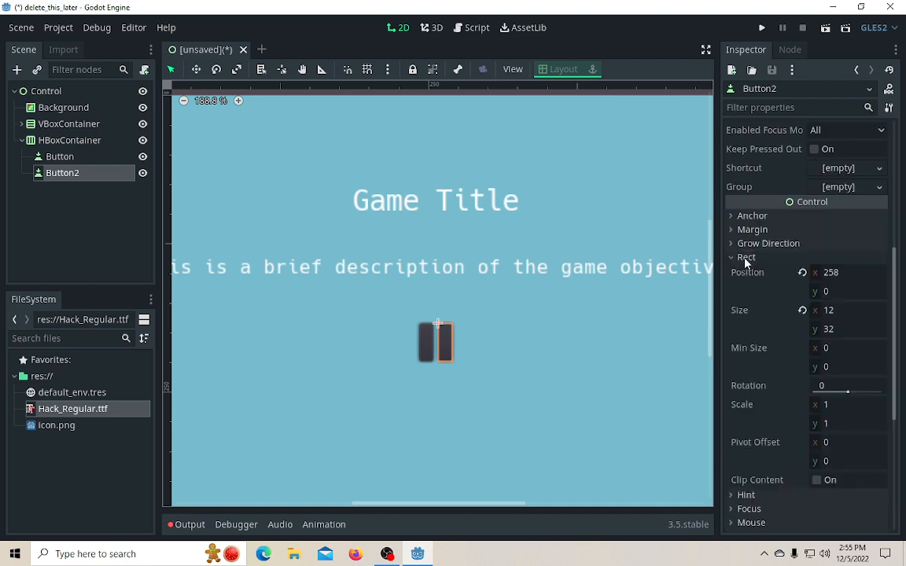
pyautogui.click(831, 368)
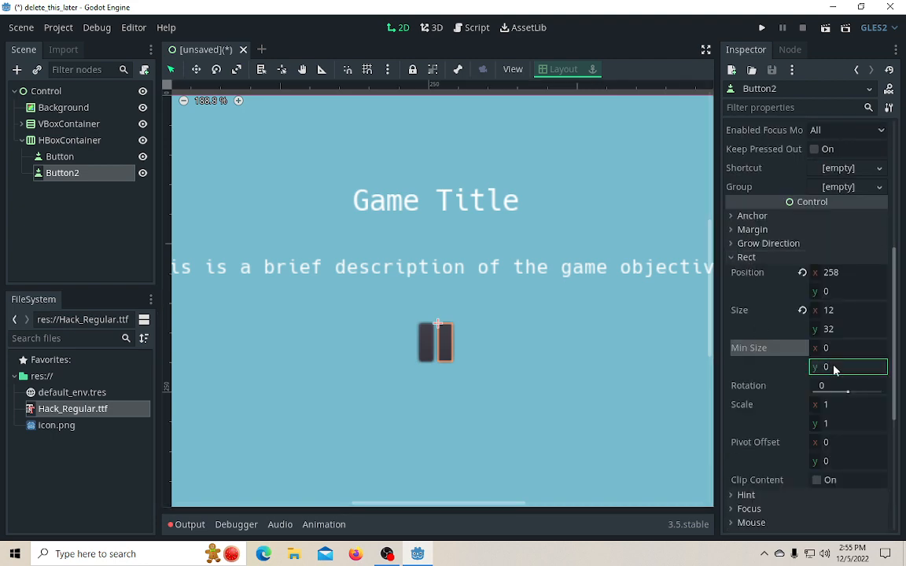
pyautogui.write('32')
pyautogui.press('Return')
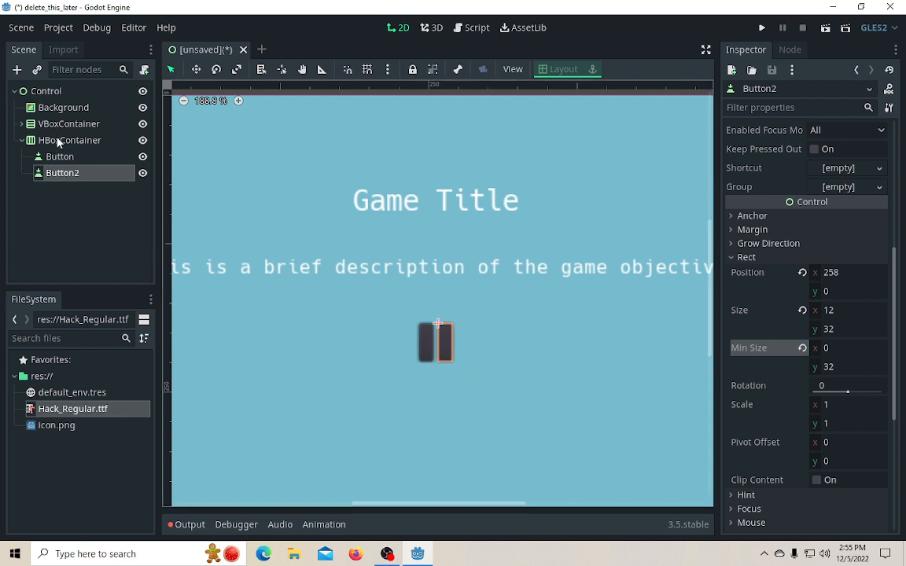
# Step: Expand the HBoxContainer's Rect properties and set its Min Size y to 24
pyautogui.click(428, 346)
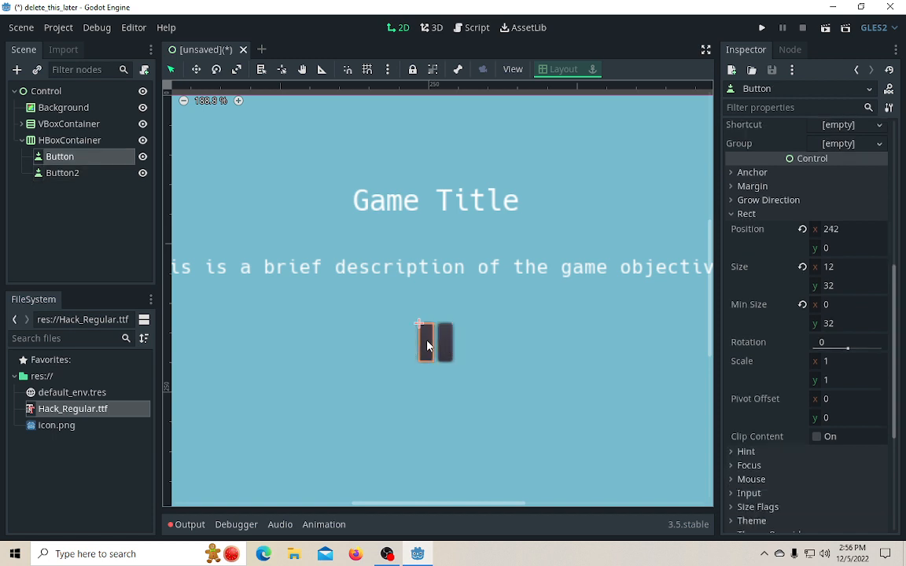
pyautogui.click(70, 141)
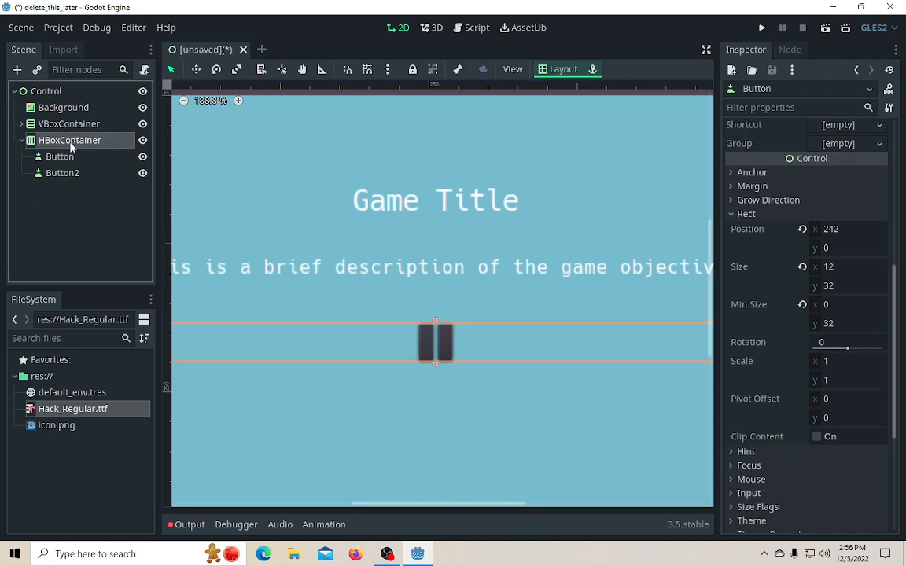
pyautogui.click(757, 213)
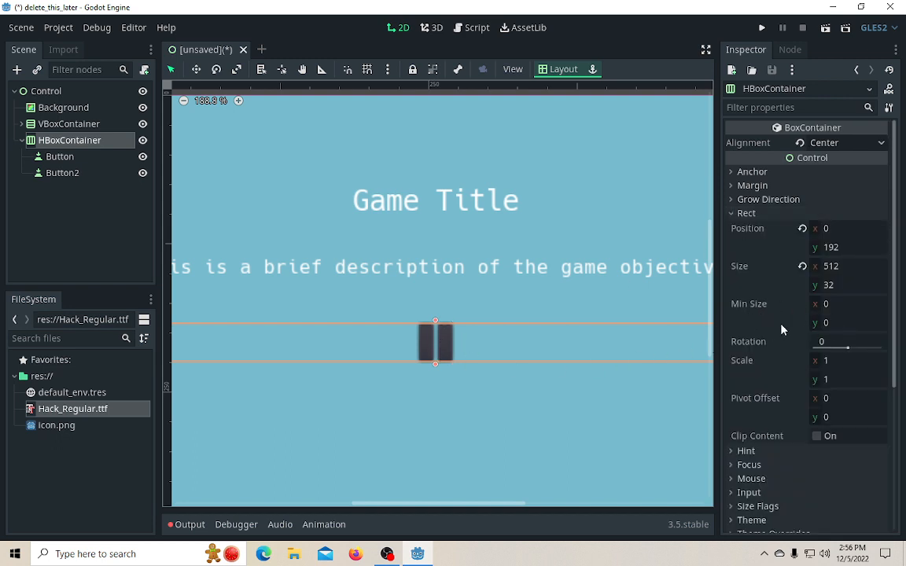
pyautogui.click(833, 324)
pyautogui.write('24')
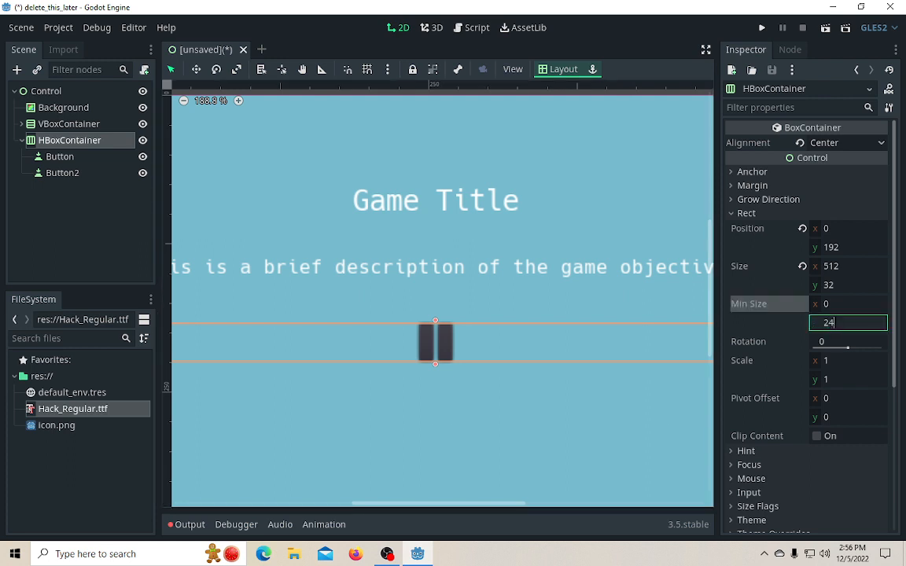
pyautogui.click(451, 362)
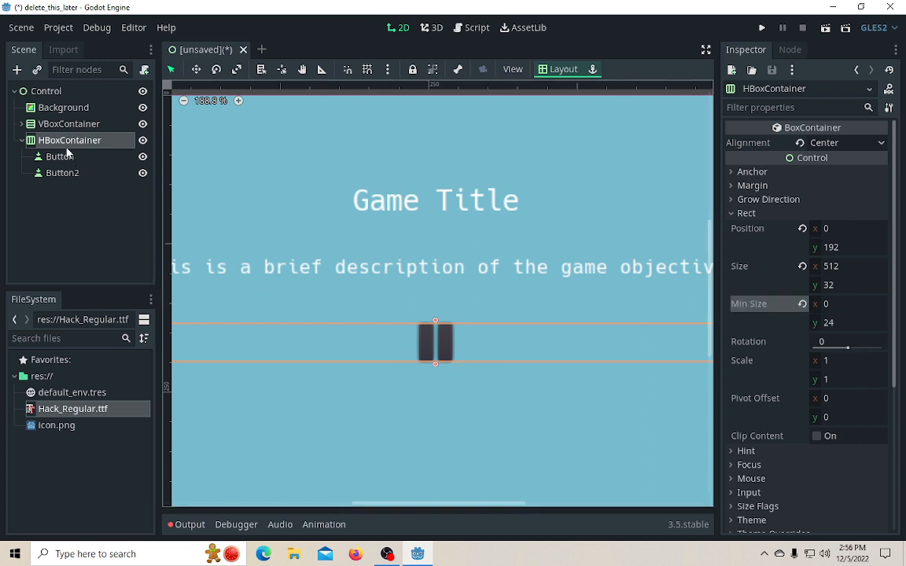
# Step: Set the first Button's text to "How to Play"
pyautogui.scroll(-1, 476, 385)
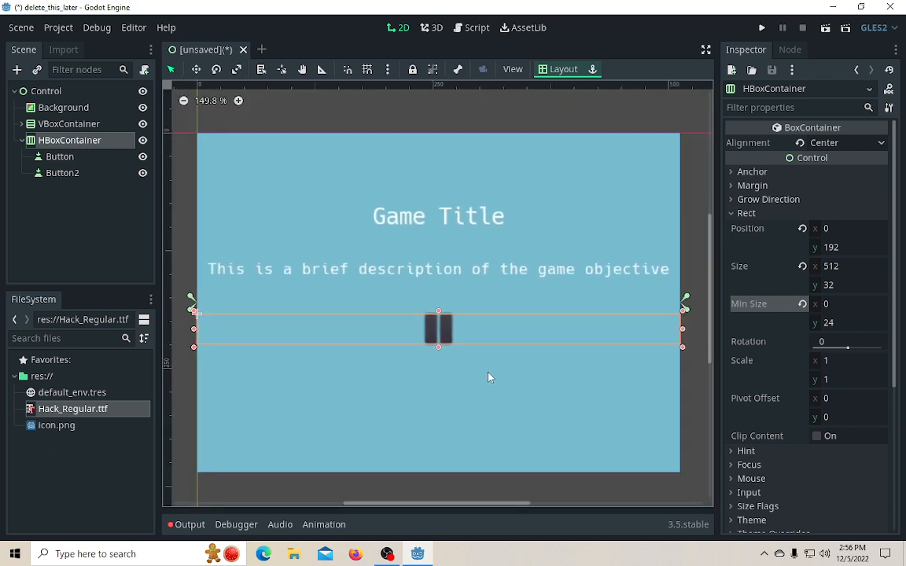
pyautogui.click(433, 329)
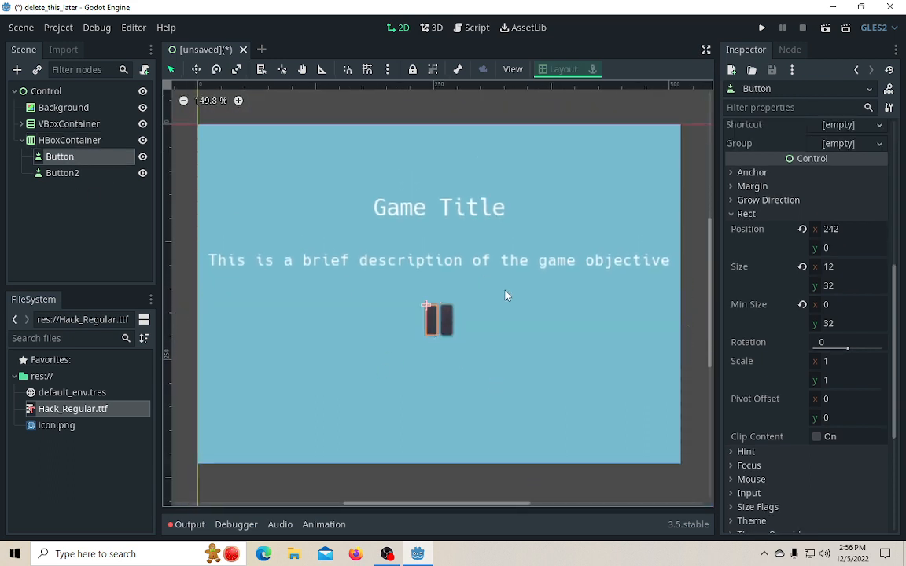
pyautogui.scroll(5, 782, 292)
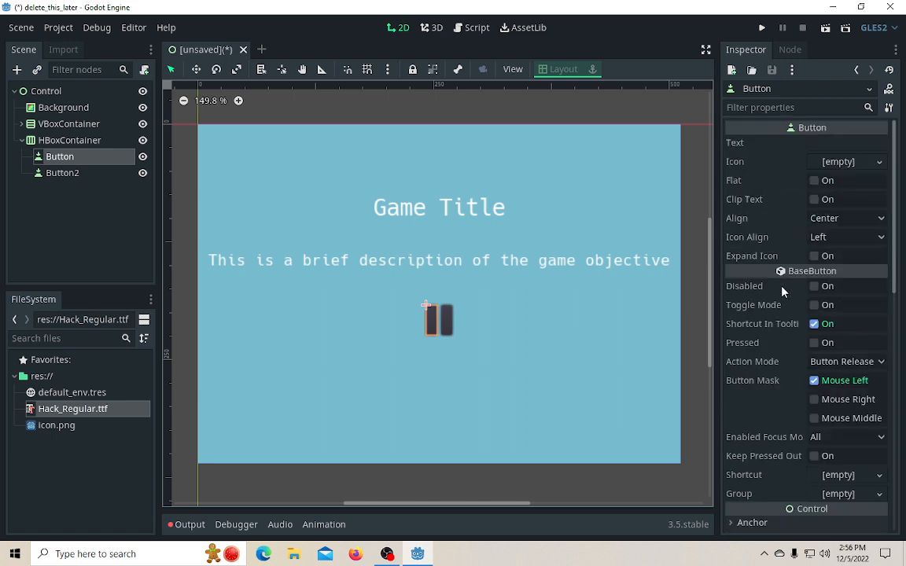
pyautogui.click(826, 144)
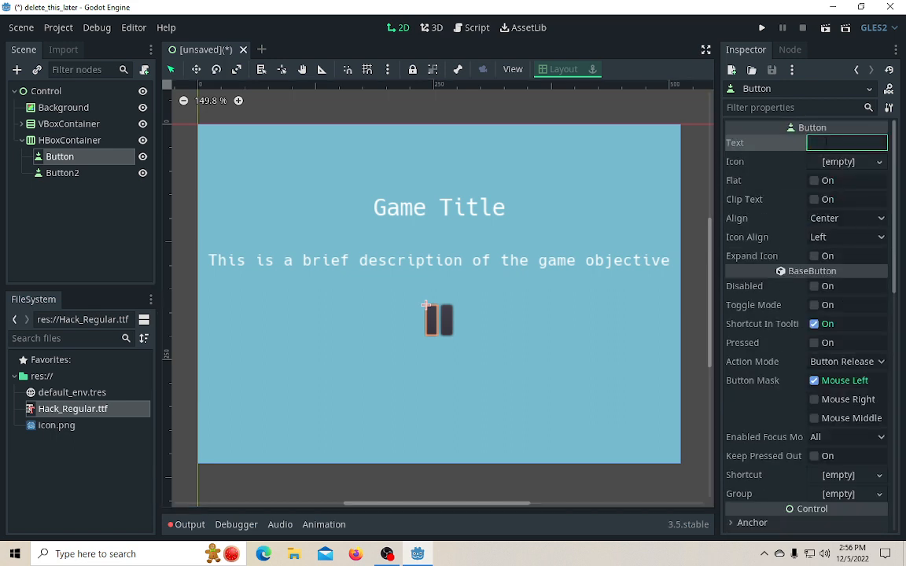
pyautogui.write('How to Pla')
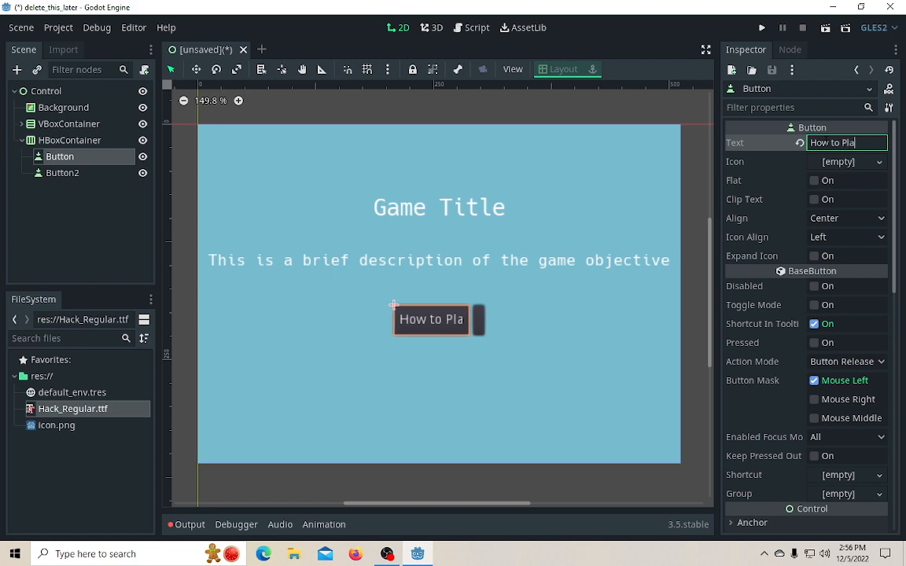
pyautogui.write('y')
# Step: Set Button2's text to "Play"
pyautogui.click(55, 173)
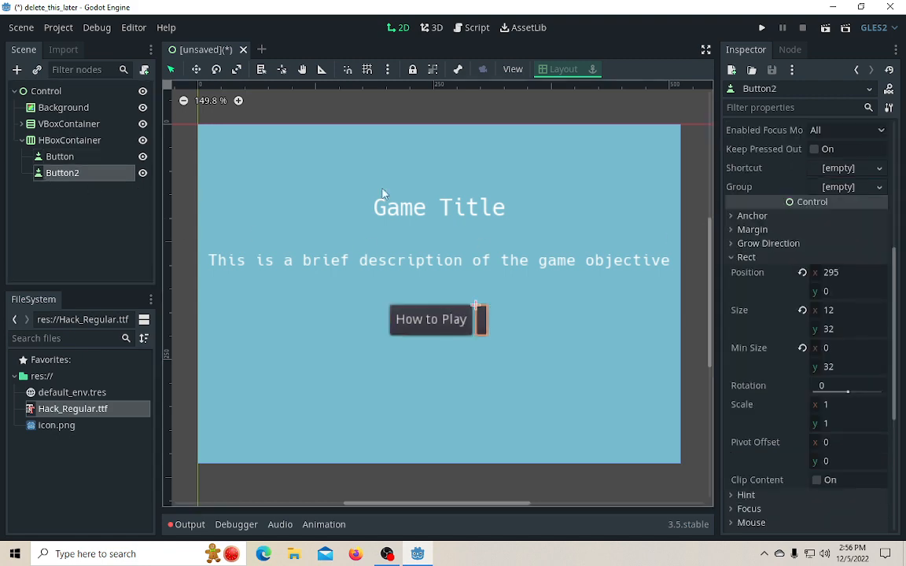
pyautogui.scroll(3, 814, 186)
pyautogui.scroll(5, 814, 185)
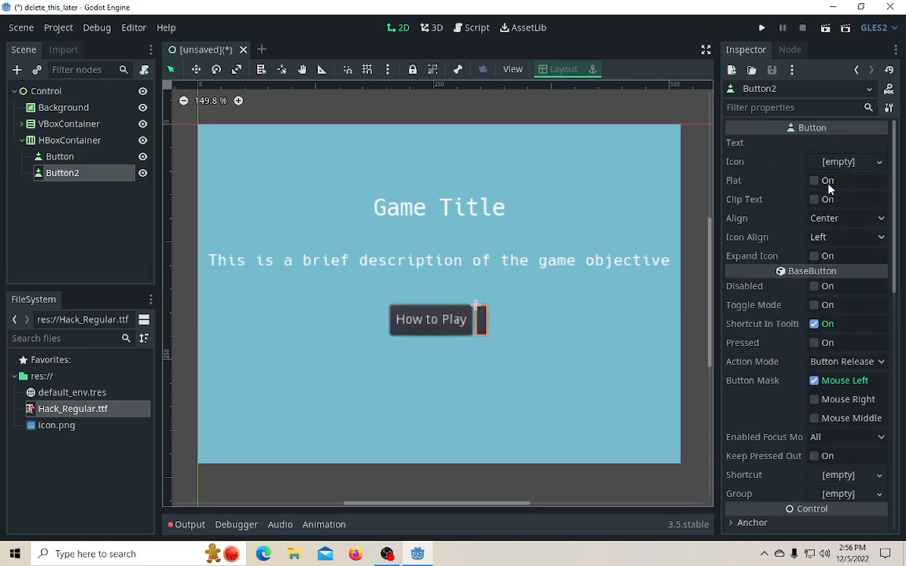
pyautogui.click(825, 142)
pyautogui.write('Play')
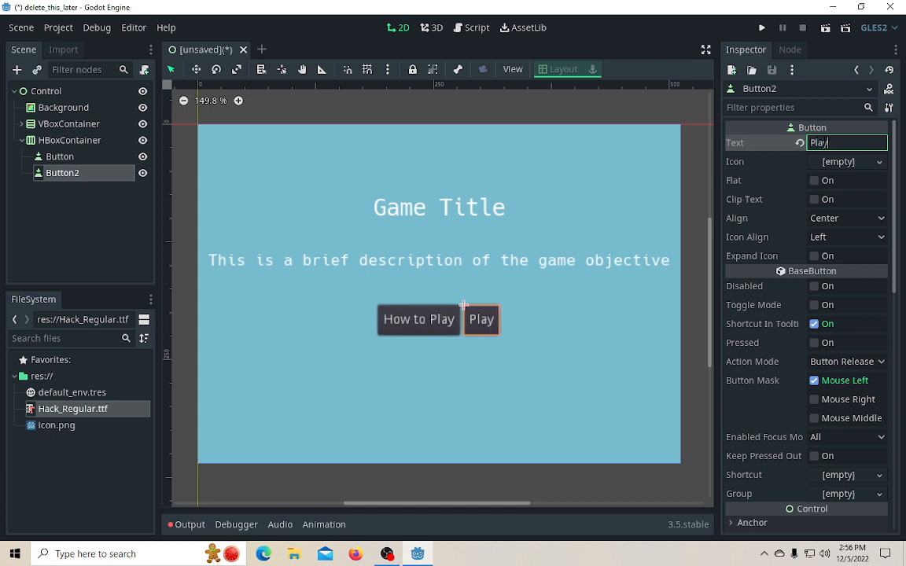
pyautogui.click(418, 331)
pyautogui.click(478, 327)
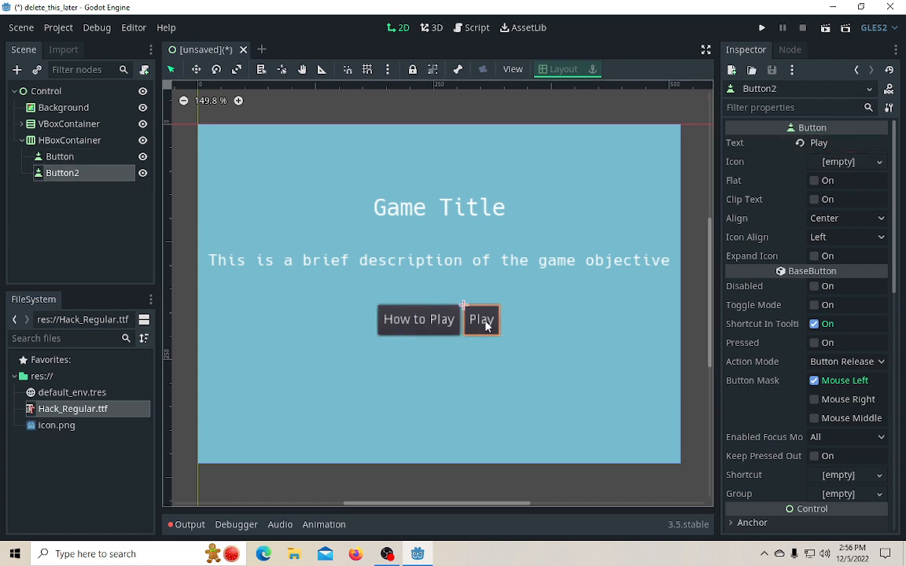
pyautogui.click(428, 327)
pyautogui.click(484, 326)
pyautogui.click(420, 321)
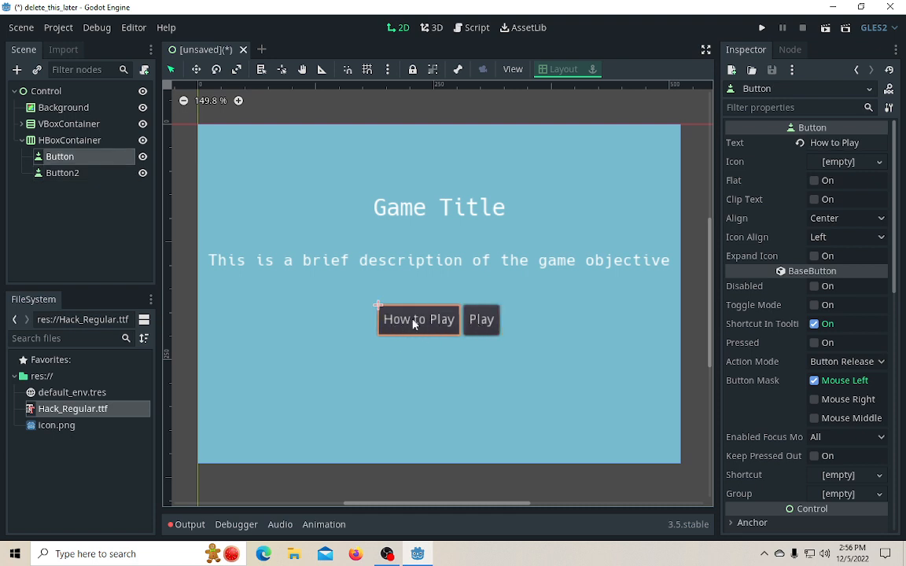
# Step: Add a Label node as a child of the "How to Play" Button
pyautogui.rightClick(57, 157)
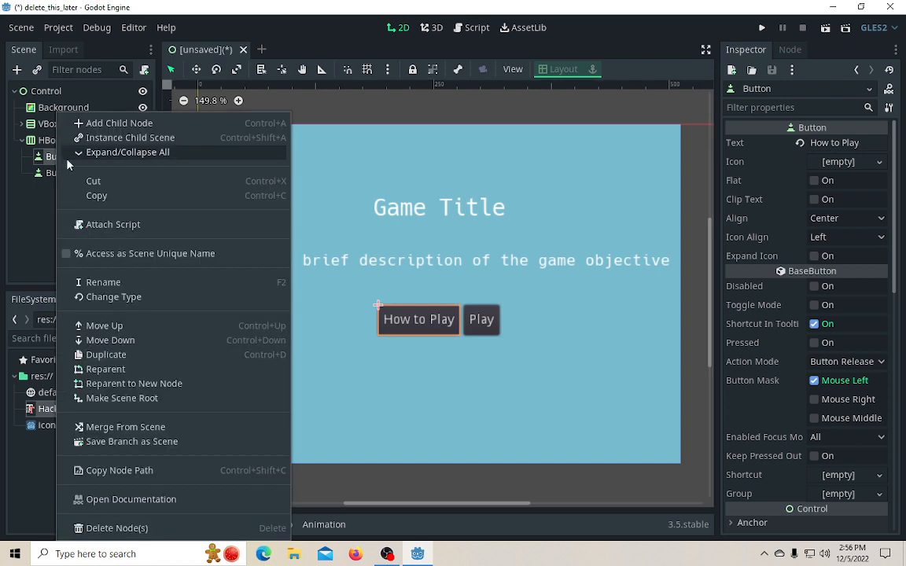
pyautogui.click(113, 123)
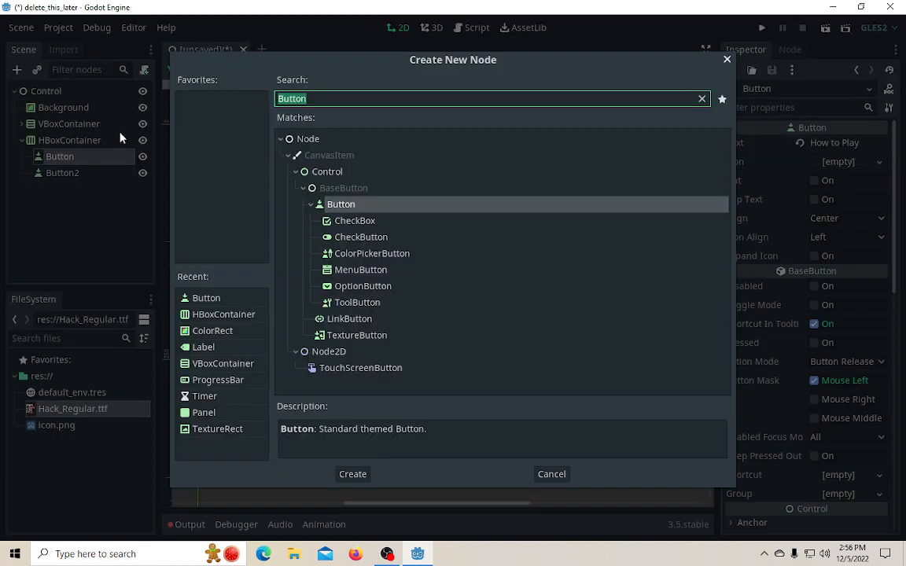
pyautogui.click(203, 347)
pyautogui.click(353, 474)
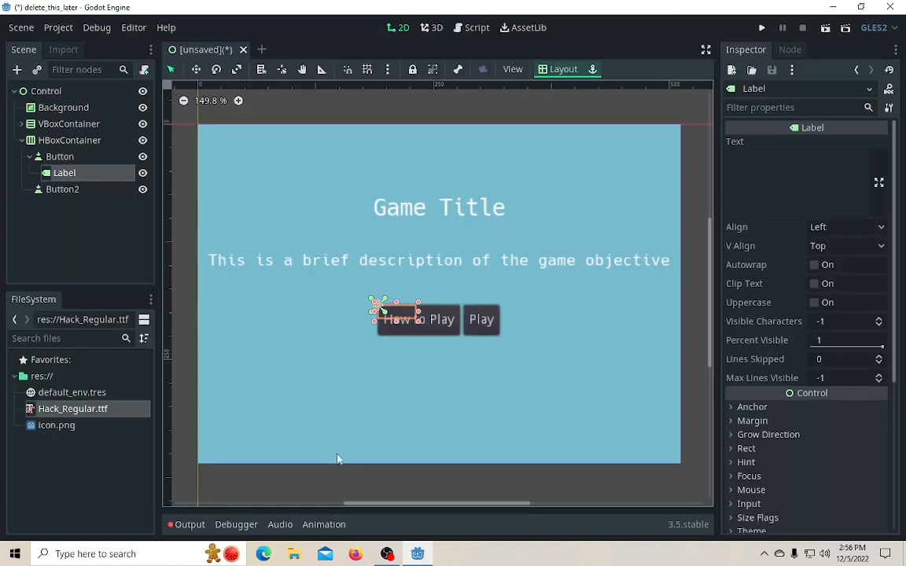
pyautogui.click(50, 189)
pyautogui.rightClick(55, 188)
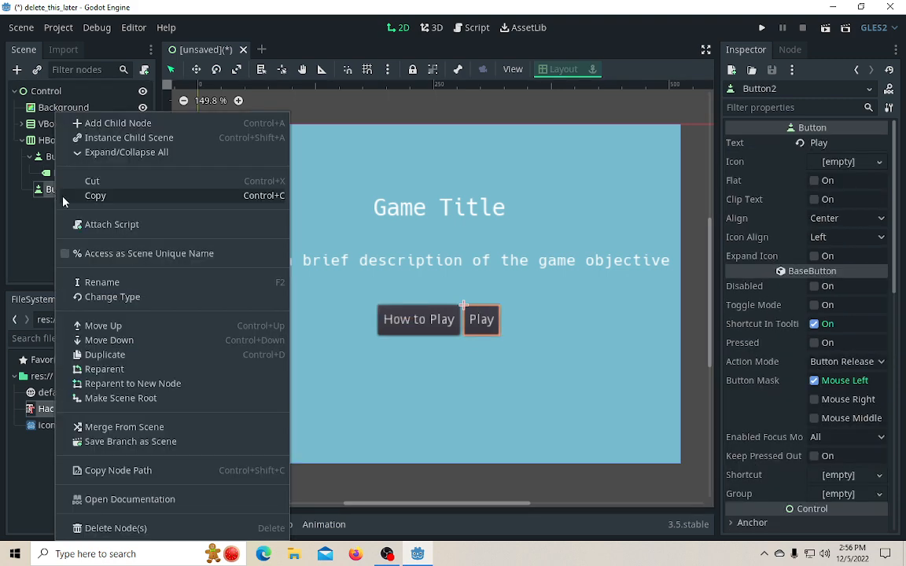
pyautogui.click(118, 124)
pyautogui.click(203, 298)
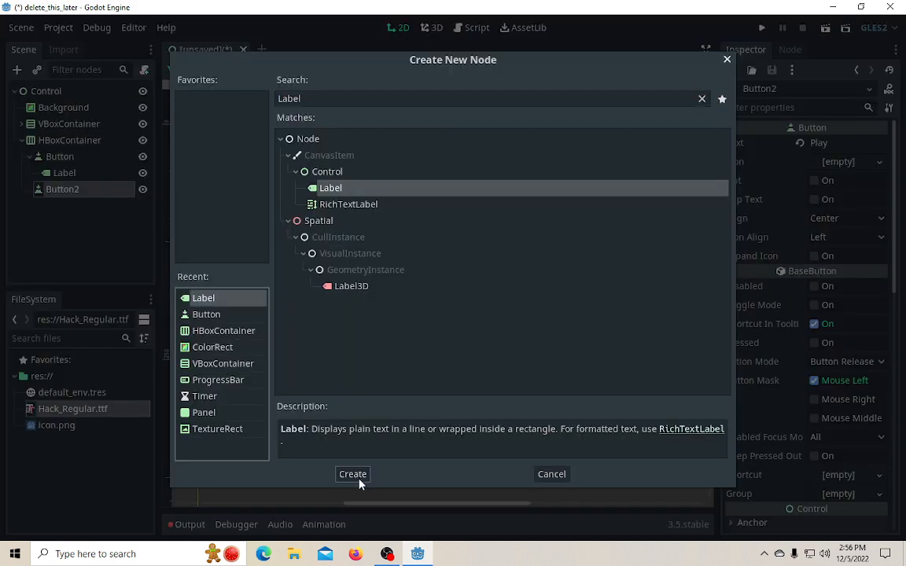
pyautogui.click(553, 477)
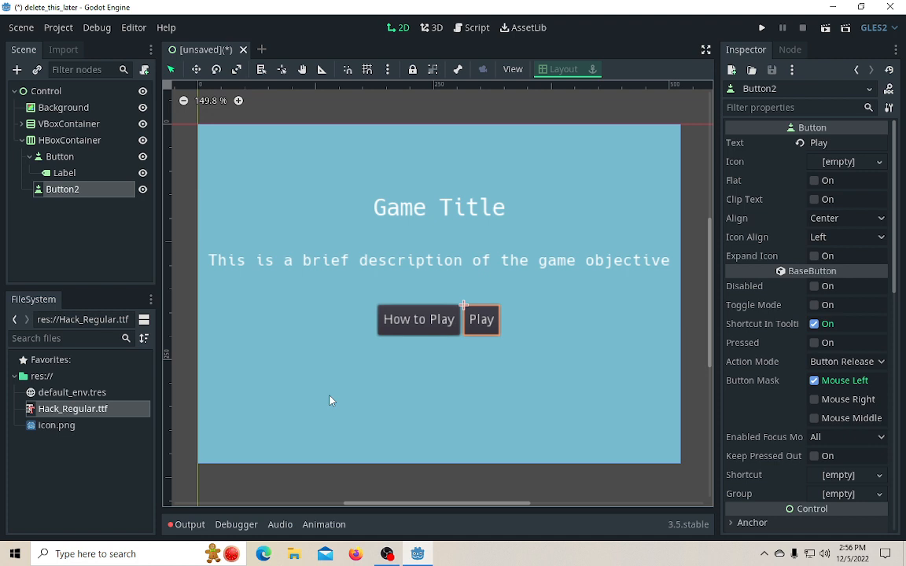
# Step: Apply the Full Rect layout to the Label inside the "How to Play" button
pyautogui.click(66, 172)
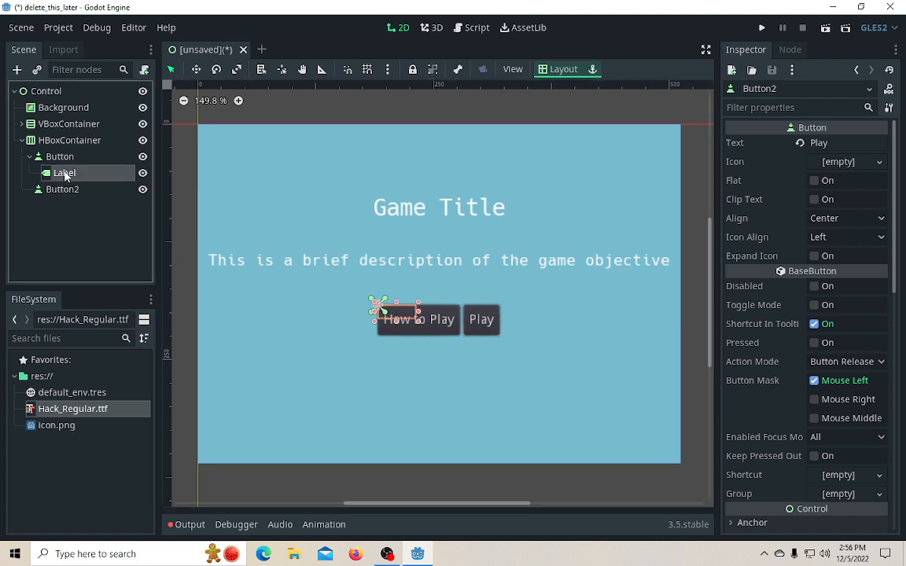
pyautogui.click(562, 69)
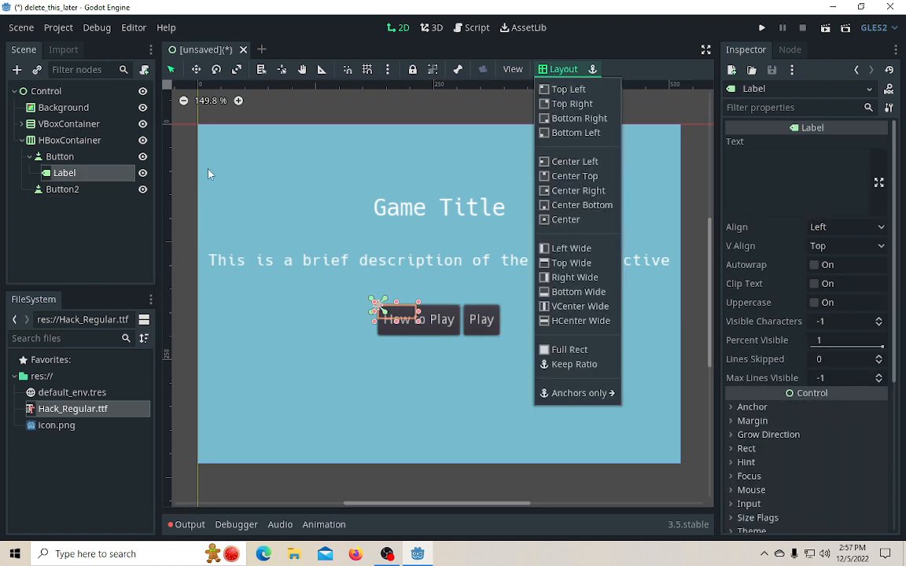
pyautogui.click(571, 349)
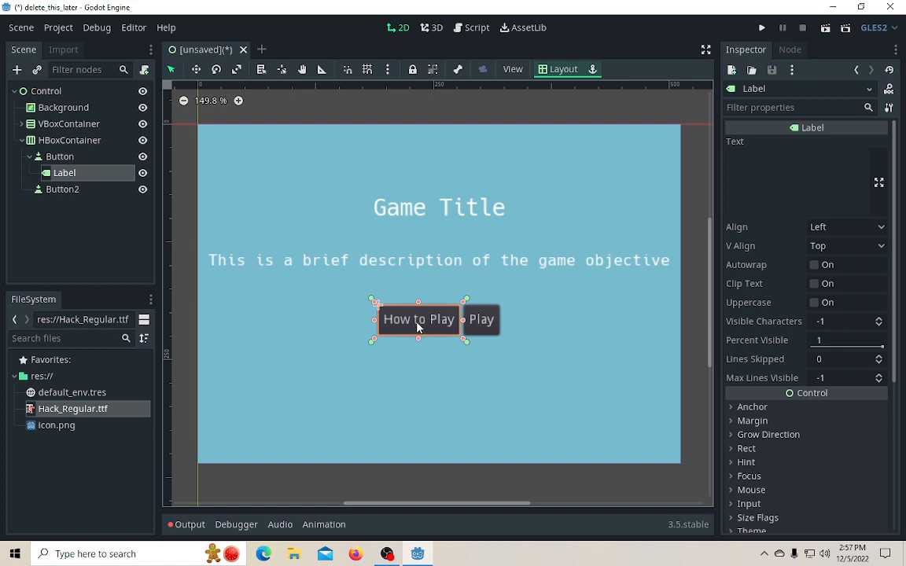
# Step: Set the Play button's minimum width to 64
pyautogui.click(490, 323)
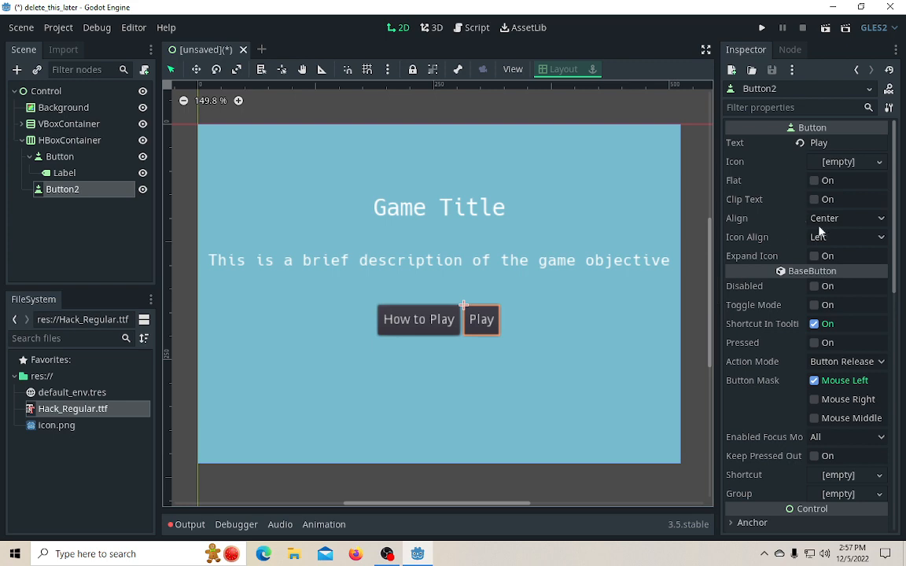
pyautogui.scroll(-5, 811, 341)
pyautogui.scroll(-8, 811, 340)
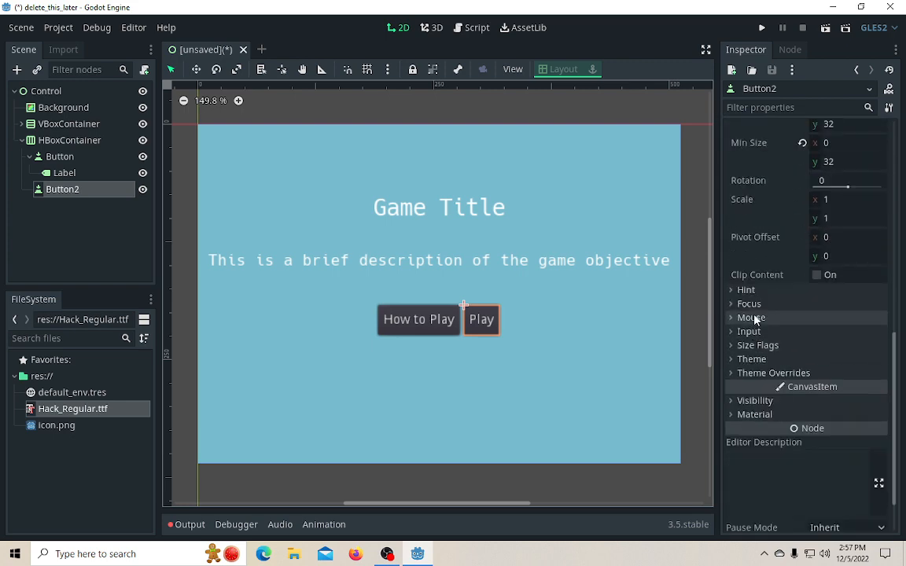
pyautogui.scroll(1, 757, 317)
pyautogui.click(833, 194)
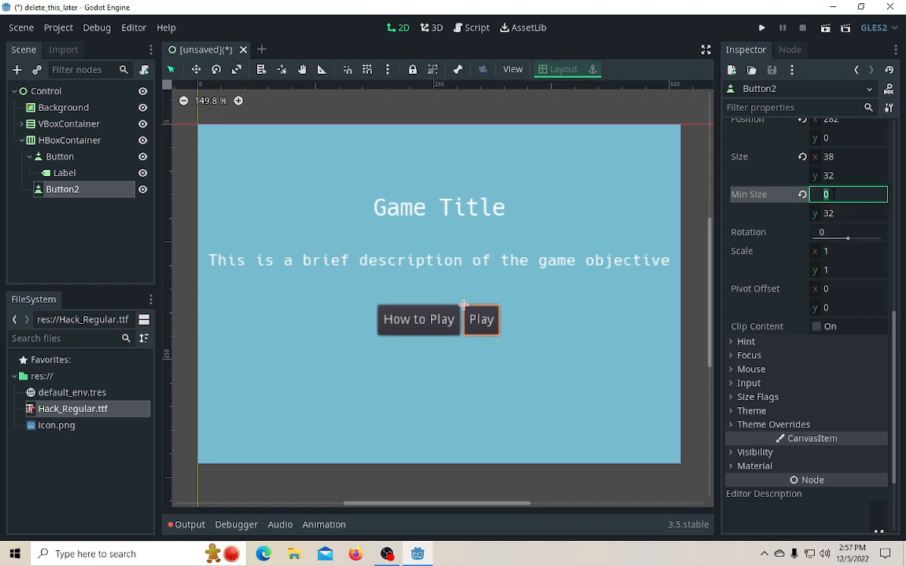
pyautogui.write('64')
pyautogui.press('Return')
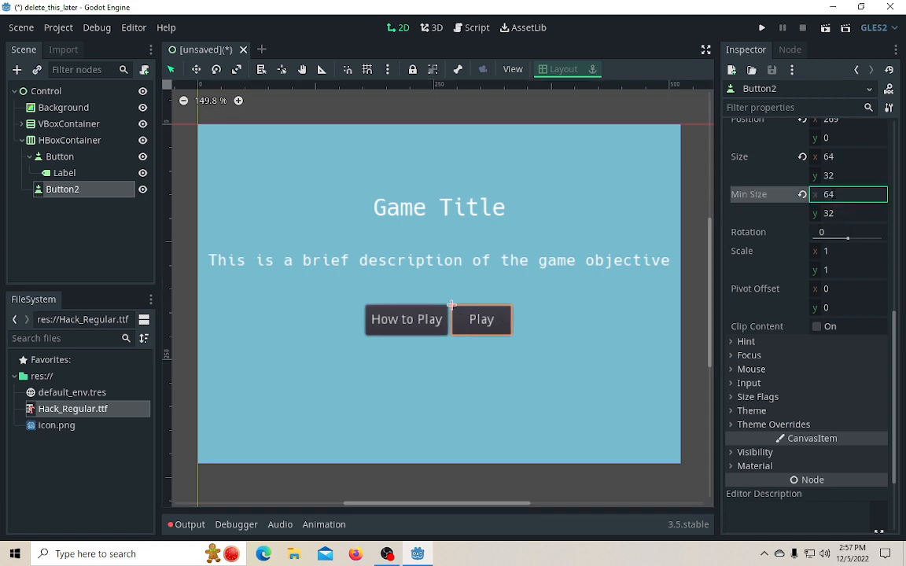
# Step: Try wider minimum widths for the Play button, 72 and then 80
pyautogui.click(843, 194)
pyautogui.write('72')
pyautogui.press('Return')
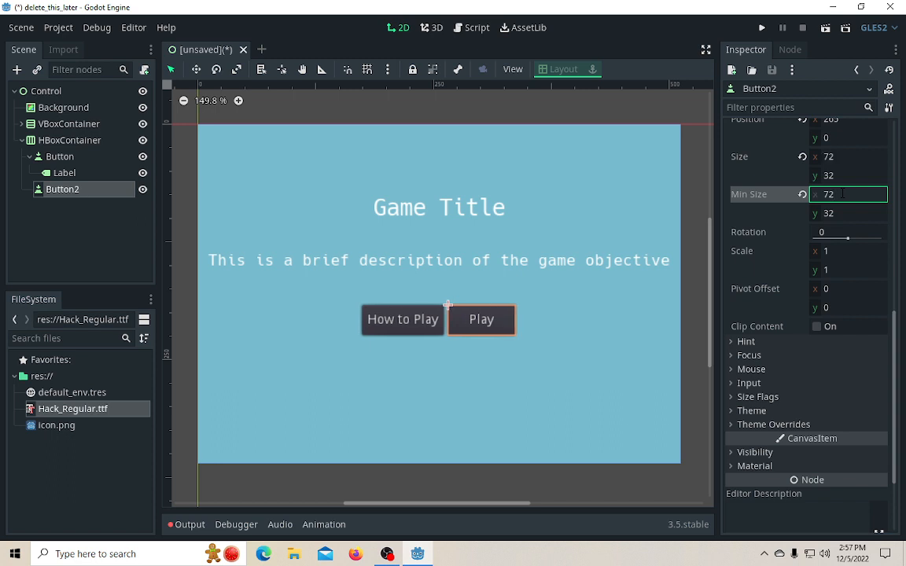
pyautogui.doubleClick(843, 194)
pyautogui.write('80')
pyautogui.press('Return')
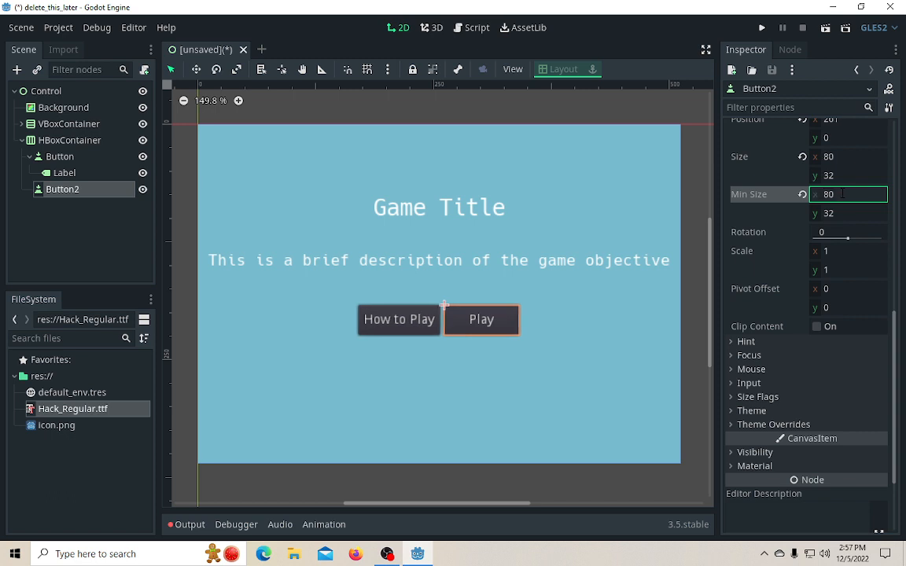
# Step: Check the width of the Label inside the "How to Play" button and set the Play button's minimum width to 87
pyautogui.click(402, 351)
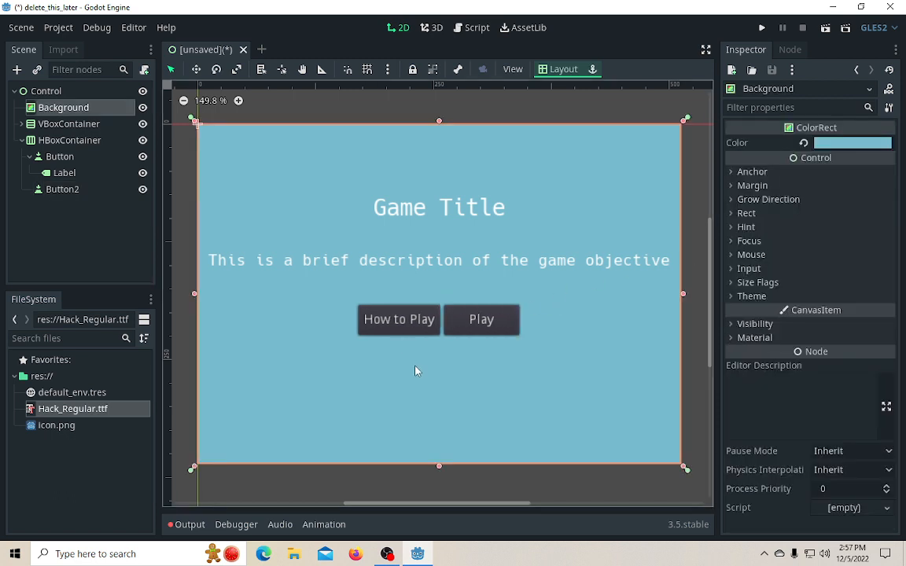
pyautogui.click(401, 324)
pyautogui.scroll(-4, 751, 307)
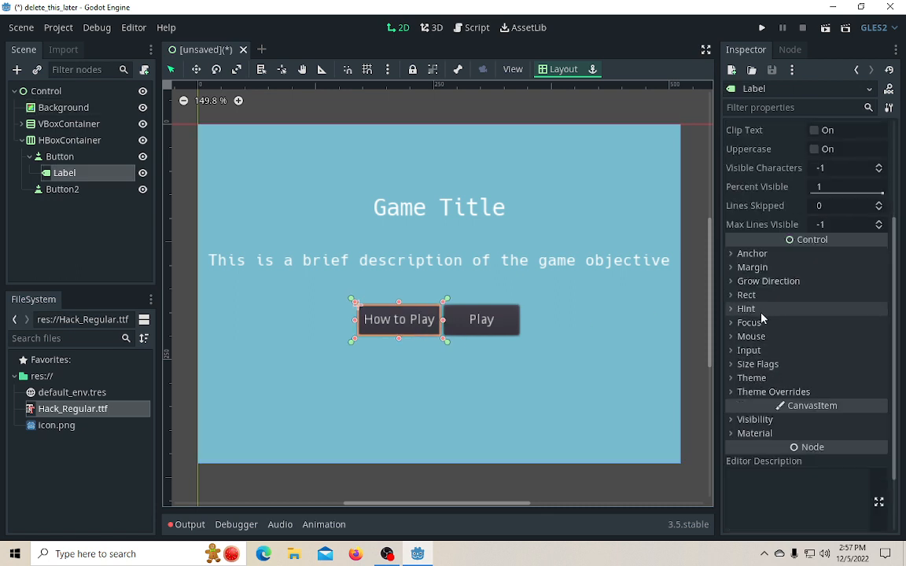
pyautogui.click(747, 295)
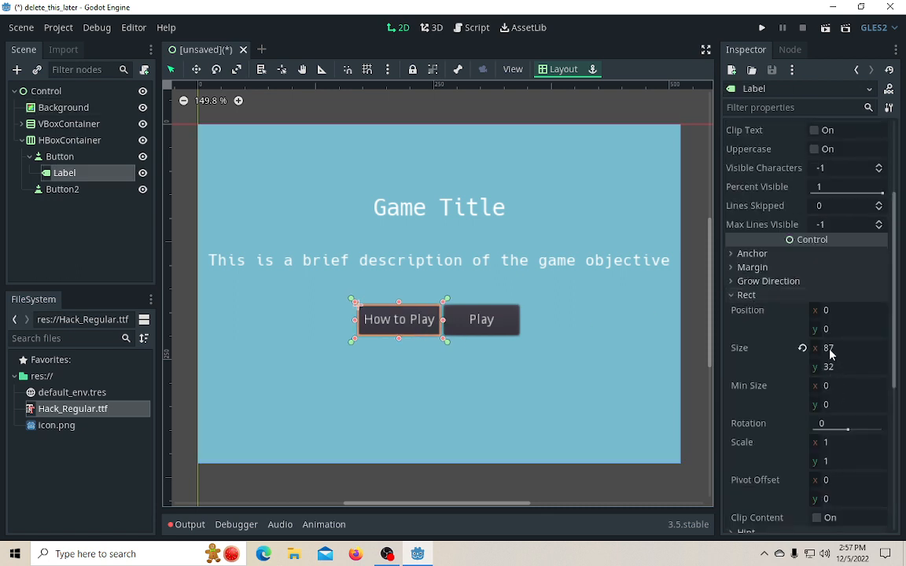
pyautogui.click(484, 324)
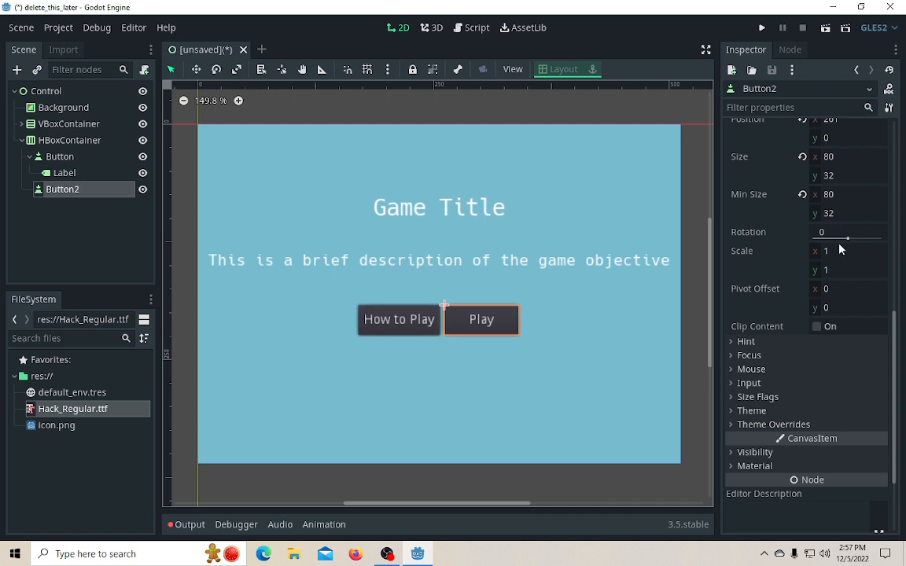
pyautogui.click(833, 195)
pyautogui.write('8')
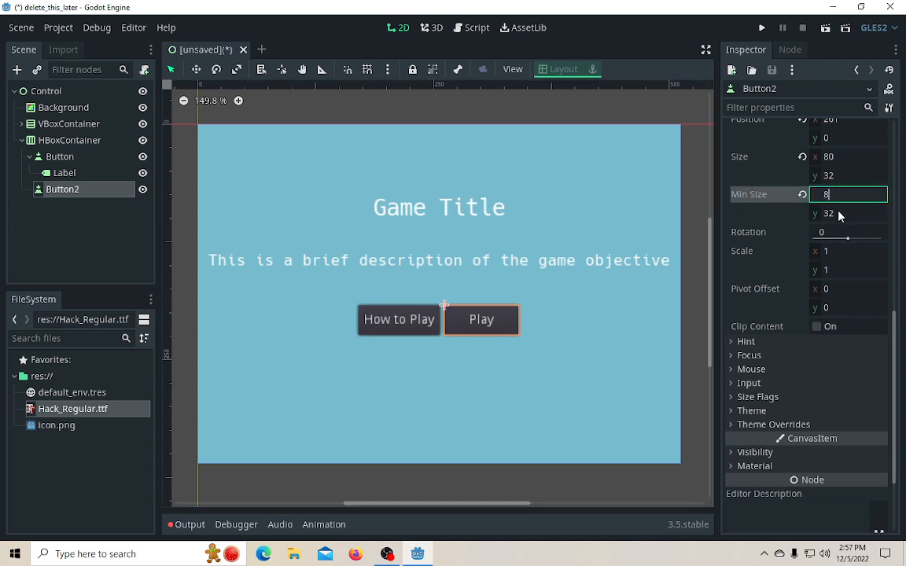
pyautogui.write('7')
pyautogui.press('Return')
# Step: Set the minimum width of the Label inside the "How to Play" button to 88
pyautogui.click(396, 328)
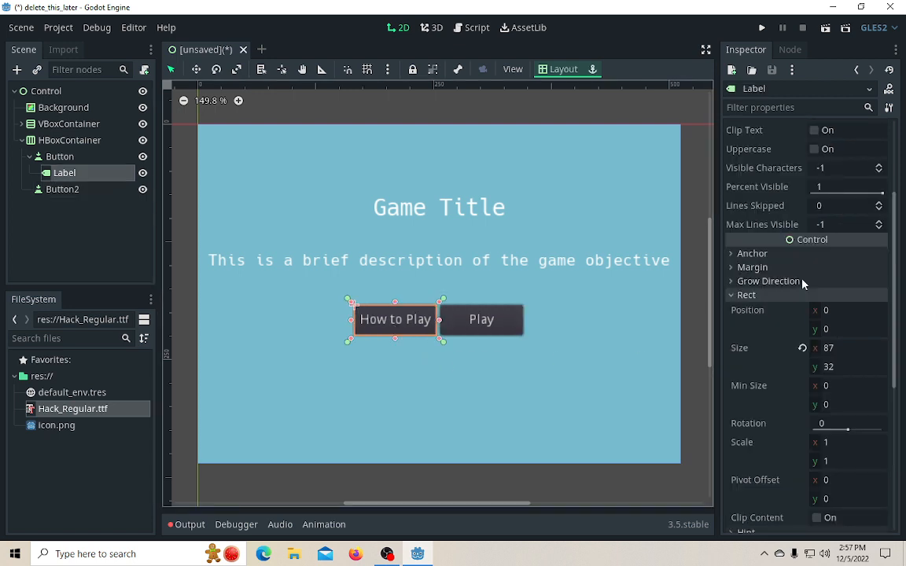
pyautogui.click(839, 386)
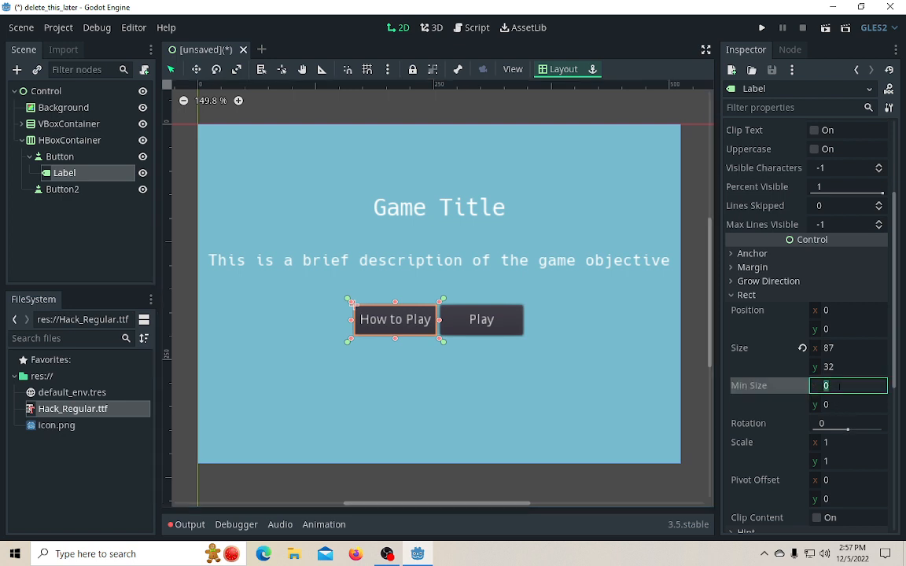
pyautogui.write('88')
pyautogui.press('Return')
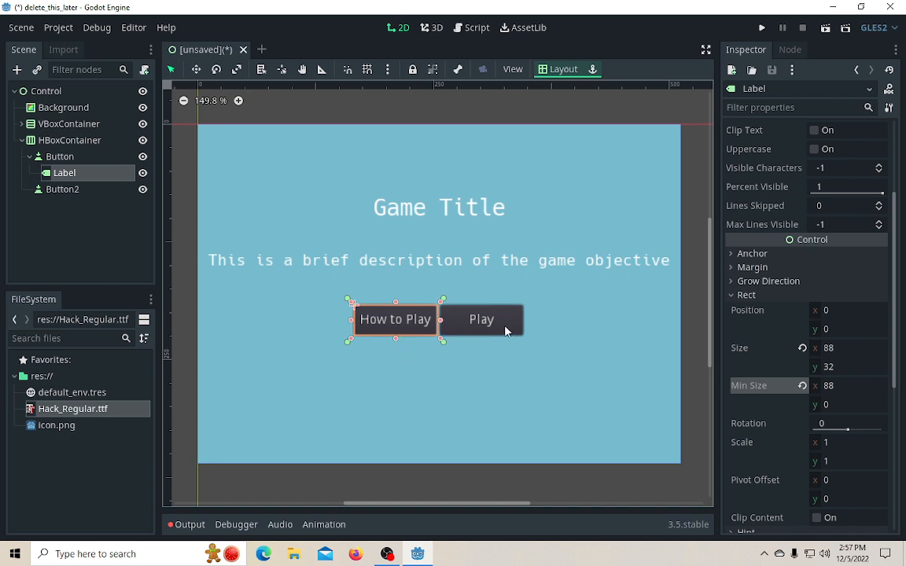
# Step: Add a third Button node as a child of the HBoxContainer
pyautogui.click(33, 157)
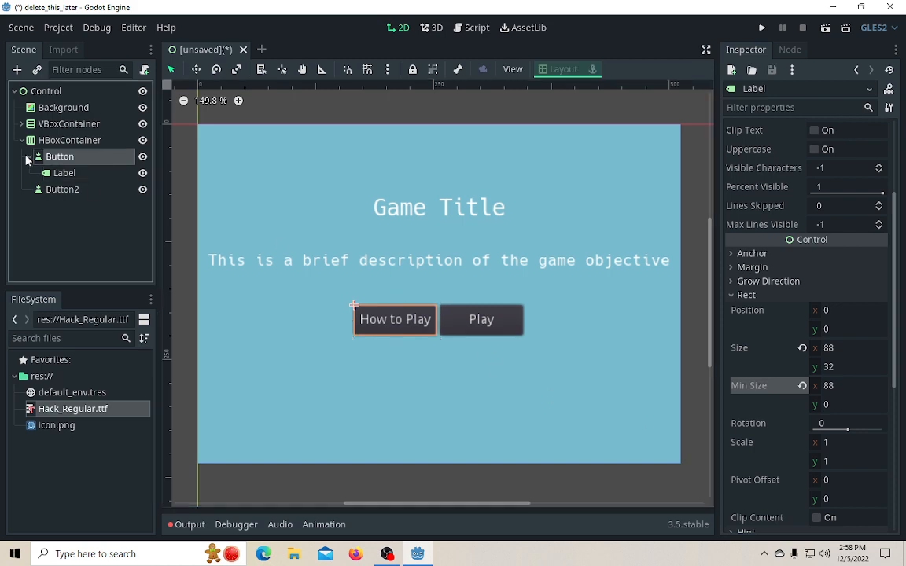
pyautogui.click(62, 144)
pyautogui.rightClick(63, 143)
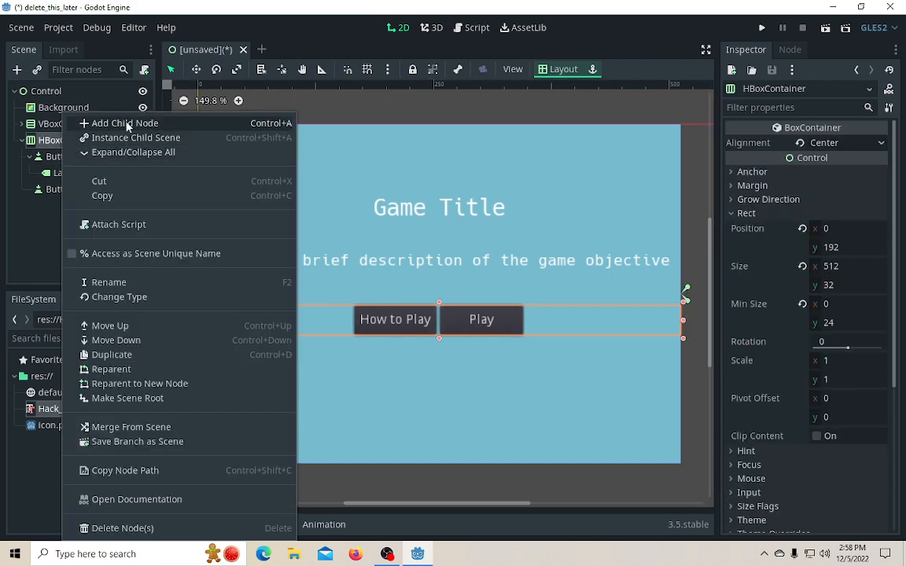
pyautogui.click(118, 67)
pyautogui.click(188, 314)
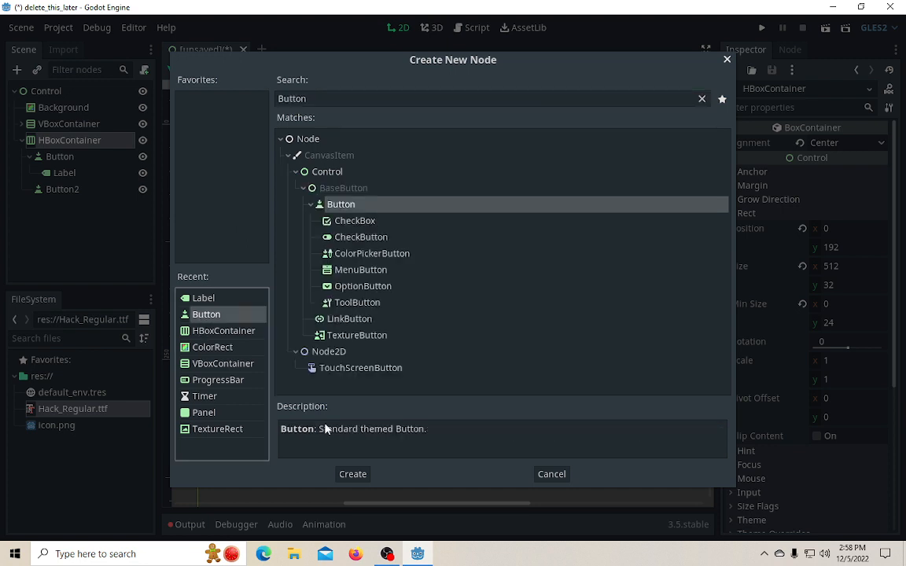
pyautogui.click(352, 474)
# Step: Delete the empty third Button from the HBoxContainer
pyautogui.click(59, 209)
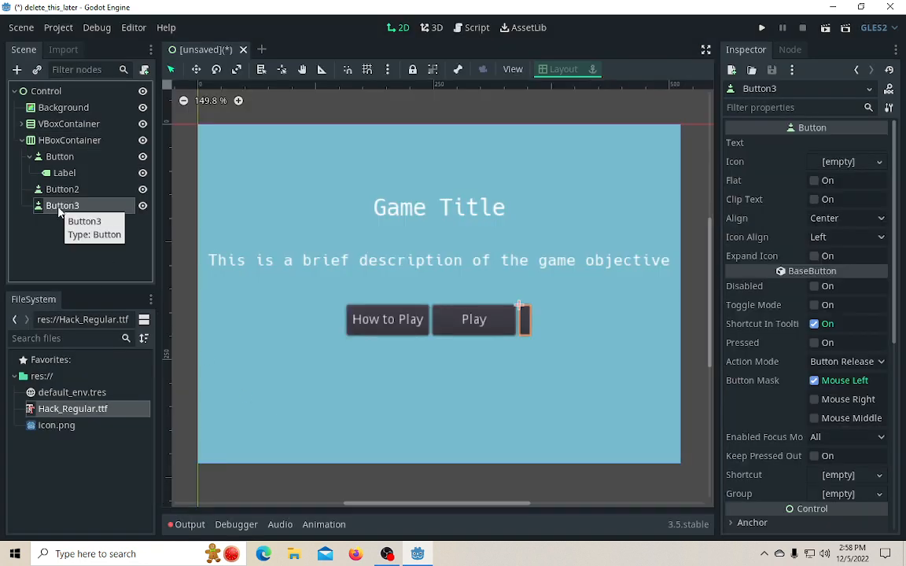
pyautogui.doubleClick(42, 206)
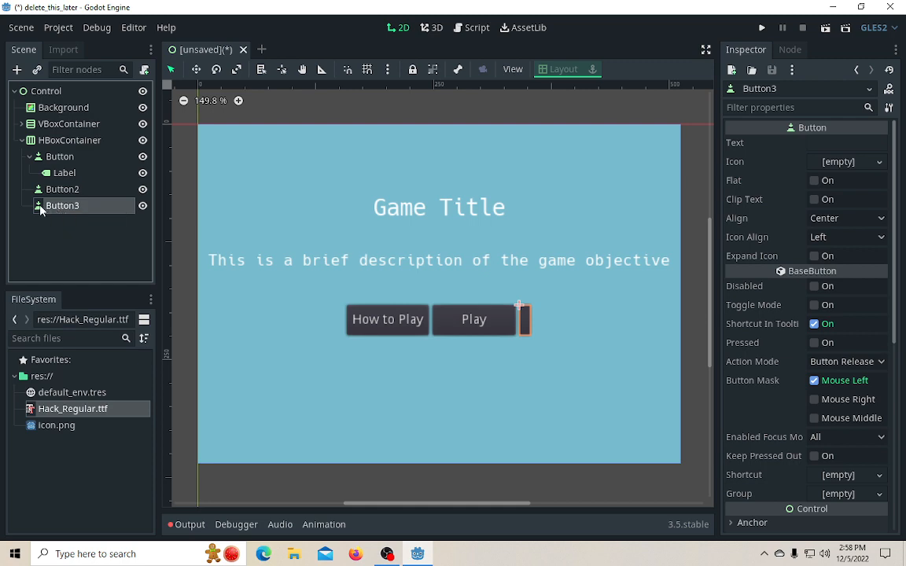
pyautogui.press('Delete')
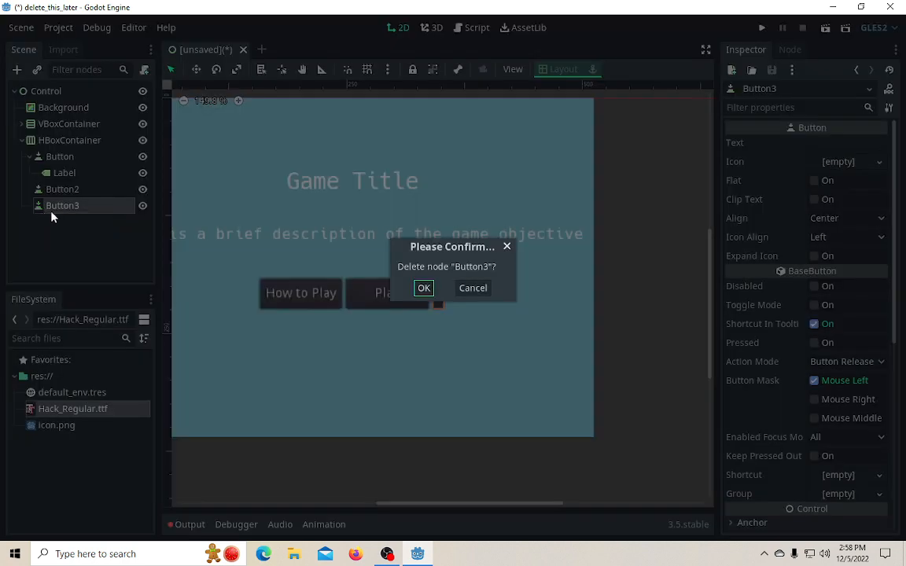
pyautogui.click(422, 286)
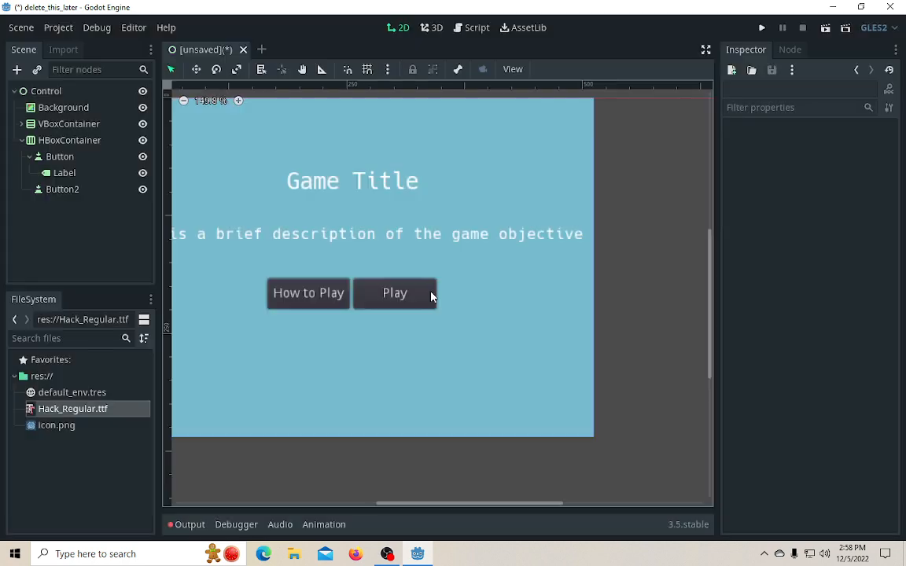
# Step: Add a Button node directly under the root Control node and collapse the HBoxContainer's children in the scene tree
pyautogui.click(46, 91)
pyautogui.rightClick(51, 93)
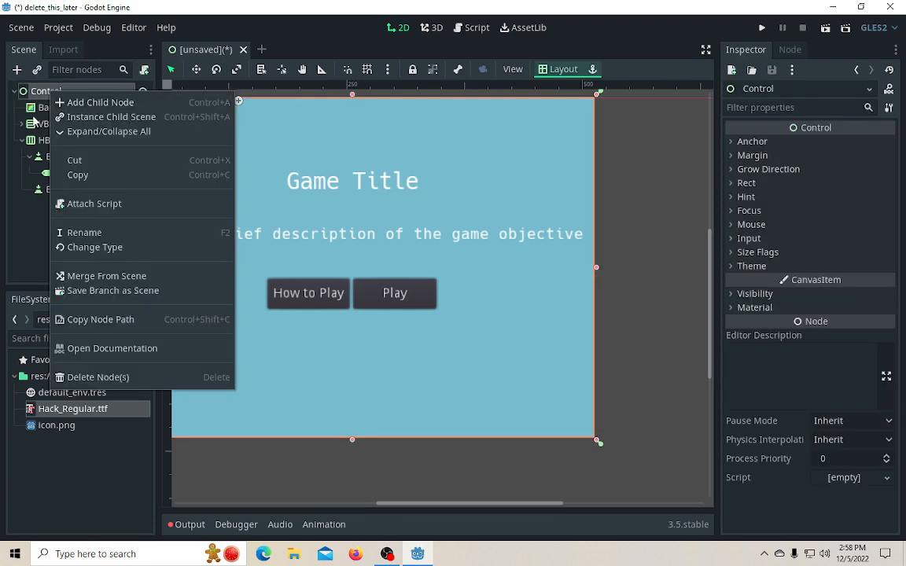
pyautogui.click(93, 102)
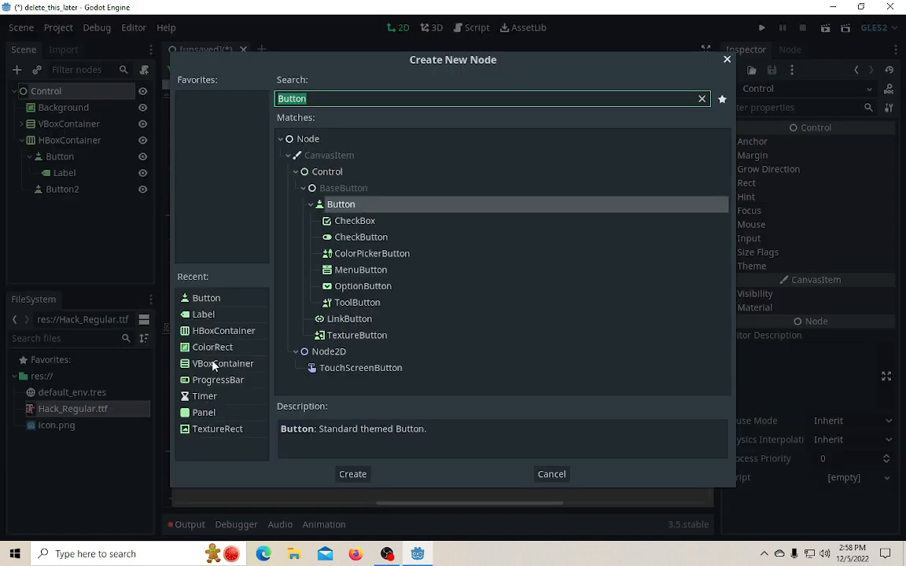
pyautogui.click(206, 299)
pyautogui.click(353, 474)
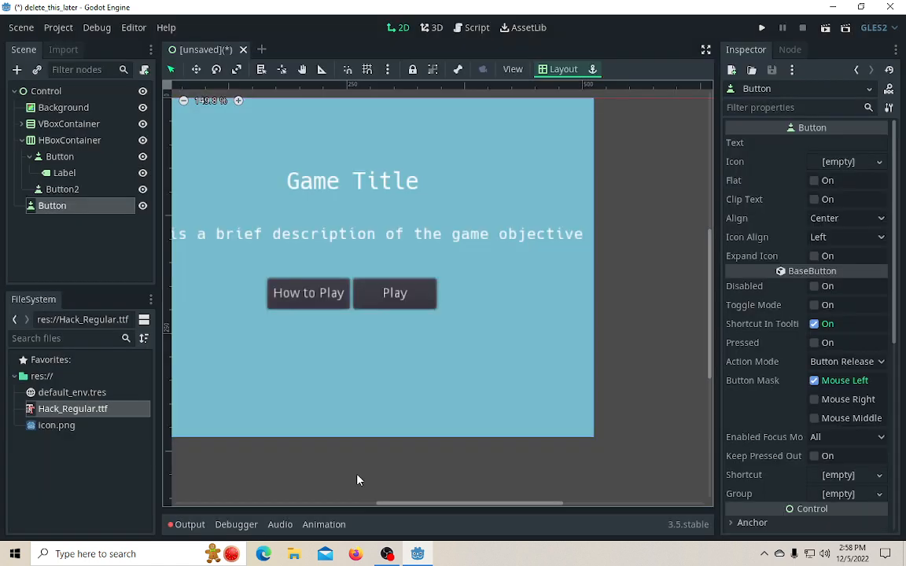
pyautogui.click(22, 140)
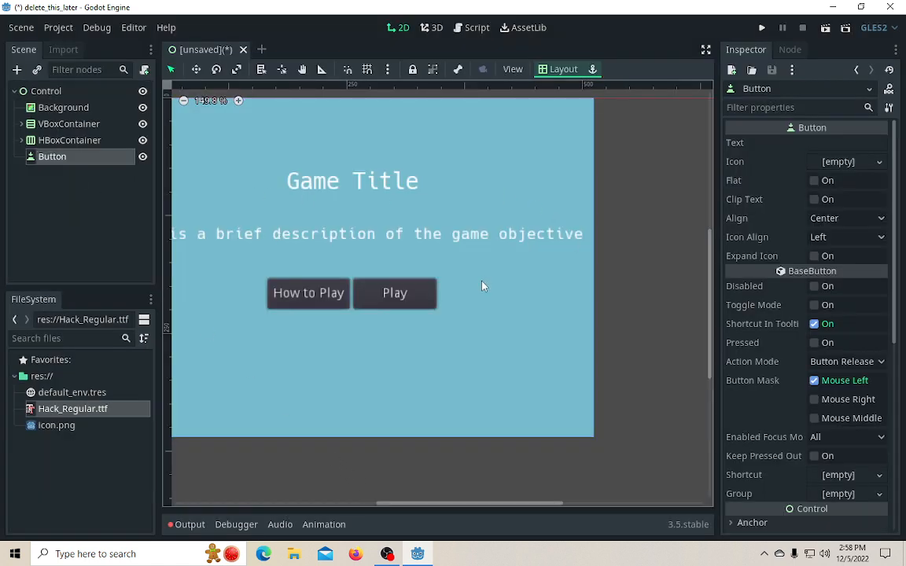
# Step: Apply the Bottom Right layout to the new Button, widen it to about 51 px and place it slightly inside the corner
pyautogui.scroll(-1, 483, 286)
pyautogui.click(560, 69)
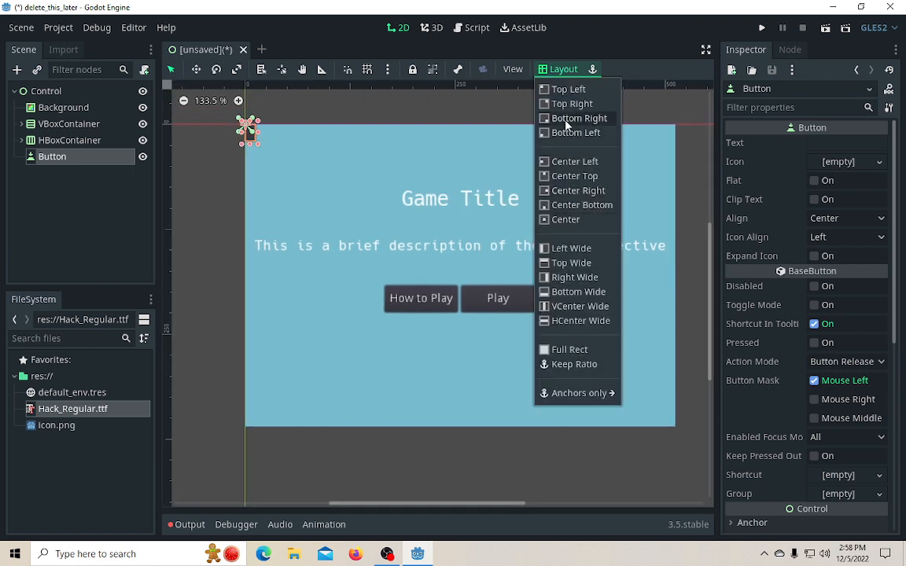
pyautogui.click(579, 119)
pyautogui.moveTo(601, 468); pyautogui.dragTo(553, 451, button='middle')
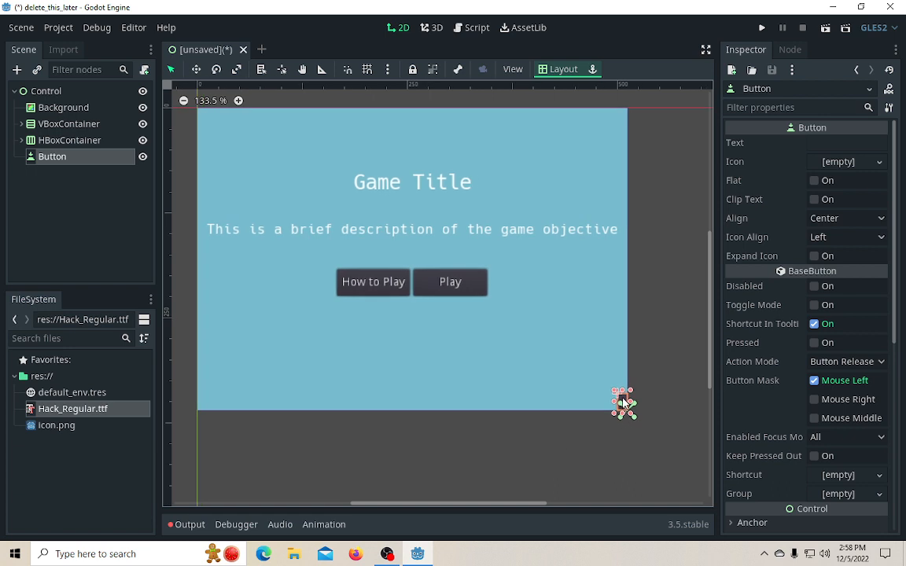
pyautogui.moveTo(615, 390); pyautogui.dragTo(562, 390)
# Step: Set the new Button's minimum size to 80 wide and 24 high
pyautogui.scroll(-5, 772, 367)
pyautogui.scroll(-3, 772, 366)
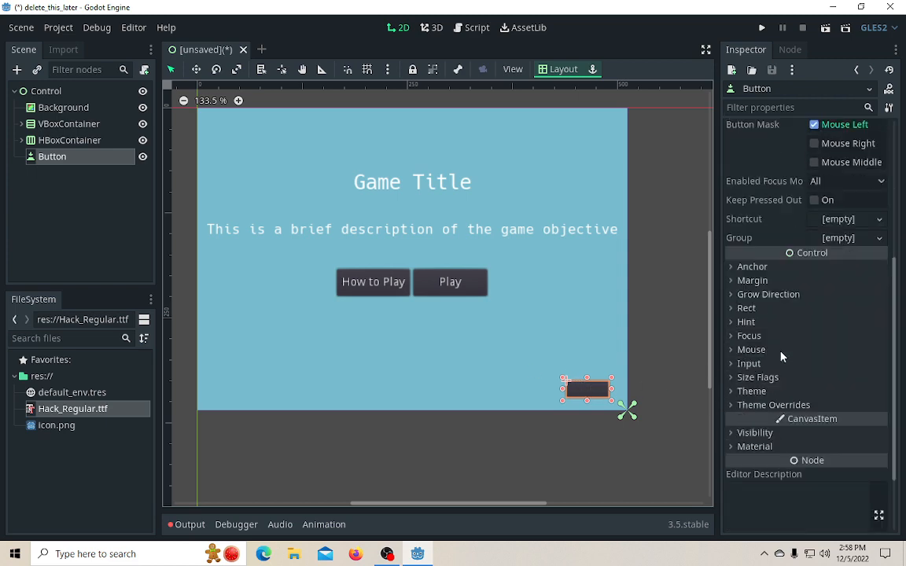
pyautogui.click(745, 258)
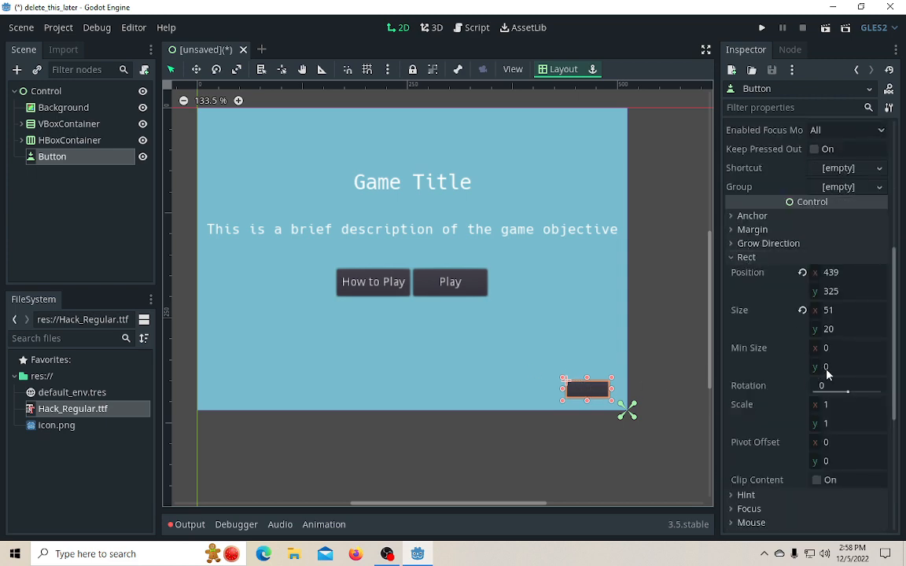
pyautogui.click(840, 368)
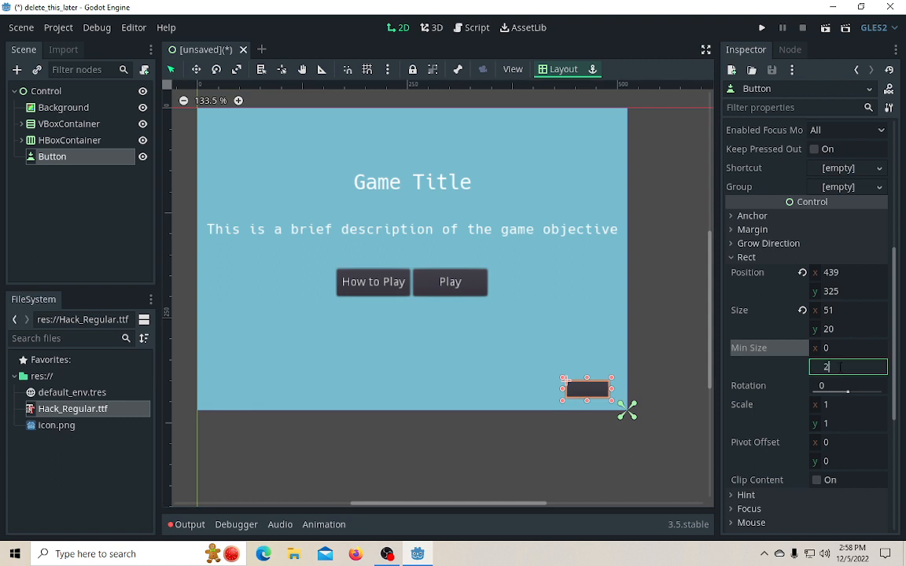
pyautogui.write('24')
pyautogui.click(836, 348)
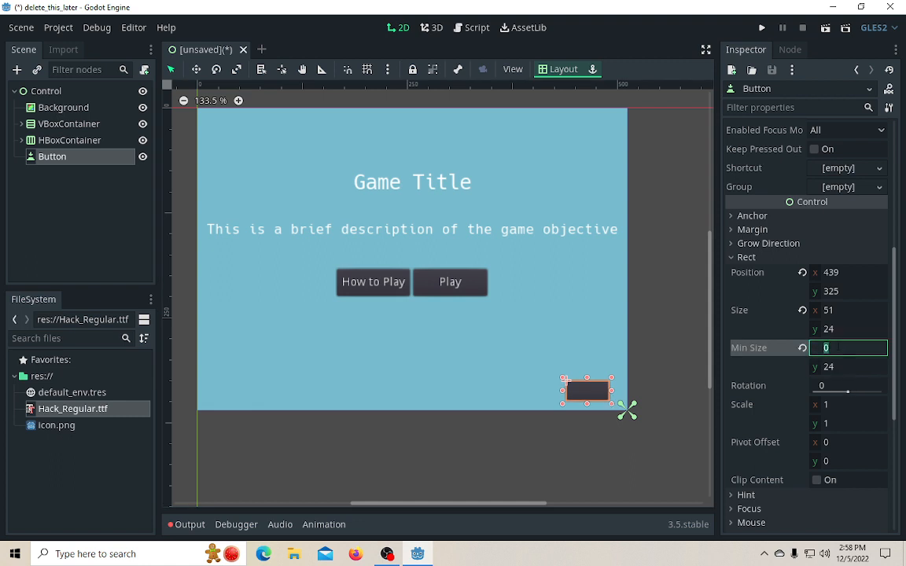
pyautogui.write('80')
pyautogui.press('Return')
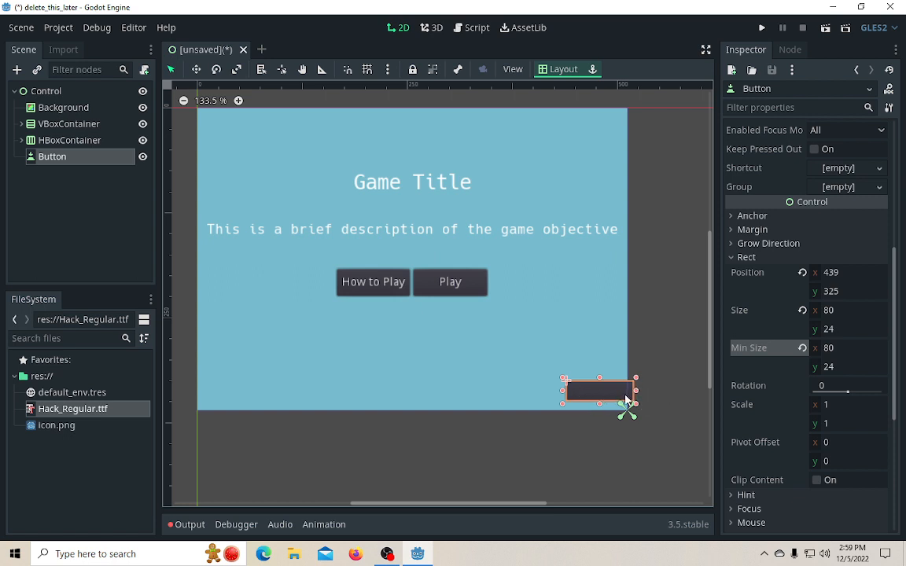
# Step: Reapply the Bottom Right layout to the resized Button so it sits flush in the screen's corner
pyautogui.scroll(3, 629, 390)
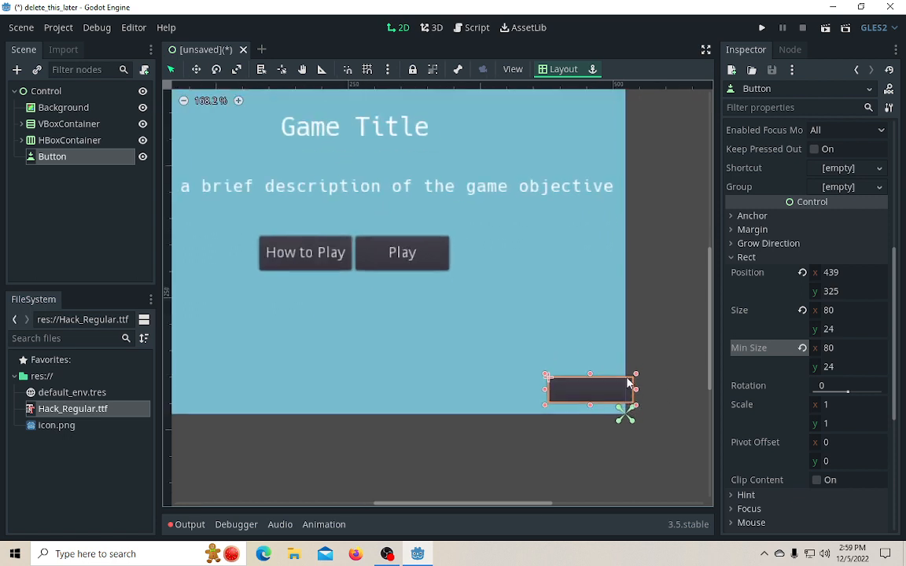
pyautogui.scroll(-3, 629, 389)
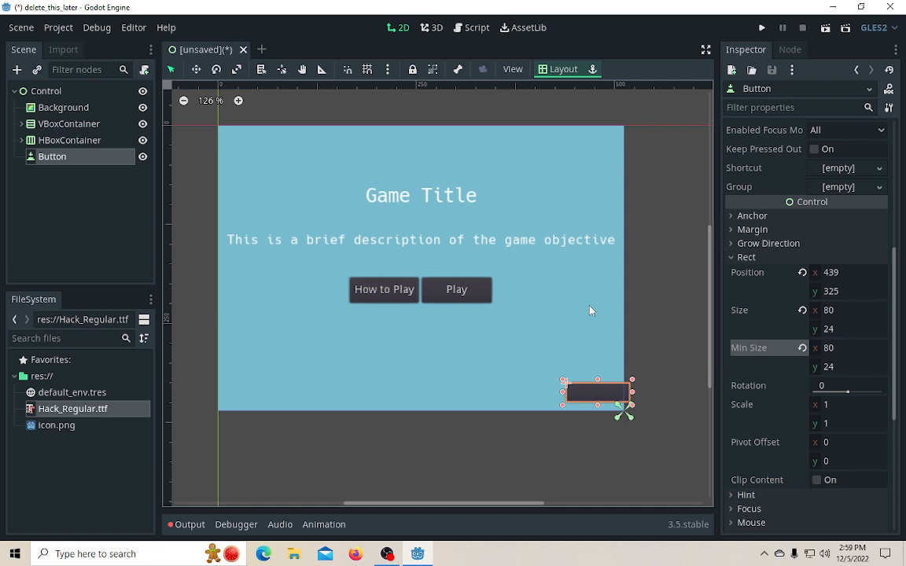
pyautogui.click(561, 71)
pyautogui.click(560, 117)
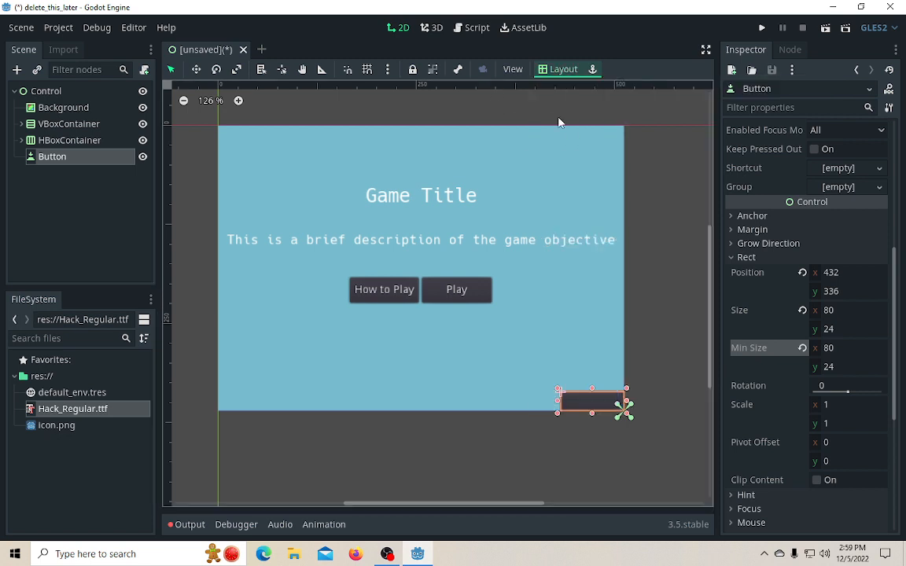
# Step: Move the new Button inward from the corner to about x 415, y 319 and set its text to "Mute Sound"
pyautogui.moveTo(585, 406); pyautogui.dragTo(569, 383)
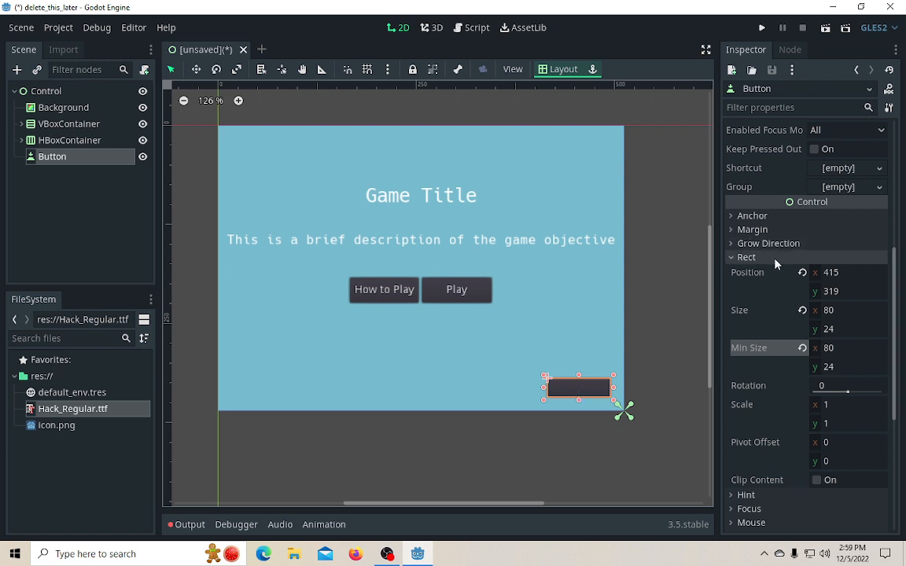
pyautogui.scroll(5, 791, 260)
pyautogui.click(812, 143)
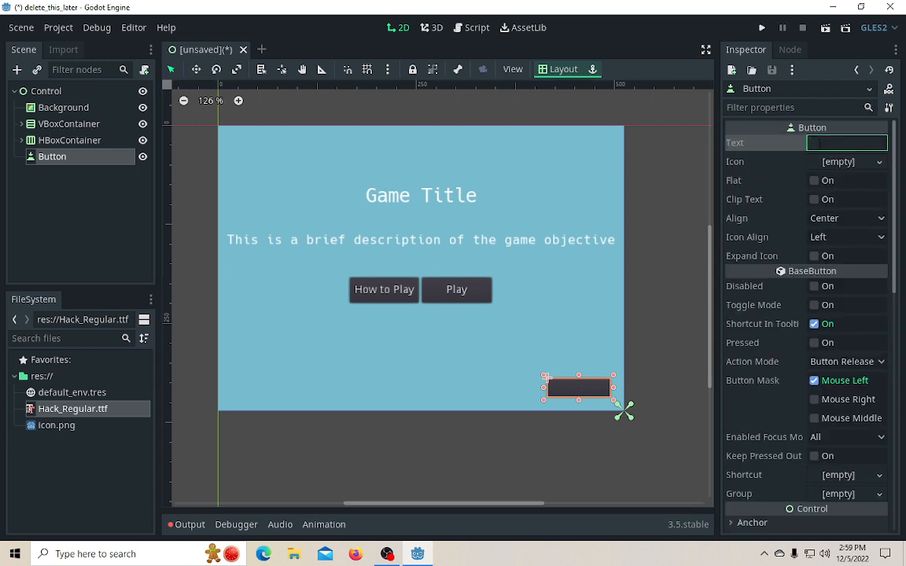
pyautogui.write('Mute Sou')
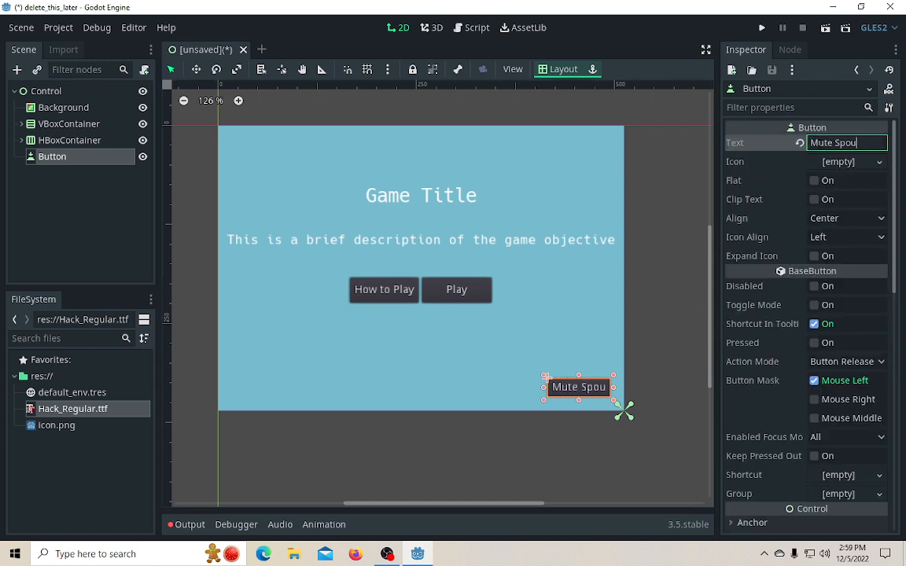
pyautogui.press('BackSpace')
pyautogui.press('BackSpace')
pyautogui.write('ound')
# Step: Nudge the Mute Sound button slightly left to restore its gap from the screen's right edge, and deselect it
pyautogui.click(567, 389)
pyautogui.moveTo(562, 383); pyautogui.dragTo(557, 383)
pyautogui.click(659, 377)
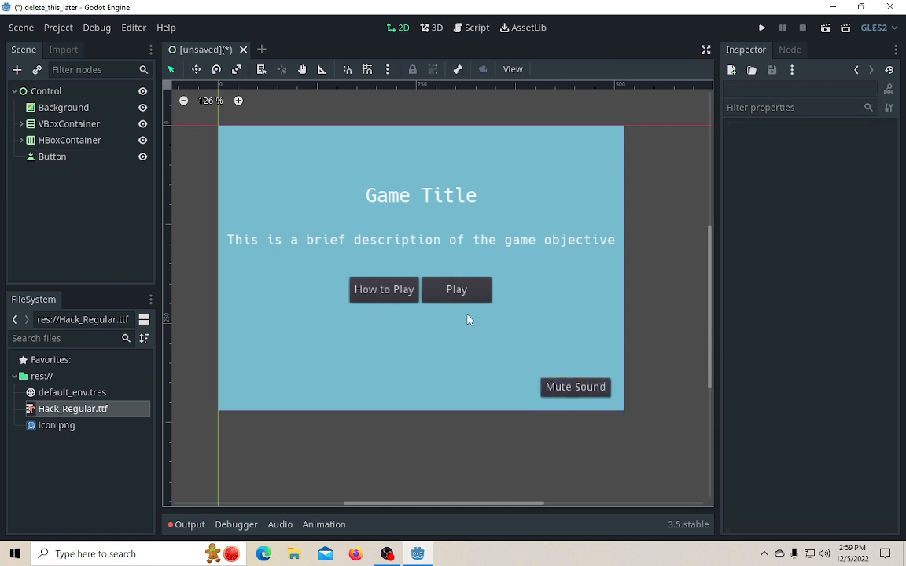
# Step: Enable the Normal, Focus, Hover and Pressed style overrides in the Mute Sound button's theme overrides
pyautogui.click(559, 389)
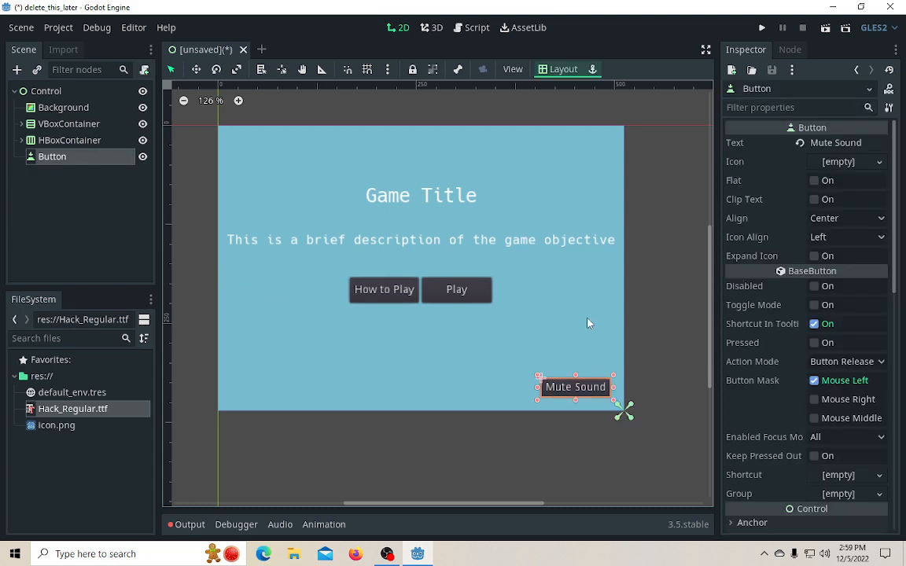
pyautogui.scroll(-10, 785, 385)
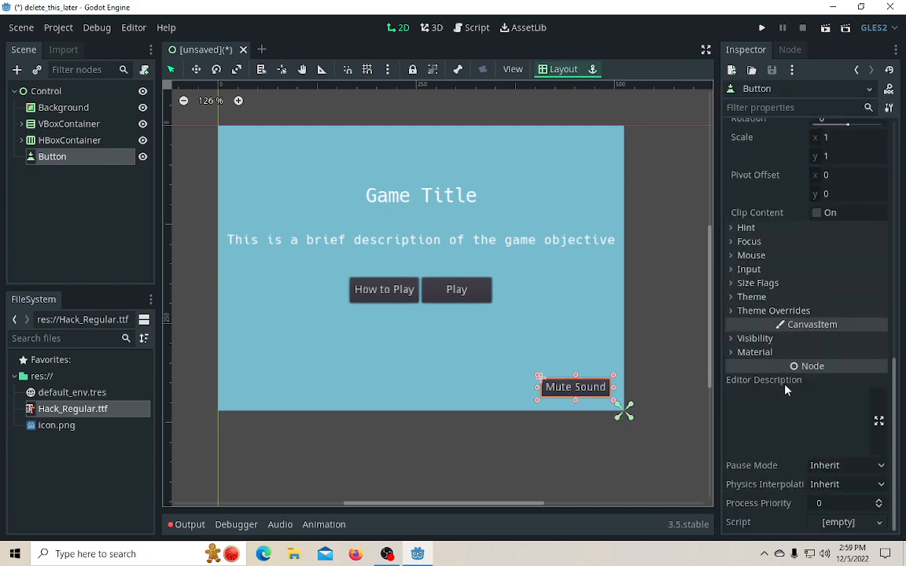
pyautogui.click(748, 312)
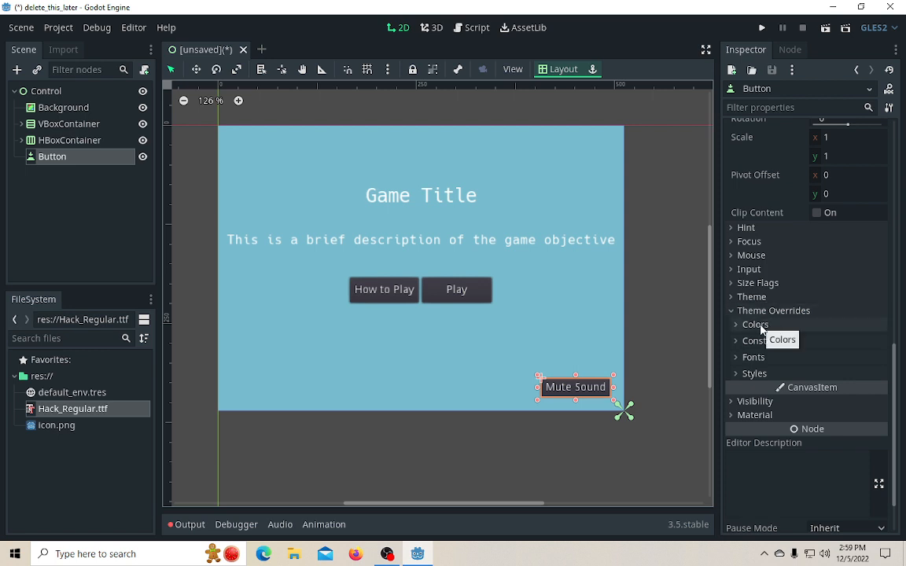
pyautogui.click(759, 325)
pyautogui.click(755, 325)
pyautogui.click(753, 374)
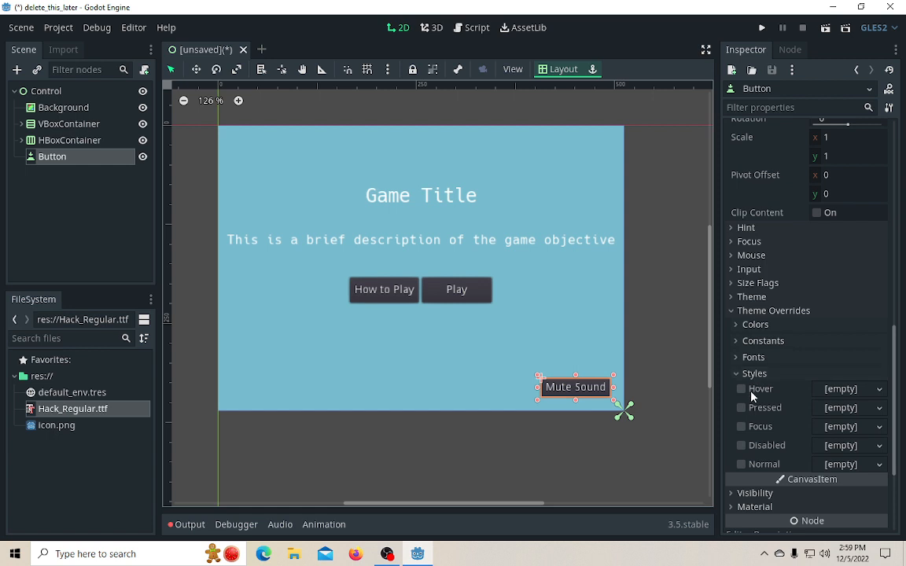
pyautogui.click(742, 464)
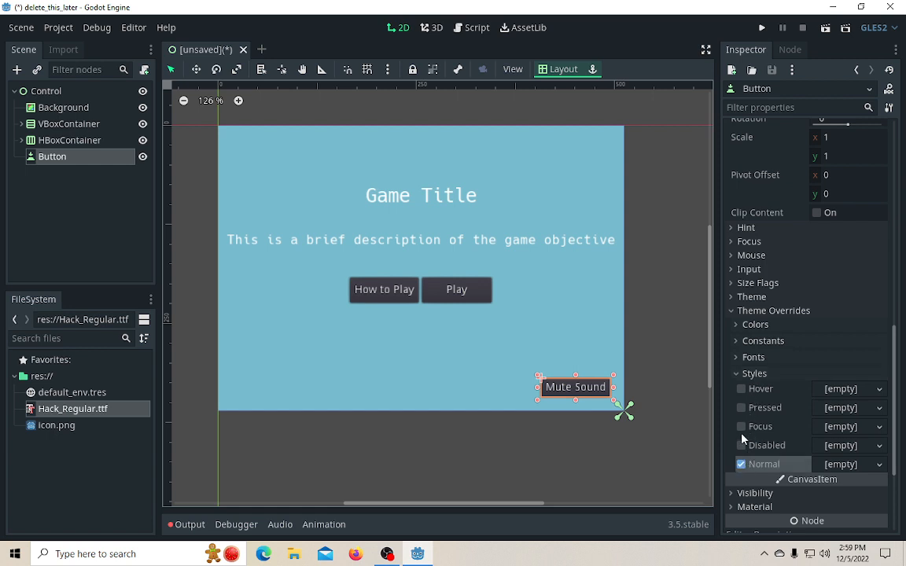
pyautogui.click(742, 426)
pyautogui.click(741, 390)
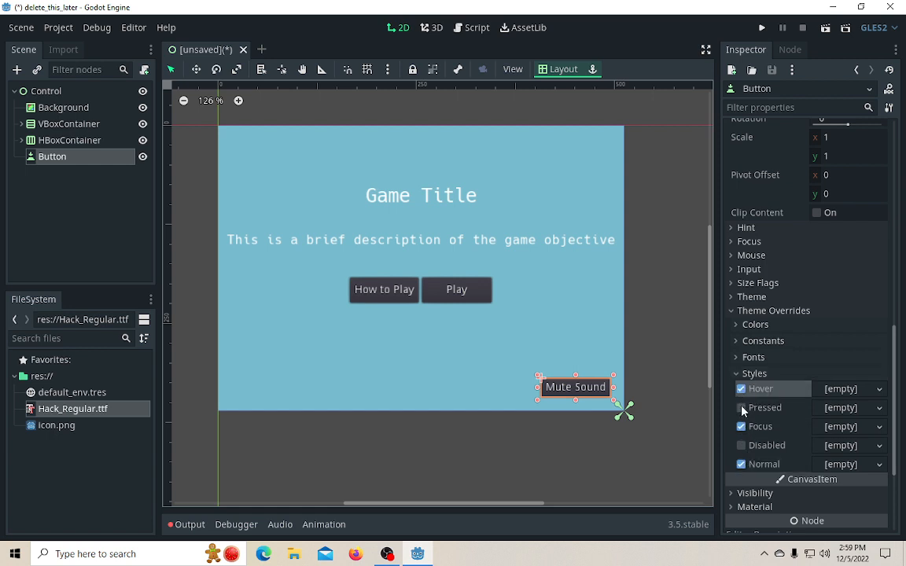
pyautogui.click(742, 407)
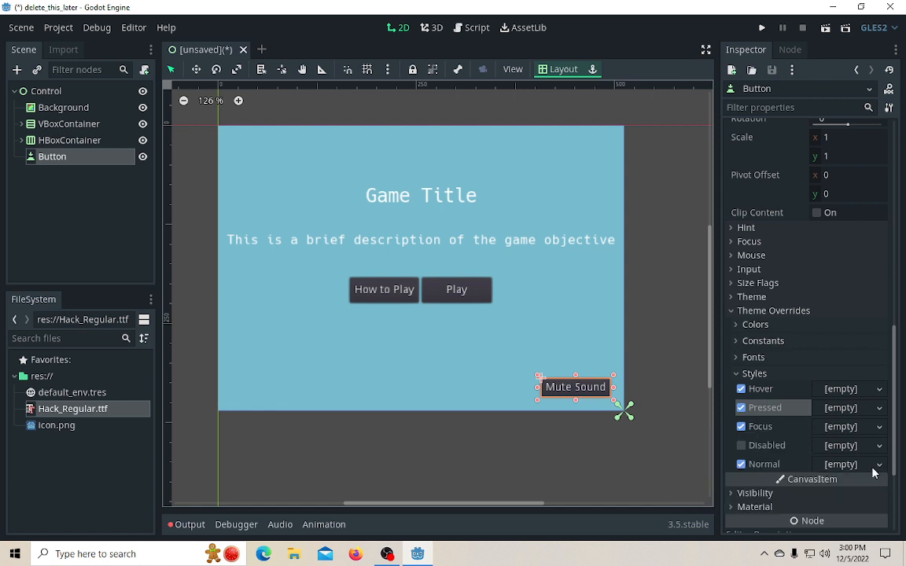
# Step: Assign a new StyleBoxFlat to the button's Hover, Pressed and Normal styles and a new StyleBoxEmpty to Focus
pyautogui.click(880, 390)
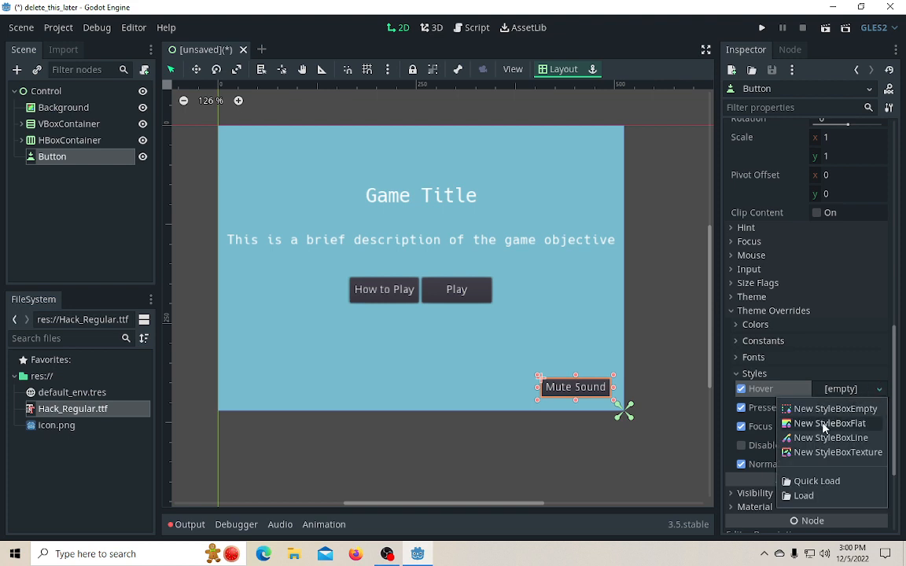
pyautogui.click(824, 424)
pyautogui.click(877, 409)
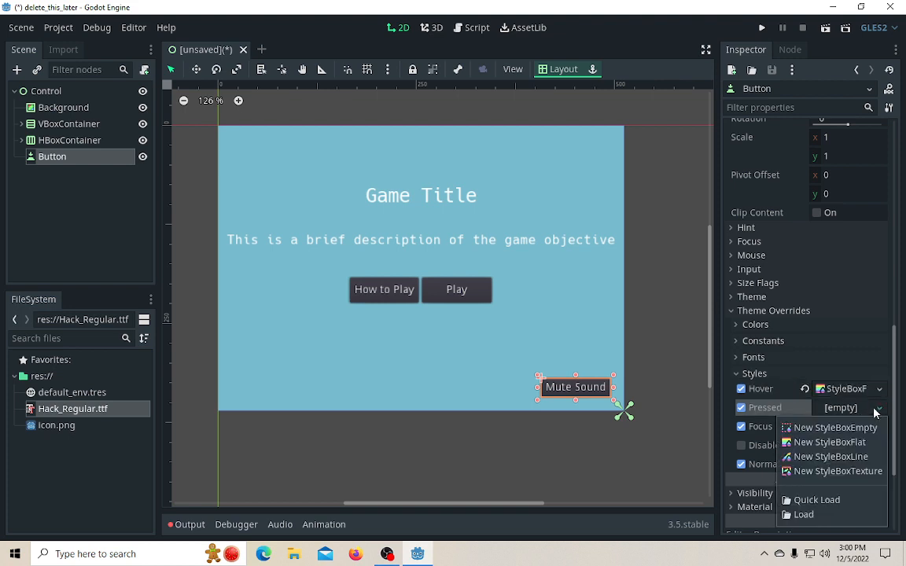
pyautogui.click(826, 442)
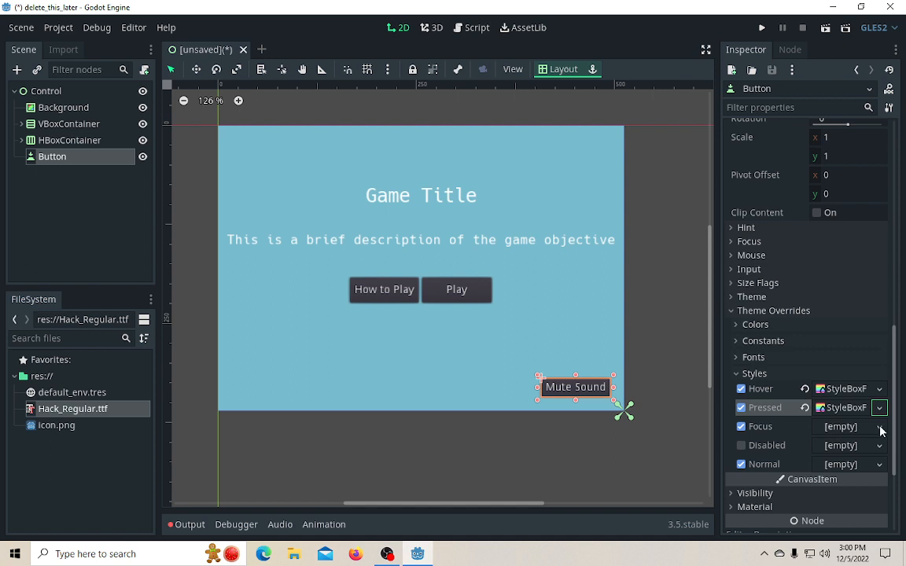
pyautogui.click(880, 426)
pyautogui.click(818, 439)
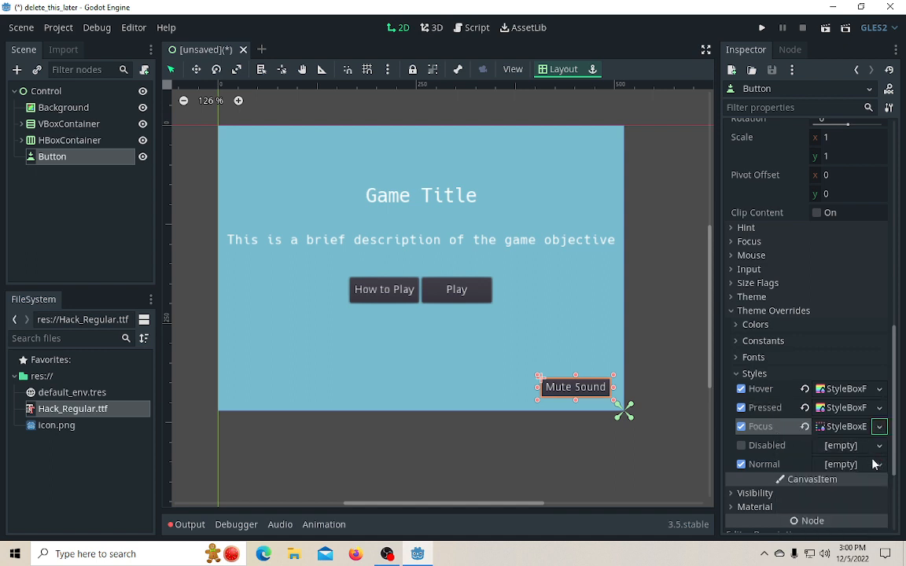
pyautogui.click(877, 465)
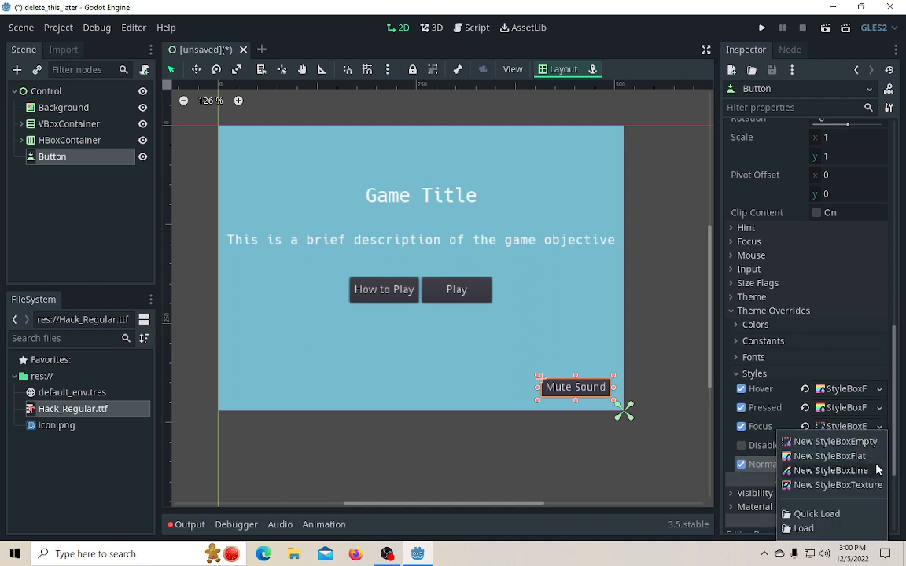
pyautogui.click(825, 458)
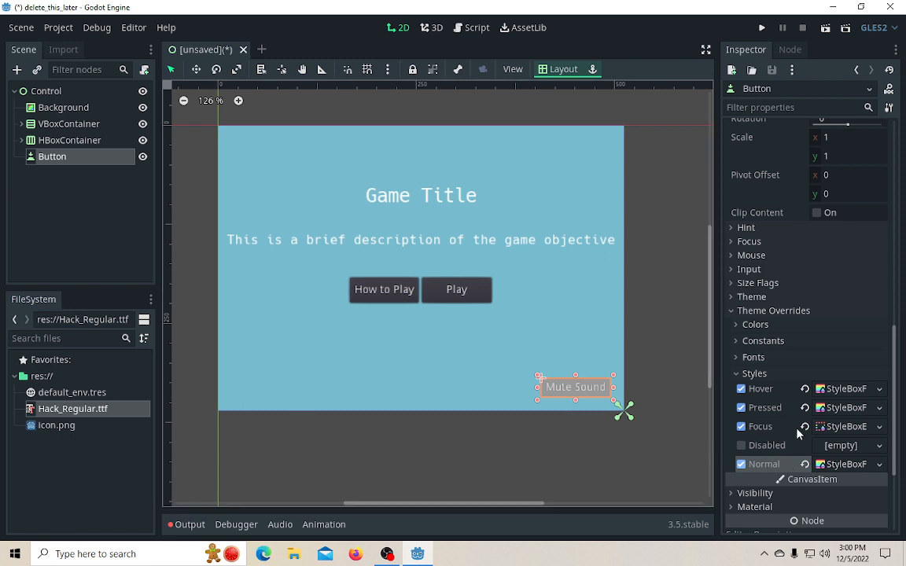
# Step: Set the background color of the Mute Sound button's Normal StyleBoxFlat to near-black 161616 with full opacity
pyautogui.scroll(-2, 795, 425)
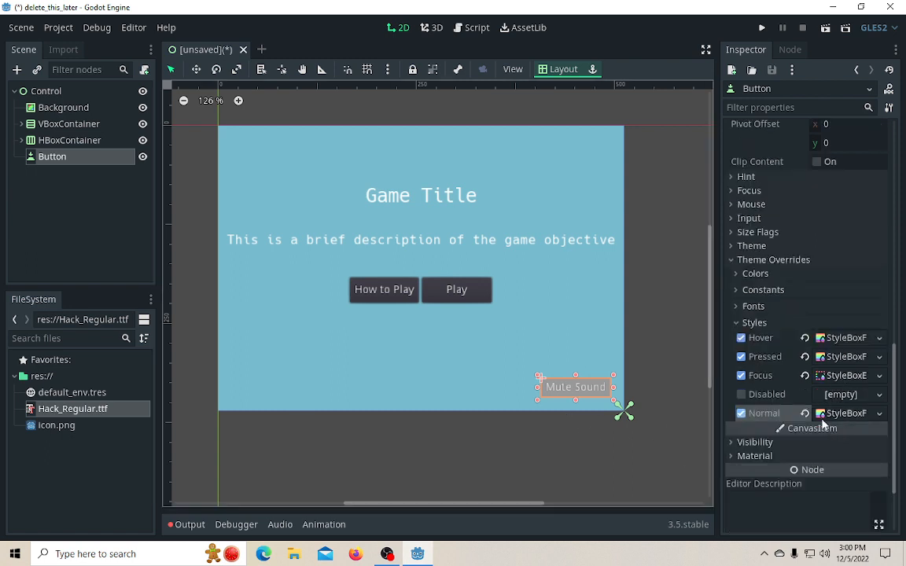
pyautogui.click(837, 413)
pyautogui.scroll(-3, 800, 396)
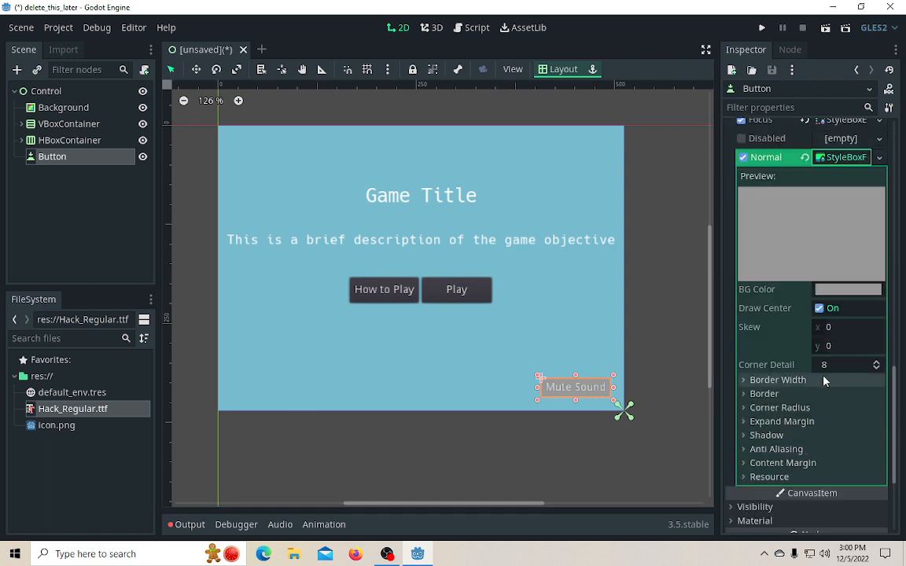
pyautogui.click(845, 290)
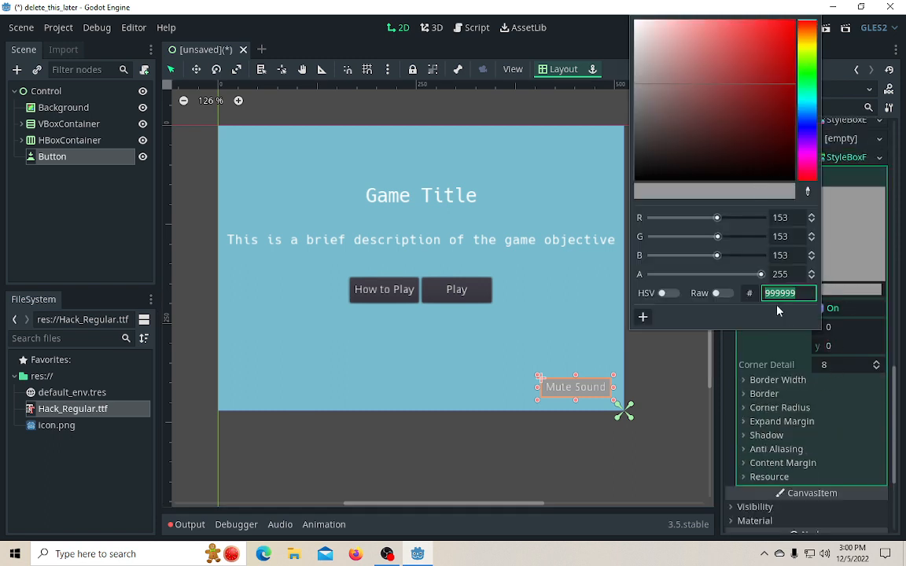
pyautogui.moveTo(649, 136); pyautogui.dragTo(628, 208)
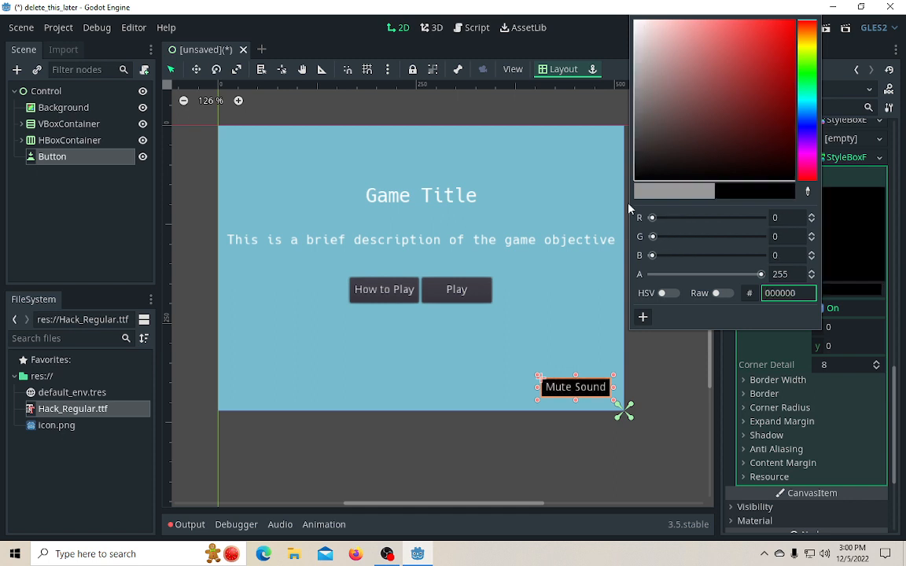
pyautogui.click(636, 166)
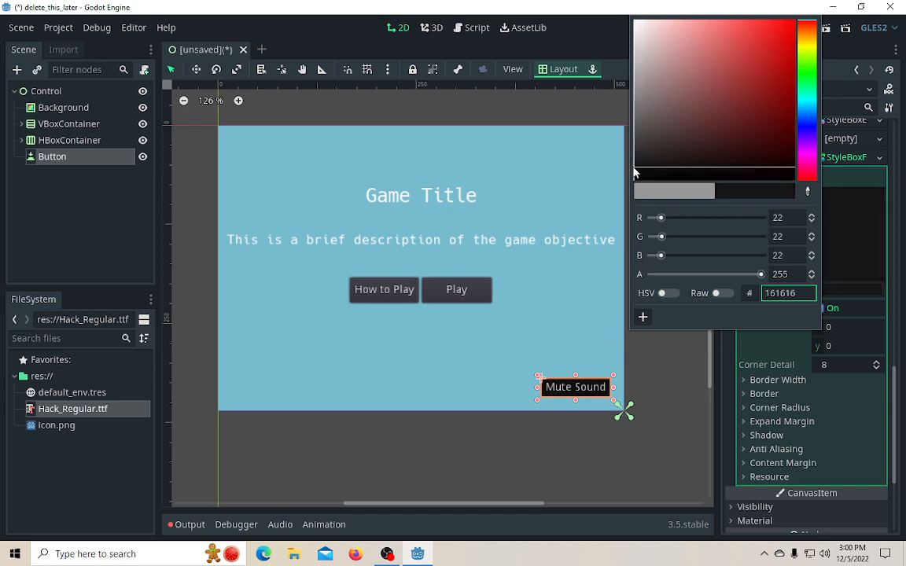
pyautogui.click(760, 274)
pyautogui.moveTo(760, 274)
pyautogui.mouseDown()
pyautogui.moveTo(747, 275)
pyautogui.moveTo(767, 274)
pyautogui.mouseUp()
pyautogui.click(511, 366)
pyautogui.click(604, 397)
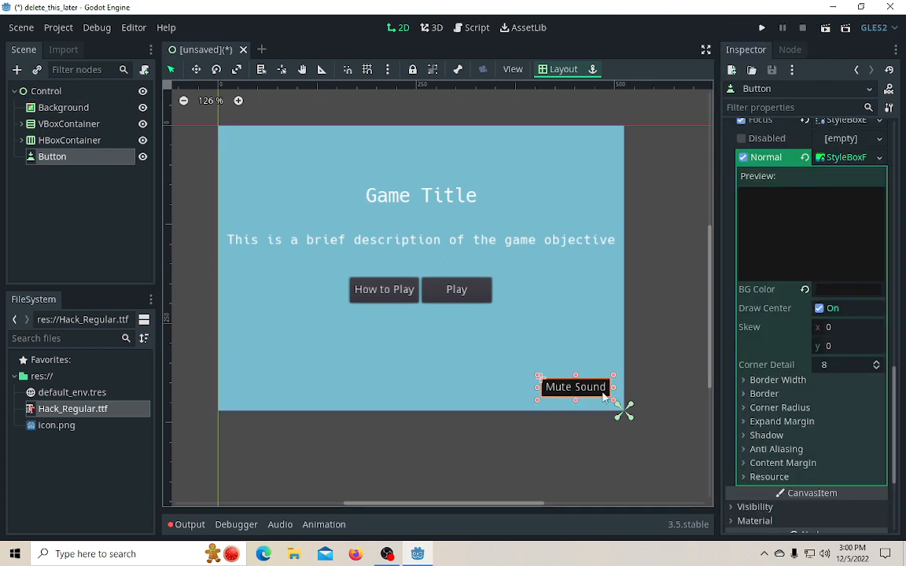
# Step: Set all four corner radii of the Normal style to 12, check the button deselected, and select it again
pyautogui.scroll(-3, 782, 331)
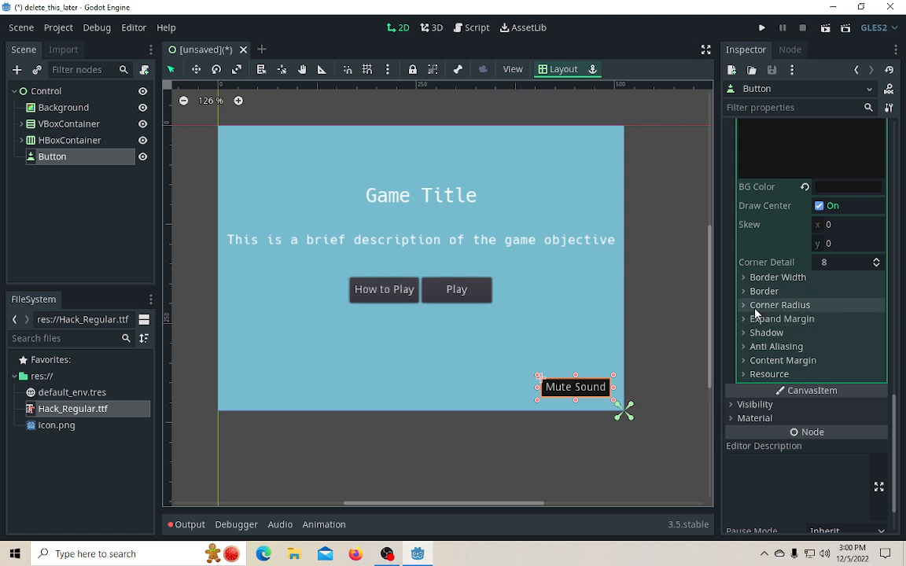
pyautogui.click(755, 307)
pyautogui.click(839, 321)
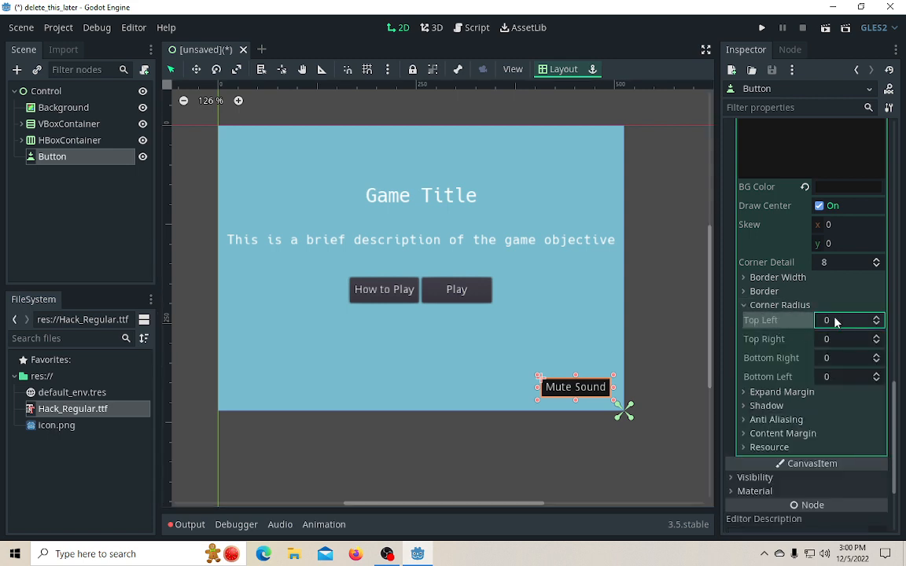
pyautogui.write('12')
pyautogui.click(831, 340)
pyautogui.write('12')
pyautogui.click(831, 357)
pyautogui.write('12')
pyautogui.click(834, 377)
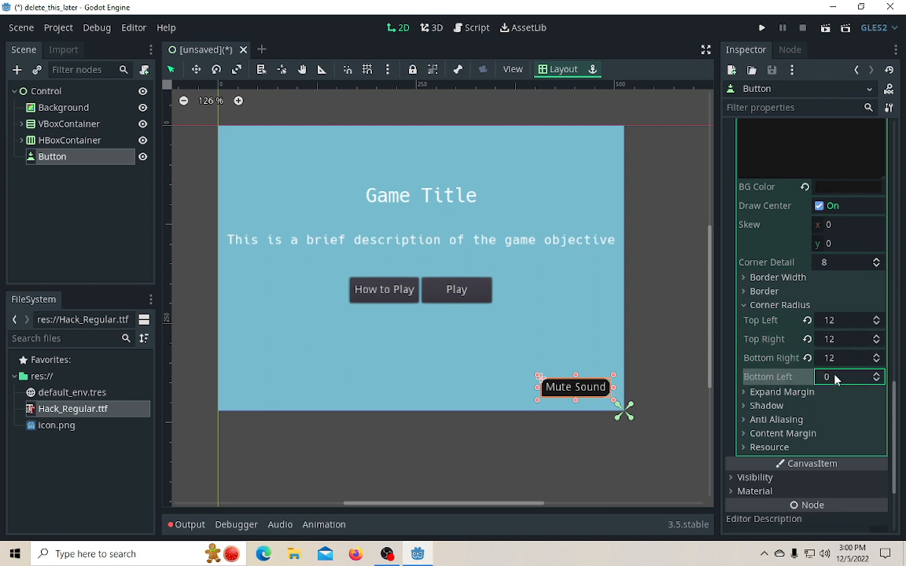
pyautogui.write('12')
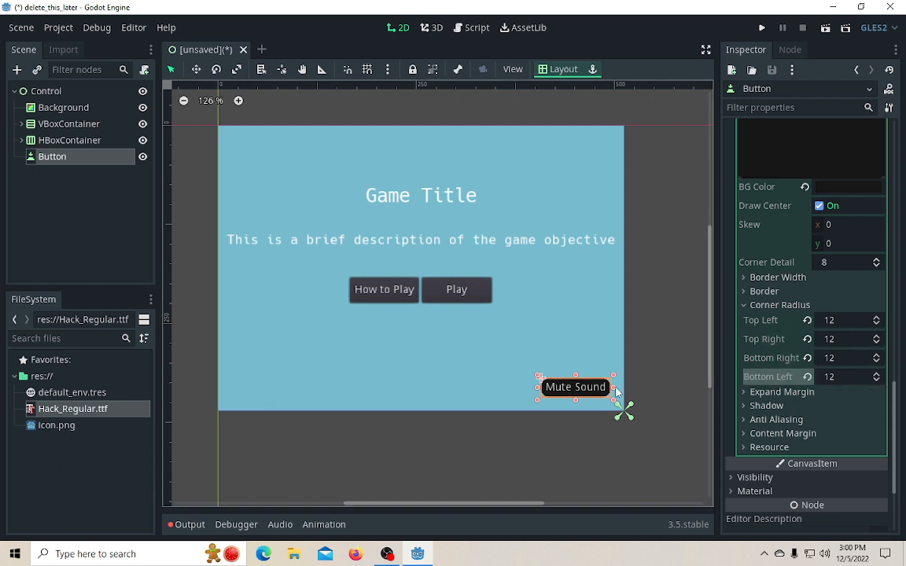
pyautogui.click(560, 386)
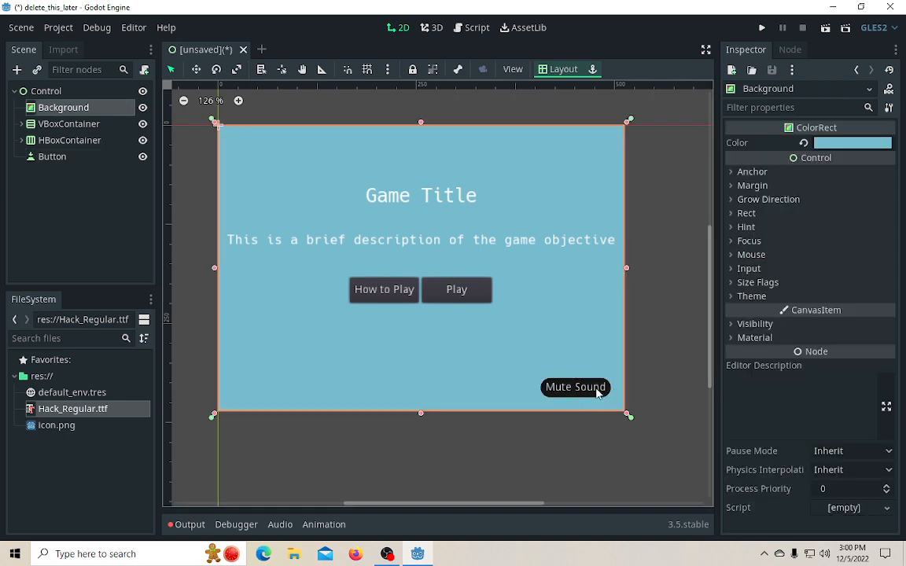
pyautogui.click(576, 394)
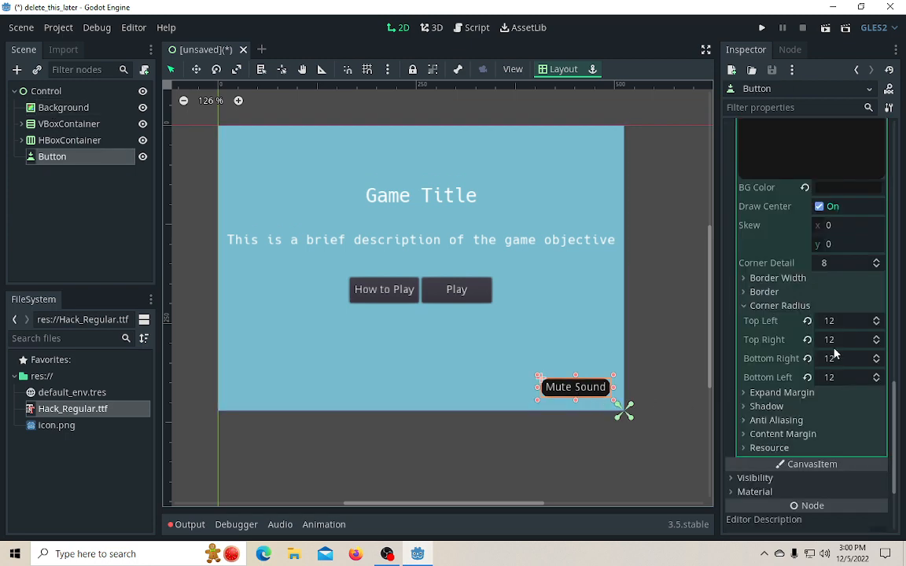
# Step: Review the Mute Sound button's theme override styles, including the Normal style's background colour and corner radius settings
pyautogui.scroll(5, 829, 370)
pyautogui.scroll(3, 827, 369)
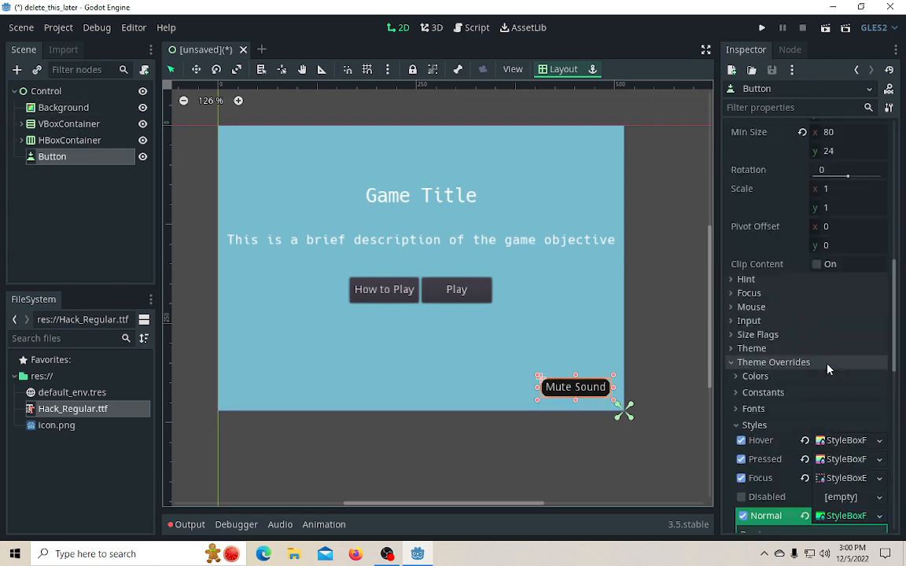
pyautogui.scroll(5, 825, 368)
pyautogui.scroll(3, 820, 369)
pyautogui.scroll(-12, 818, 370)
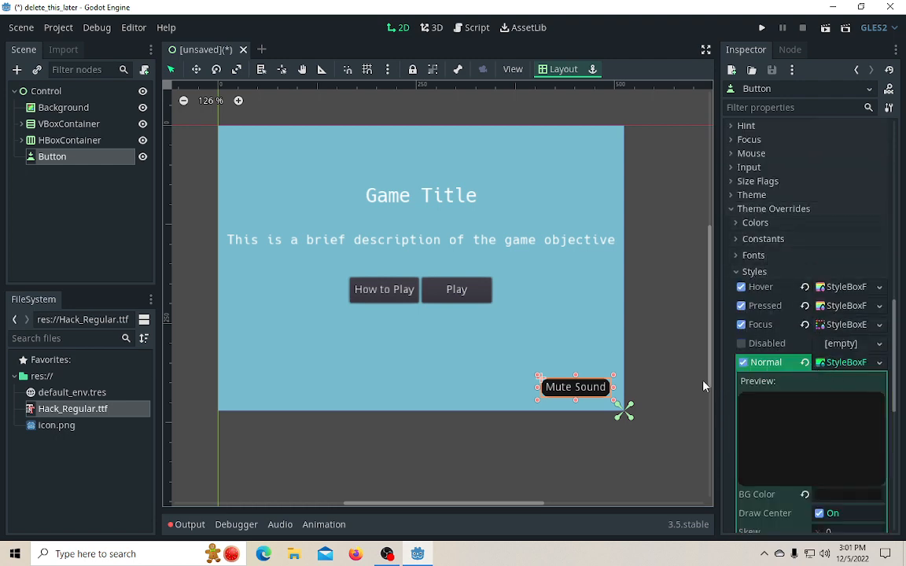
pyautogui.scroll(-5, 830, 435)
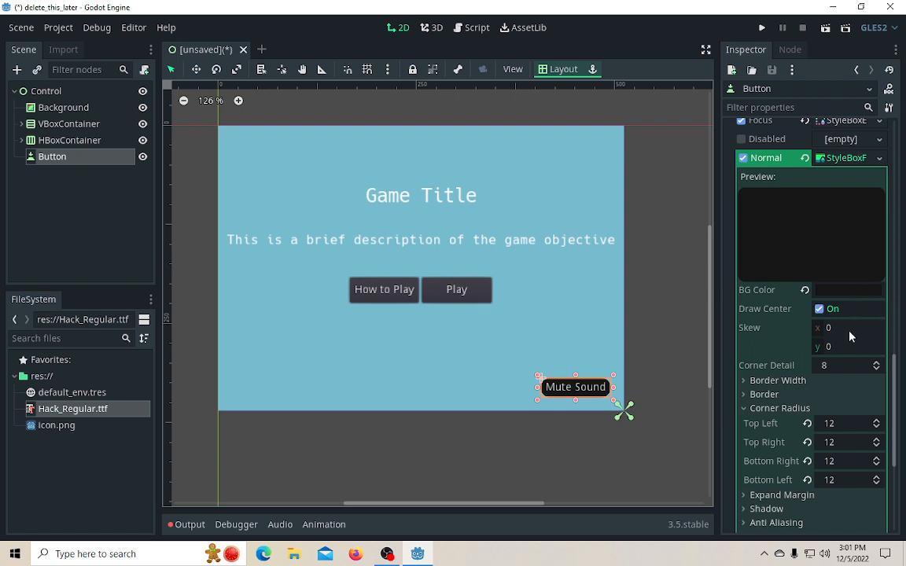
pyautogui.scroll(-2, 834, 356)
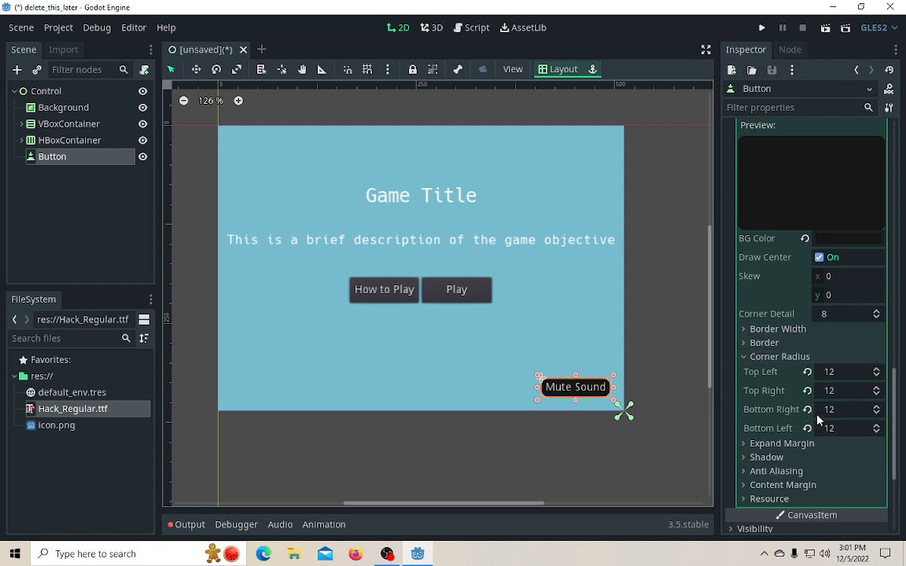
pyautogui.scroll(-2, 810, 413)
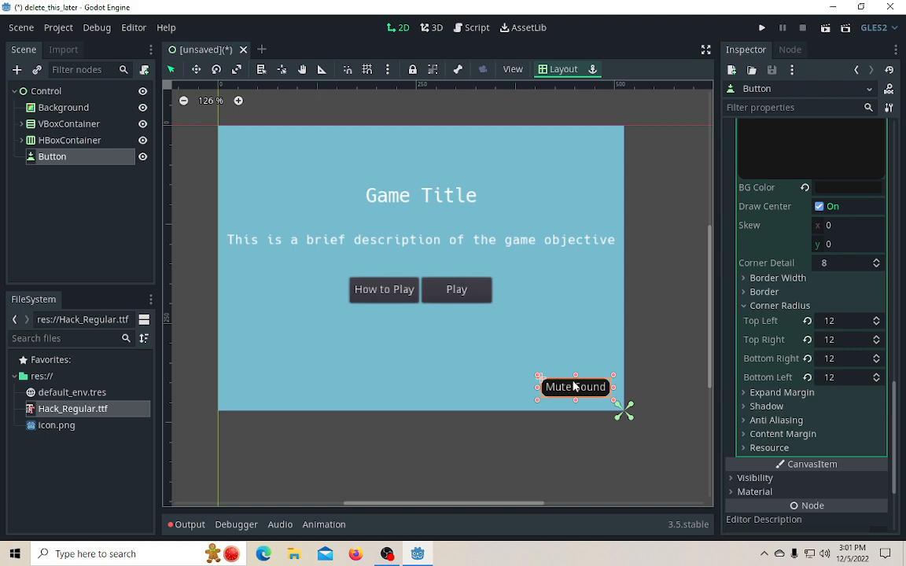
# Step: Set the Mute Sound button's Hover style background to dark grey 111111 with an alpha of 199
pyautogui.click(512, 389)
pyautogui.click(572, 385)
pyautogui.scroll(5, 825, 376)
pyautogui.scroll(3, 825, 376)
pyautogui.scroll(-1, 824, 374)
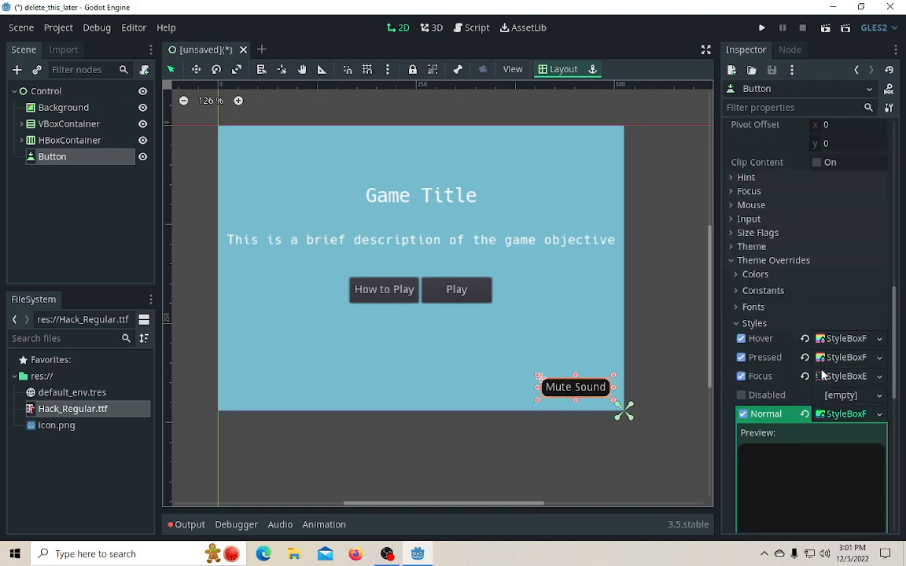
pyautogui.click(821, 338)
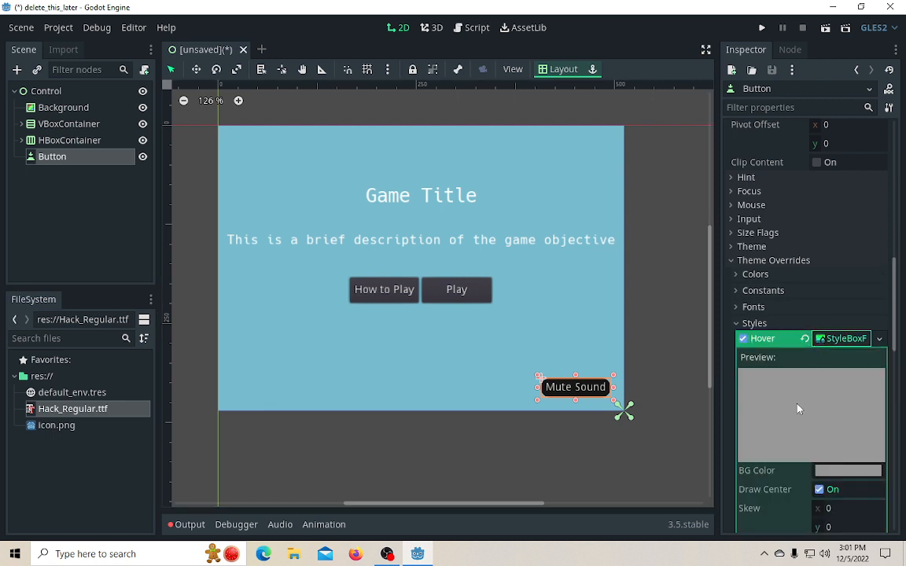
pyautogui.click(841, 470)
pyautogui.click(651, 319)
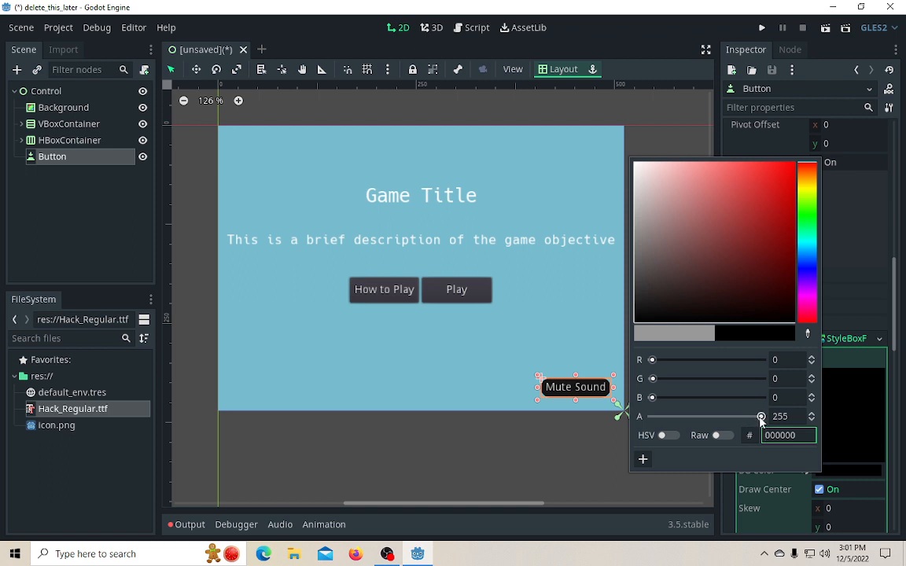
pyautogui.moveTo(760, 416); pyautogui.dragTo(737, 416)
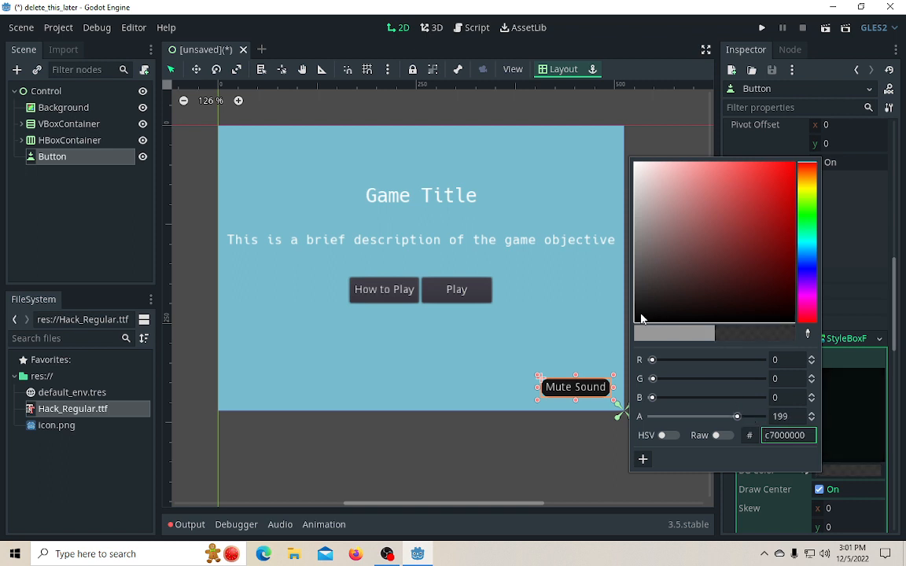
pyautogui.moveTo(639, 318); pyautogui.dragTo(626, 317)
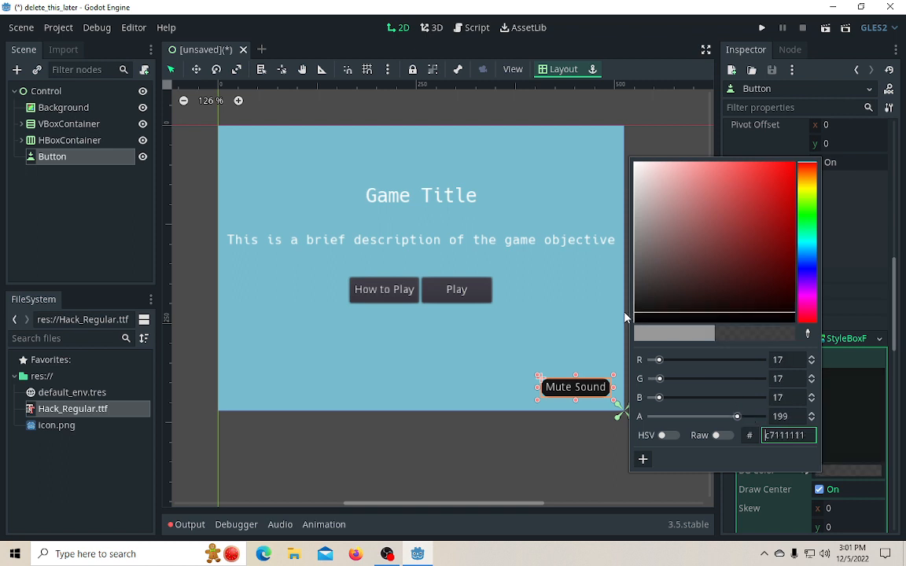
pyautogui.click(496, 385)
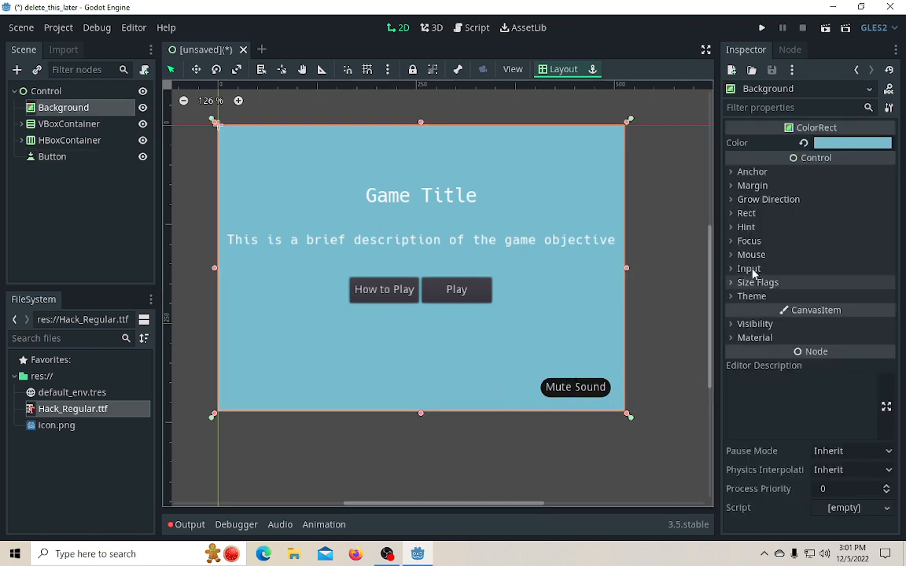
# Step: Set all four corner radii of the Mute Sound button's Hover style to 12
pyautogui.click(577, 393)
pyautogui.scroll(-3, 788, 402)
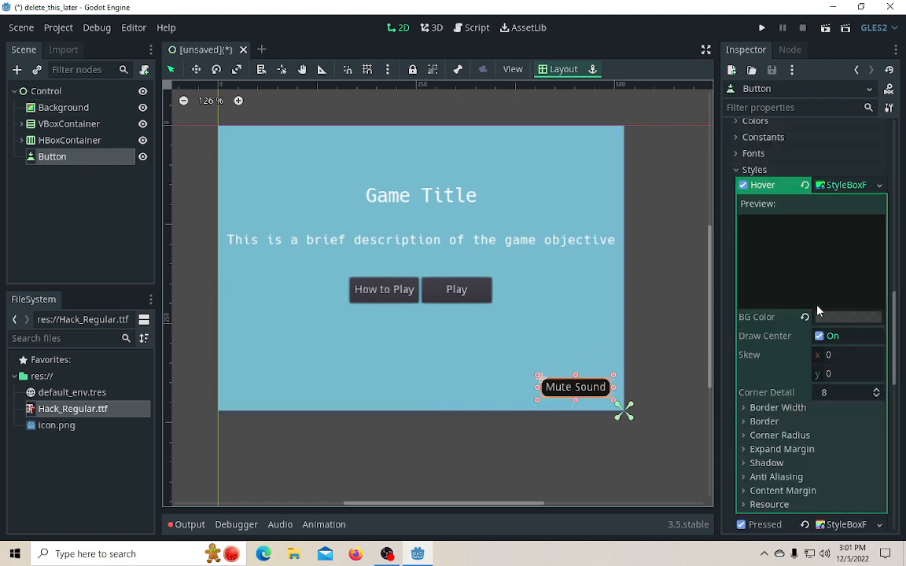
pyautogui.scroll(-1, 786, 381)
pyautogui.click(776, 383)
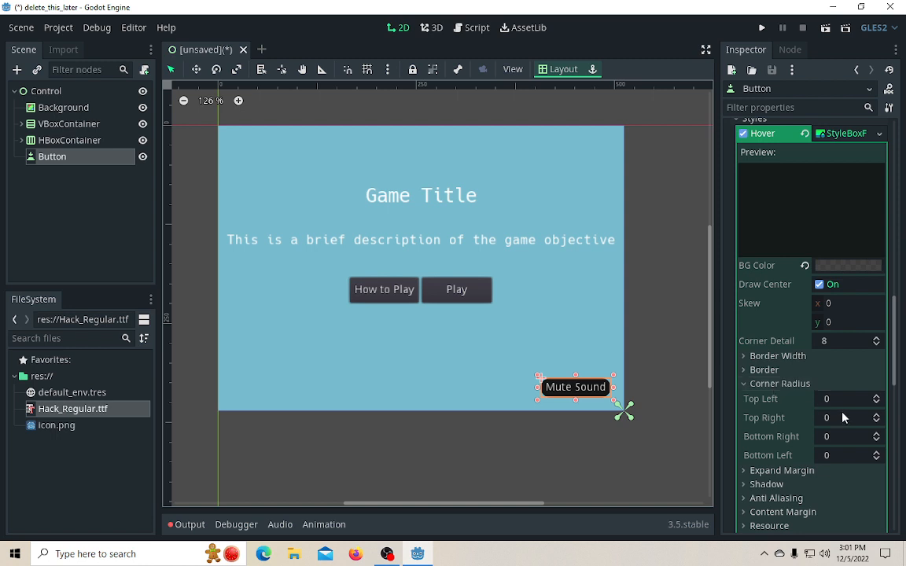
pyautogui.click(844, 400)
pyautogui.write('12')
pyautogui.click(841, 418)
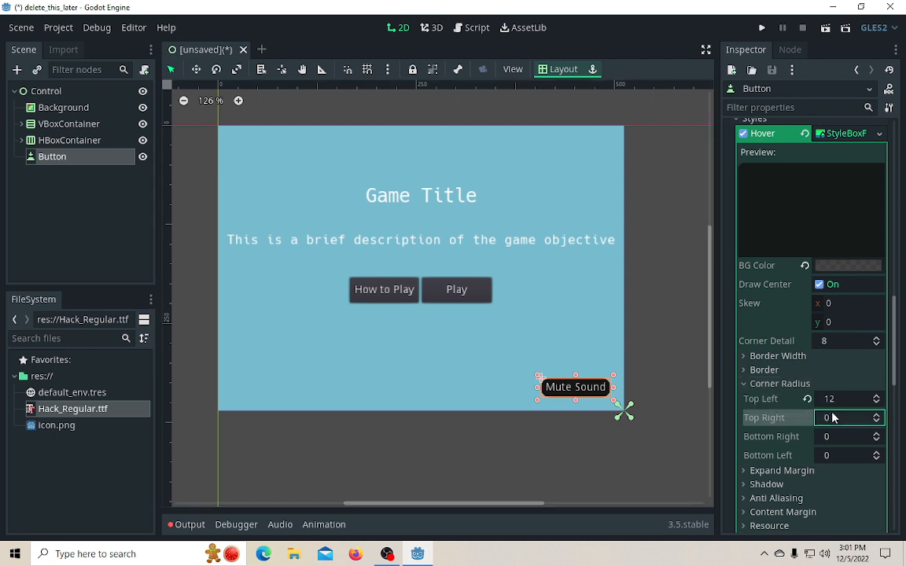
pyautogui.write('12')
pyautogui.click(840, 436)
pyautogui.write('12')
pyautogui.click(839, 455)
pyautogui.write('12')
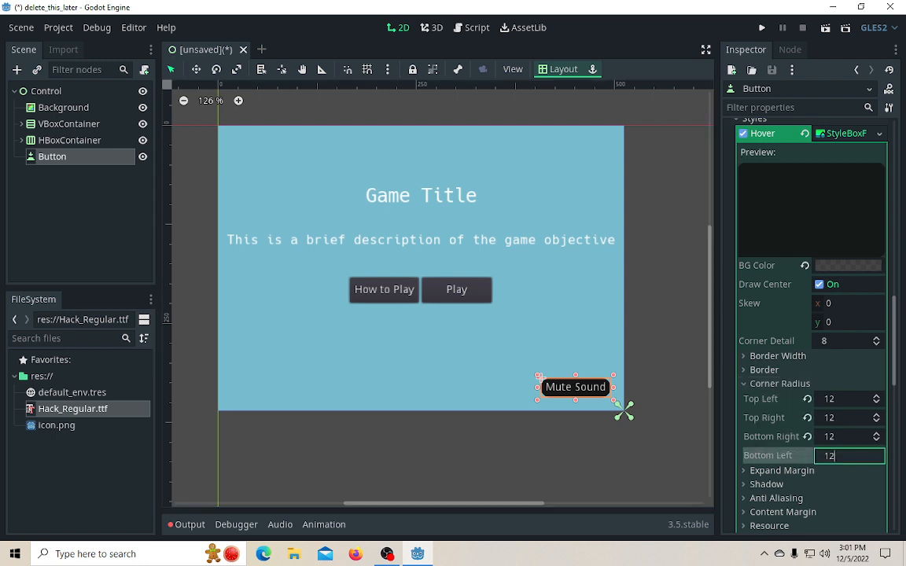
# Step: Set the Mute Sound button's Pressed style background to near-black 060606 with an alpha of 212
pyautogui.scroll(-5, 808, 398)
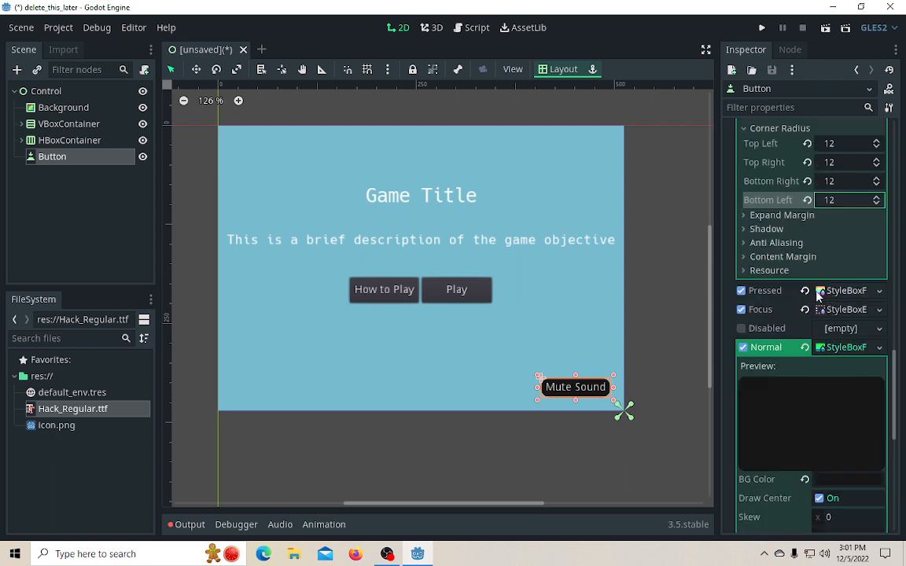
pyautogui.click(844, 291)
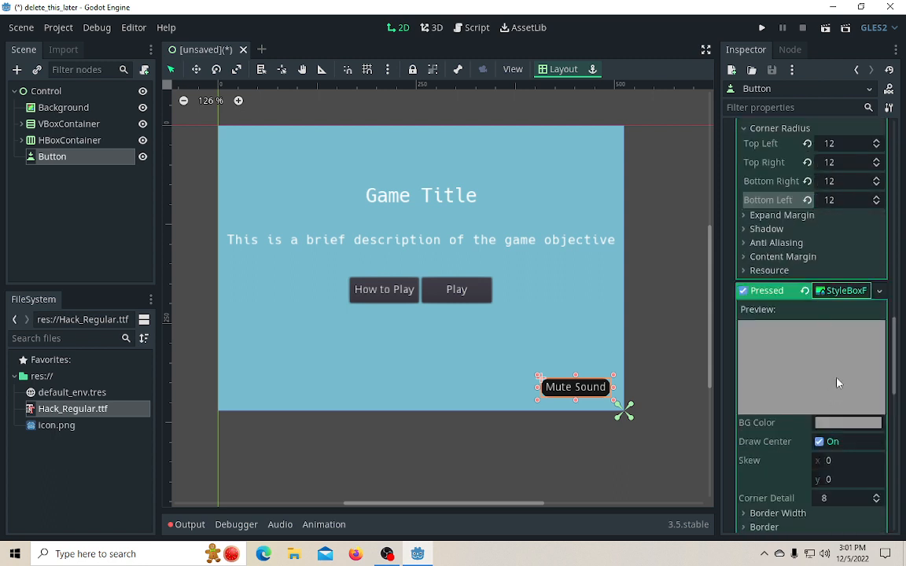
pyautogui.click(839, 423)
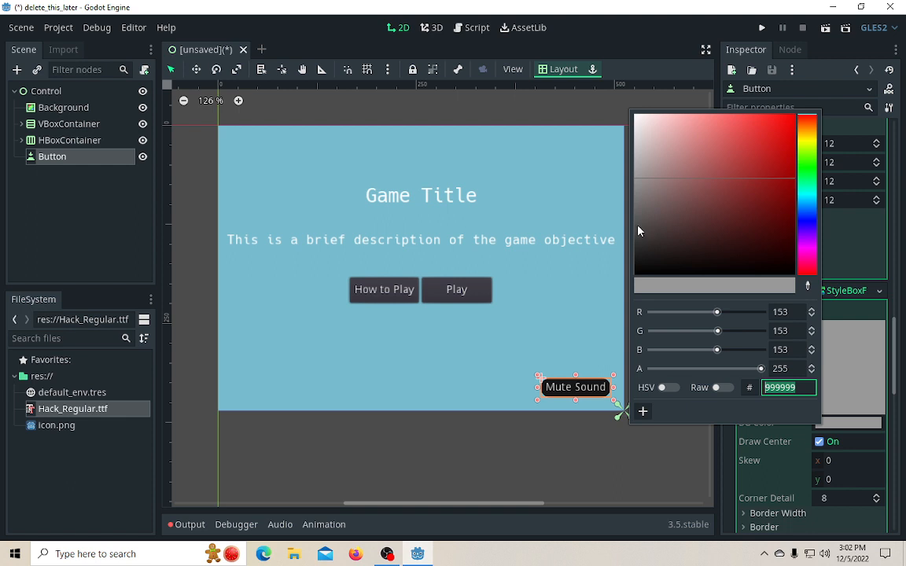
pyautogui.moveTo(761, 369); pyautogui.dragTo(747, 370)
pyautogui.moveTo(653, 269); pyautogui.dragTo(618, 277)
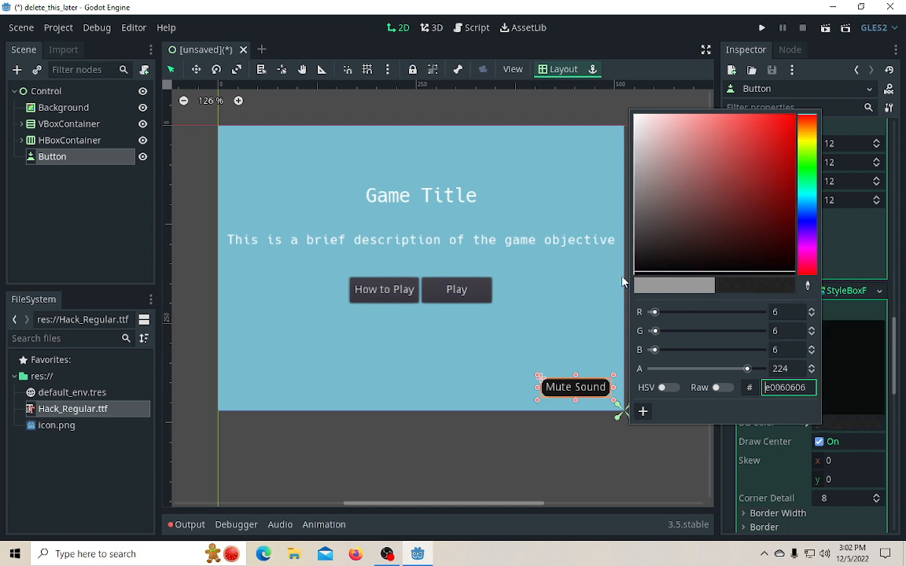
pyautogui.moveTo(747, 369); pyautogui.dragTo(746, 370)
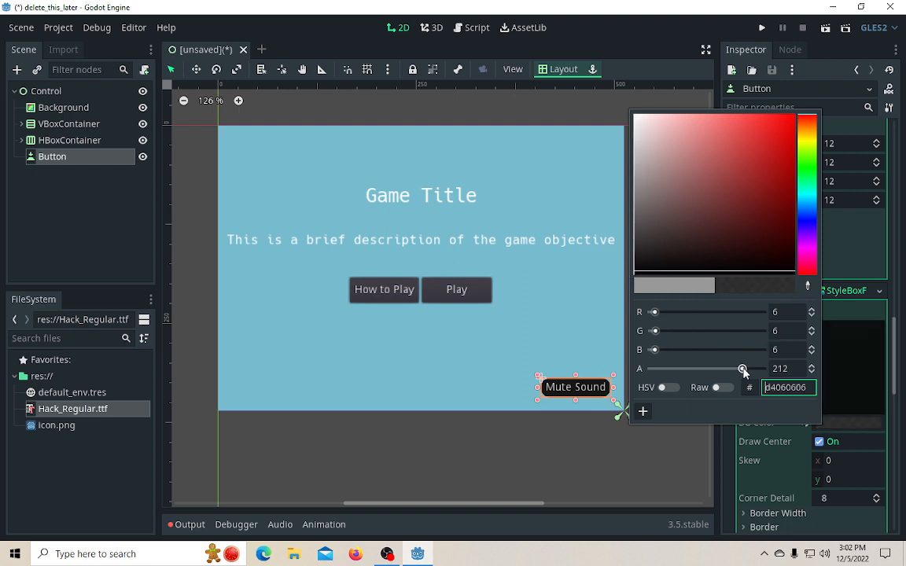
pyautogui.click(443, 389)
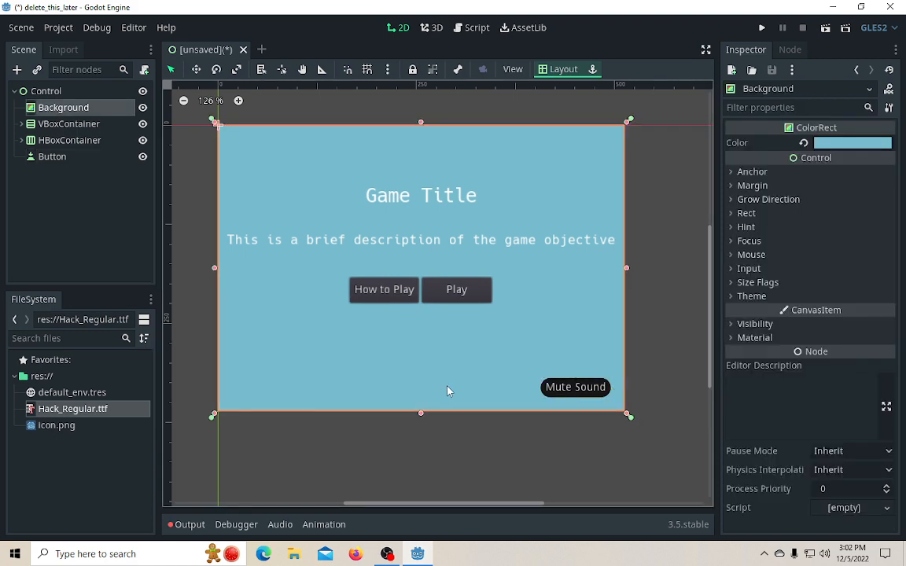
# Step: Set all four corner radii of the Mute Sound button's Pressed style to 12
pyautogui.click(568, 389)
pyautogui.scroll(-10, 806, 389)
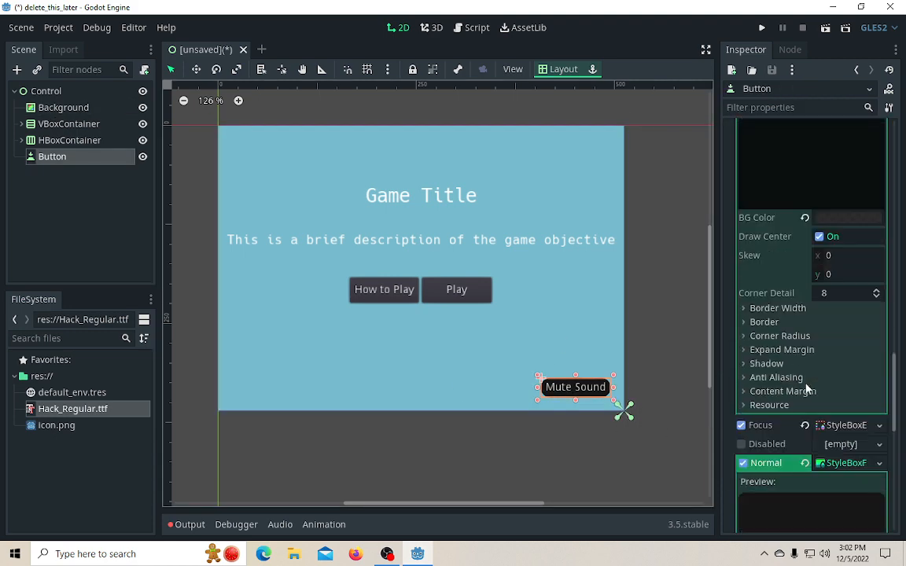
pyautogui.scroll(-5, 805, 394)
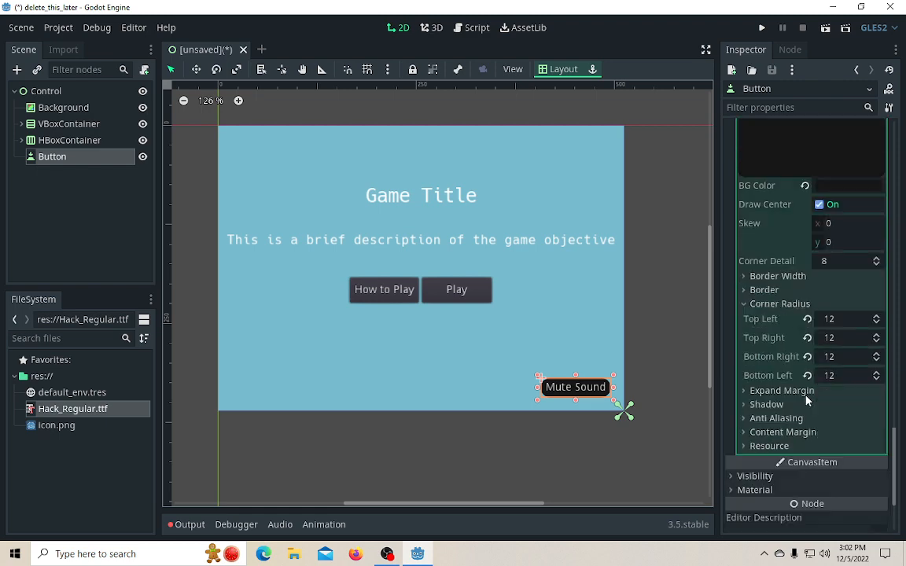
pyautogui.scroll(5, 805, 398)
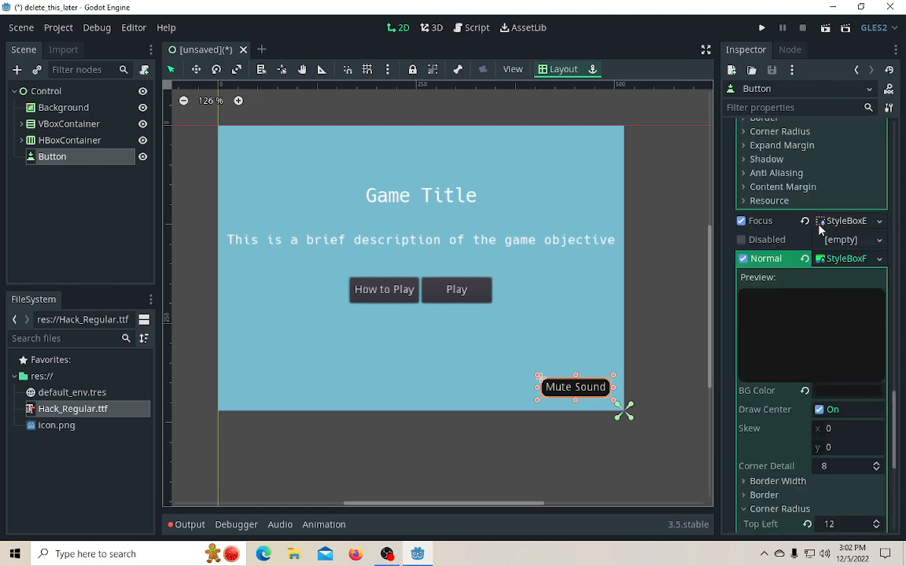
pyautogui.scroll(-5, 809, 323)
pyautogui.click(776, 284)
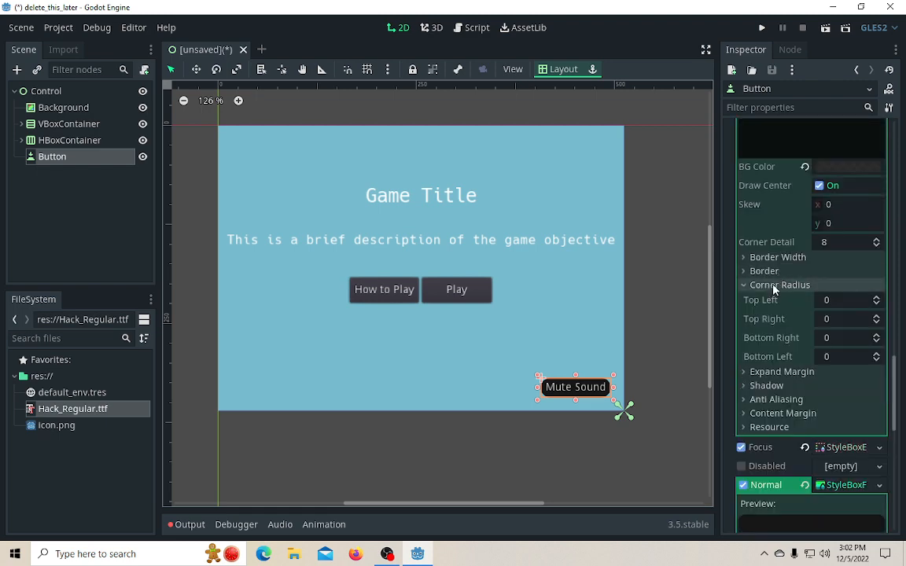
pyautogui.click(838, 300)
pyautogui.write('12')
pyautogui.press('Tab')
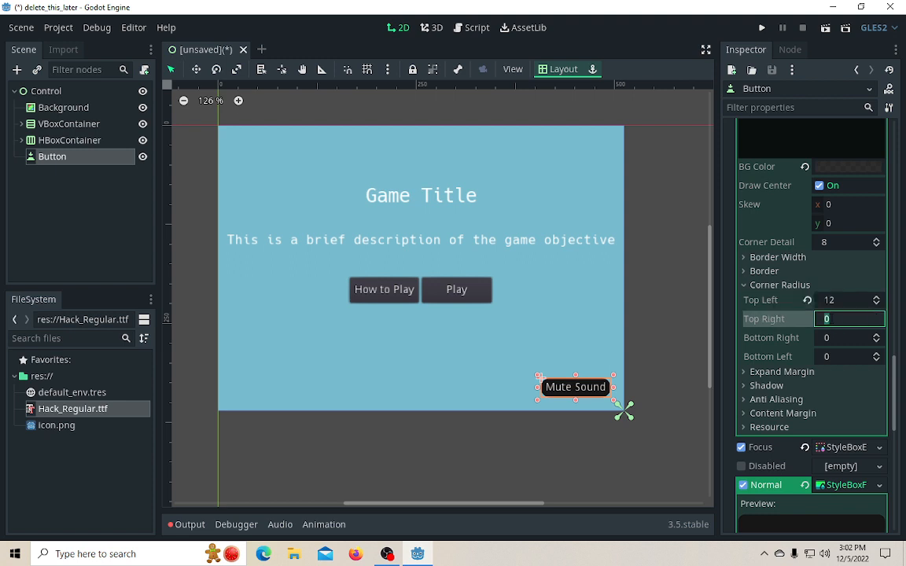
pyautogui.write('12')
pyautogui.press('Tab')
pyautogui.write('12')
pyautogui.press('Tab')
pyautogui.write('12')
pyautogui.press('Return')
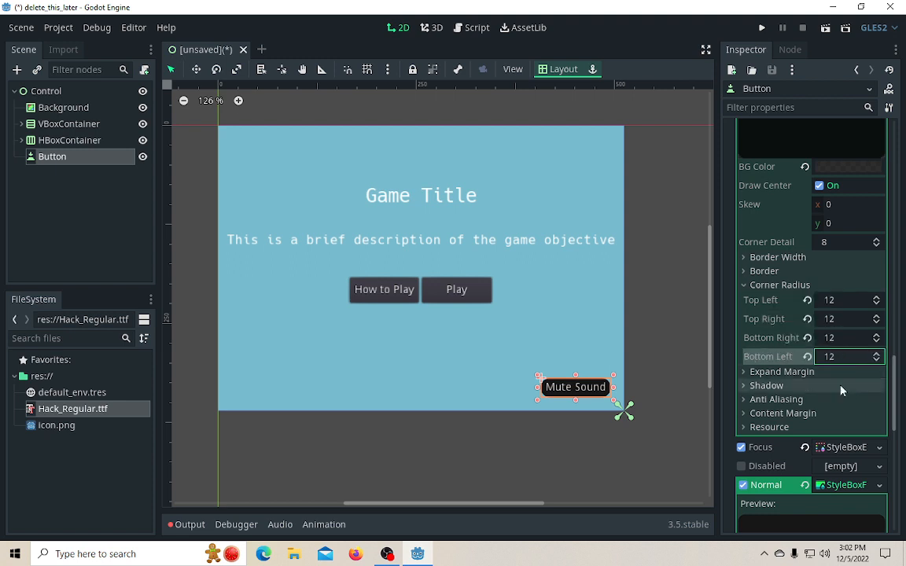
# Step: Read the description of the Corner Detail property in the Mute Sound button's Normal style
pyautogui.scroll(-3, 809, 409)
pyautogui.scroll(-5, 818, 407)
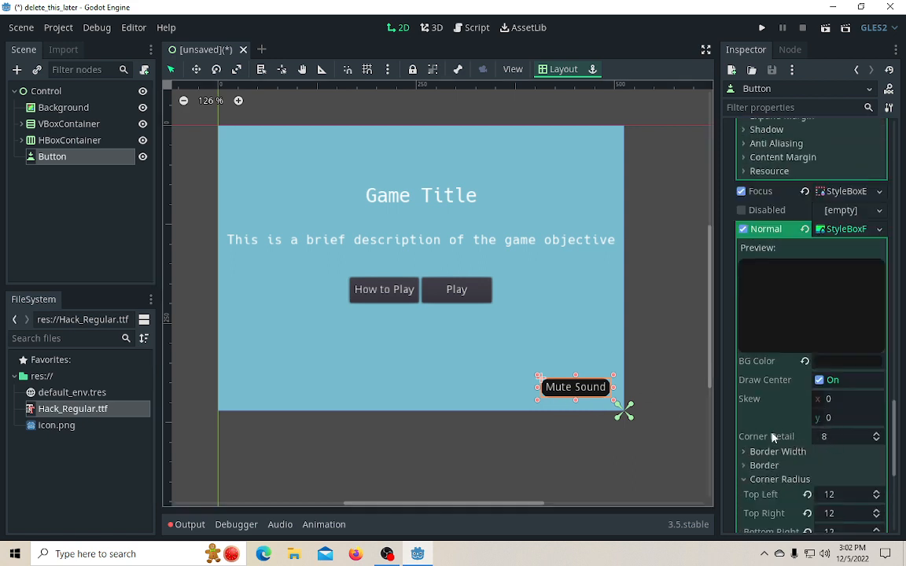
pyautogui.moveTo(773, 439)
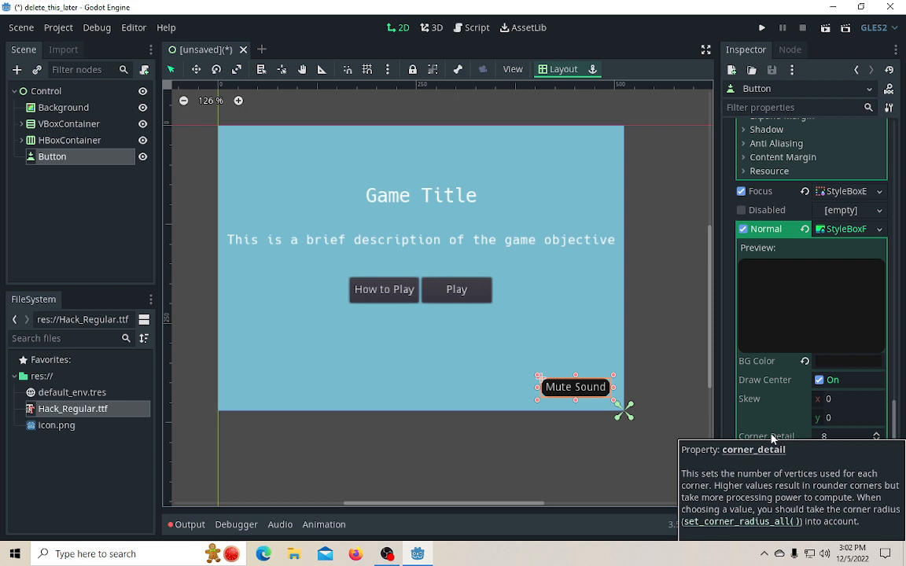
pyautogui.scroll(-3, 773, 438)
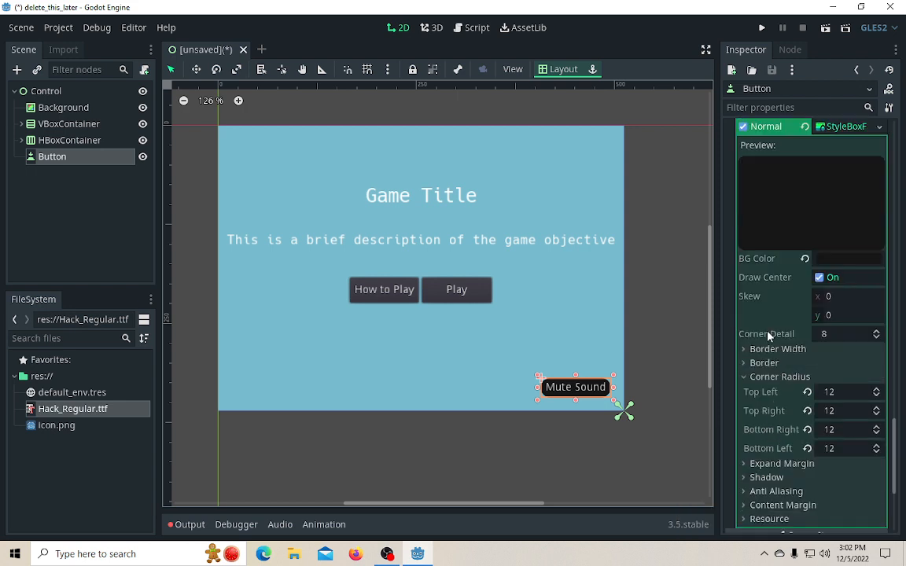
pyautogui.moveTo(769, 335)
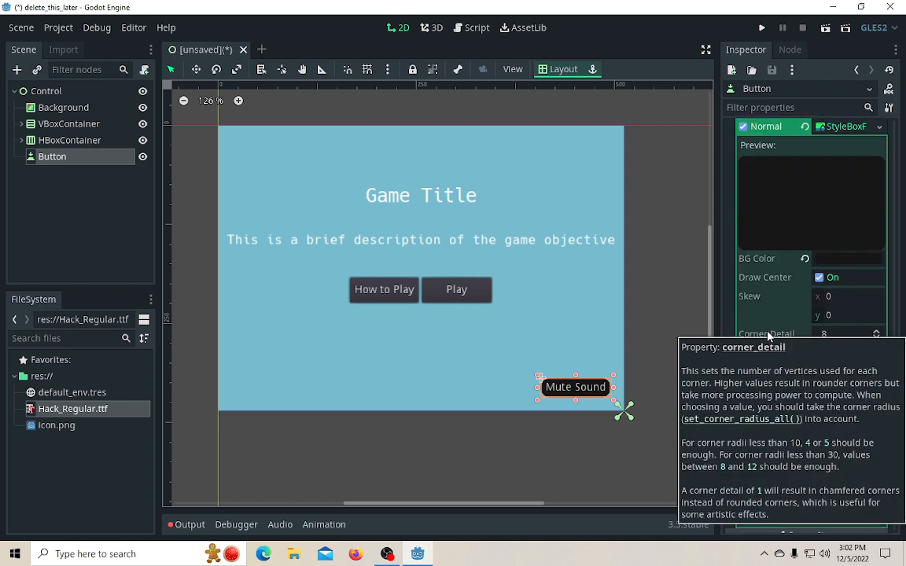
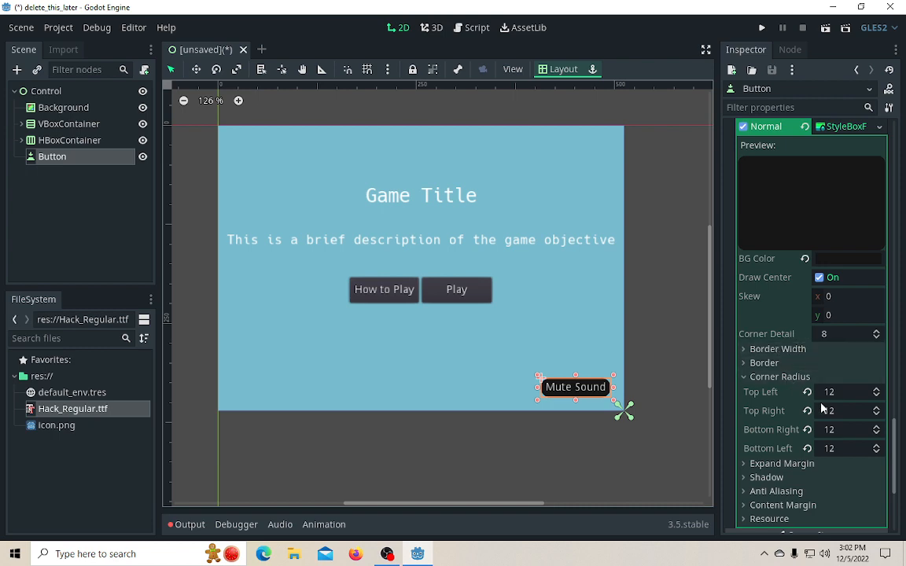
pyautogui.scroll(-5, 821, 408)
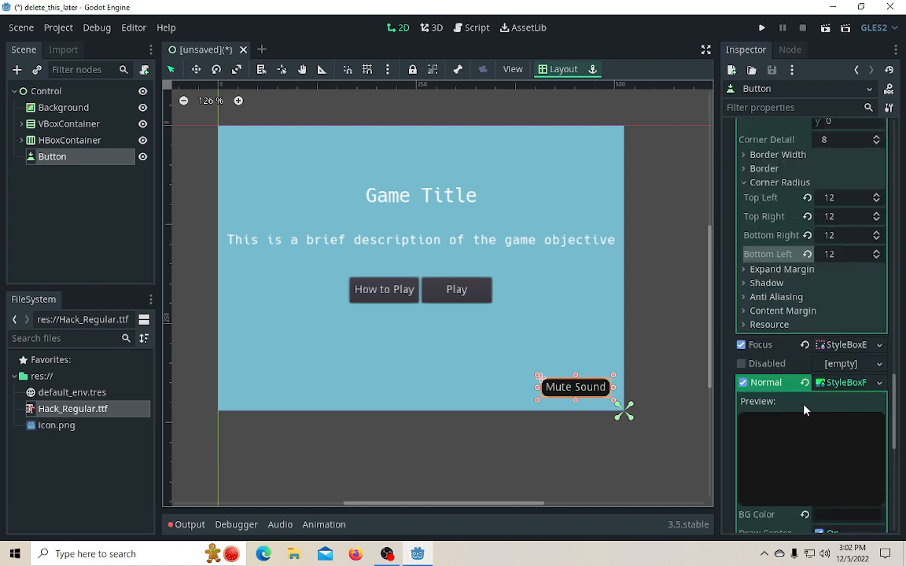
# Step: Enable the Normal, Hover, Pressed and Focus style overrides for the Play button
pyautogui.click(504, 358)
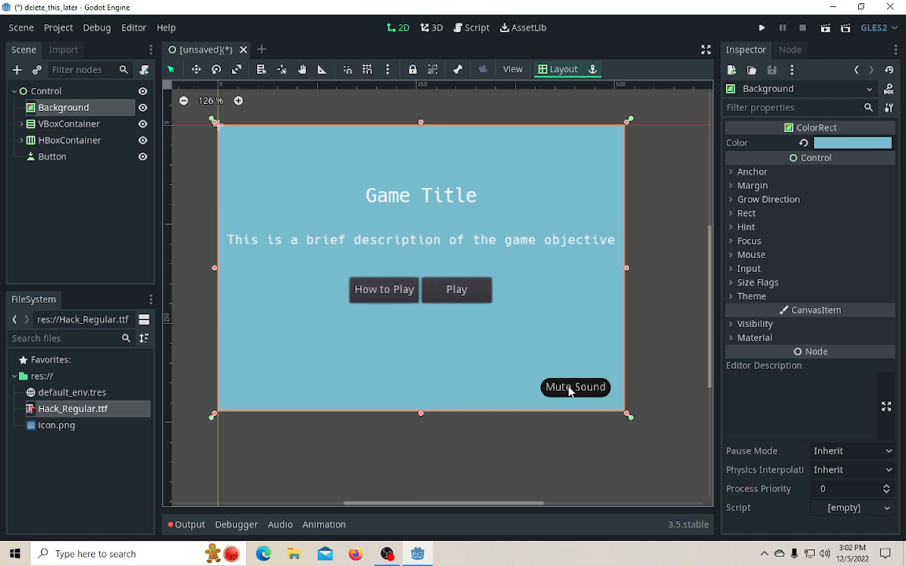
pyautogui.click(387, 297)
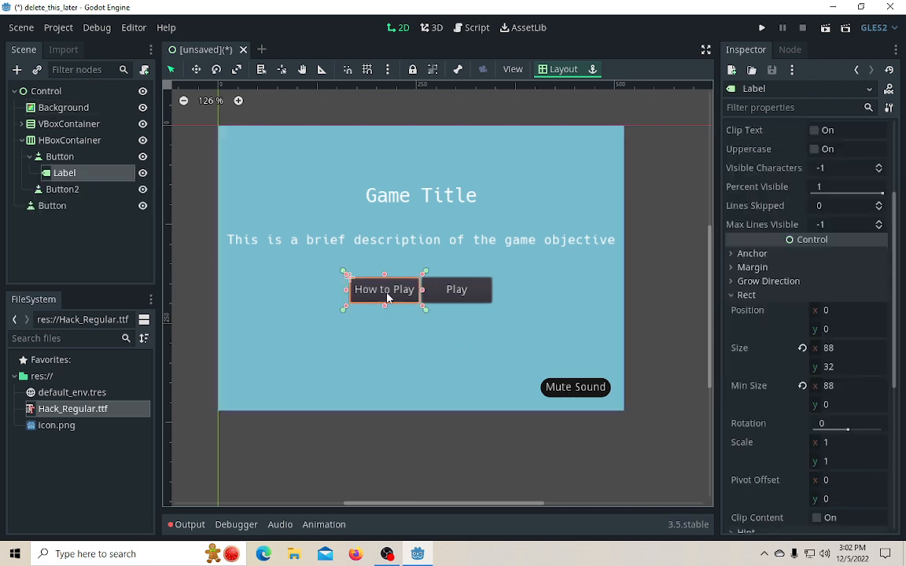
pyautogui.click(462, 290)
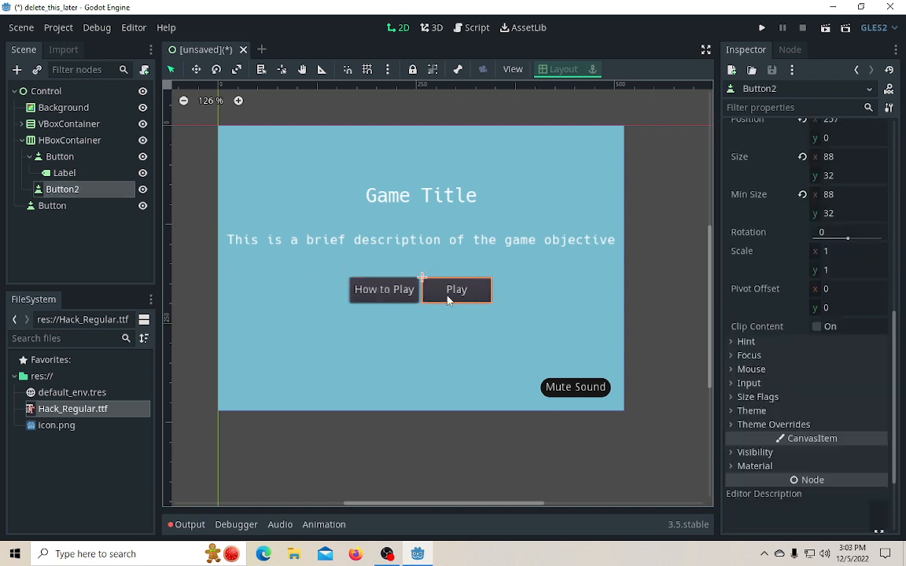
pyautogui.scroll(-3, 755, 314)
pyautogui.click(753, 311)
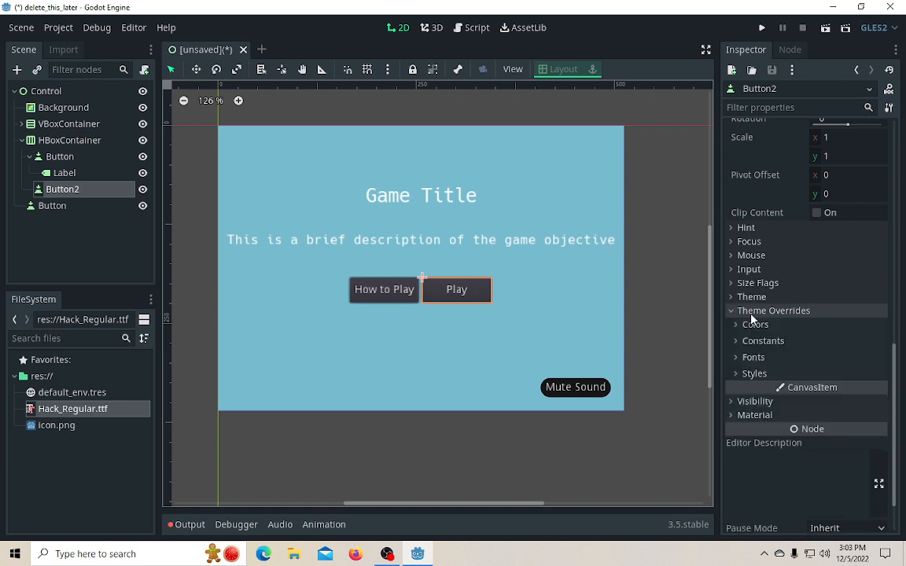
pyautogui.click(753, 375)
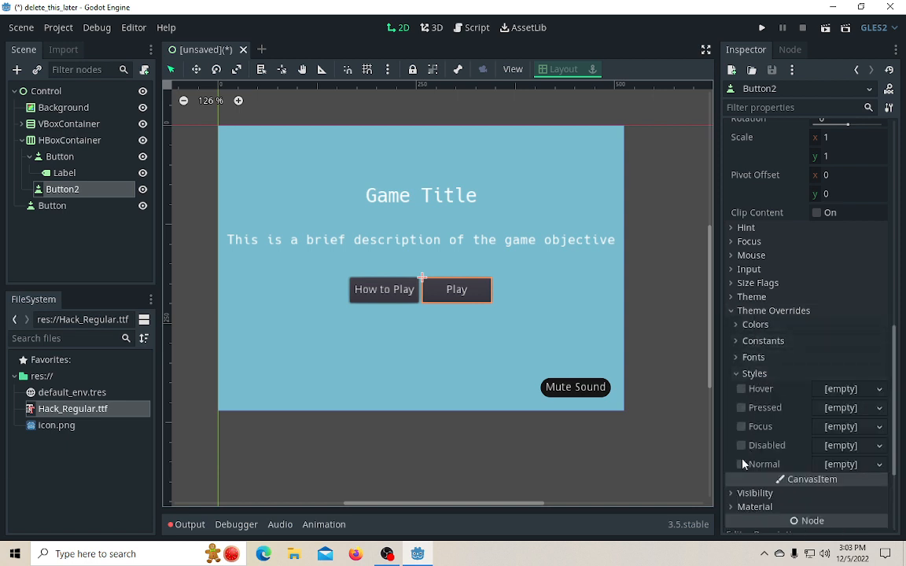
pyautogui.click(741, 464)
pyautogui.click(741, 388)
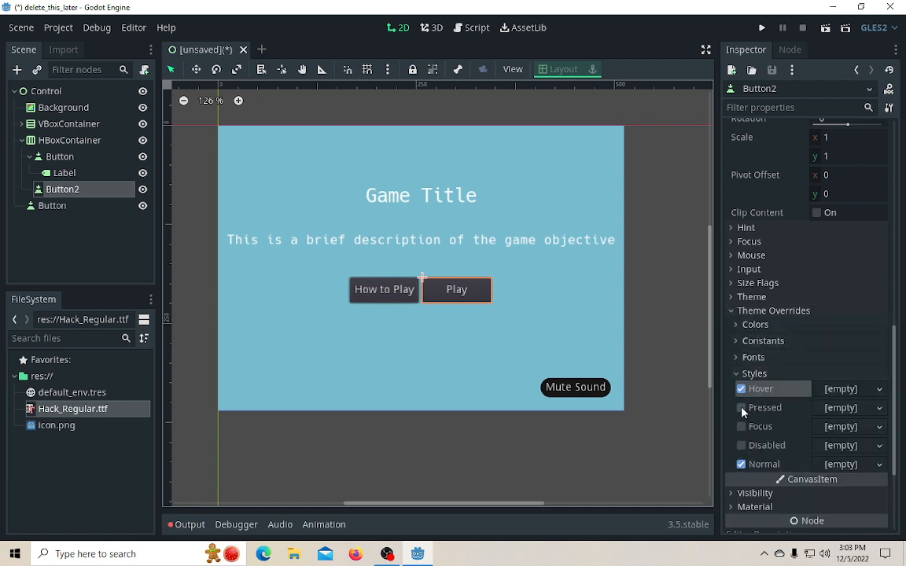
pyautogui.click(741, 408)
pyautogui.click(741, 426)
# Step: Assign a new StyleBoxFlat to the Play button's Normal, Pressed and Hover styles and a StyleBoxEmpty to its Focus style
pyautogui.click(848, 464)
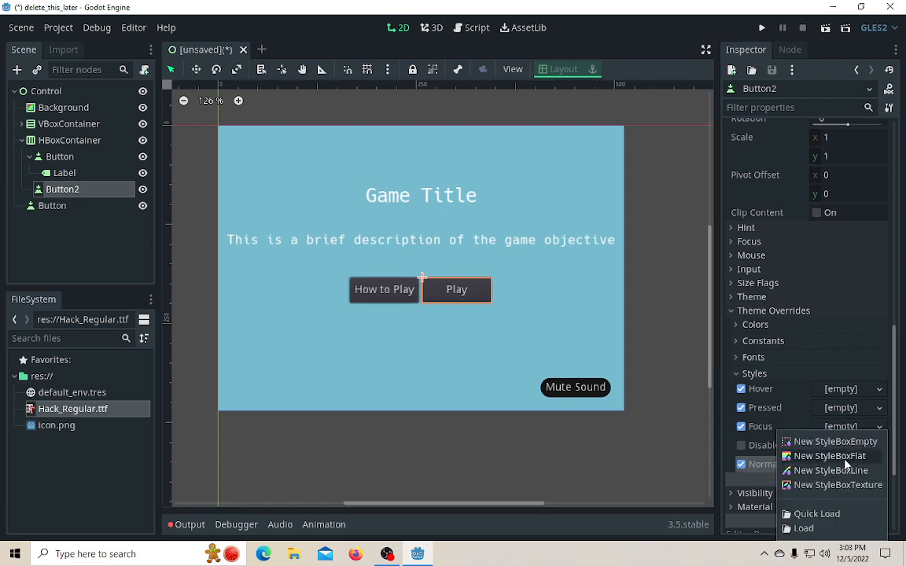
pyautogui.click(846, 457)
pyautogui.click(844, 428)
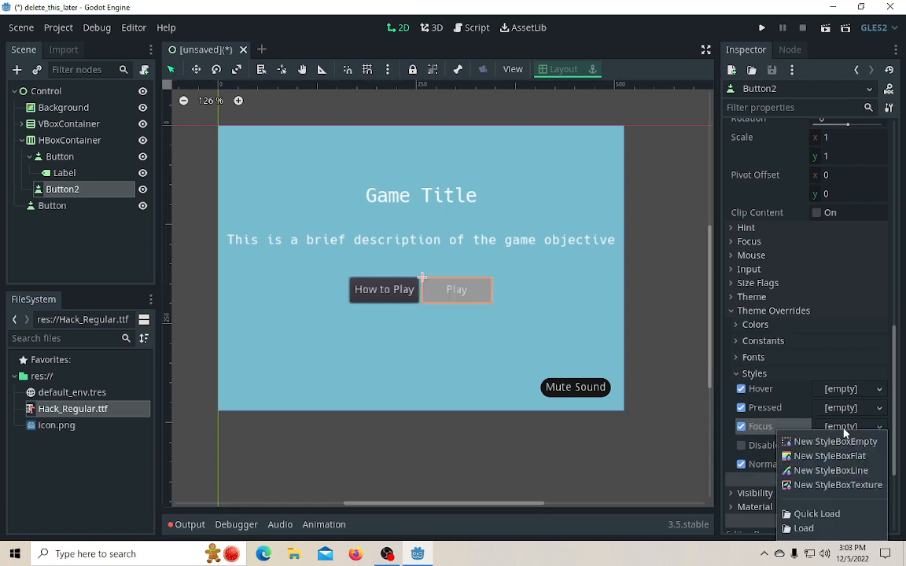
pyautogui.click(822, 441)
pyautogui.click(839, 408)
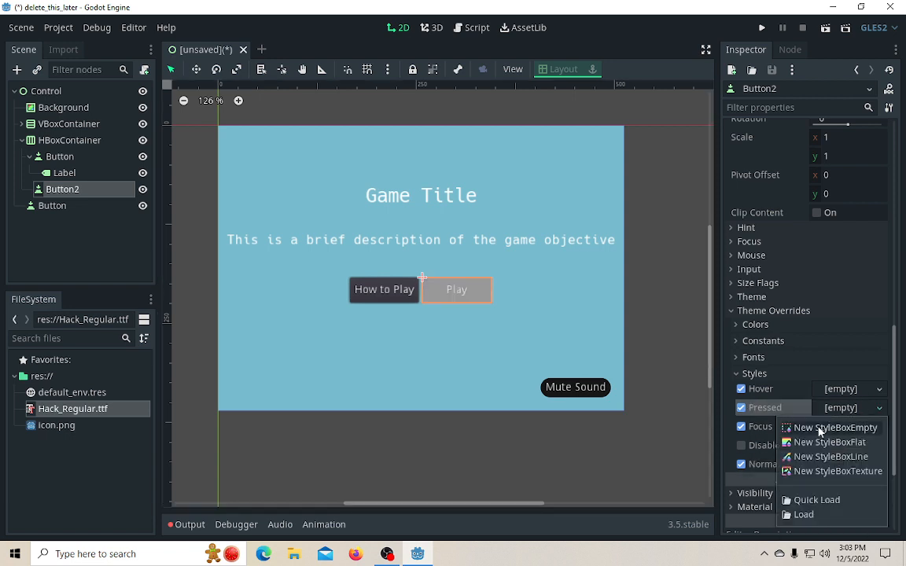
pyautogui.click(827, 442)
pyautogui.click(842, 389)
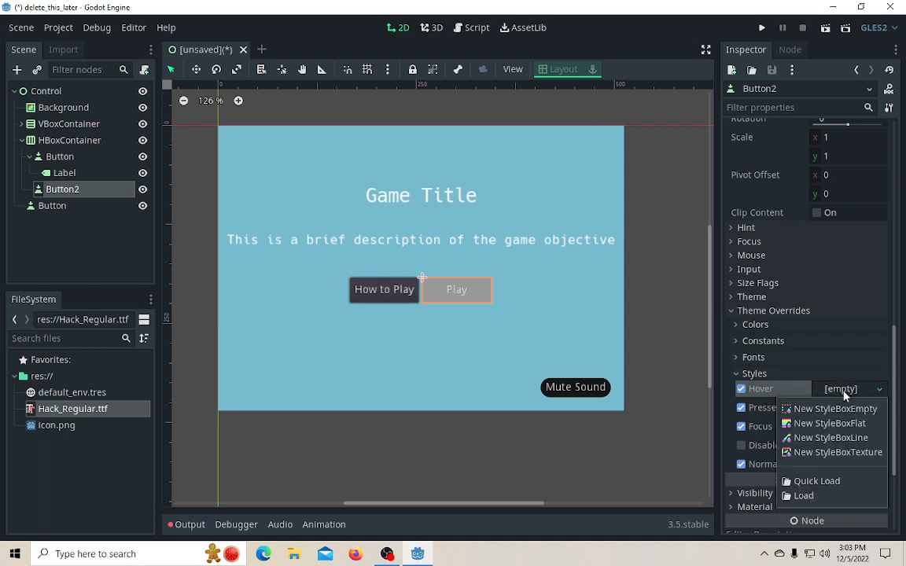
pyautogui.click(824, 426)
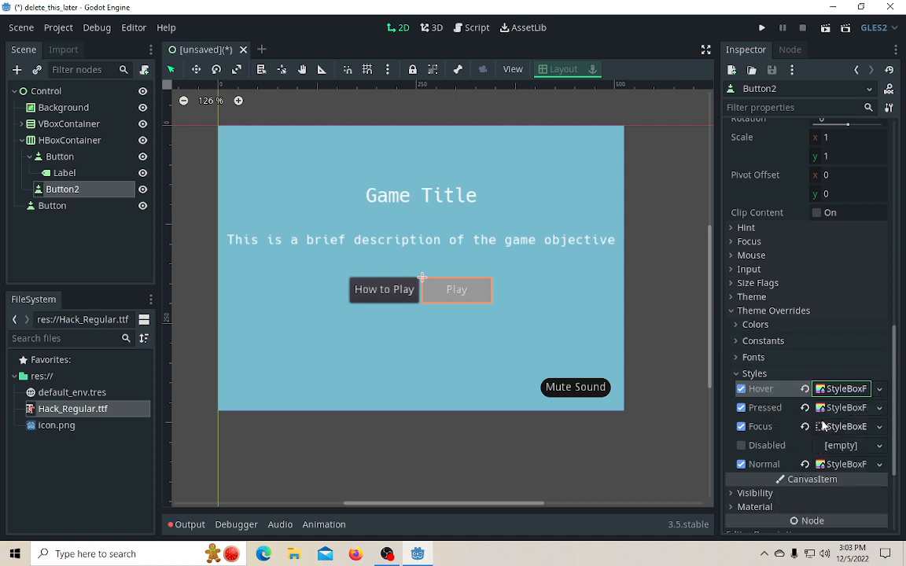
pyautogui.click(379, 293)
pyautogui.scroll(-5, 786, 361)
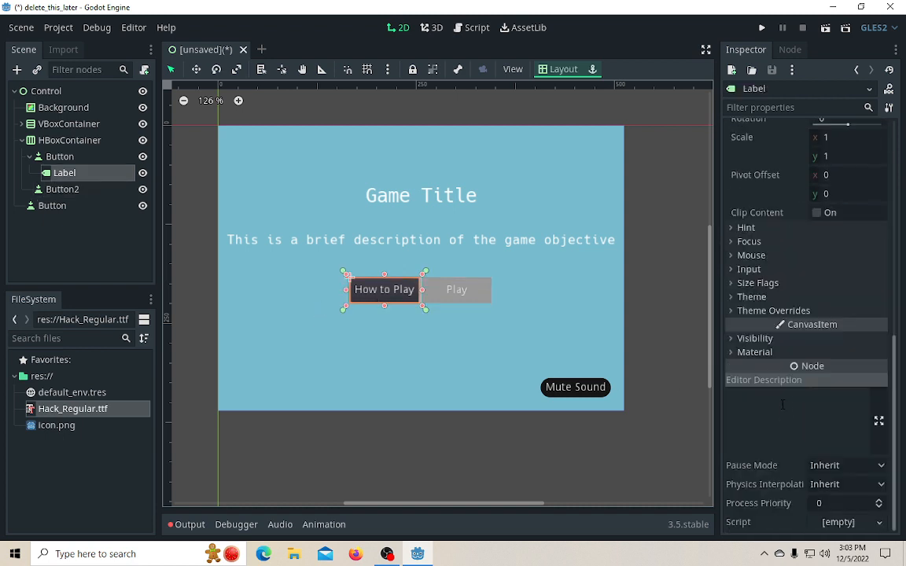
pyautogui.click(759, 311)
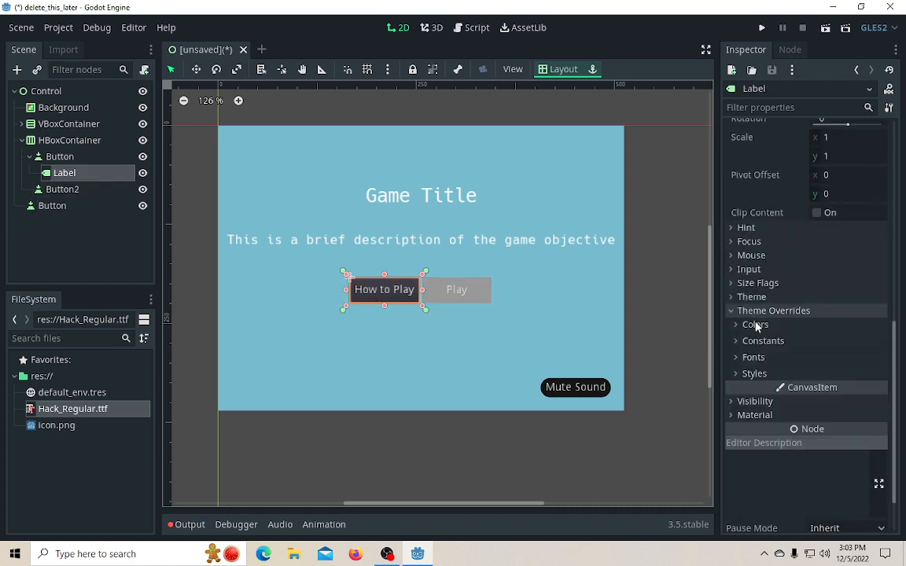
pyautogui.click(753, 373)
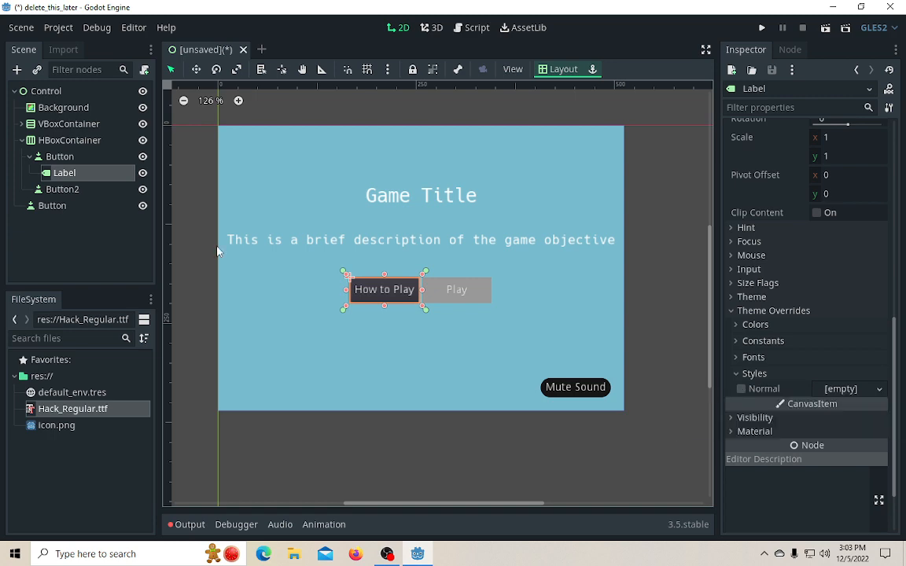
# Step: Enable the Normal, Focus, Pressed and Hover style overrides for the How to Play button, the parent of its Label
pyautogui.click(49, 158)
pyautogui.scroll(-10, 775, 409)
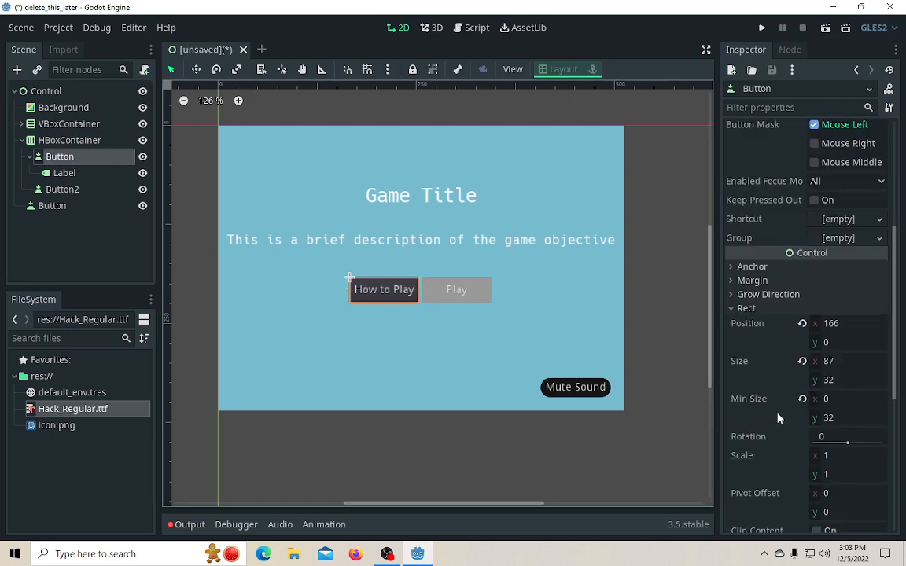
pyautogui.click(759, 321)
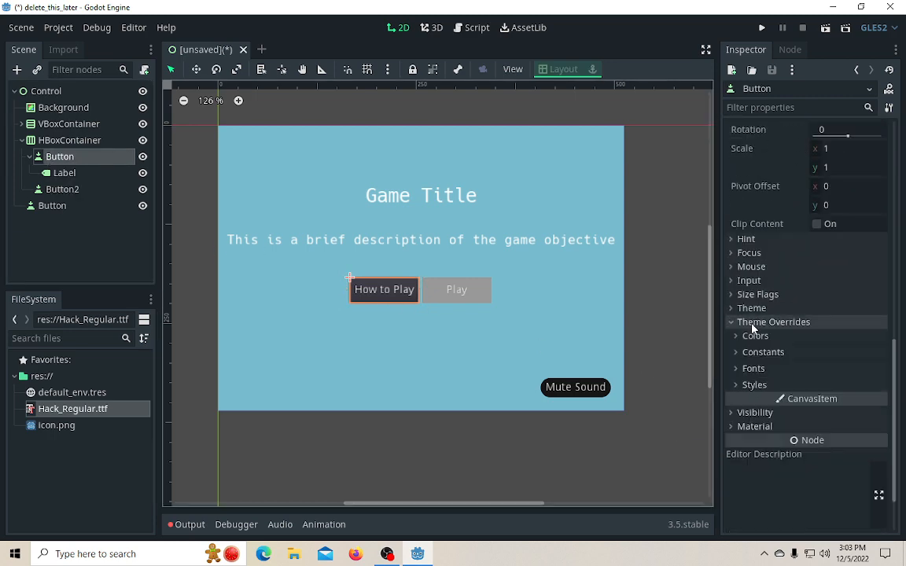
pyautogui.click(755, 386)
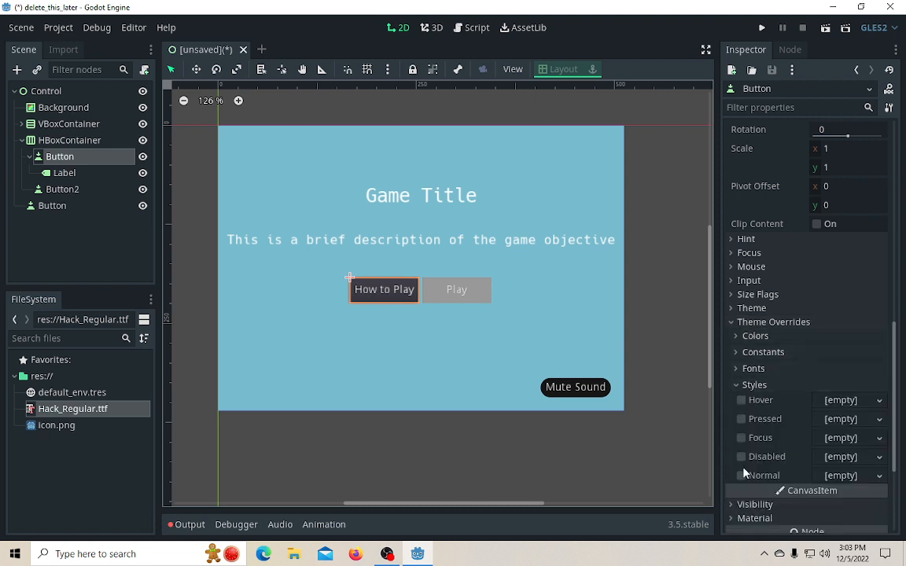
pyautogui.click(741, 477)
pyautogui.click(741, 438)
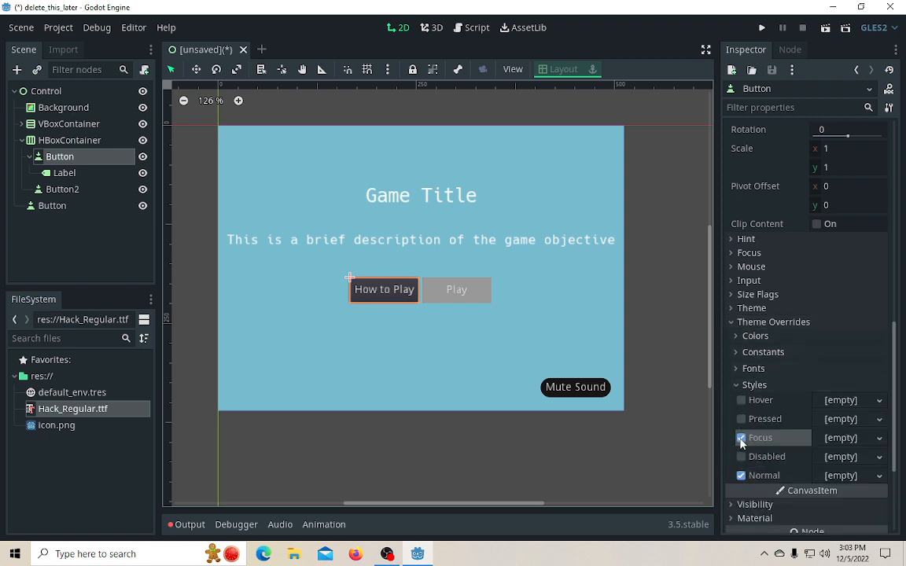
pyautogui.click(741, 419)
pyautogui.click(741, 400)
# Step: Assign a new StyleBoxFlat to the How to Play button's Normal, Pressed and Hover styles and a StyleBoxEmpty to its Focus style
pyautogui.click(836, 477)
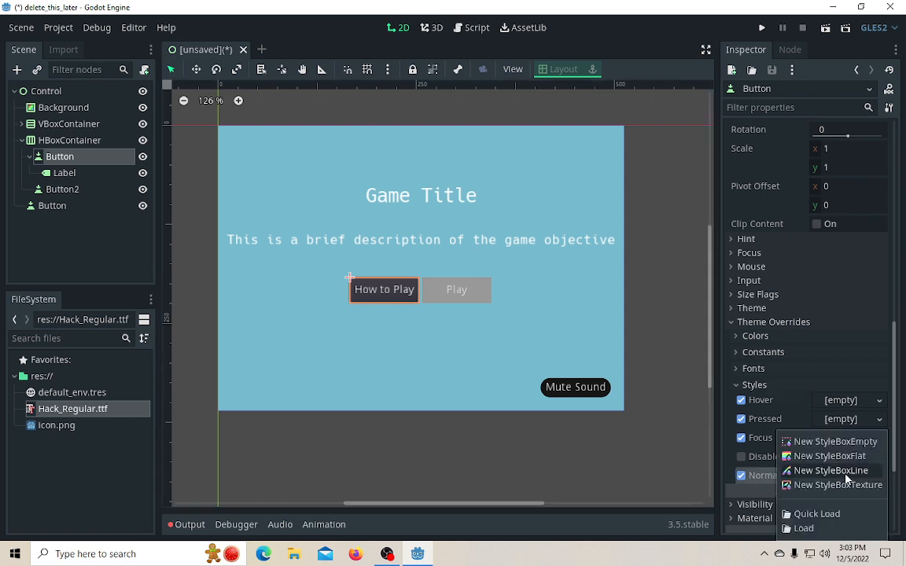
pyautogui.click(822, 457)
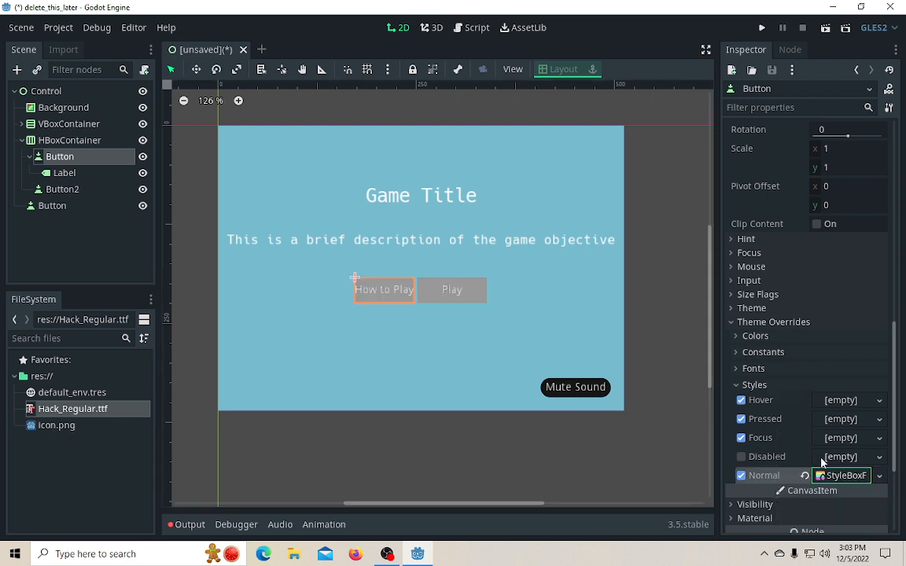
pyautogui.click(842, 437)
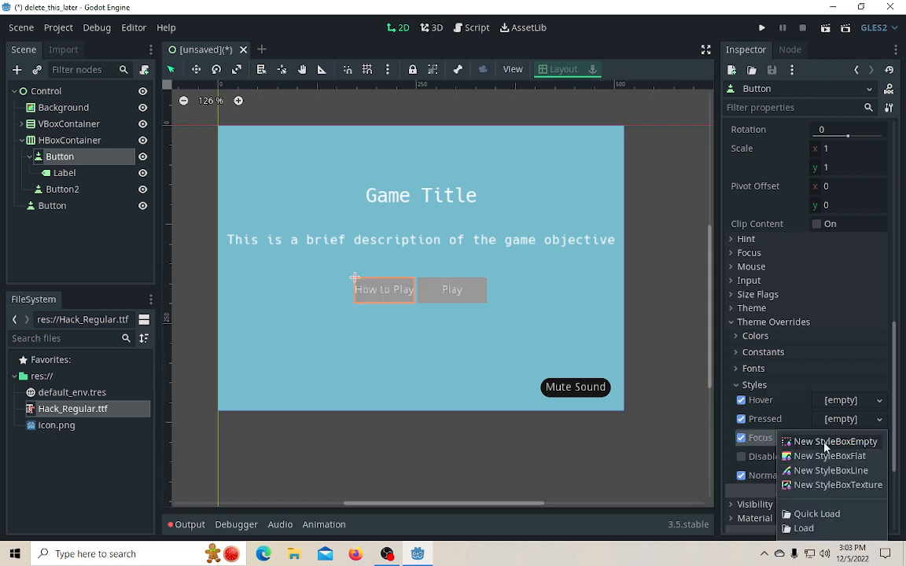
pyautogui.click(826, 442)
pyautogui.click(841, 419)
pyautogui.click(827, 456)
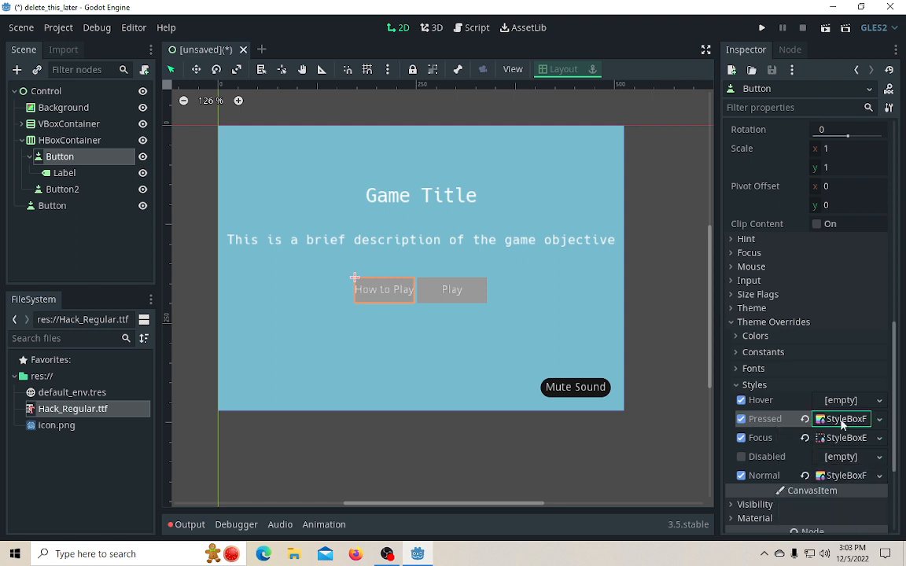
pyautogui.click(842, 400)
pyautogui.click(826, 436)
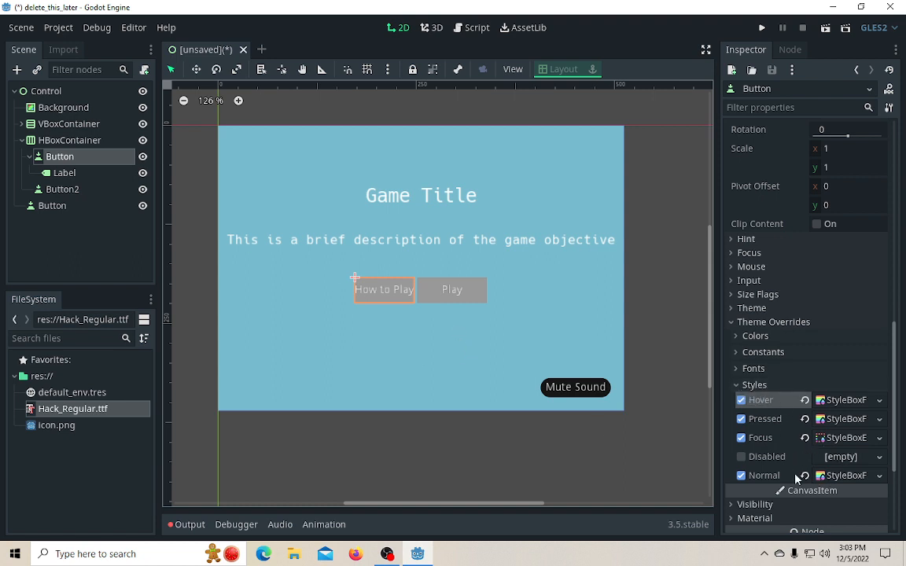
# Step: Make the background color of the How to Play button's Normal style fully transparent with an alpha of 0
pyautogui.click(846, 476)
pyautogui.scroll(-5, 842, 425)
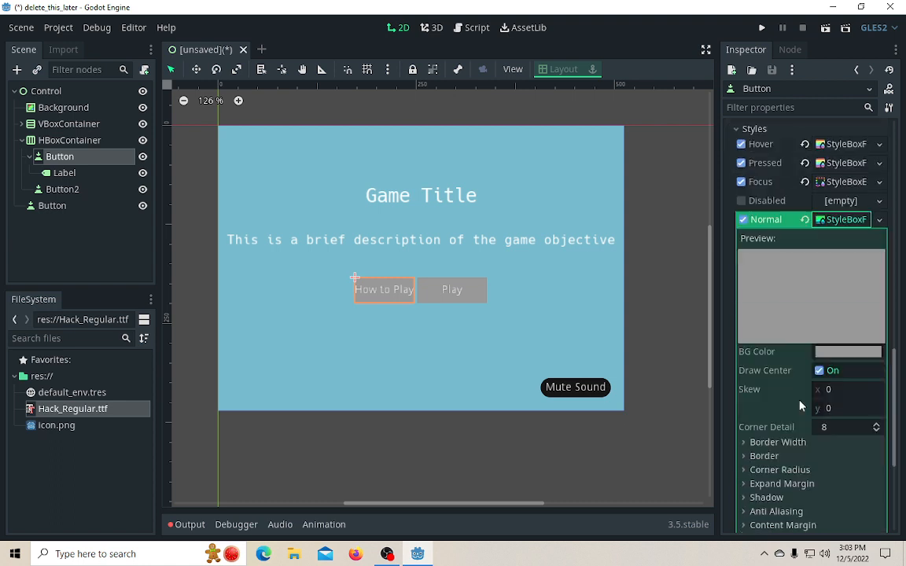
pyautogui.click(843, 351)
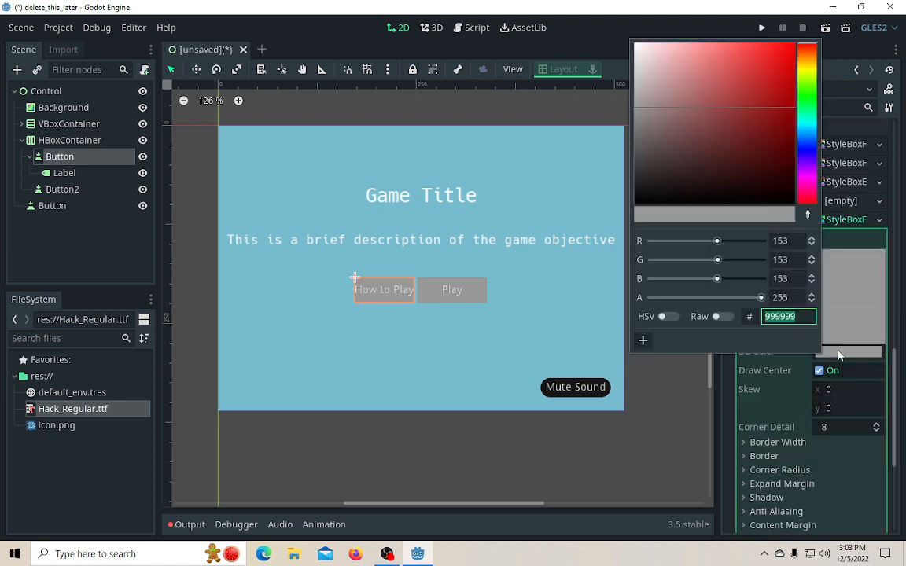
pyautogui.moveTo(761, 303); pyautogui.dragTo(607, 309)
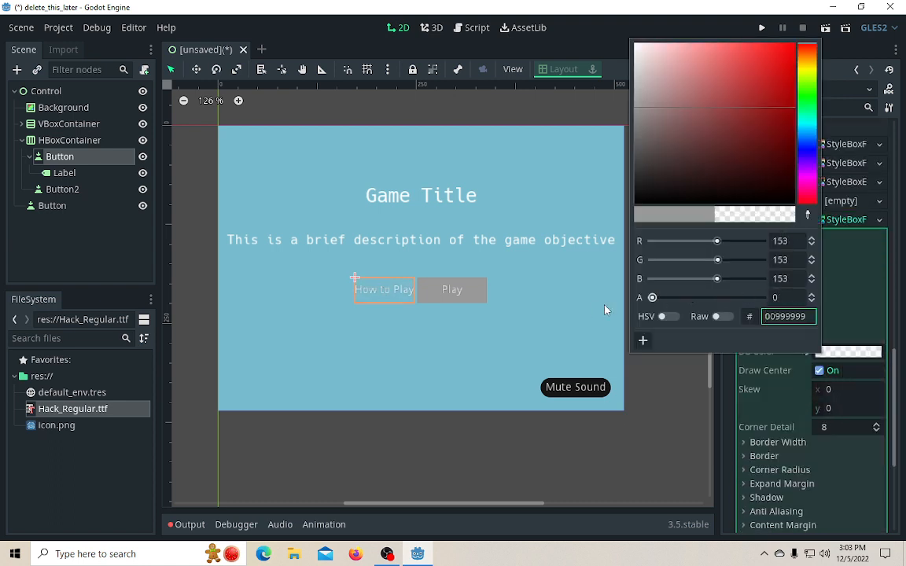
pyautogui.click(493, 352)
# Step: Apply the Full Rect layout to the How to Play button's Label and compare its outline with the parent button's
pyautogui.click(383, 295)
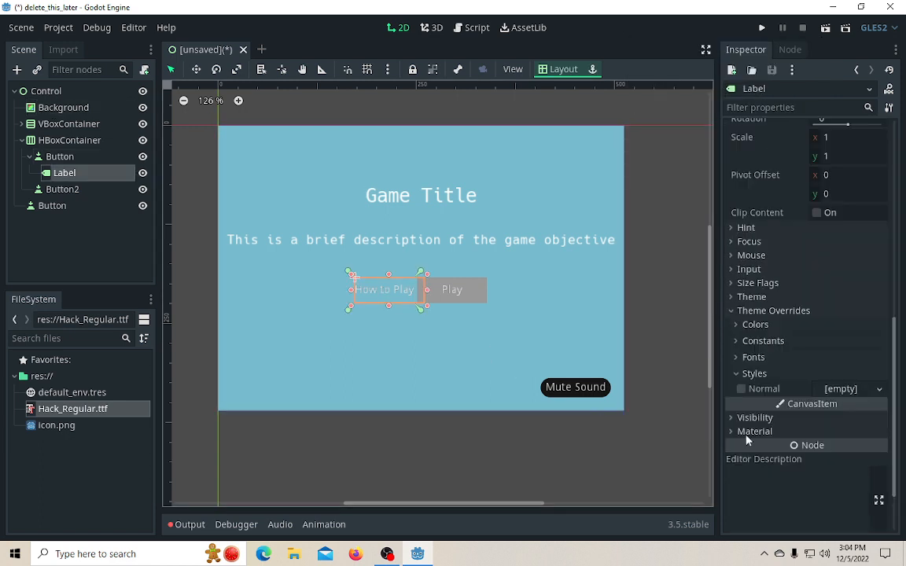
pyautogui.click(430, 303)
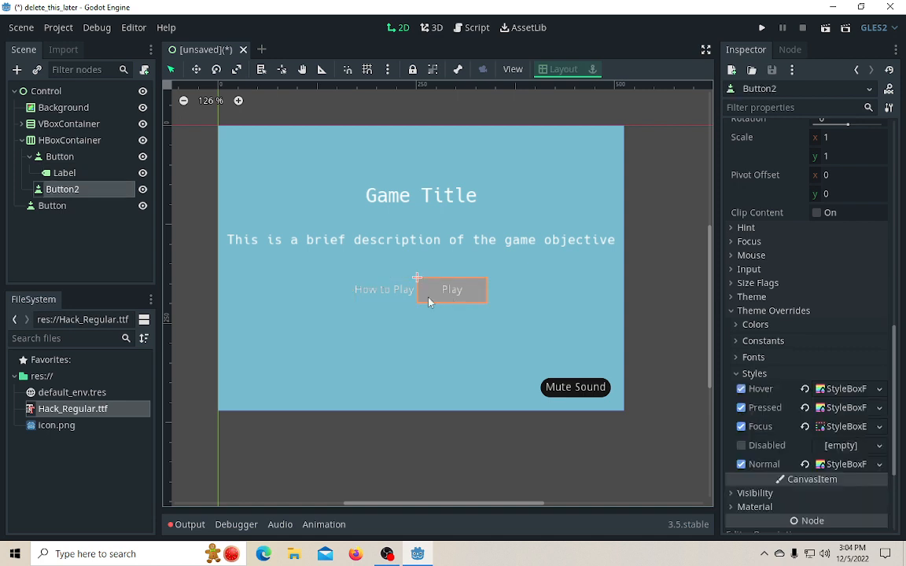
pyautogui.click(399, 295)
pyautogui.click(59, 159)
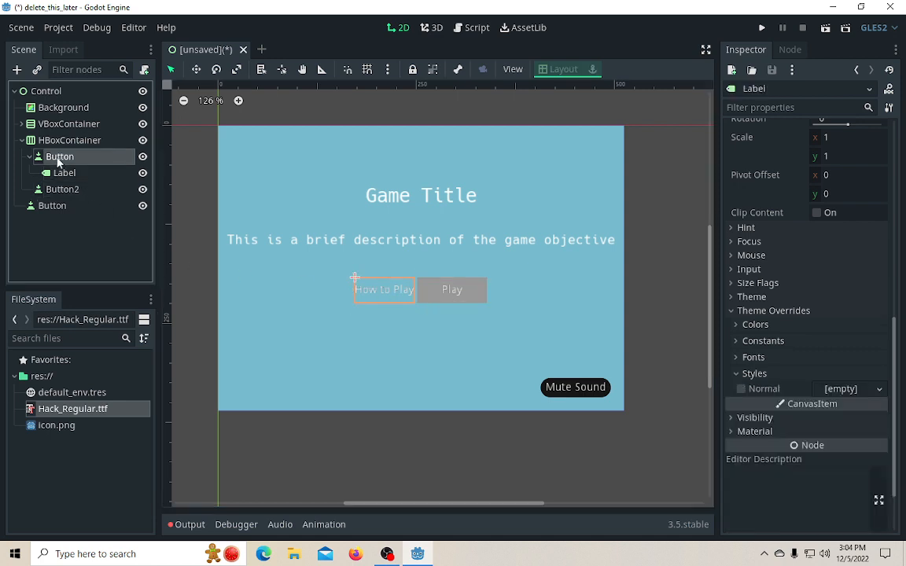
pyautogui.click(59, 174)
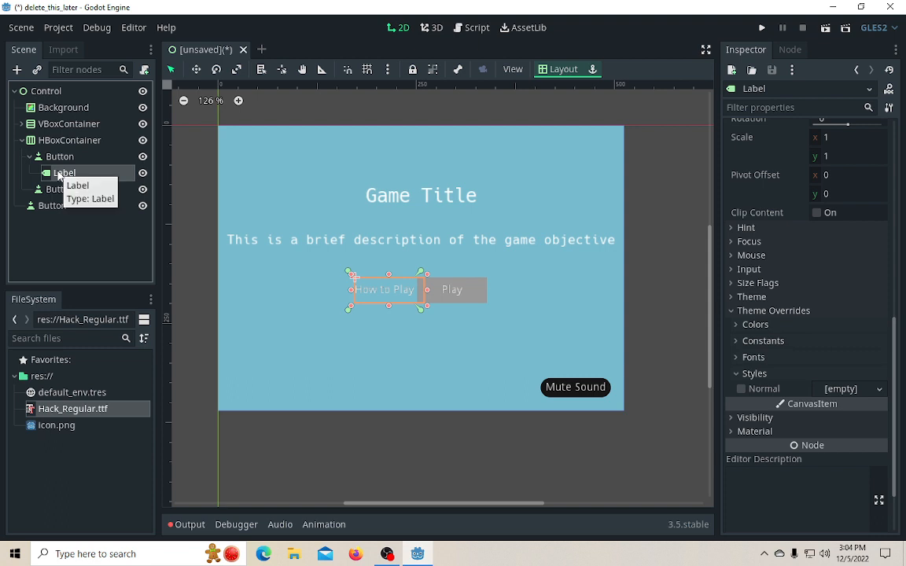
pyautogui.click(61, 162)
pyautogui.click(63, 173)
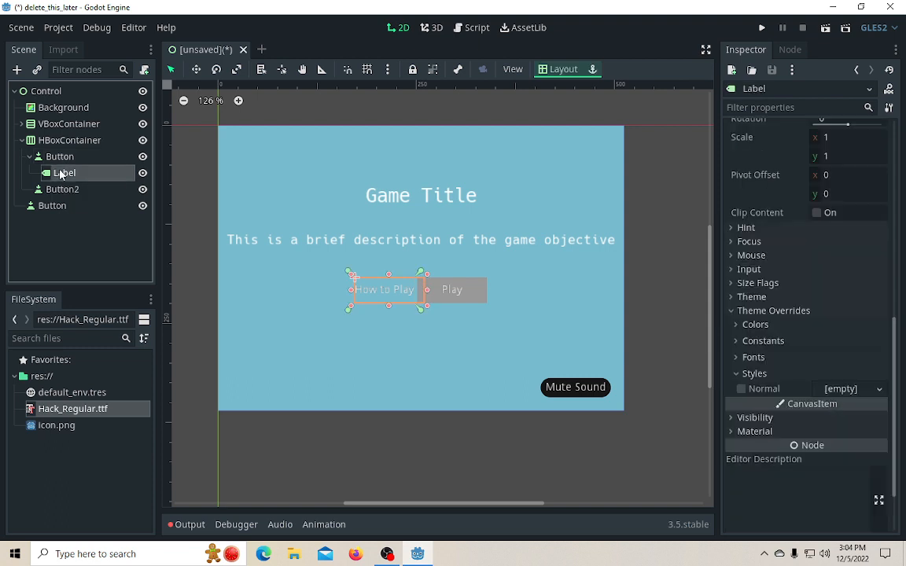
pyautogui.click(563, 75)
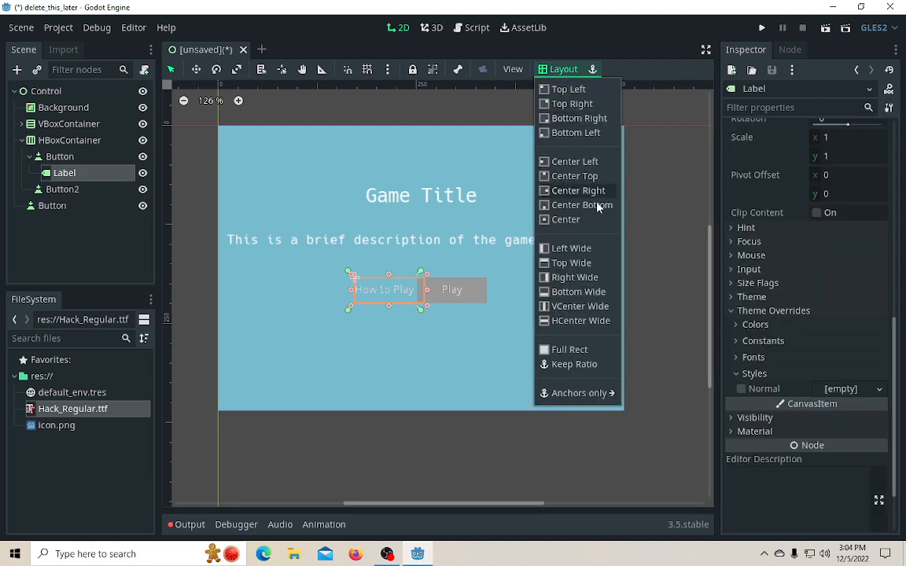
pyautogui.click(555, 354)
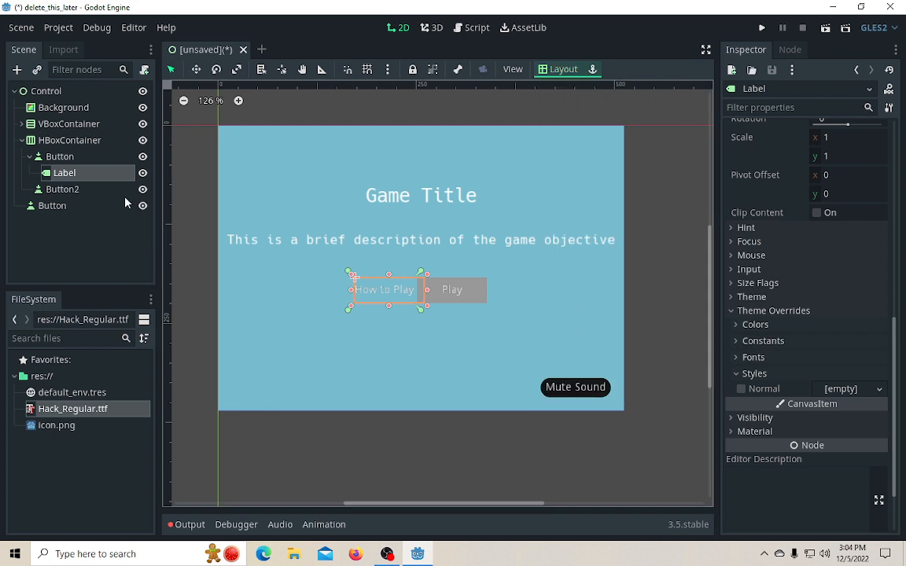
pyautogui.click(60, 158)
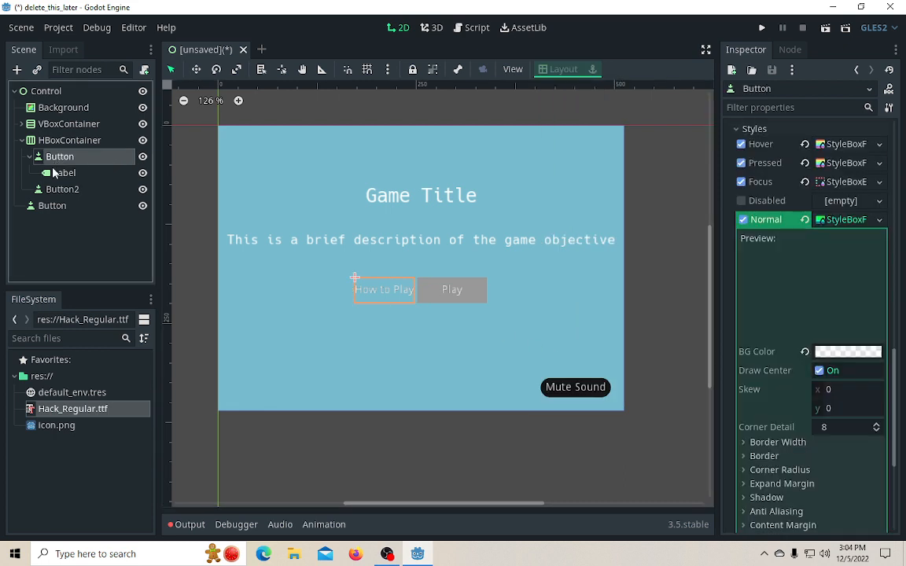
pyautogui.click(60, 174)
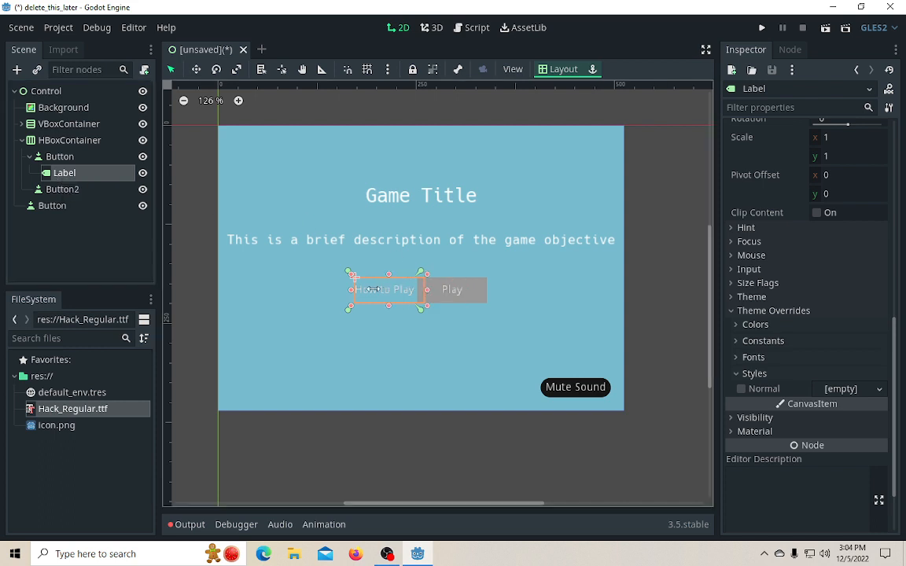
# Step: Reset the horizontal minimum size of the How to Play button's Label to 0 and narrow the Label slightly from its outer edge
pyautogui.scroll(5, 791, 346)
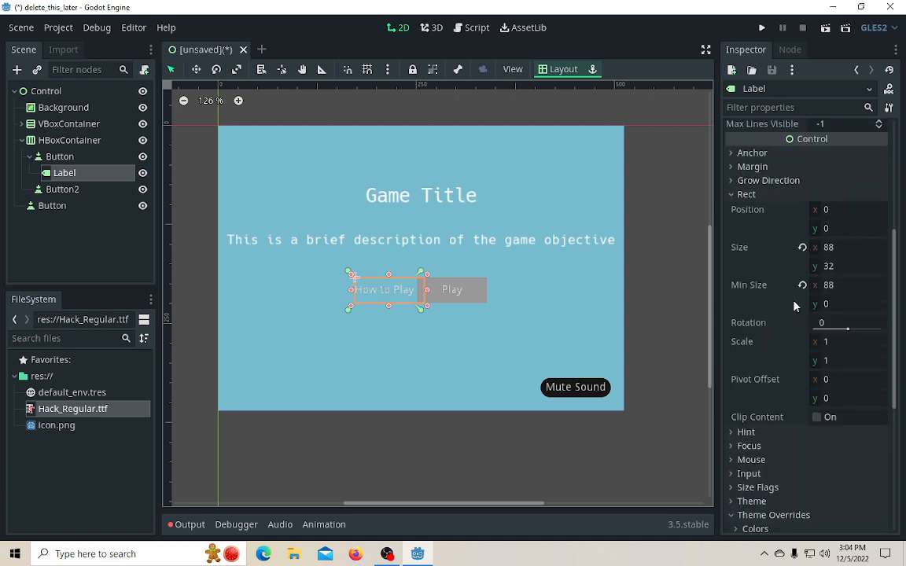
pyautogui.click(840, 288)
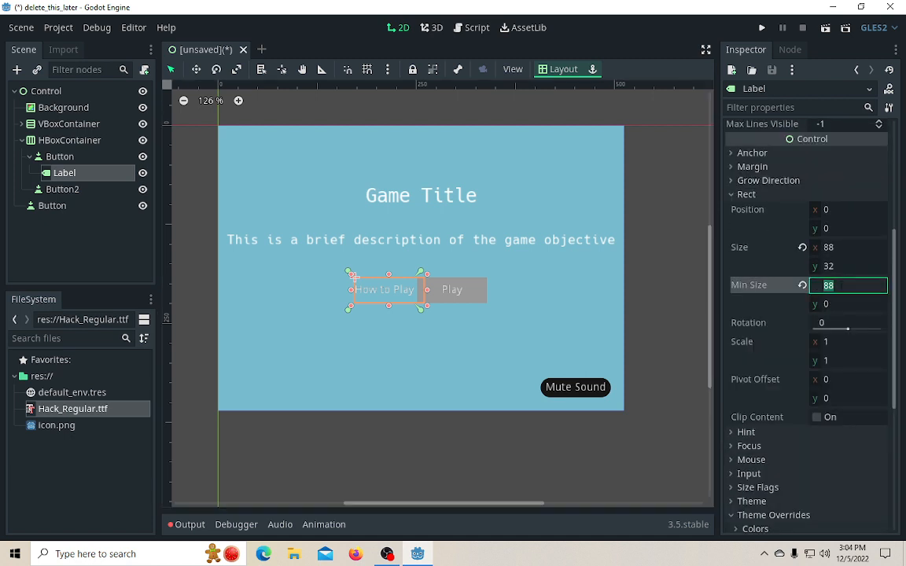
pyautogui.click(802, 285)
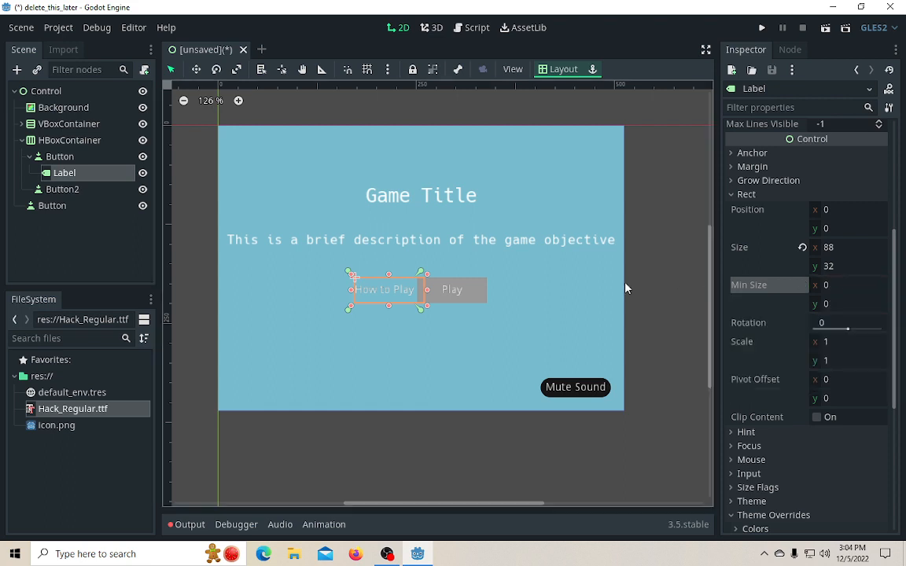
pyautogui.moveTo(427, 291); pyautogui.dragTo(421, 290)
# Step: Set the horizontal minimum size of the How to Play button to 88
pyautogui.click(94, 156)
pyautogui.scroll(-3, 803, 298)
pyautogui.scroll(12, 807, 310)
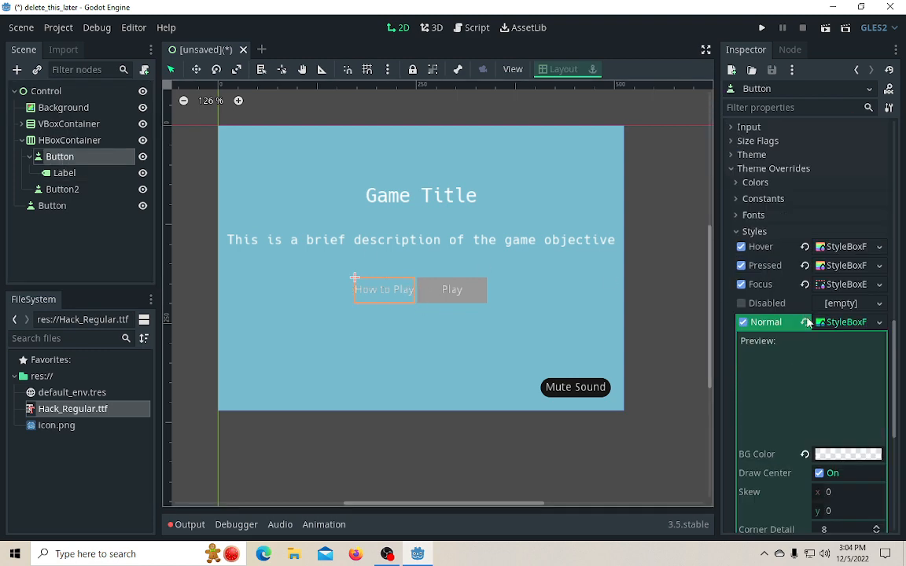
pyautogui.click(846, 399)
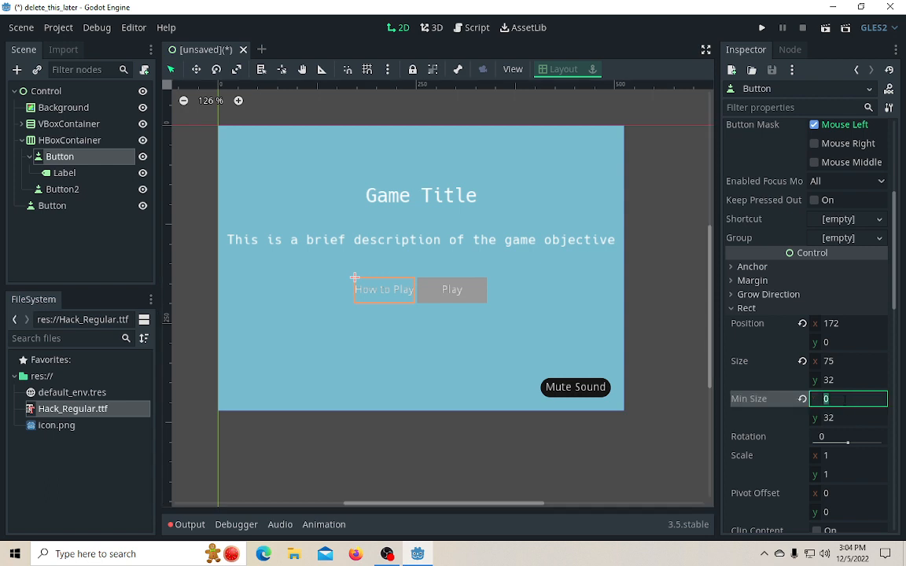
pyautogui.write('88')
pyautogui.press('Return')
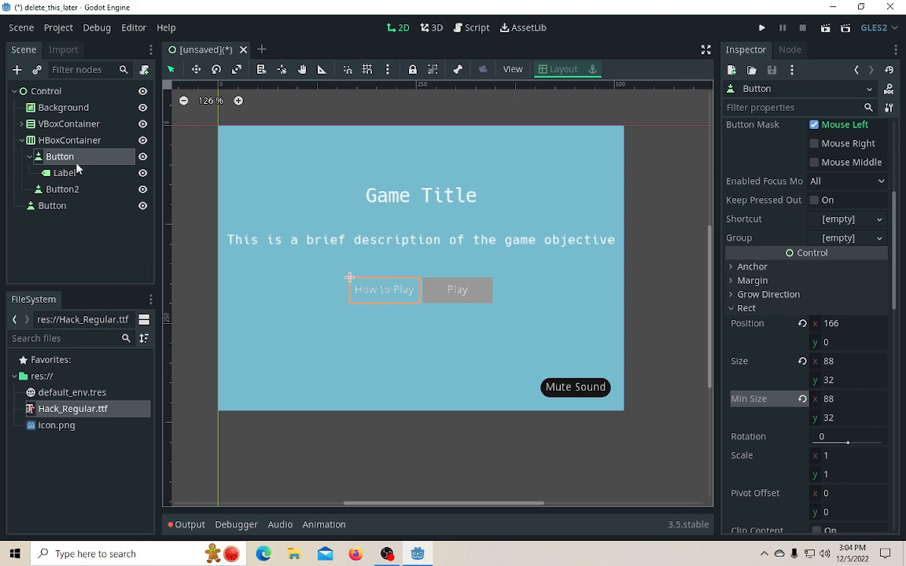
# Step: Set all four corner radii of the How to Play button's Normal style to 12
pyautogui.scroll(-12, 818, 389)
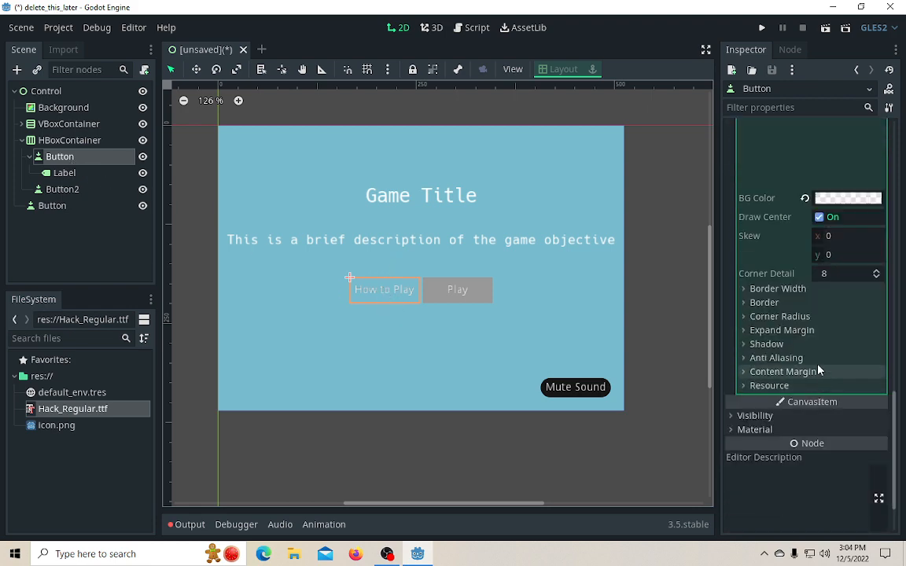
pyautogui.click(763, 317)
pyautogui.click(836, 334)
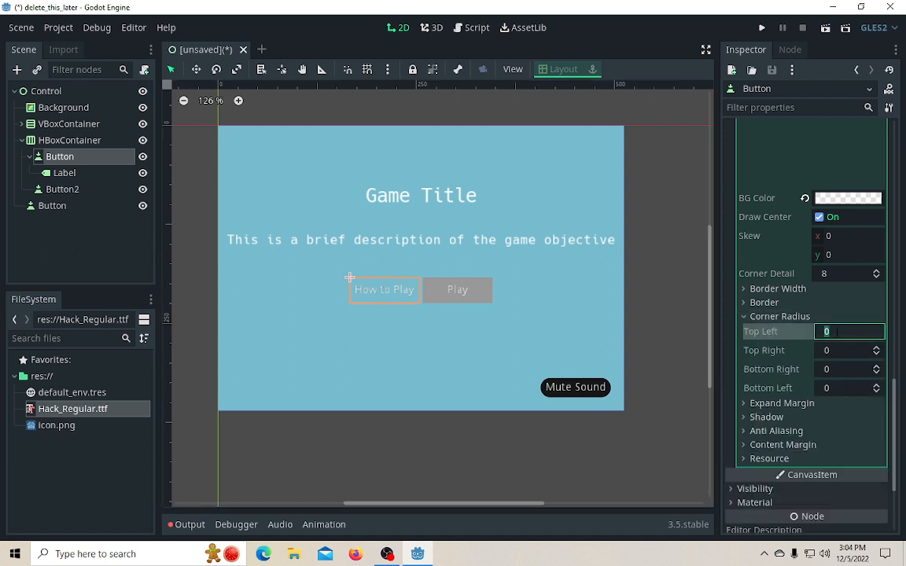
pyautogui.write('12')
pyautogui.click(834, 351)
pyautogui.click(833, 370)
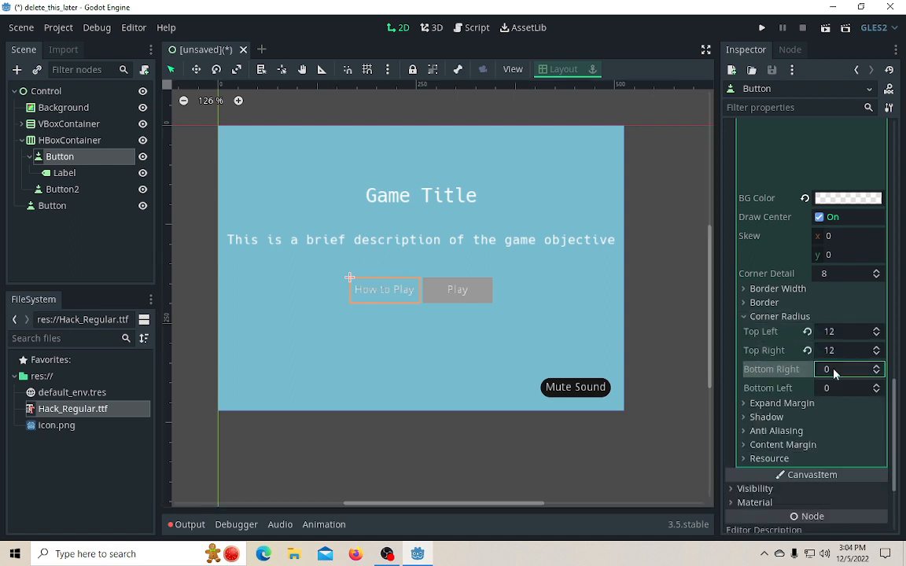
pyautogui.write('12')
pyautogui.click(831, 387)
pyautogui.write('12')
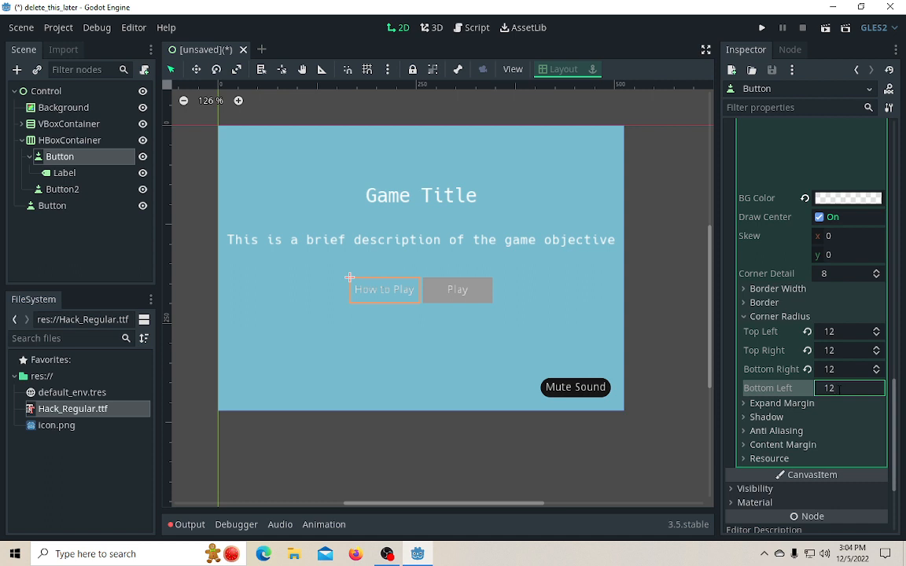
# Step: Set the border color of the How to Play button's Normal style to white, ffffff
pyautogui.scroll(2, 831, 400)
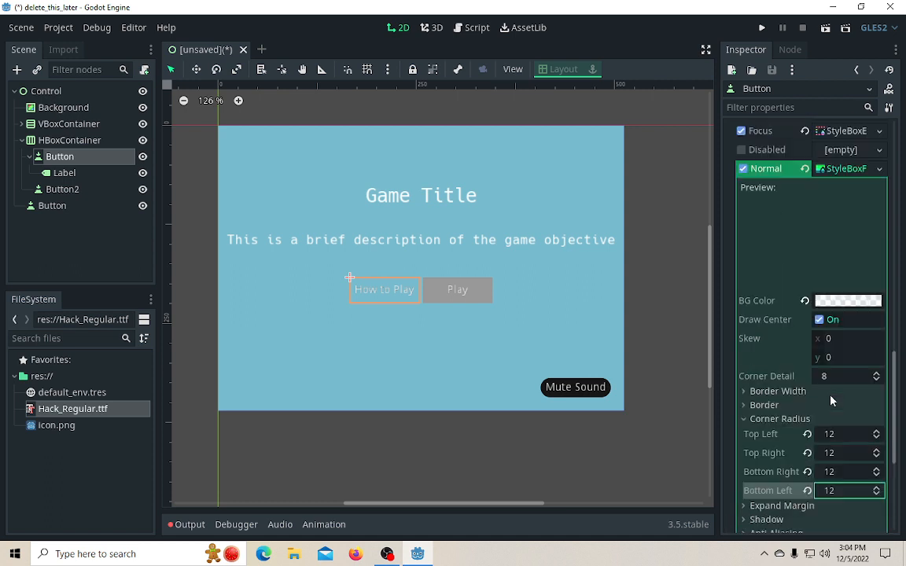
pyautogui.scroll(1, 826, 399)
pyautogui.click(770, 456)
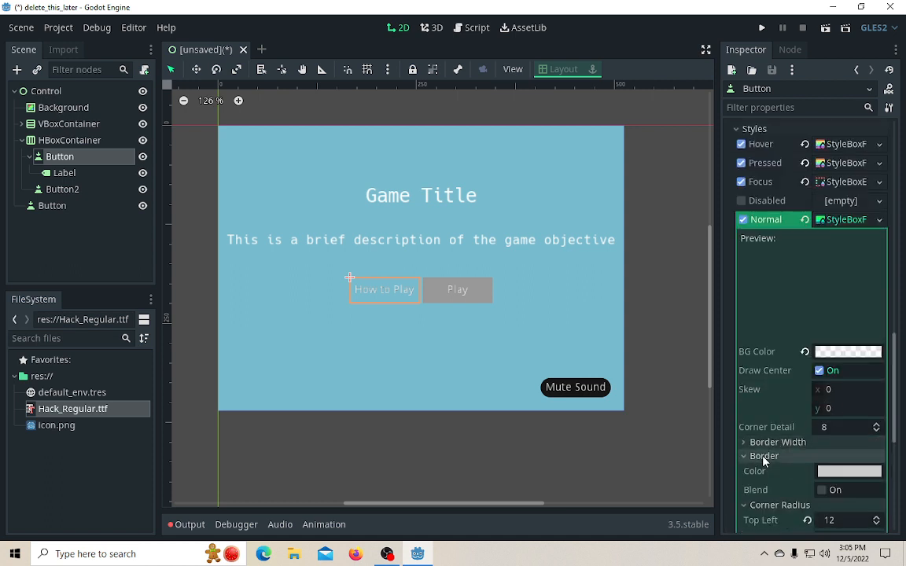
pyautogui.scroll(-2, 775, 440)
pyautogui.click(832, 369)
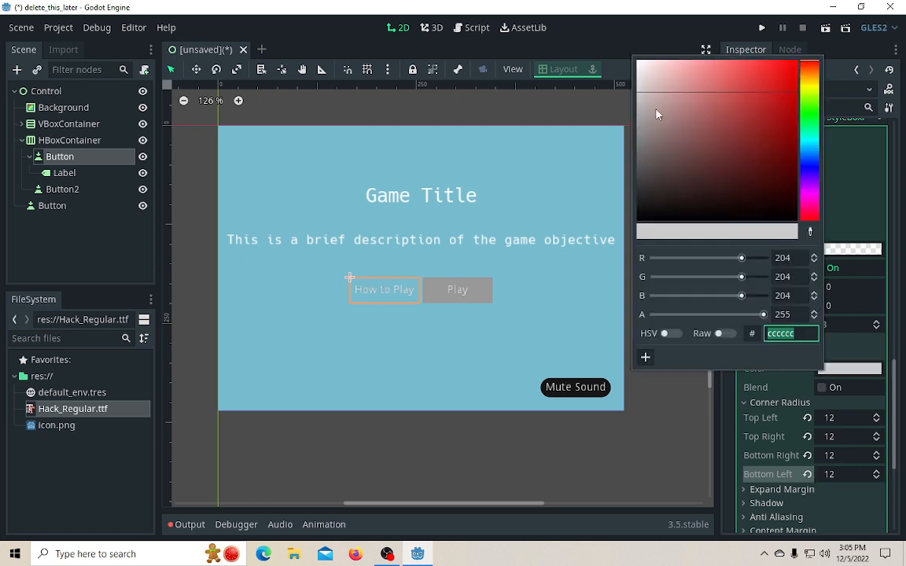
pyautogui.moveTo(645, 87); pyautogui.dragTo(637, 58)
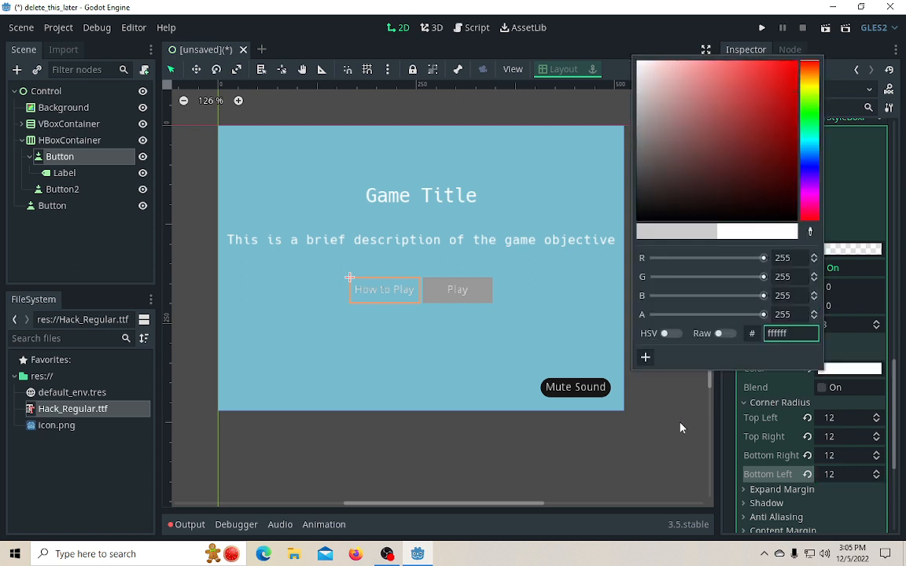
pyautogui.click(693, 452)
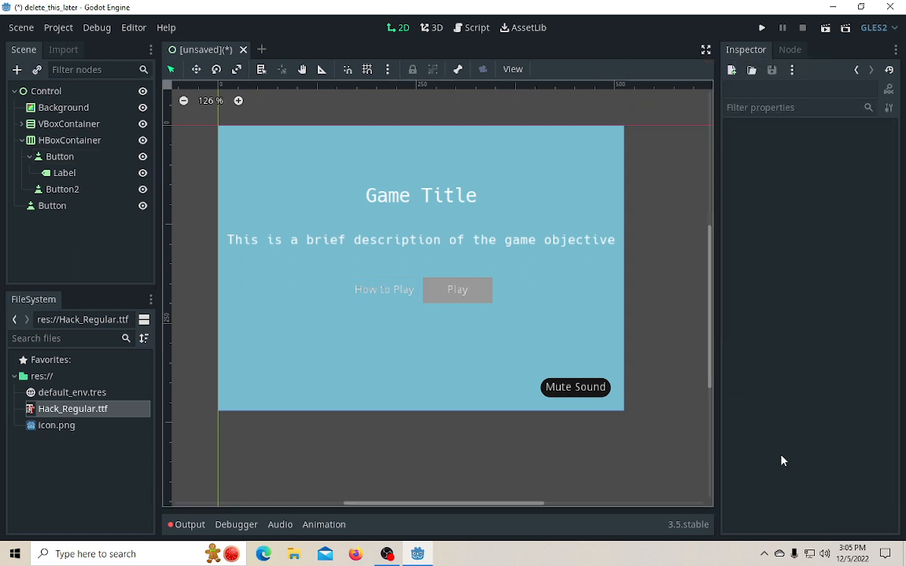
# Step: Give the How to Play button's Normal style a border width of 2 on the left, top, right and bottom
pyautogui.click(383, 290)
pyautogui.scroll(-5, 807, 431)
pyautogui.scroll(4, 807, 429)
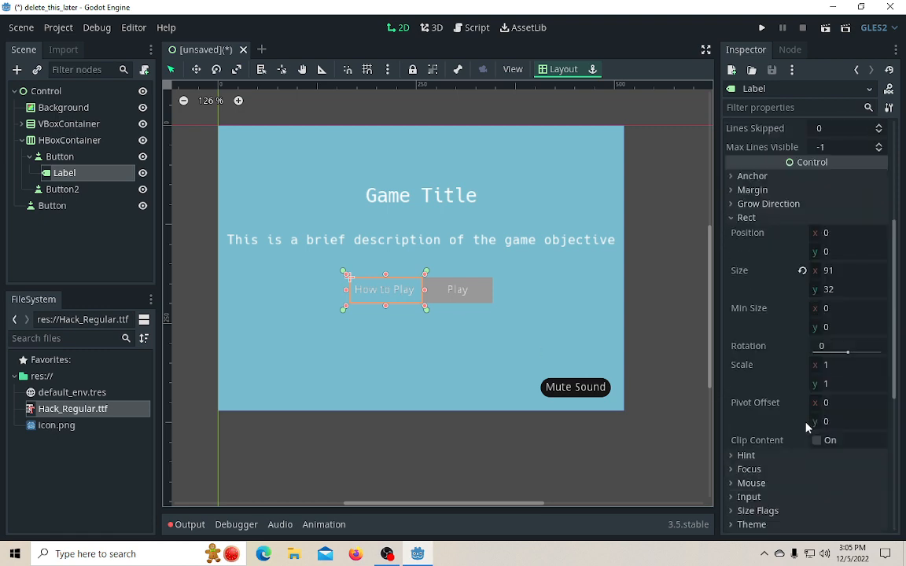
pyautogui.click(66, 157)
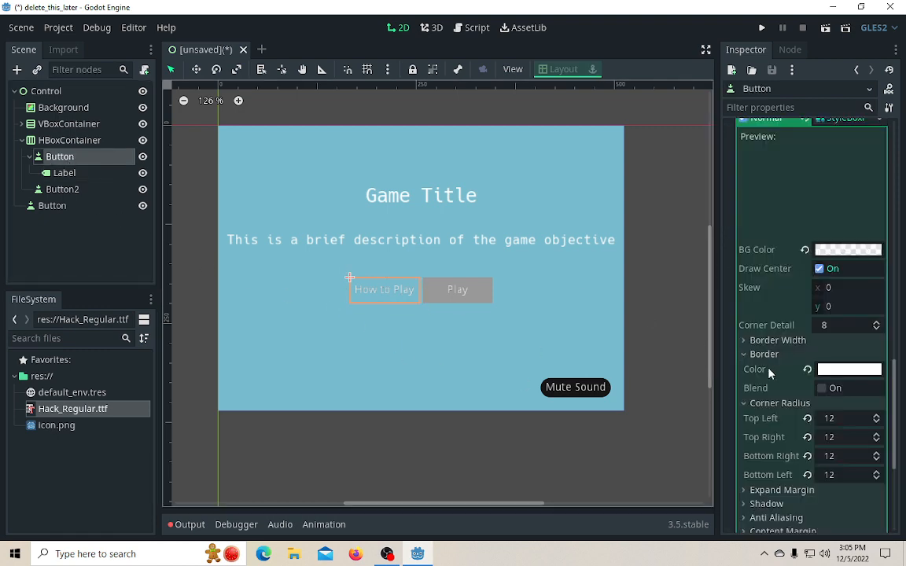
pyautogui.scroll(-4, 758, 361)
pyautogui.scroll(4, 779, 309)
pyautogui.click(778, 257)
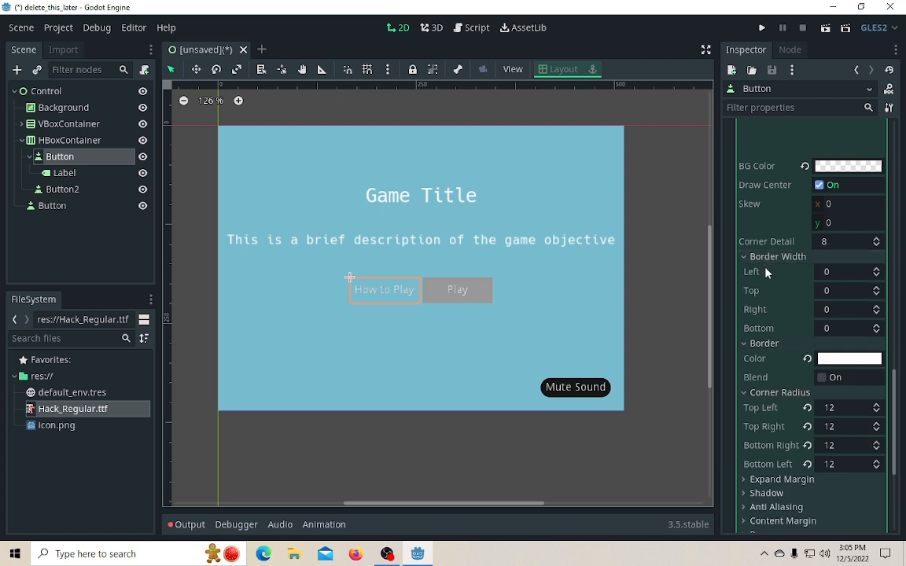
pyautogui.click(877, 269)
pyautogui.click(877, 269)
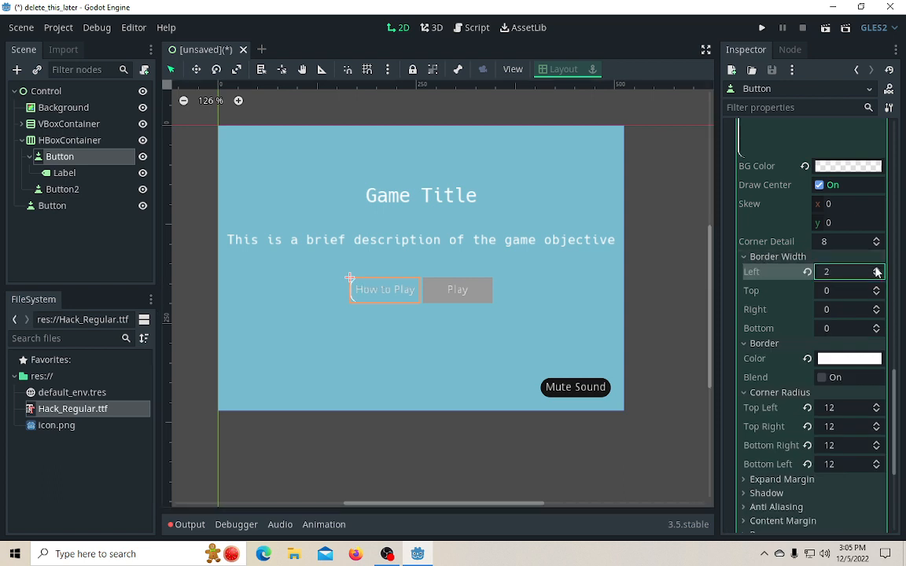
pyautogui.click(877, 288)
pyautogui.click(877, 288)
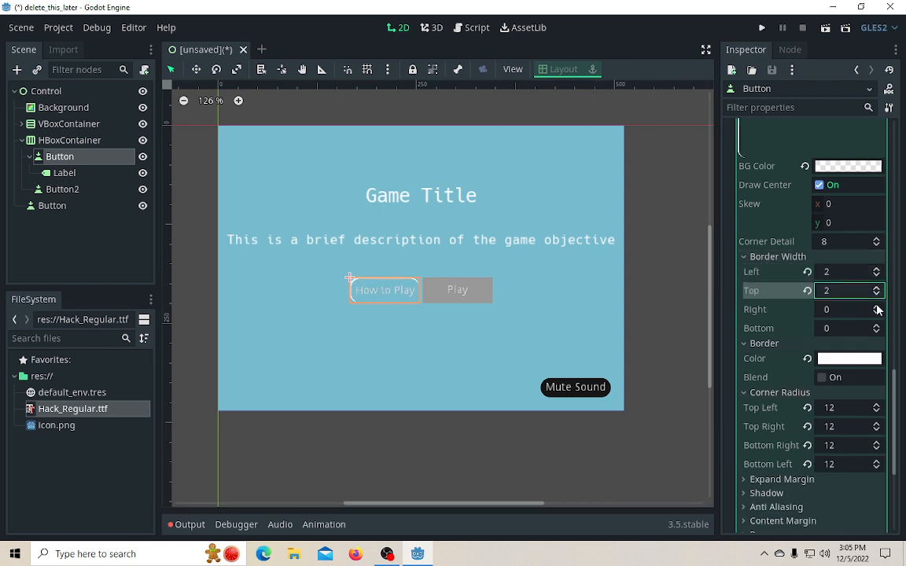
pyautogui.click(877, 307)
pyautogui.click(877, 306)
pyautogui.click(877, 325)
pyautogui.click(877, 325)
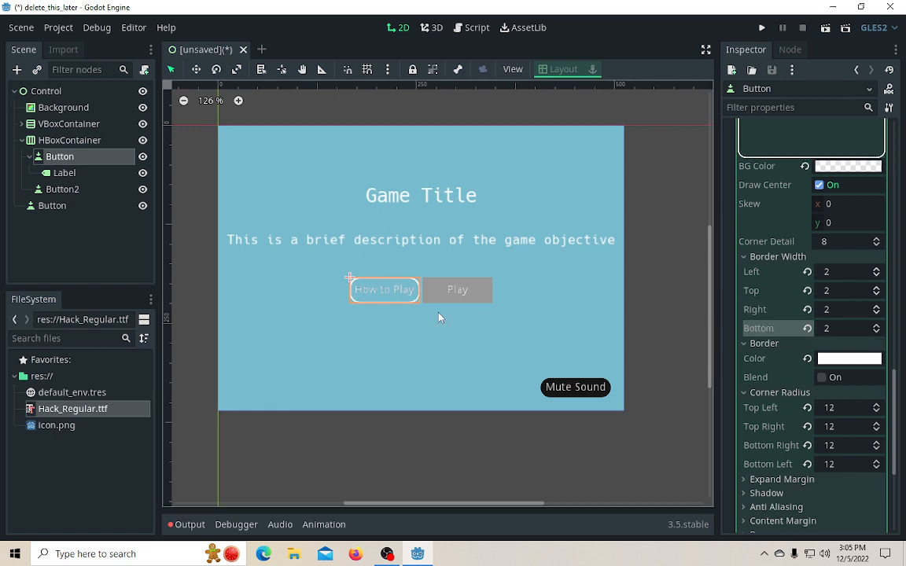
# Step: Reselect the parent button of the How to Play Label and set its vertical minimum size to 24
pyautogui.click(391, 320)
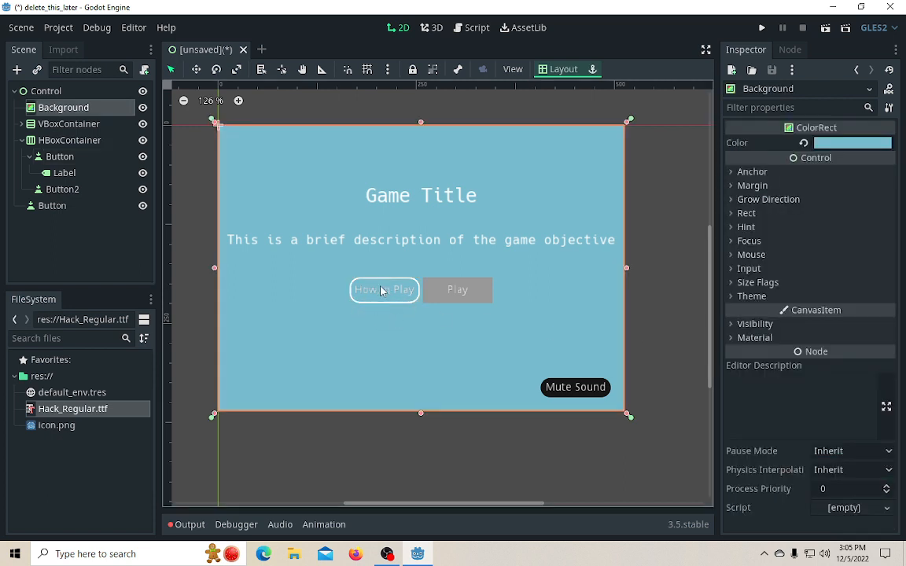
pyautogui.click(383, 291)
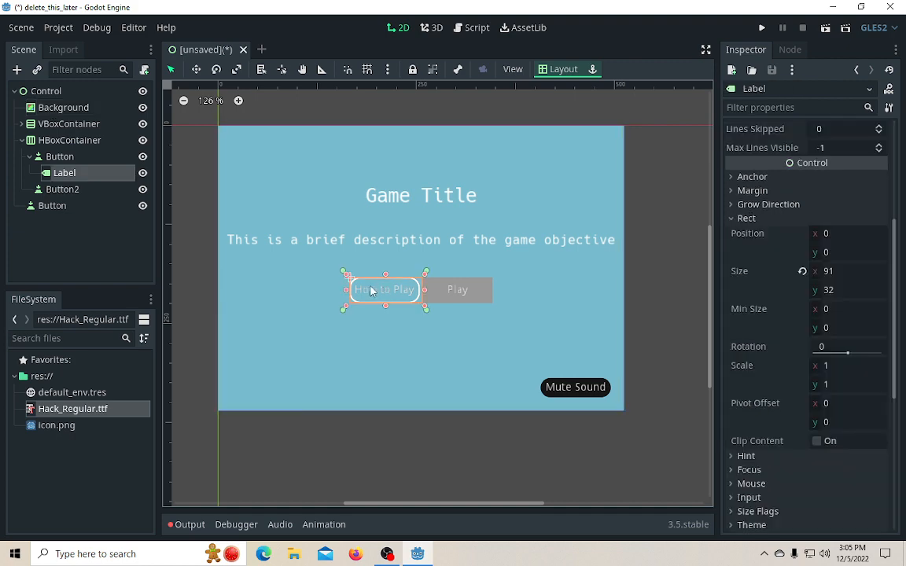
pyautogui.click(65, 158)
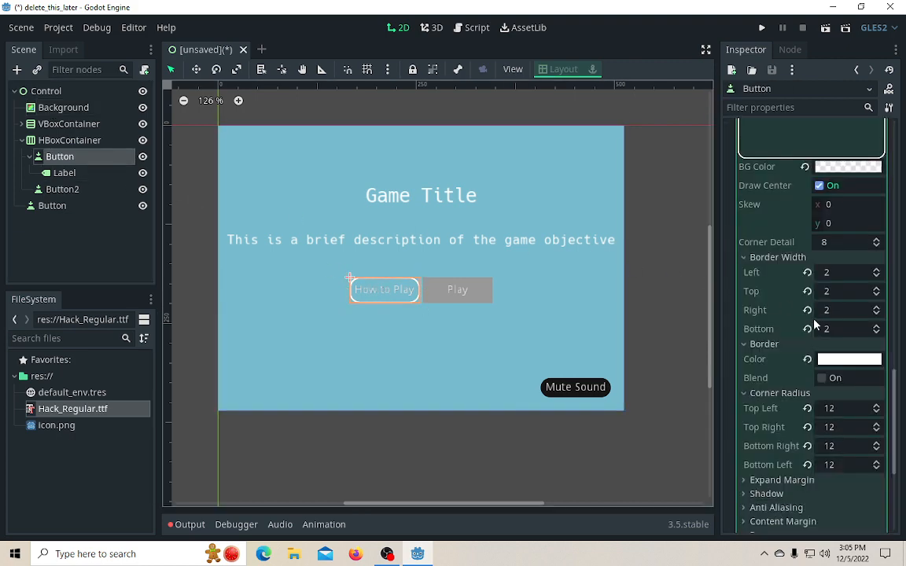
pyautogui.scroll(10, 815, 324)
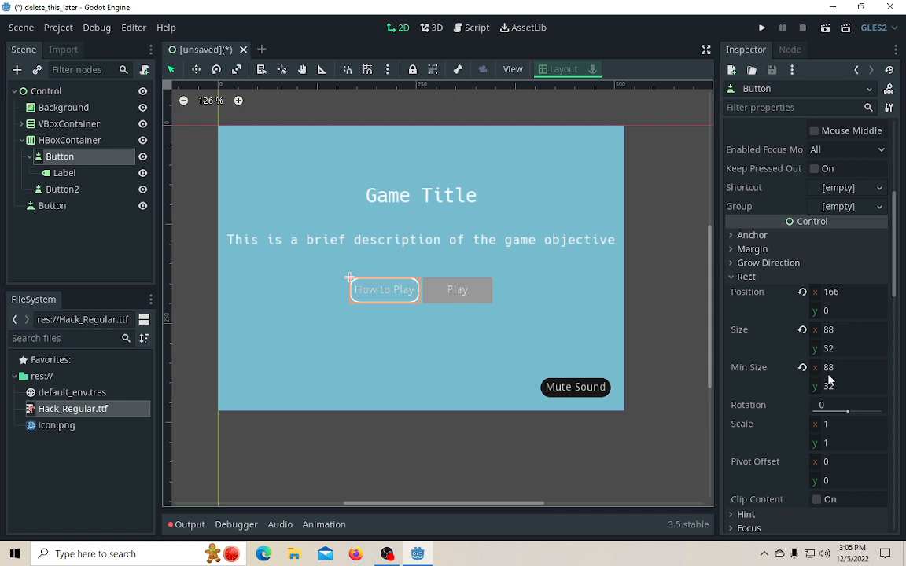
pyautogui.click(840, 386)
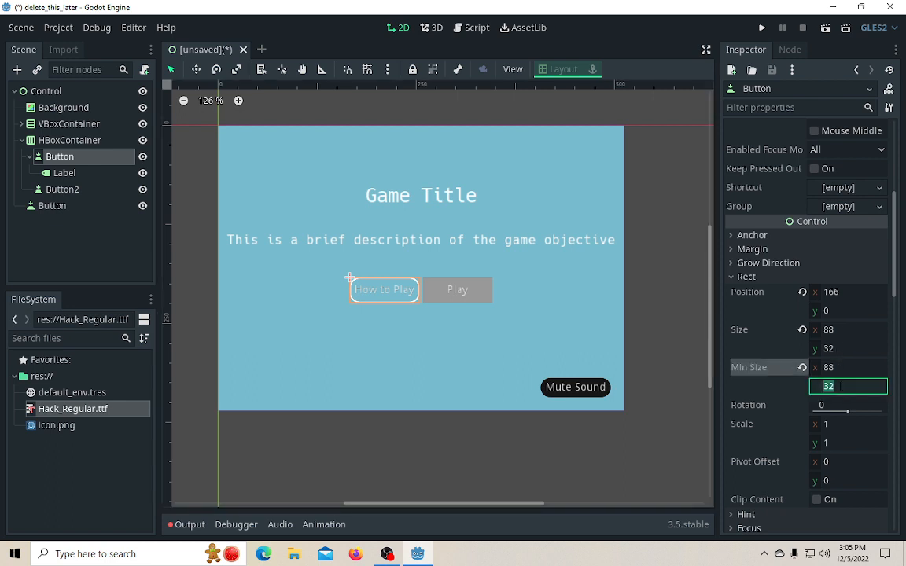
pyautogui.write('24')
# Step: Set the vertical minimum size of the Play button, Button2, to 24
pyautogui.click(50, 190)
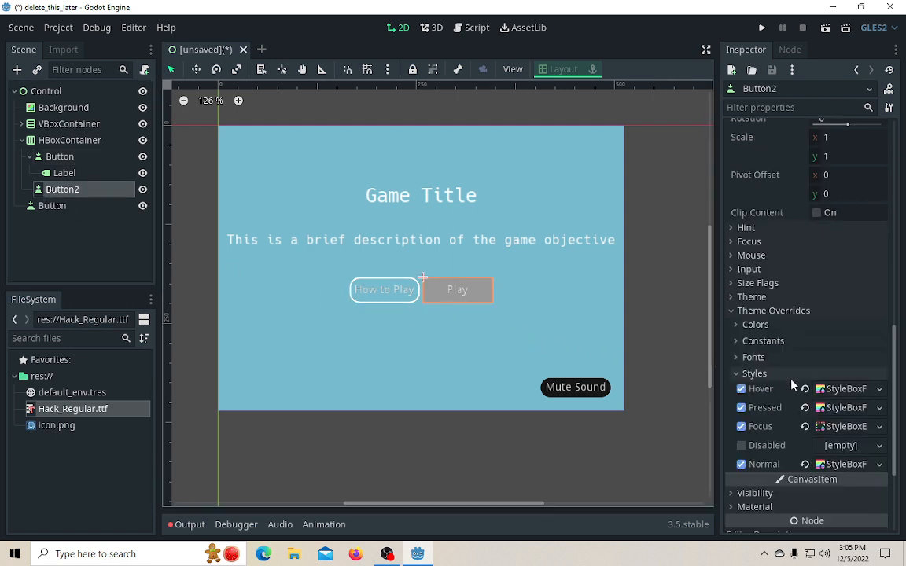
pyautogui.scroll(10, 825, 344)
pyautogui.click(840, 357)
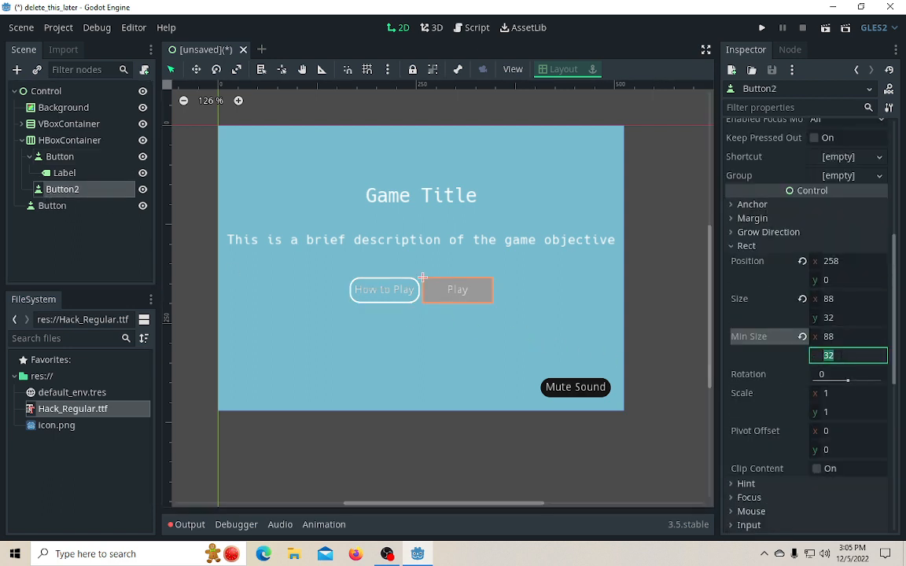
pyautogui.write('24')
pyautogui.press('Return')
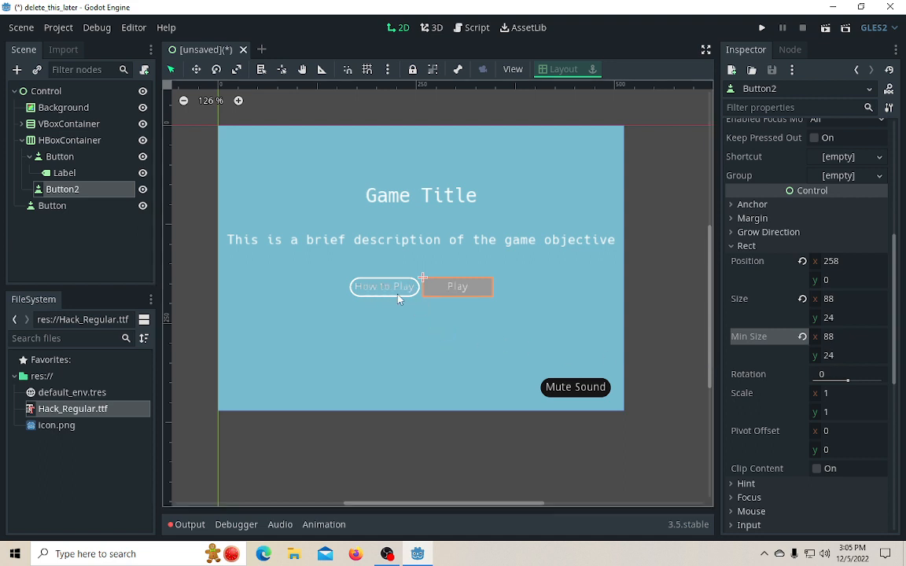
# Step: Examine the theme overrides, text and alignment properties of the Label under the How to Play button
pyautogui.click(63, 174)
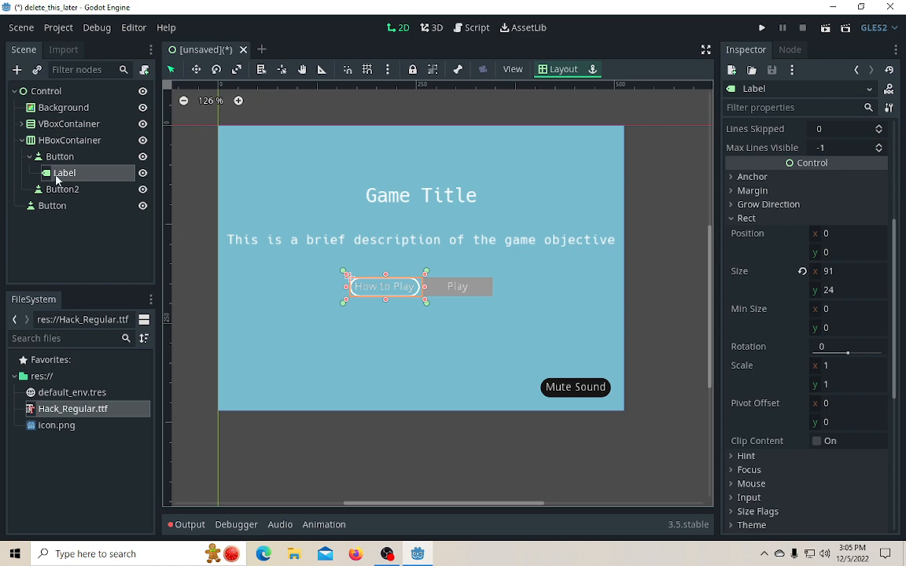
pyautogui.scroll(5, 841, 387)
pyautogui.scroll(-10, 837, 388)
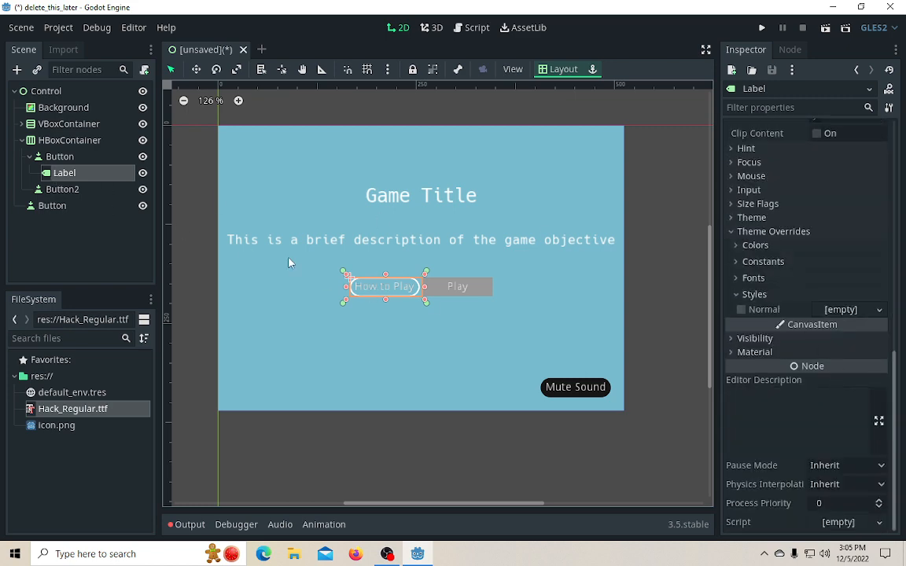
pyautogui.click(747, 295)
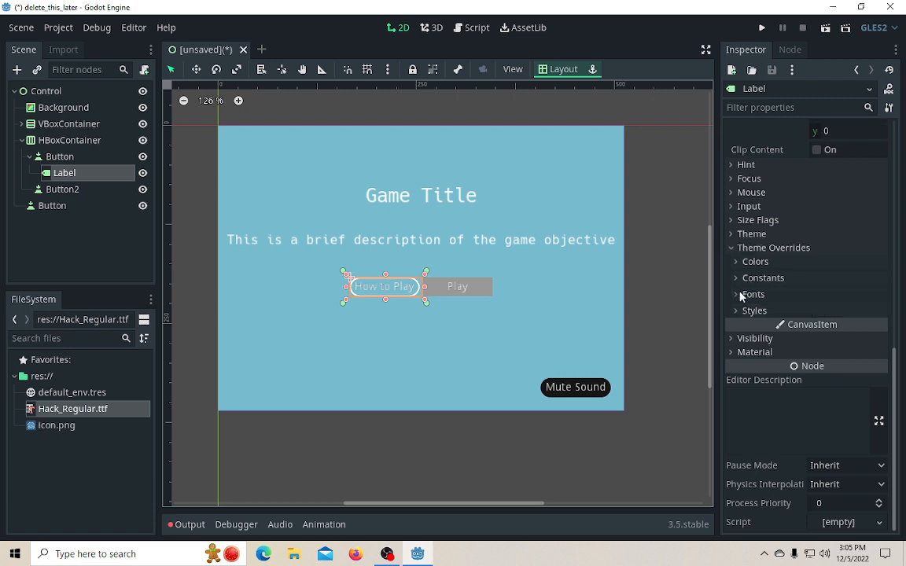
pyautogui.click(747, 295)
pyautogui.click(746, 295)
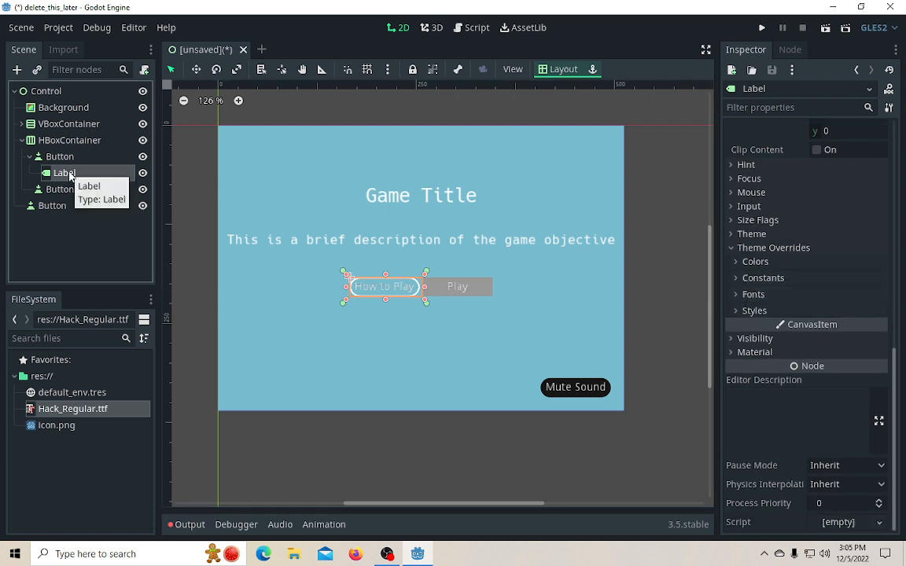
pyautogui.scroll(10, 778, 252)
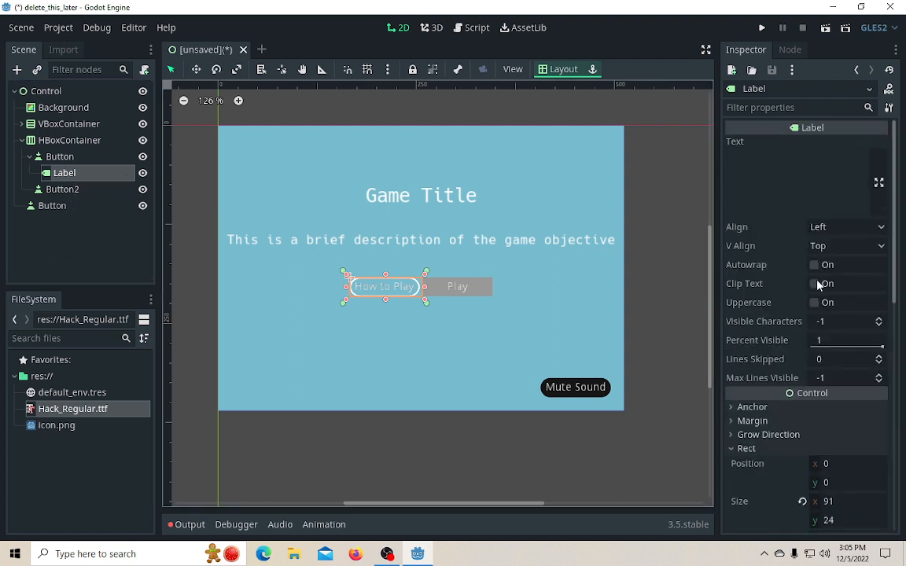
pyautogui.click(786, 173)
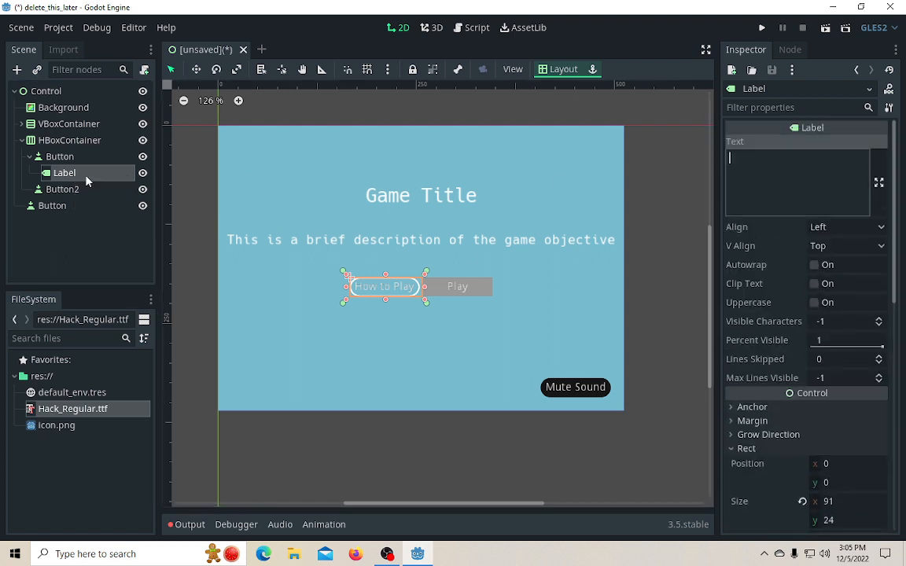
# Step: Clear the How to Play button's own text and enter "How to Play" as the text of its child Label
pyautogui.click(61, 157)
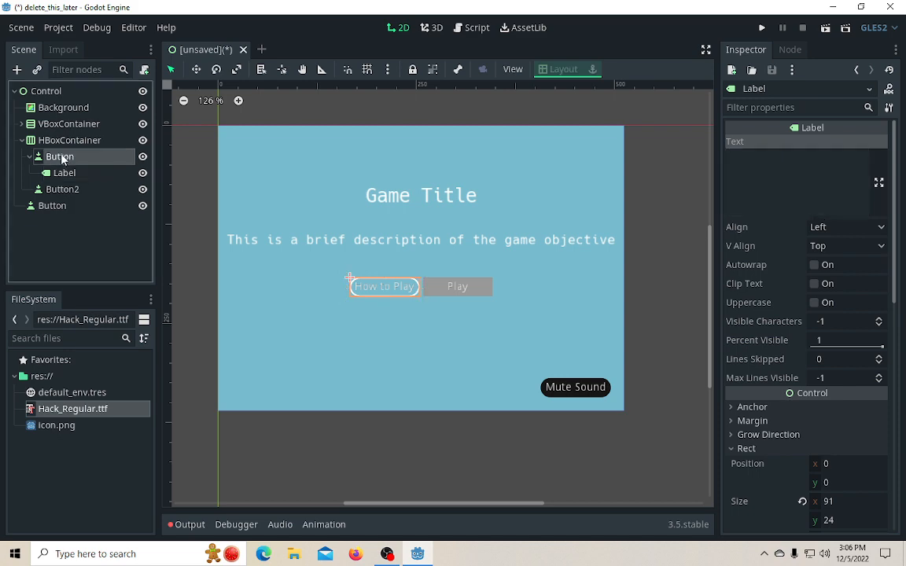
pyautogui.scroll(5, 787, 236)
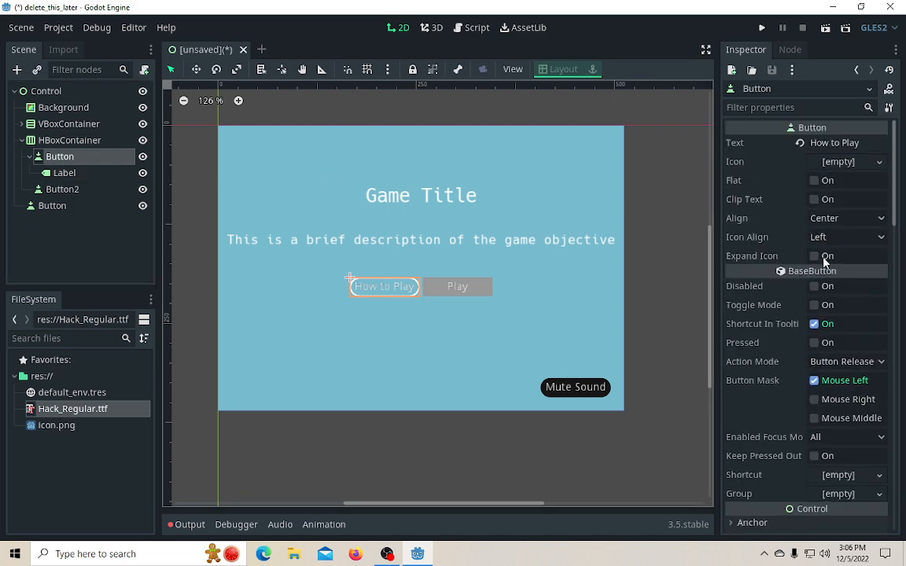
pyautogui.click(799, 143)
pyautogui.click(67, 173)
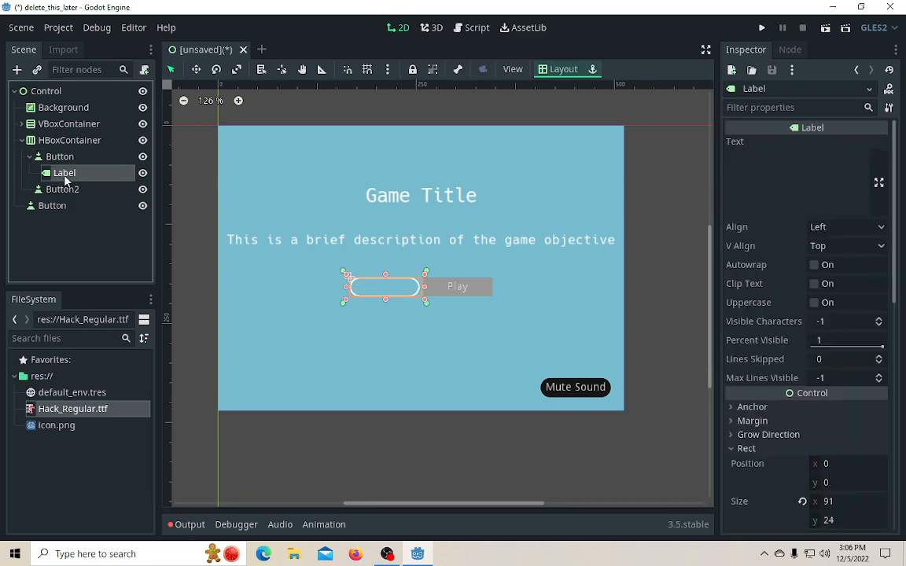
pyautogui.click(775, 167)
pyautogui.write('H')
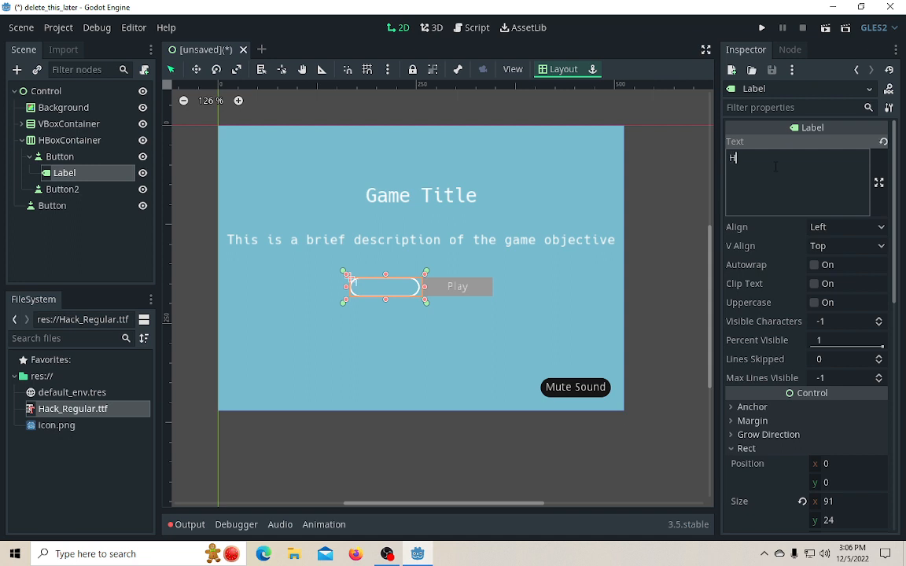
pyautogui.write('ow to Play')
# Step: Center the How to Play Label's text both horizontally and vertically
pyautogui.click(834, 227)
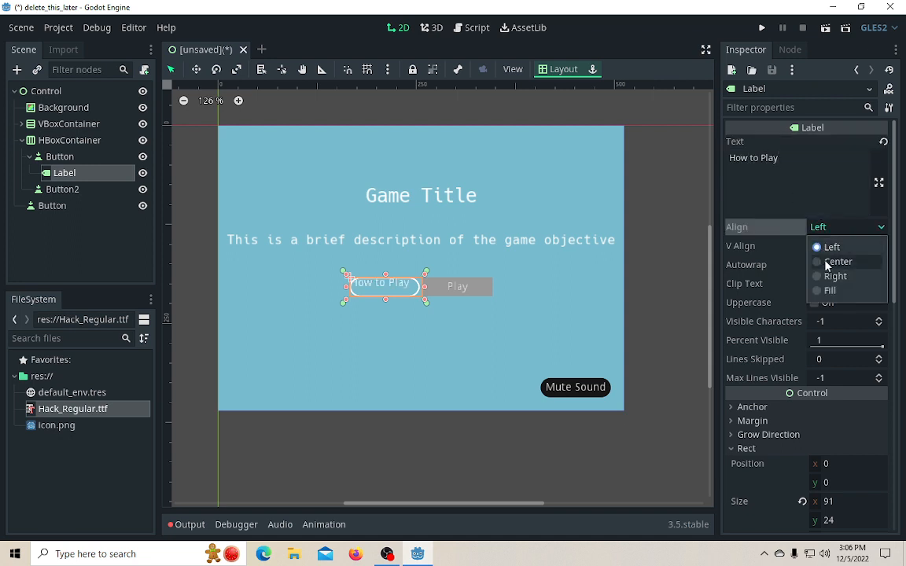
pyautogui.click(826, 258)
pyautogui.click(826, 246)
pyautogui.click(825, 280)
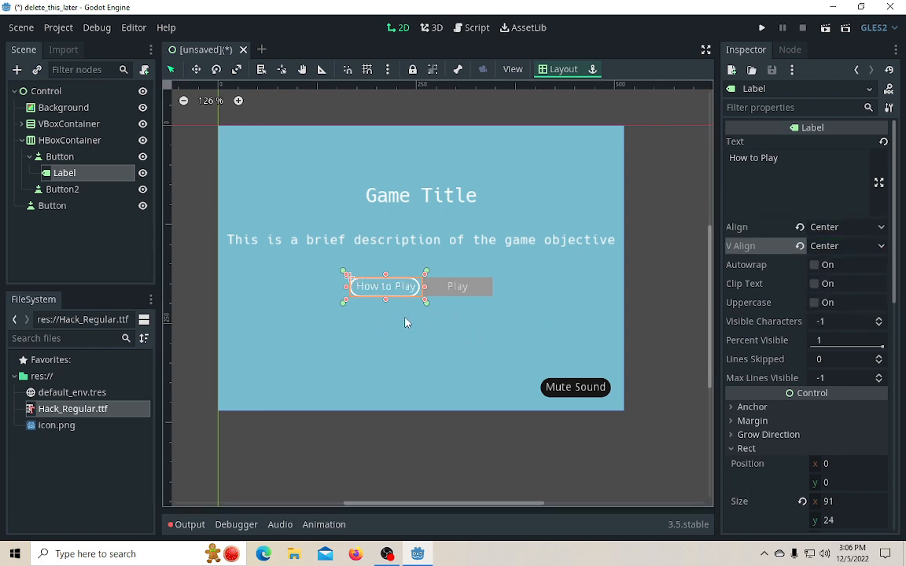
# Step: Override the How to Play Label's font with a new DynamicFont that uses Hack_Regular.ttf as its font data
pyautogui.scroll(-5, 871, 363)
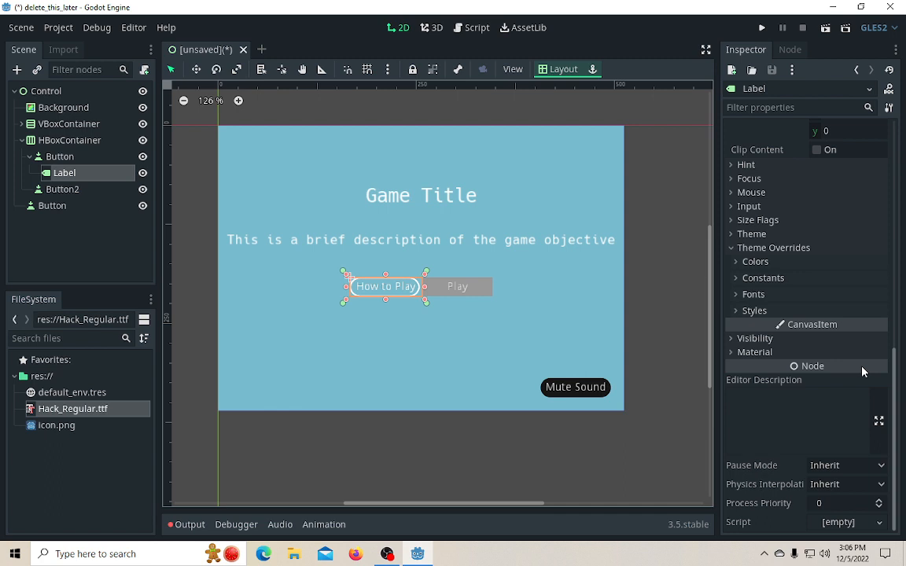
pyautogui.click(793, 312)
pyautogui.click(792, 312)
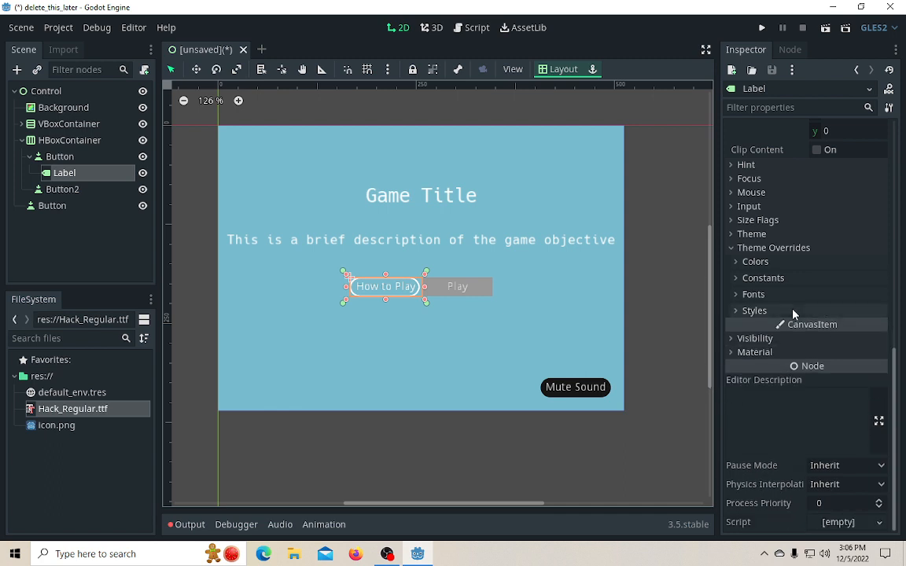
pyautogui.click(774, 247)
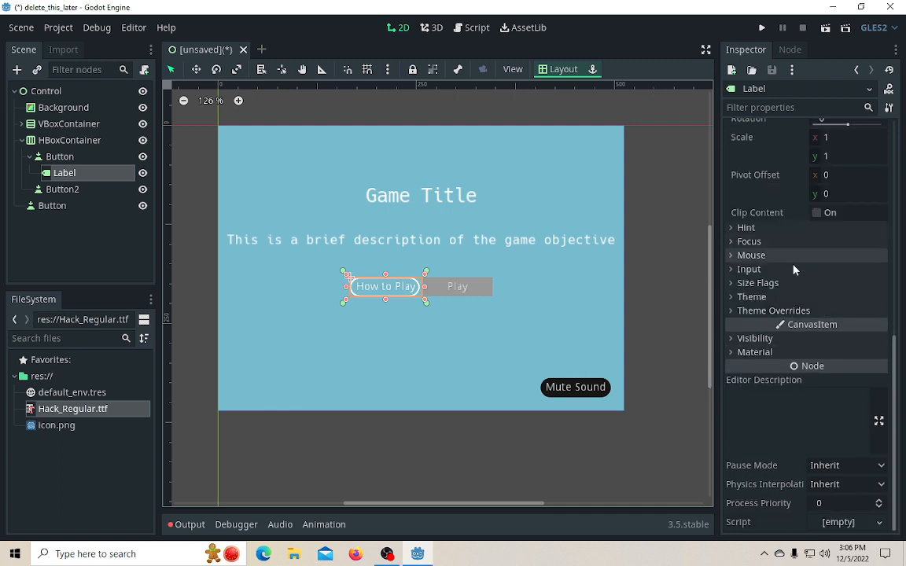
pyautogui.click(753, 312)
pyautogui.click(752, 357)
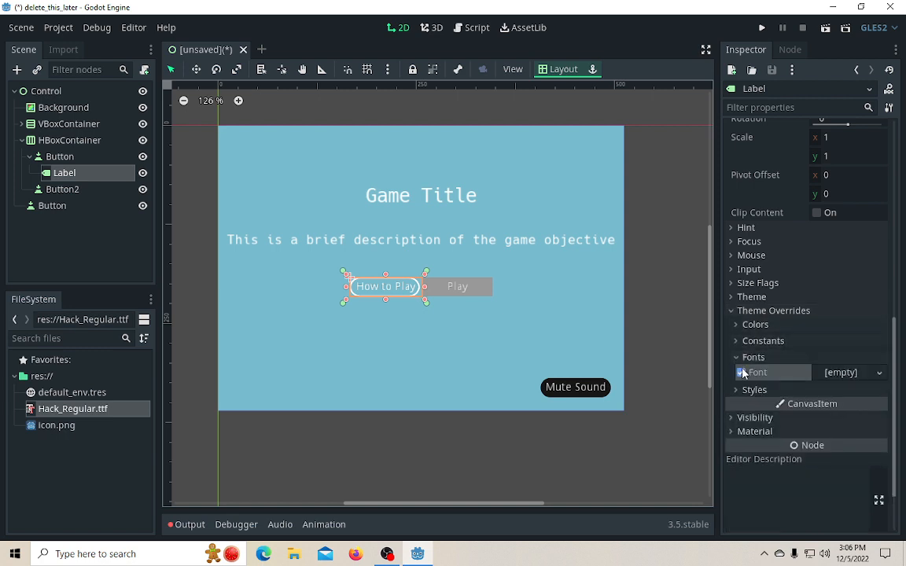
pyautogui.click(744, 374)
pyautogui.click(843, 373)
pyautogui.click(832, 406)
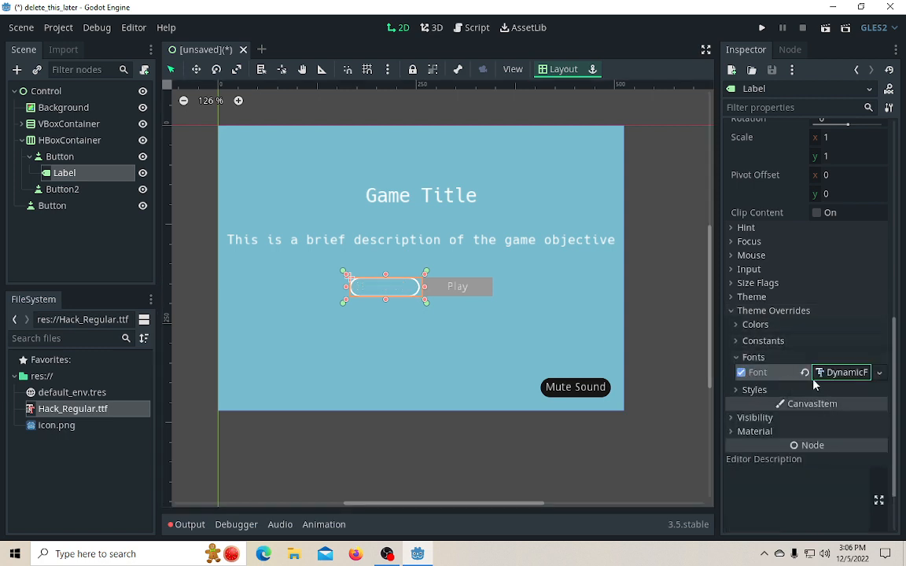
pyautogui.click(836, 373)
pyautogui.click(759, 417)
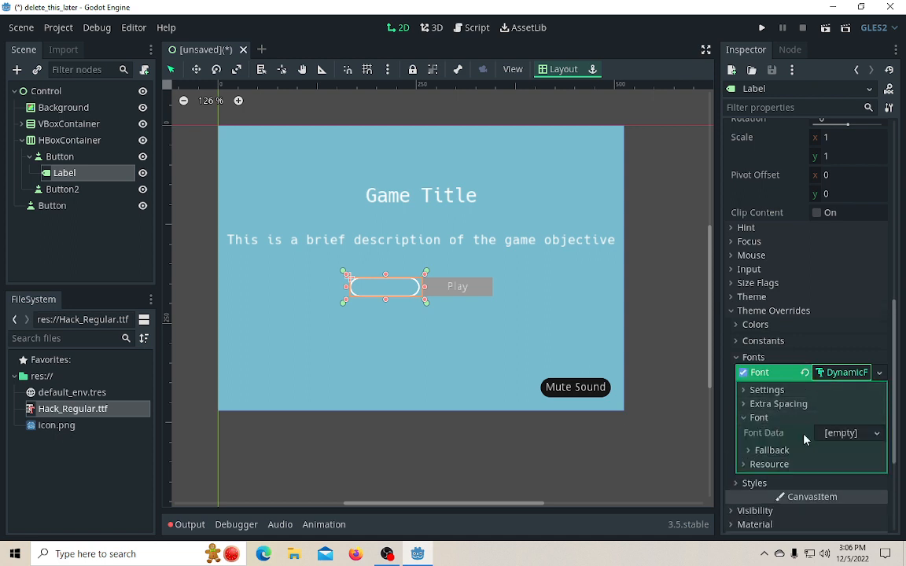
pyautogui.moveTo(81, 411); pyautogui.dragTo(840, 445)
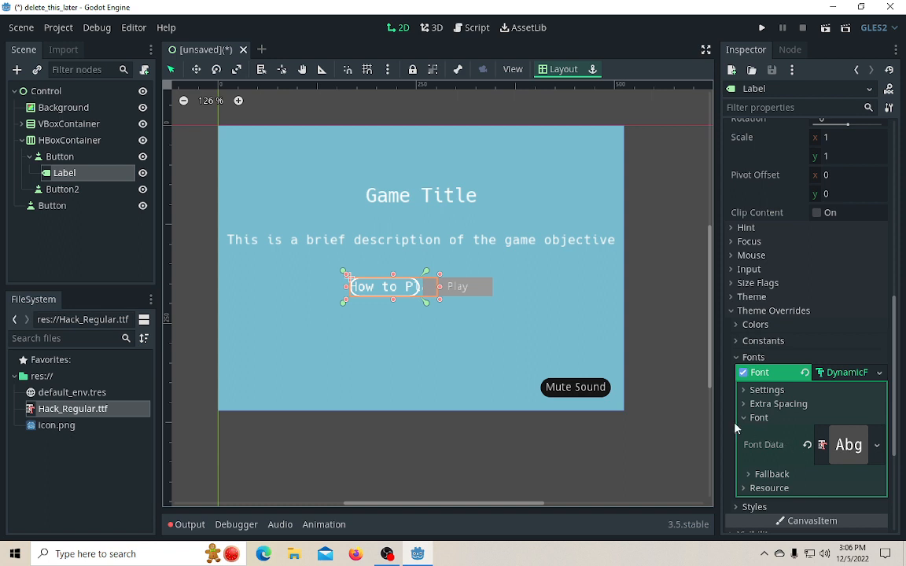
# Step: Set the How to Play Label's font size to 12 and enable Use Filter
pyautogui.click(766, 390)
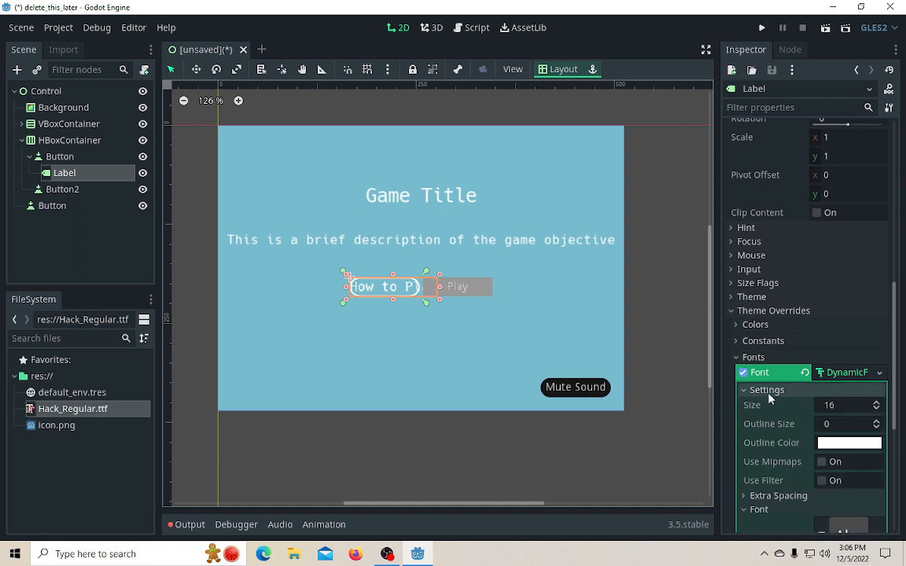
pyautogui.click(878, 409)
pyautogui.click(878, 409)
pyautogui.click(877, 409)
pyautogui.click(878, 409)
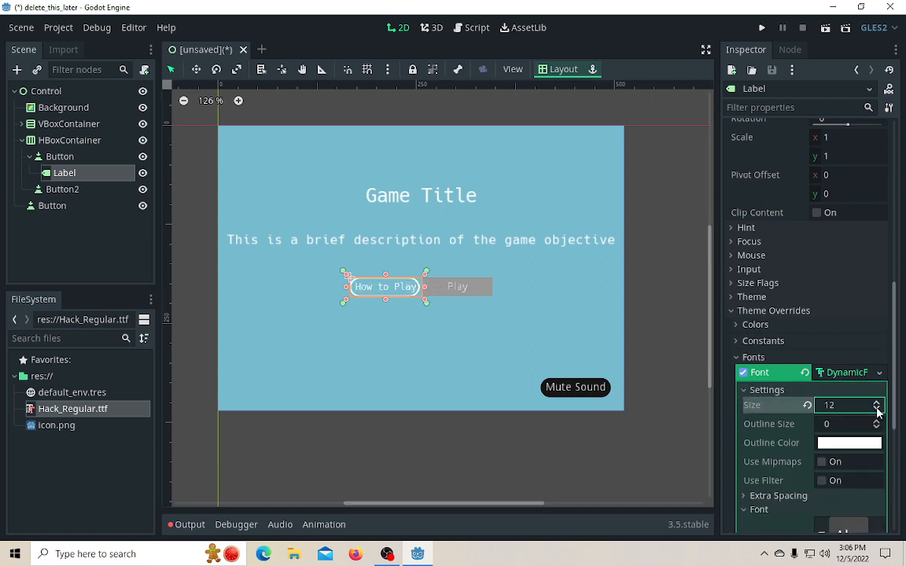
pyautogui.click(822, 482)
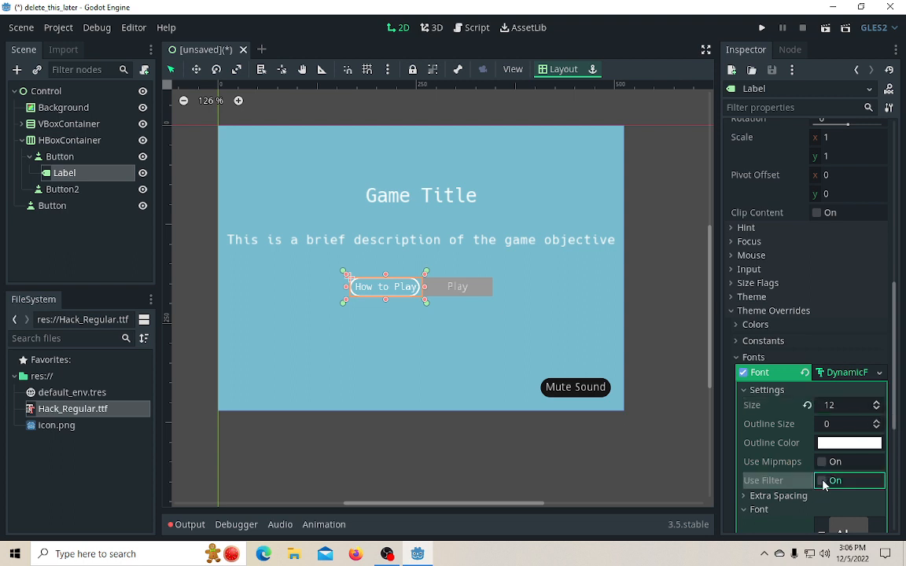
pyautogui.click(876, 410)
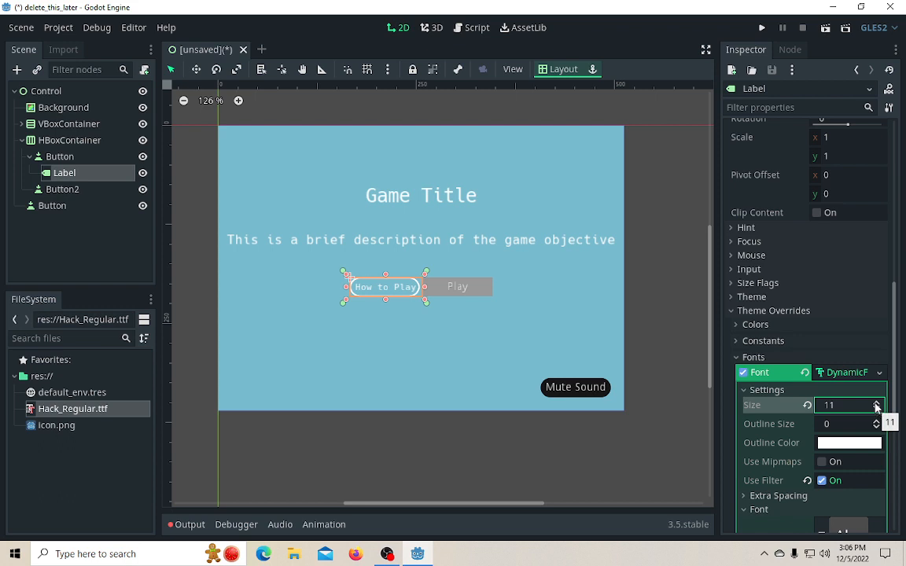
pyautogui.click(877, 404)
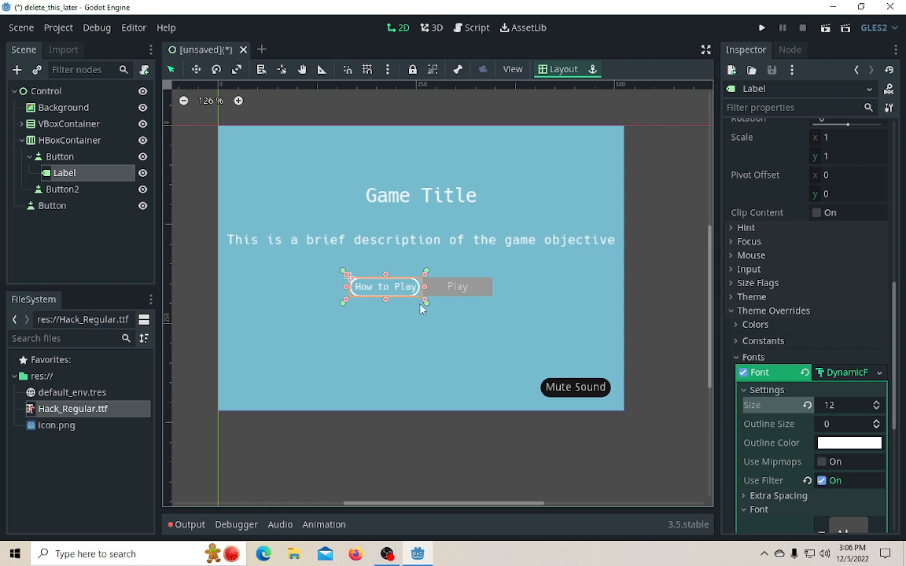
# Step: Narrow the How to Play Label slightly from its right edge to center the text inside the button outline
pyautogui.scroll(6, 421, 310)
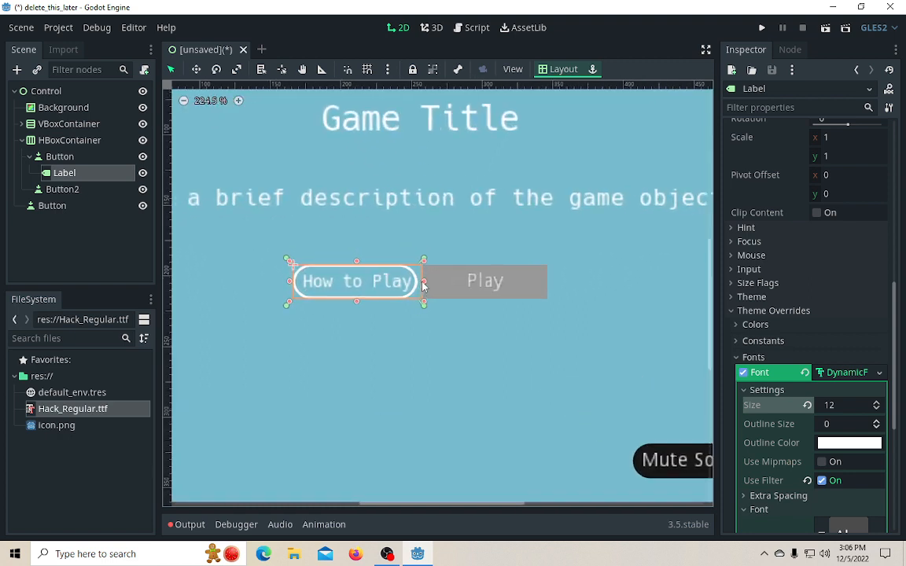
pyautogui.click(59, 157)
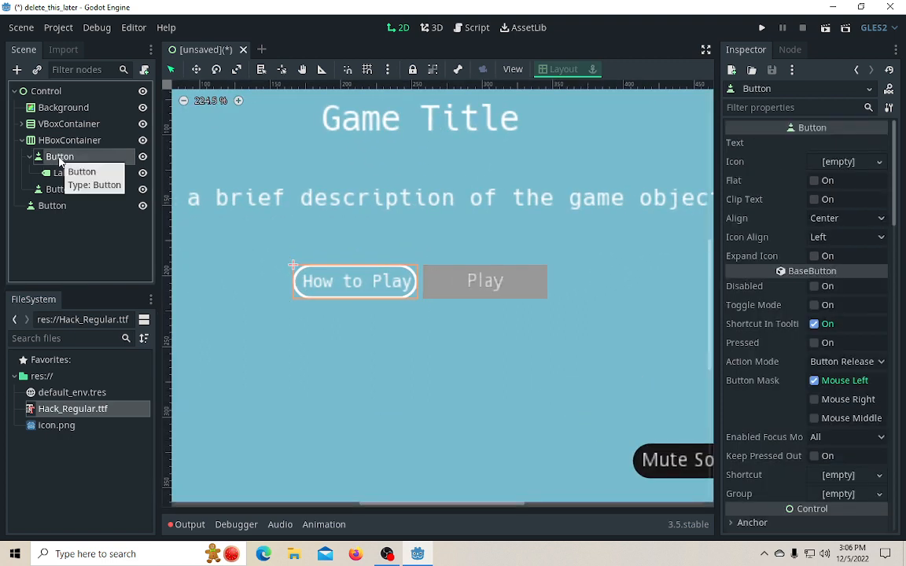
pyautogui.click(61, 172)
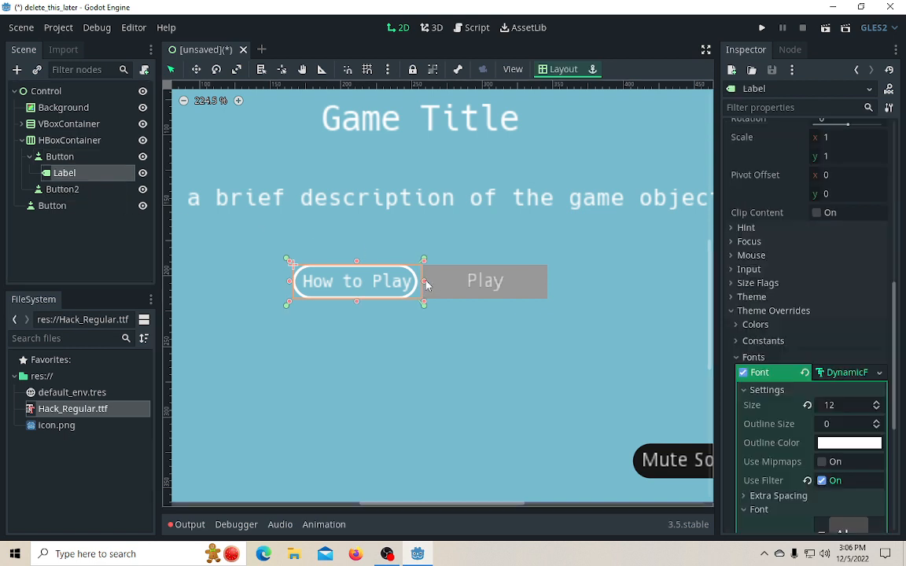
pyautogui.moveTo(425, 283); pyautogui.dragTo(420, 282)
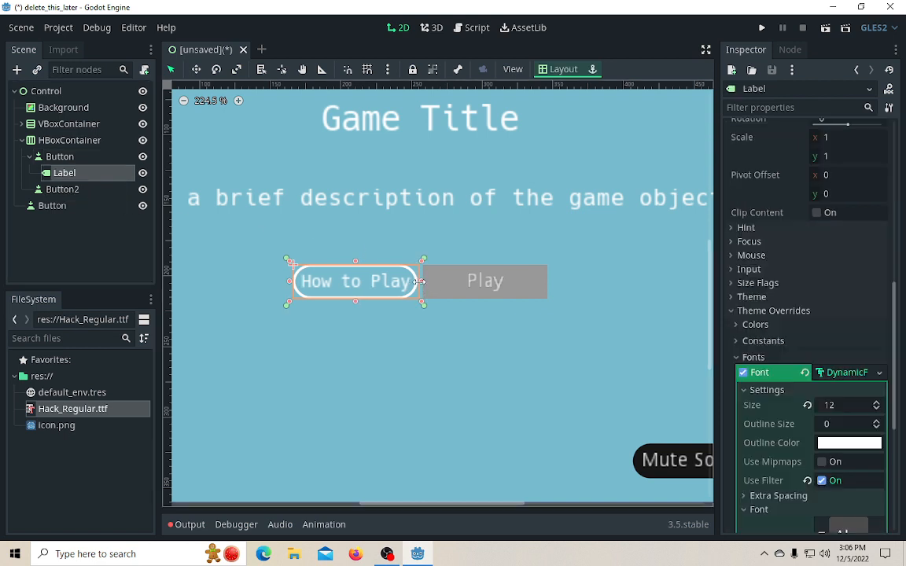
pyautogui.click(414, 358)
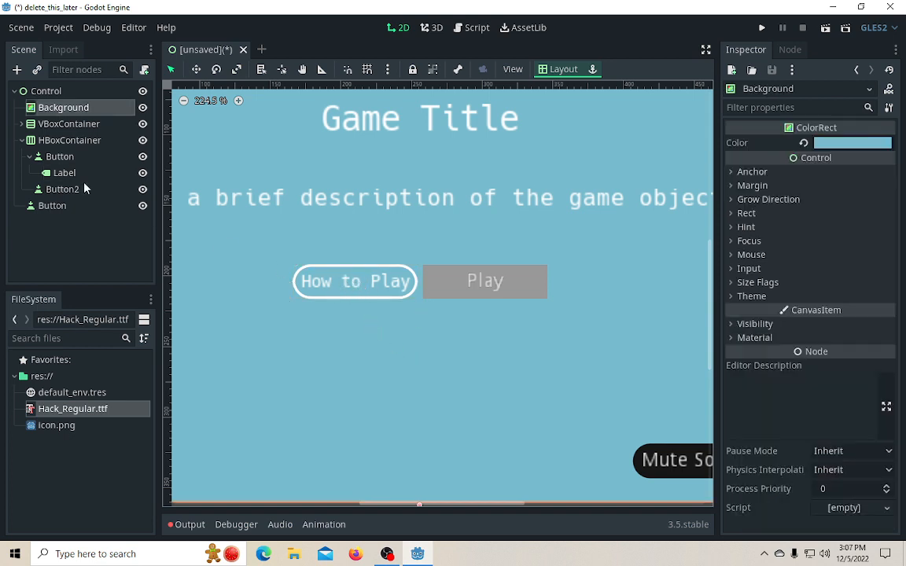
# Step: Set the background color of the Play button's Normal style to orange, e6862b
pyautogui.click(59, 190)
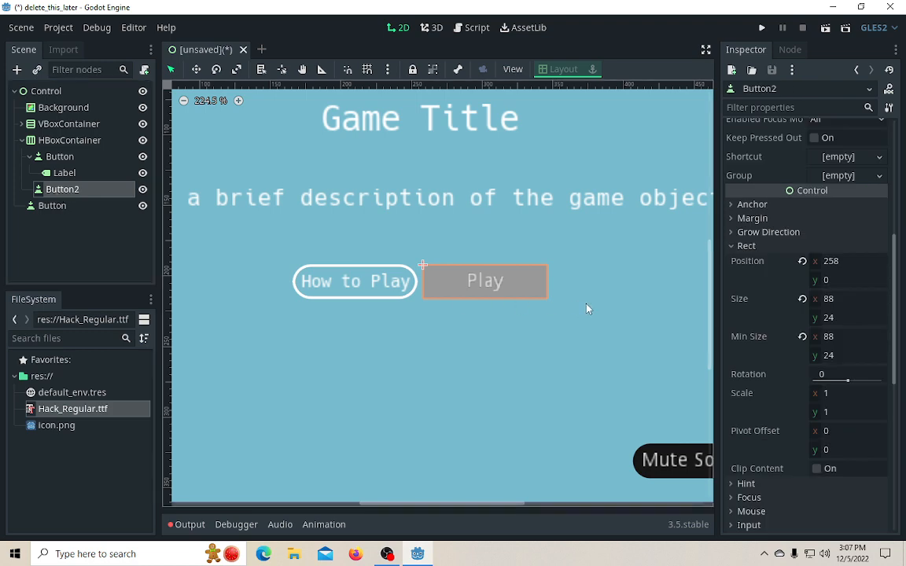
pyautogui.scroll(-5, 781, 311)
pyautogui.scroll(-4, 781, 310)
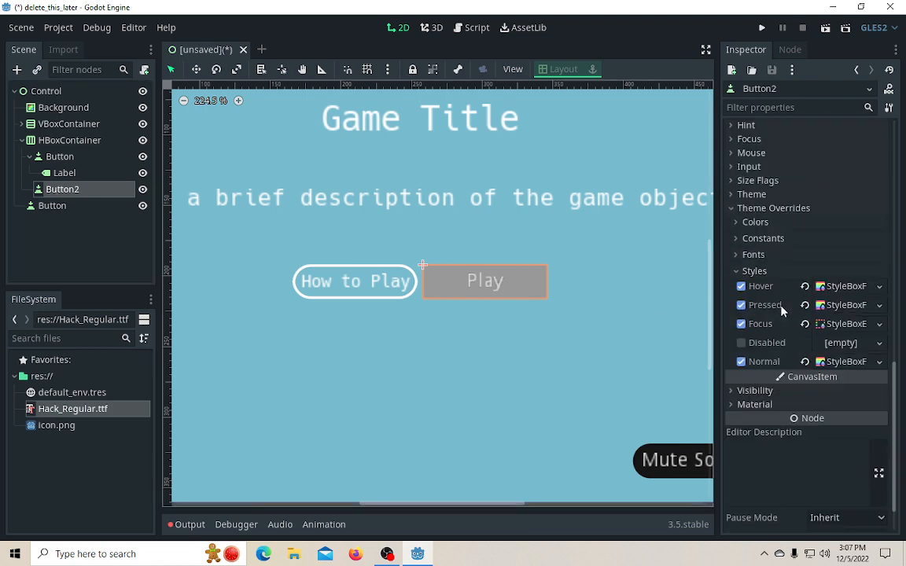
pyautogui.click(821, 363)
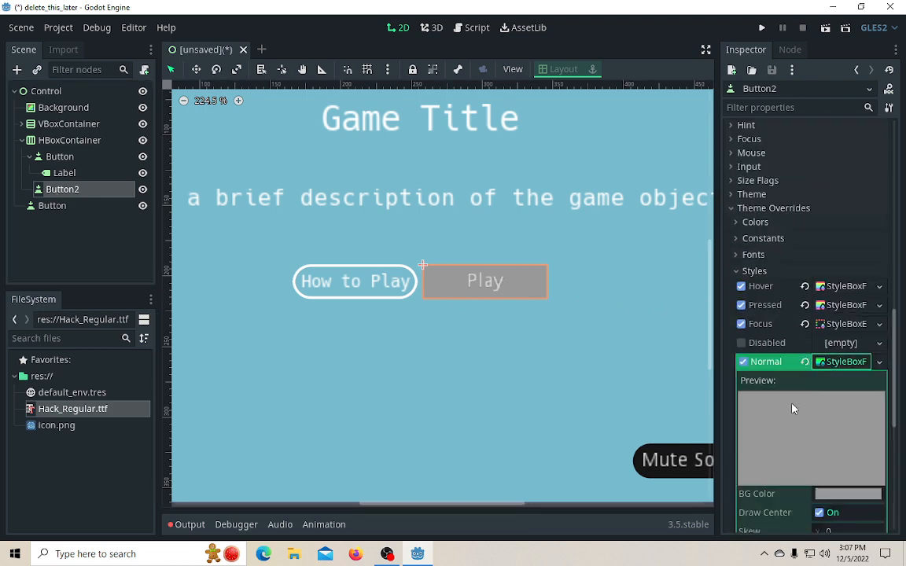
pyautogui.click(834, 495)
pyautogui.click(806, 199)
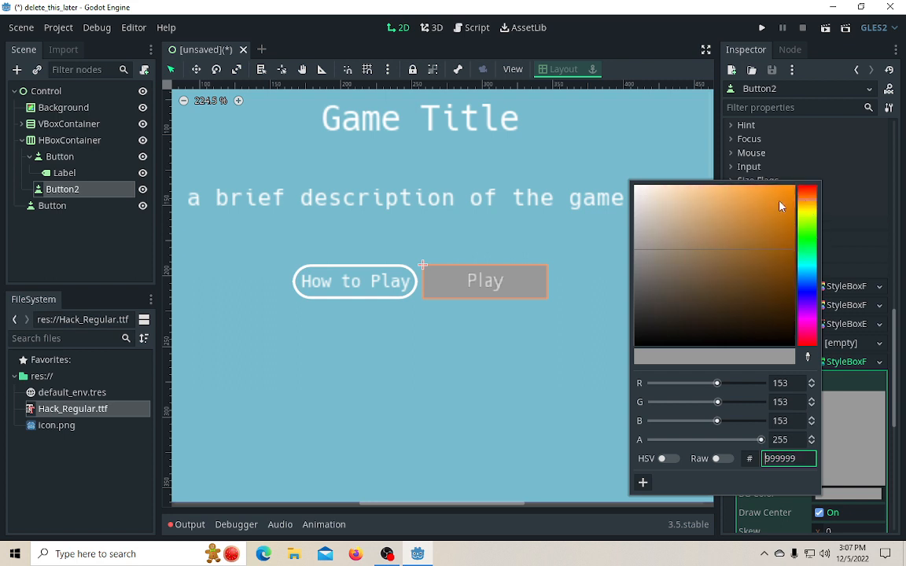
pyautogui.moveTo(760, 206)
pyautogui.mouseDown()
pyautogui.moveTo(764, 213)
pyautogui.moveTo(757, 206)
pyautogui.moveTo(776, 206)
pyautogui.moveTo(756, 204)
pyautogui.moveTo(765, 201)
pyautogui.mouseUp()
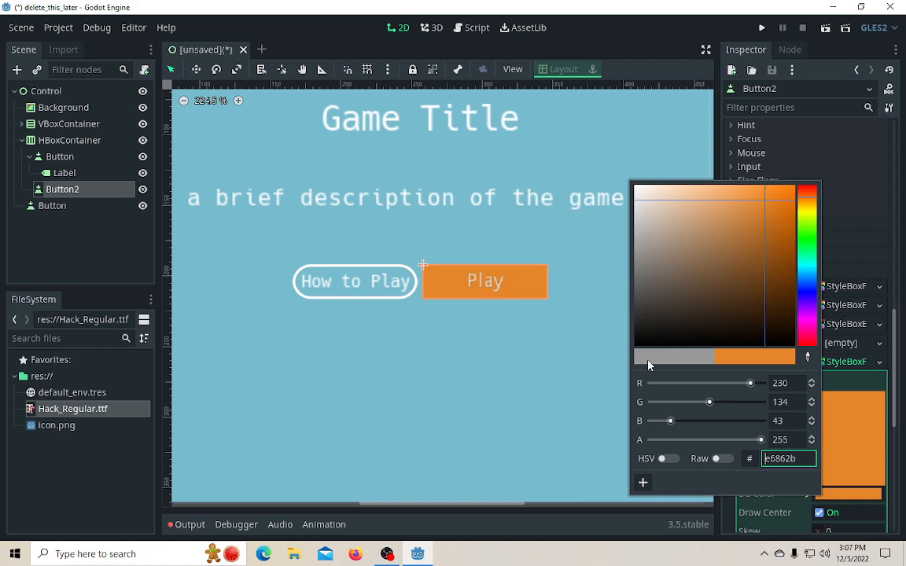
pyautogui.click(518, 332)
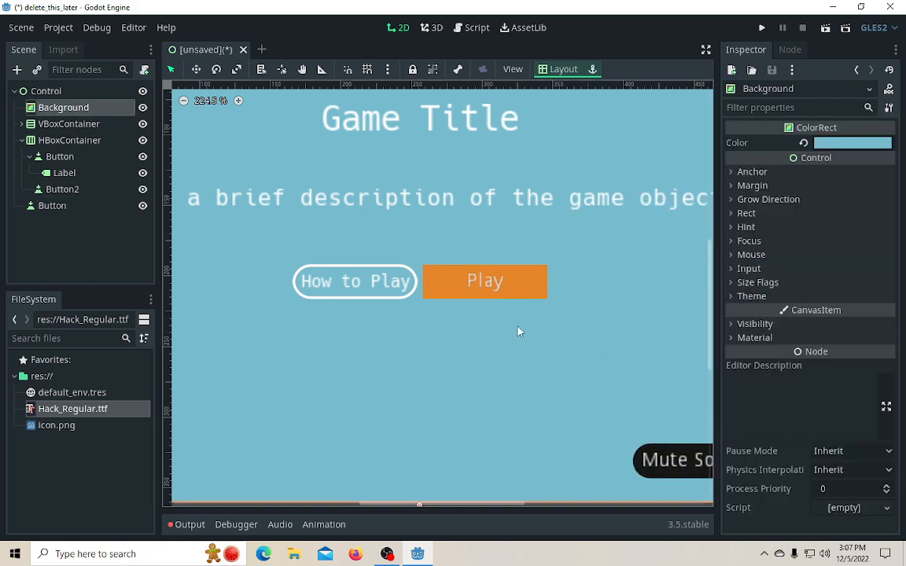
# Step: Set all four corner radii of the Play button's Normal style to 12
pyautogui.click(511, 294)
pyautogui.scroll(-5, 847, 435)
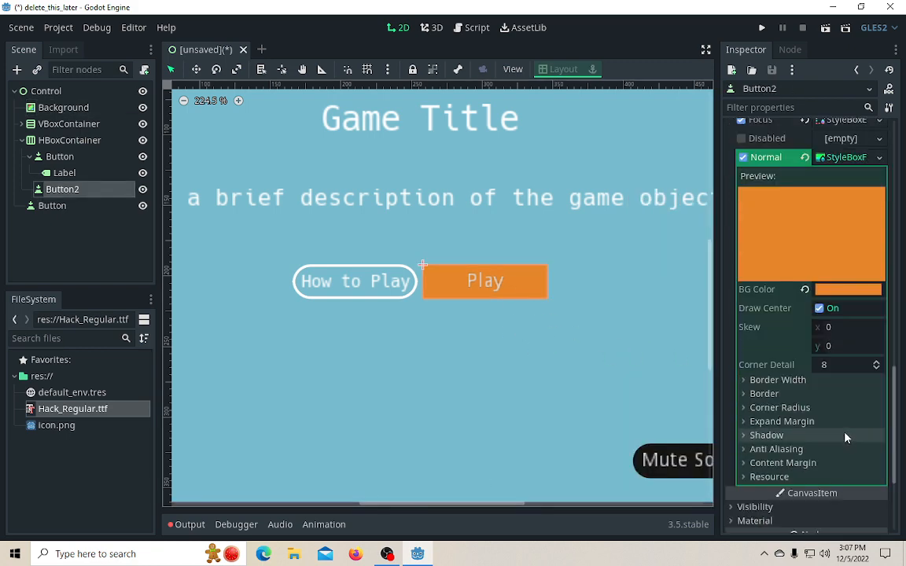
pyautogui.click(783, 408)
pyautogui.click(818, 423)
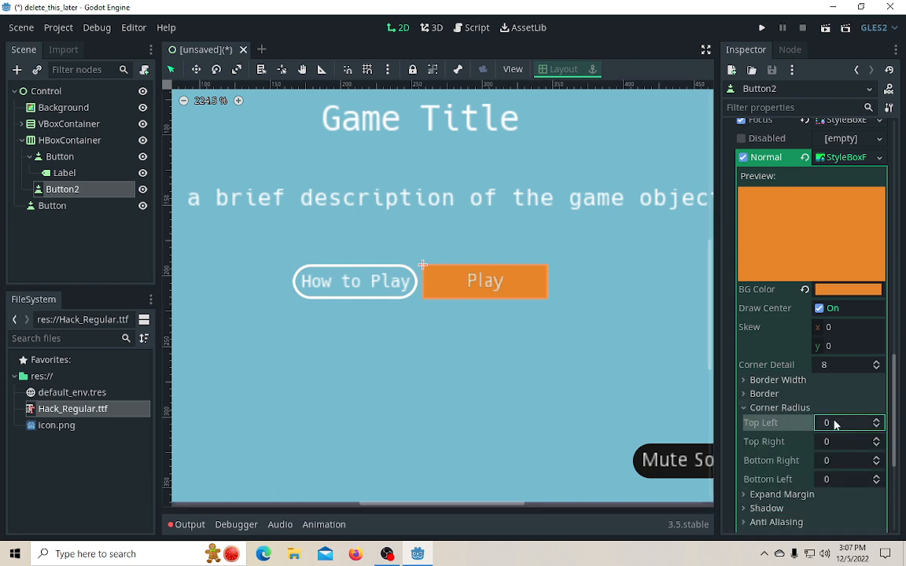
pyautogui.write('12')
pyautogui.press('Tab')
pyautogui.write('12')
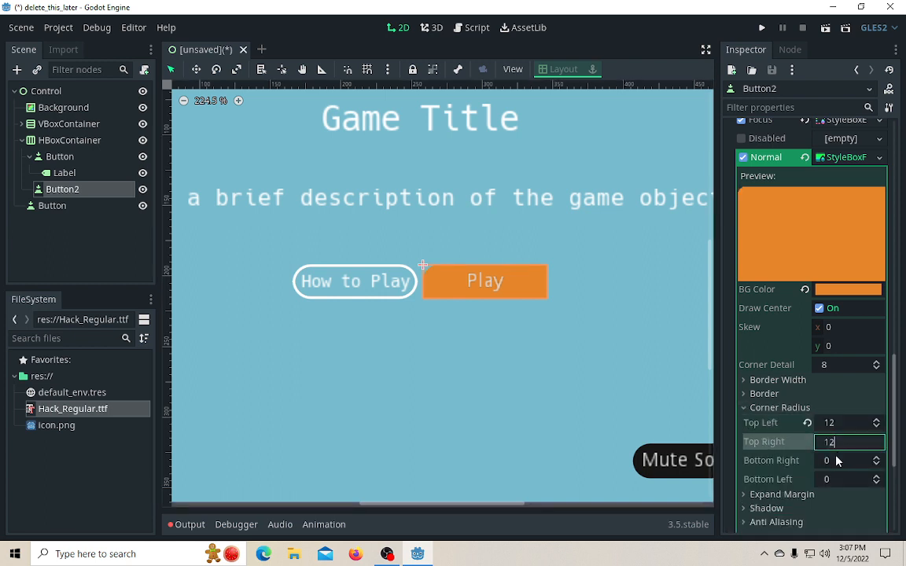
pyautogui.press('Tab')
pyautogui.write('12')
pyautogui.press('Tab')
pyautogui.write('12')
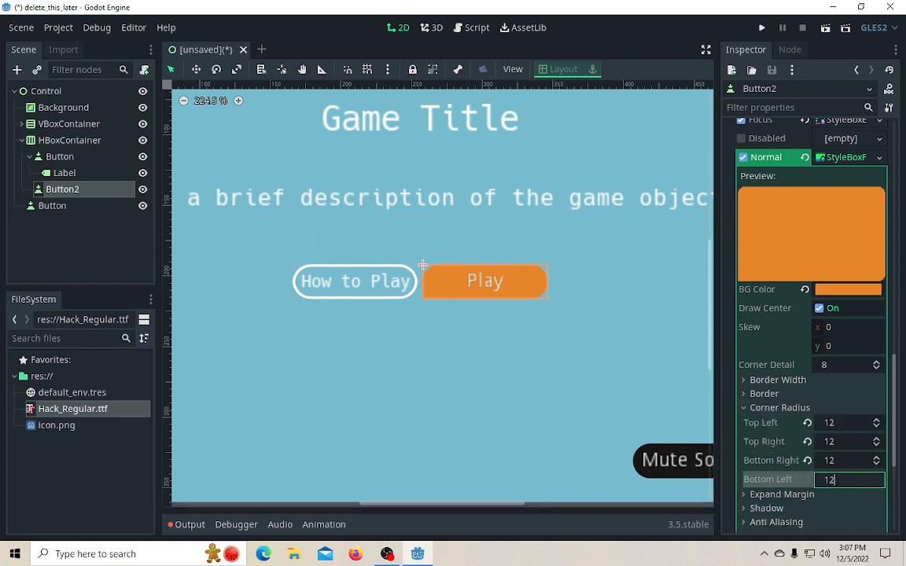
pyautogui.click(754, 407)
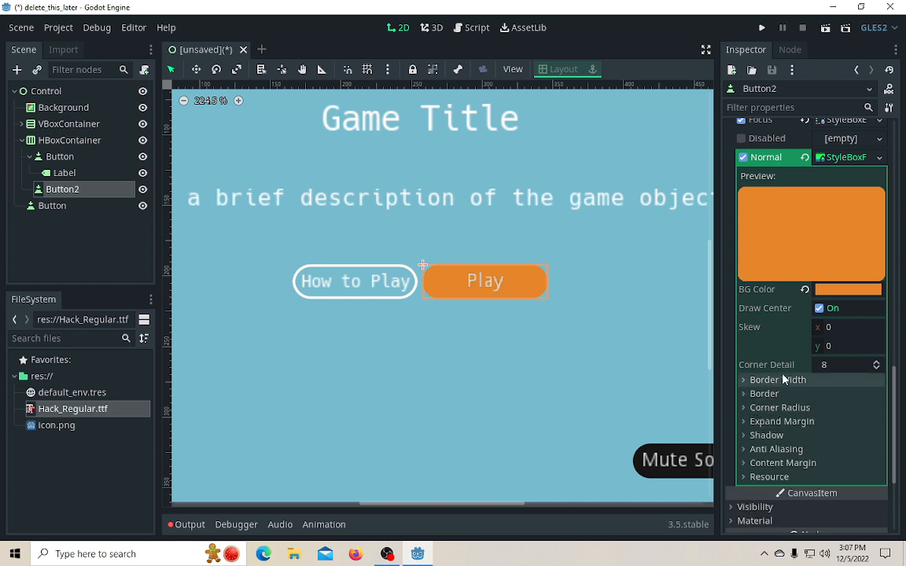
pyautogui.scroll(3, 795, 379)
pyautogui.scroll(2, 794, 379)
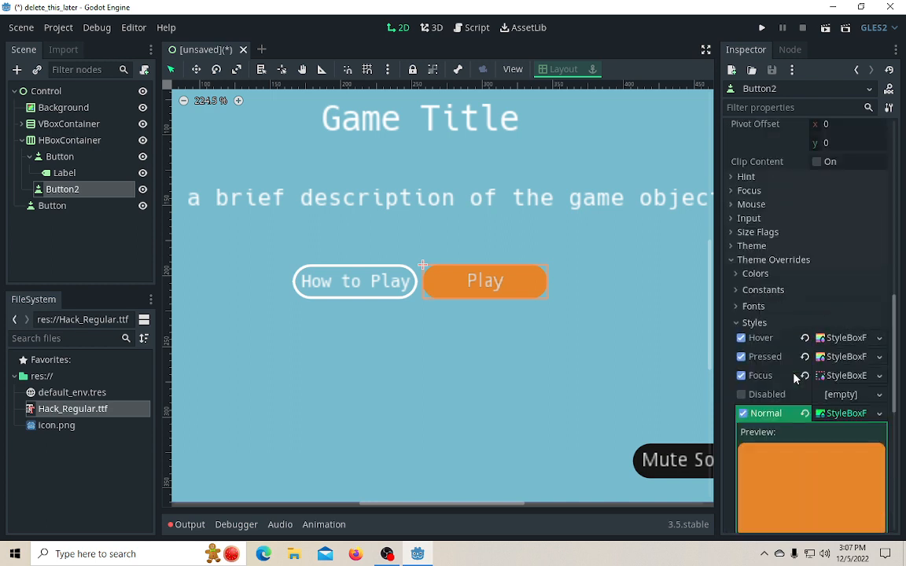
# Step: Set the background color of the Play button's Hover style to dark orange, b56a10
pyautogui.click(823, 338)
pyautogui.scroll(-2, 820, 364)
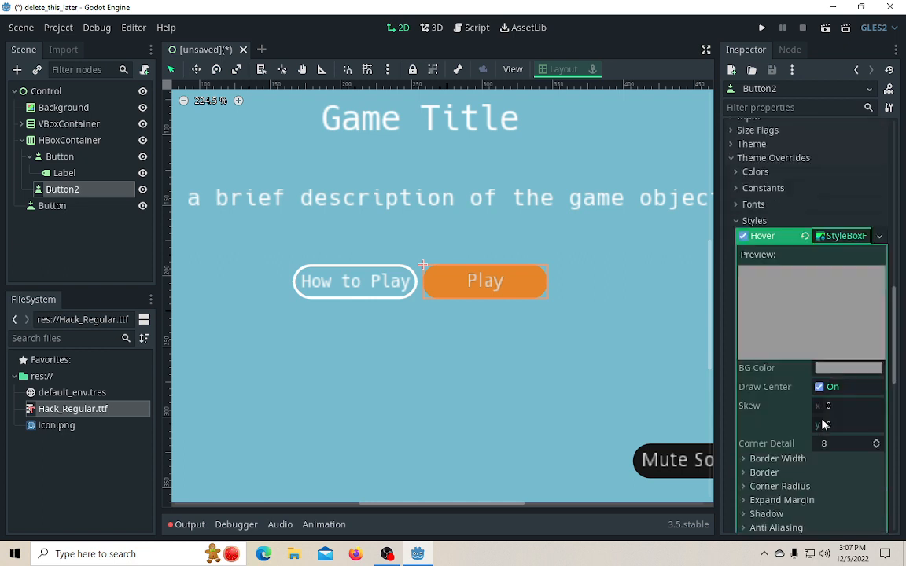
pyautogui.click(845, 368)
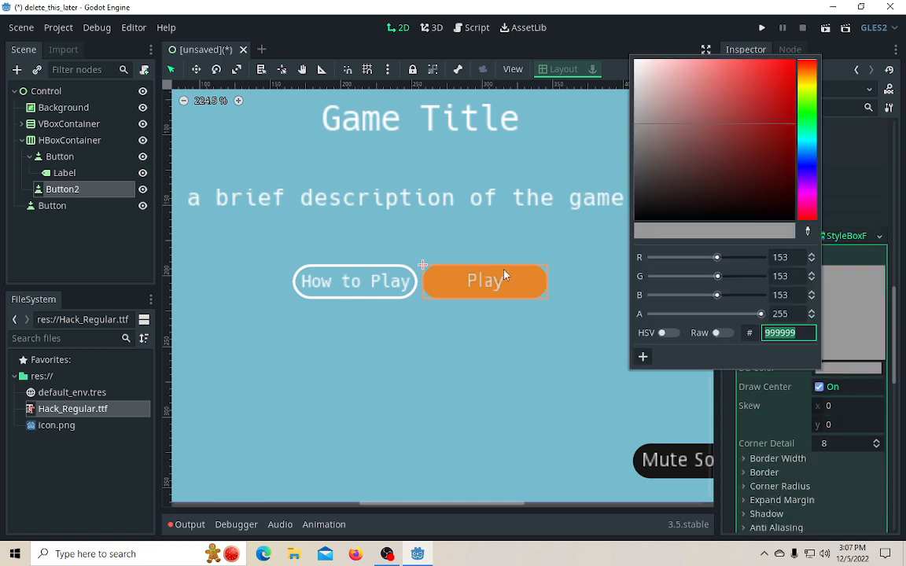
pyautogui.click(808, 78)
pyautogui.moveTo(769, 83); pyautogui.dragTo(818, 77)
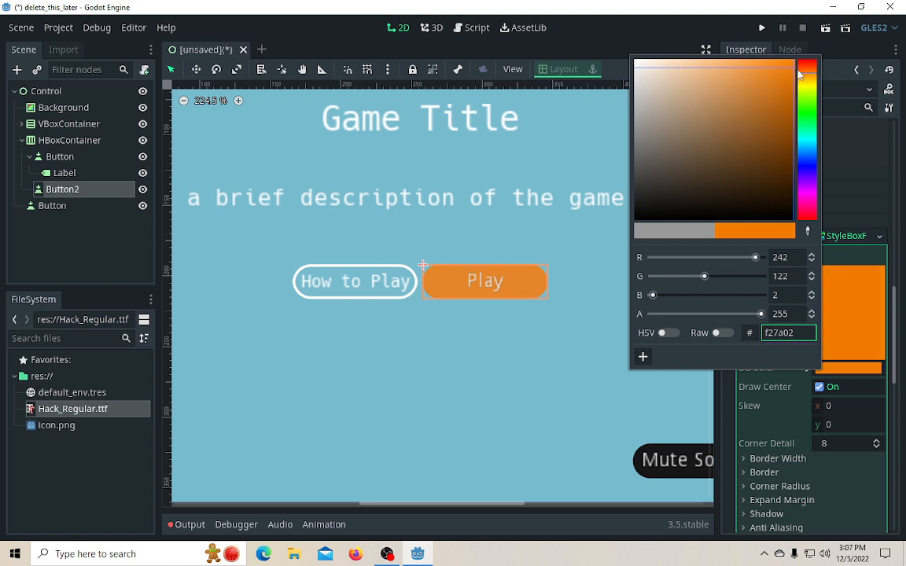
pyautogui.click(791, 73)
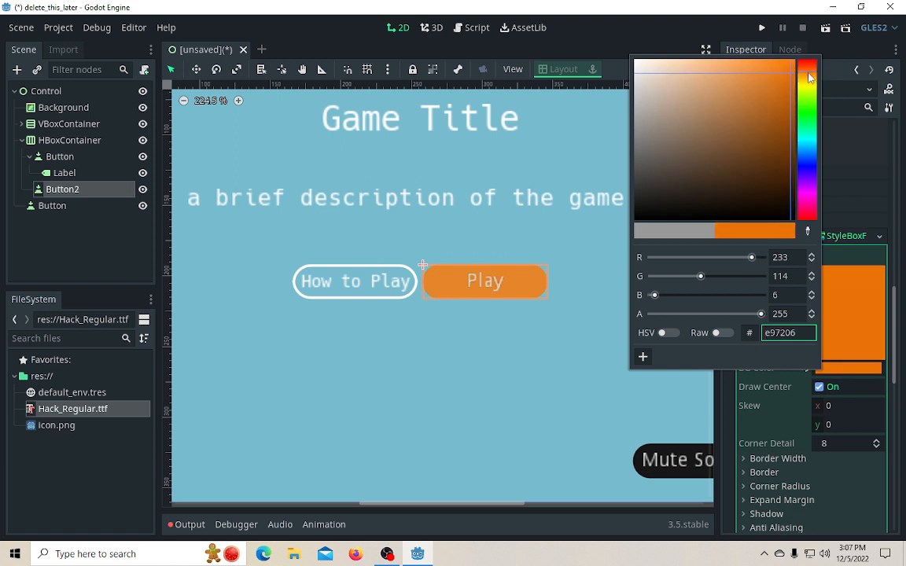
pyautogui.click(783, 81)
pyautogui.moveTo(782, 82); pyautogui.dragTo(782, 111)
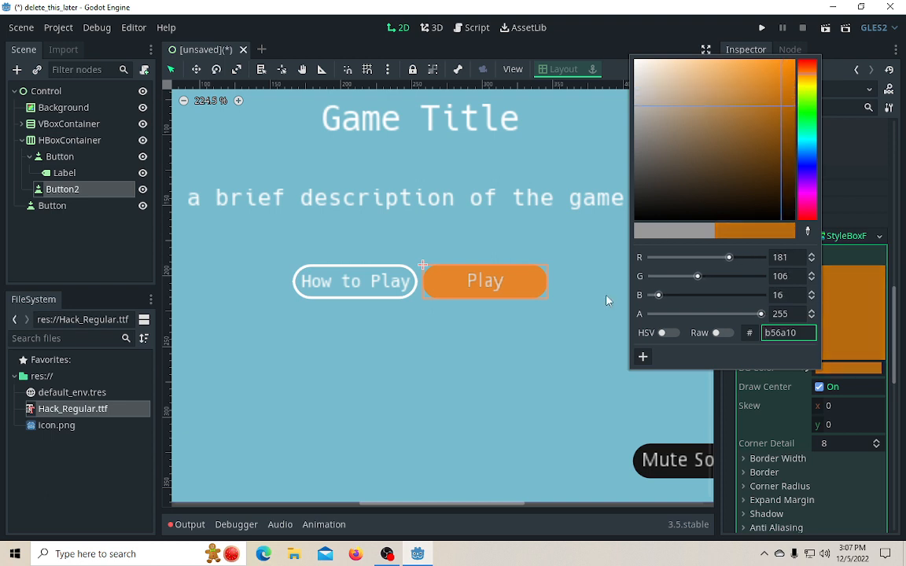
pyautogui.click(593, 331)
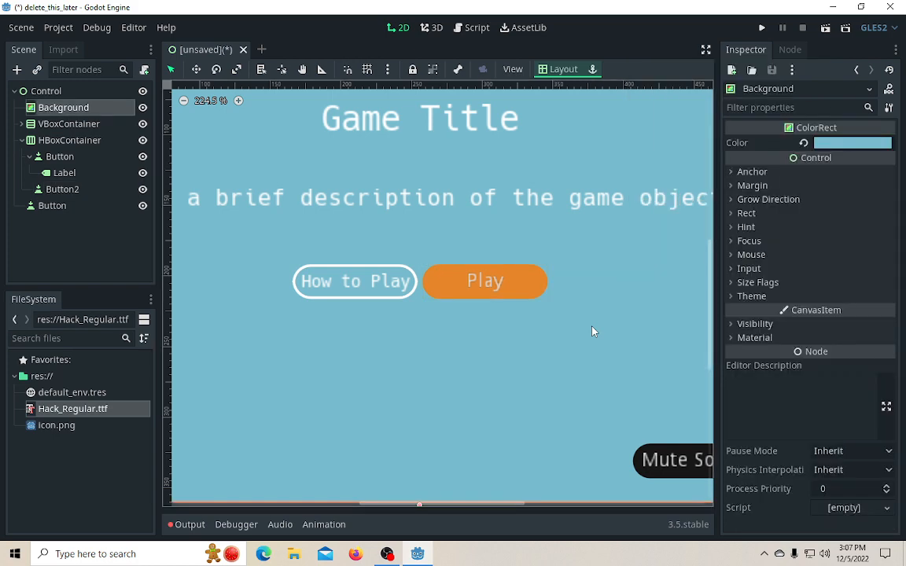
# Step: Set all four corner radii of the Play button's Hover style to 12
pyautogui.click(533, 297)
pyautogui.scroll(-5, 828, 340)
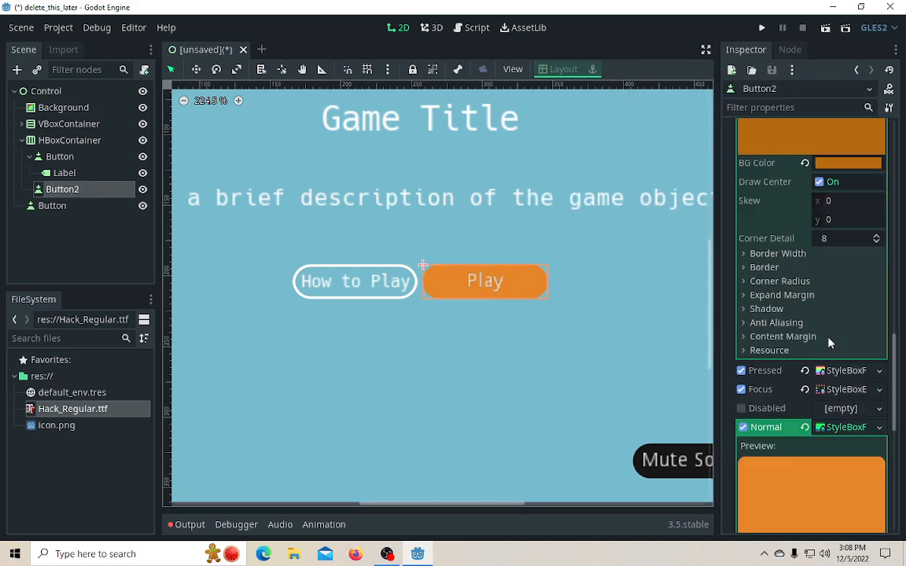
pyautogui.click(778, 281)
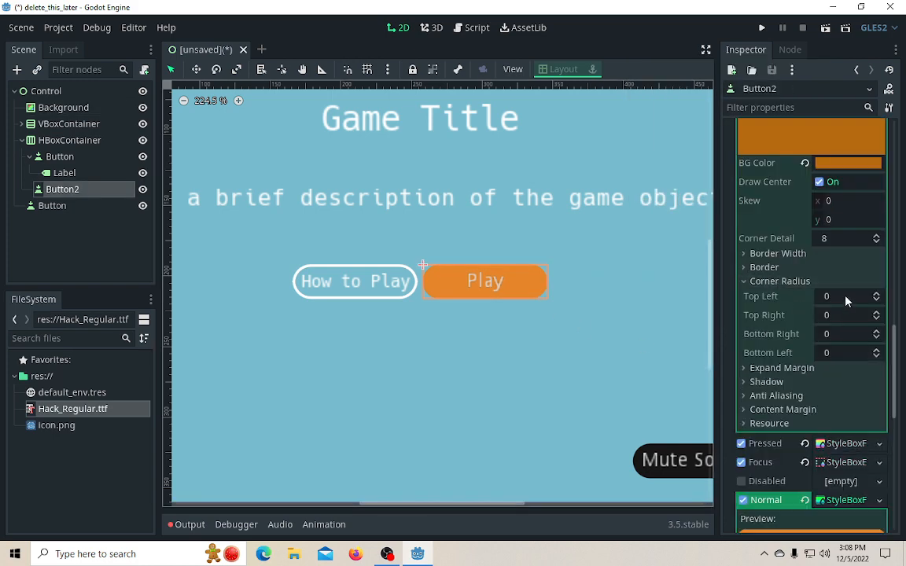
pyautogui.click(836, 296)
pyautogui.write('12')
pyautogui.click(835, 315)
pyautogui.write('12')
pyautogui.click(840, 333)
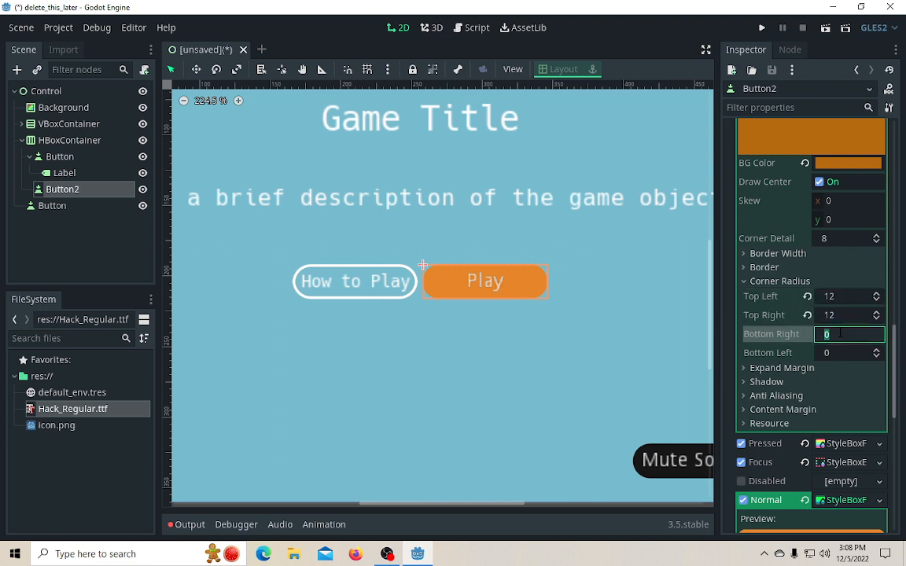
pyautogui.write('12')
pyautogui.click(835, 353)
pyautogui.write('12')
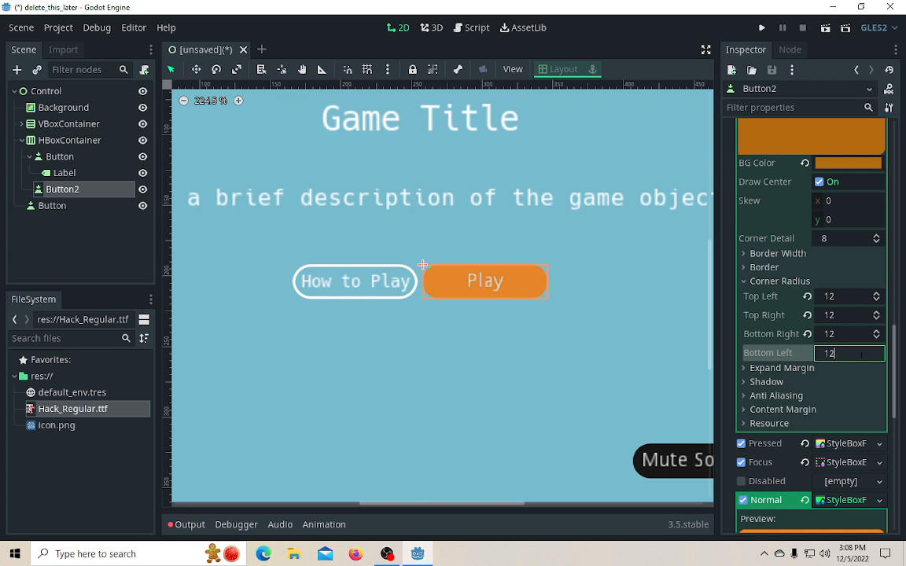
pyautogui.press('Return')
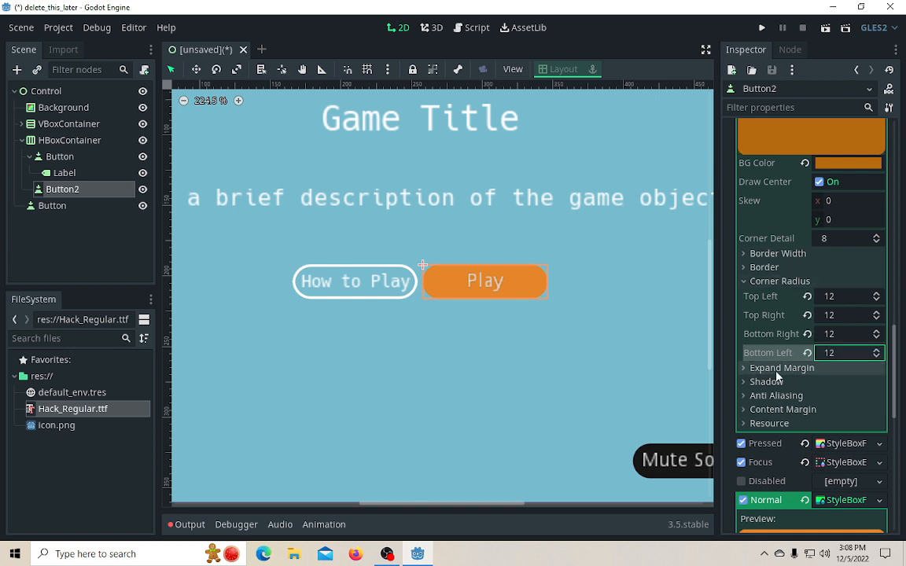
pyautogui.scroll(3, 777, 378)
pyautogui.scroll(3, 777, 378)
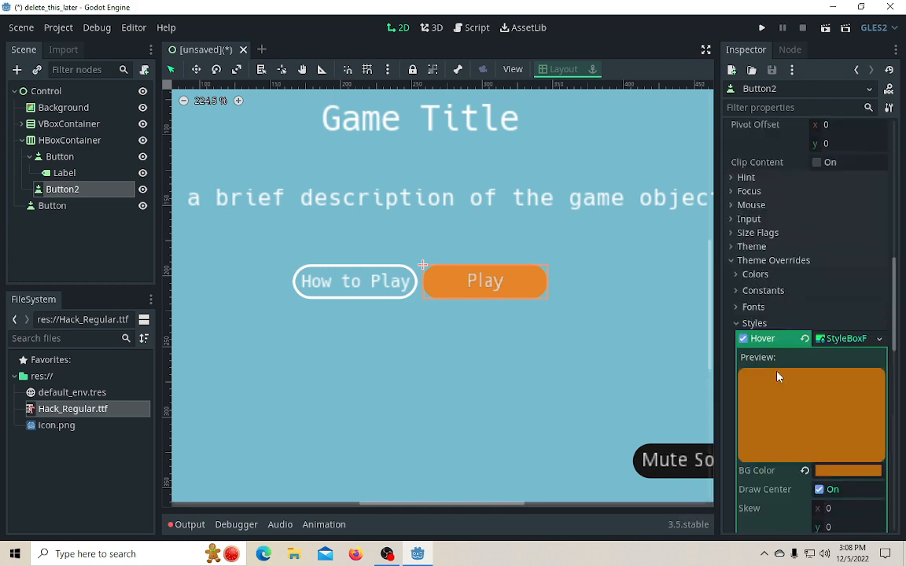
# Step: Expand the Play button's Pressed style and copy the hex code b56a10 from the Hover style's background color
pyautogui.scroll(-11, 737, 383)
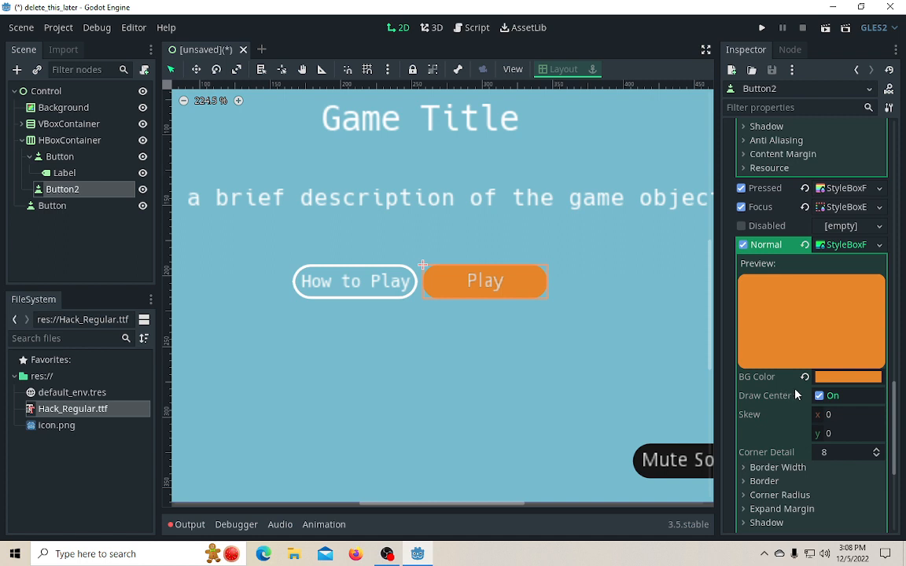
pyautogui.scroll(2, 799, 393)
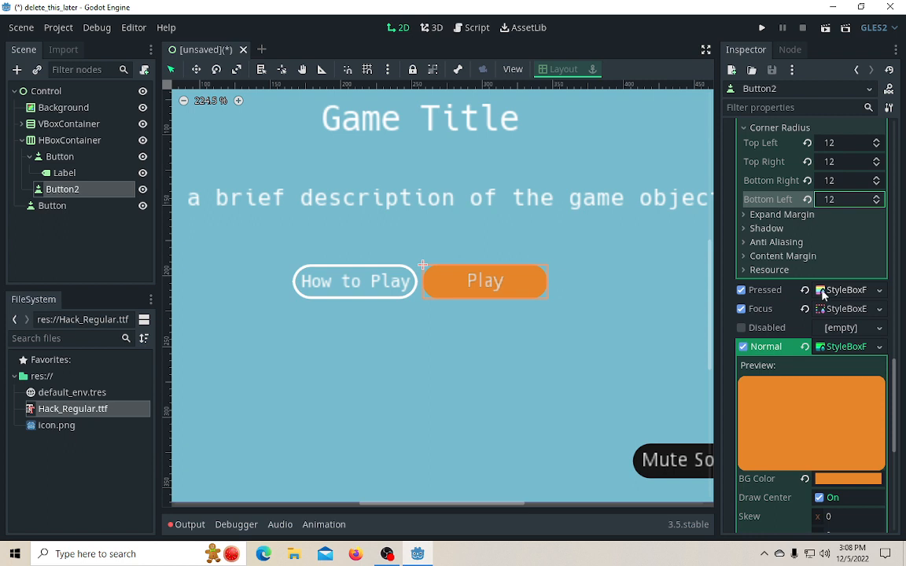
pyautogui.click(822, 292)
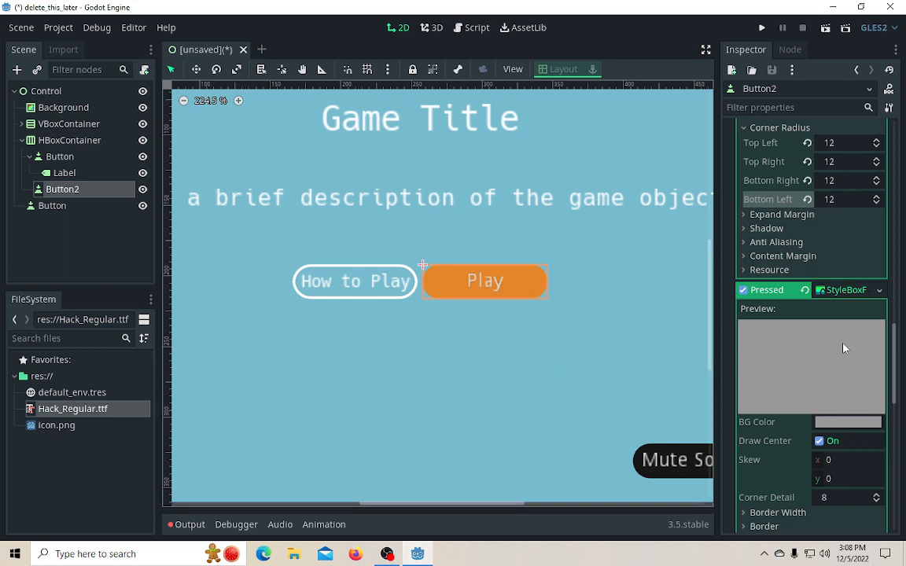
pyautogui.scroll(5, 843, 348)
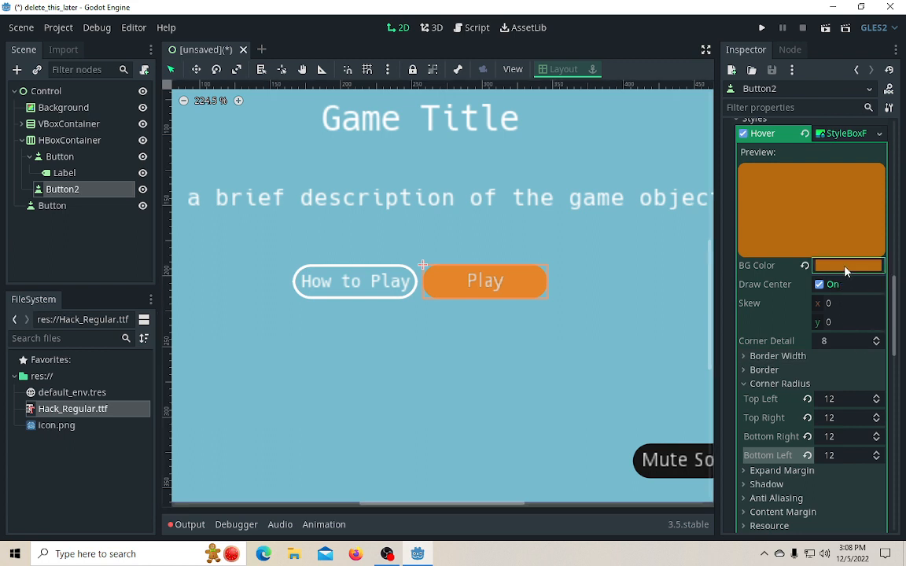
pyautogui.click(845, 266)
pyautogui.hotkey('ctrl', 'c')
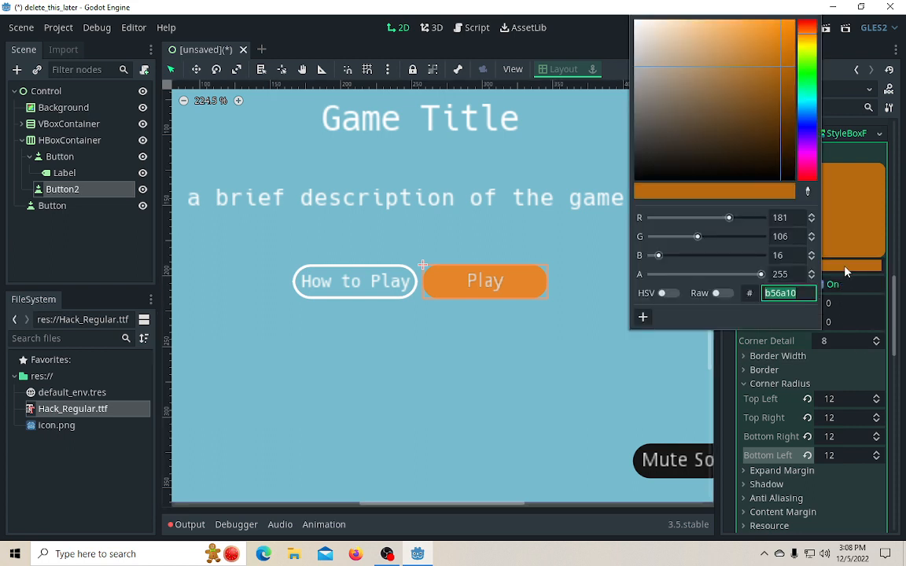
pyautogui.click(575, 309)
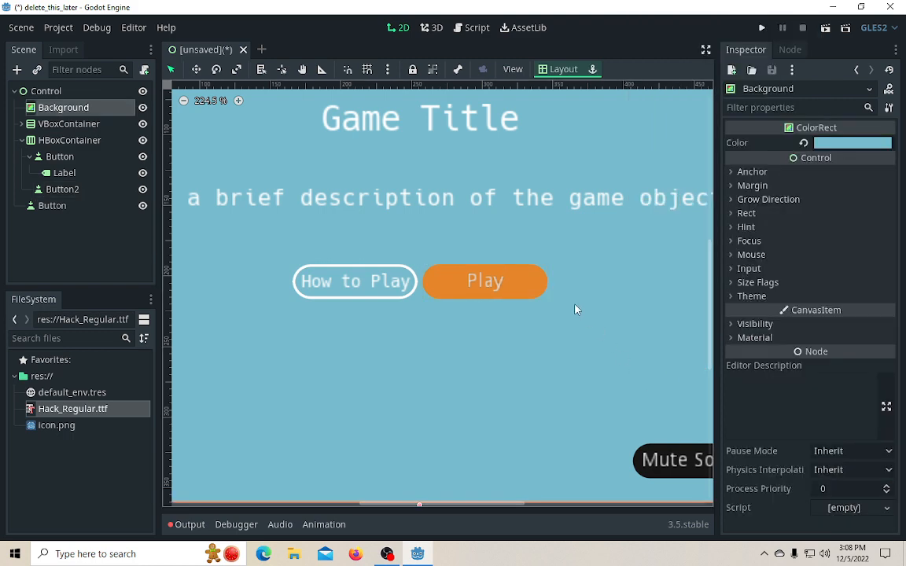
# Step: Paste b56a10 as the background color of the Play button's Pressed style
pyautogui.click(528, 296)
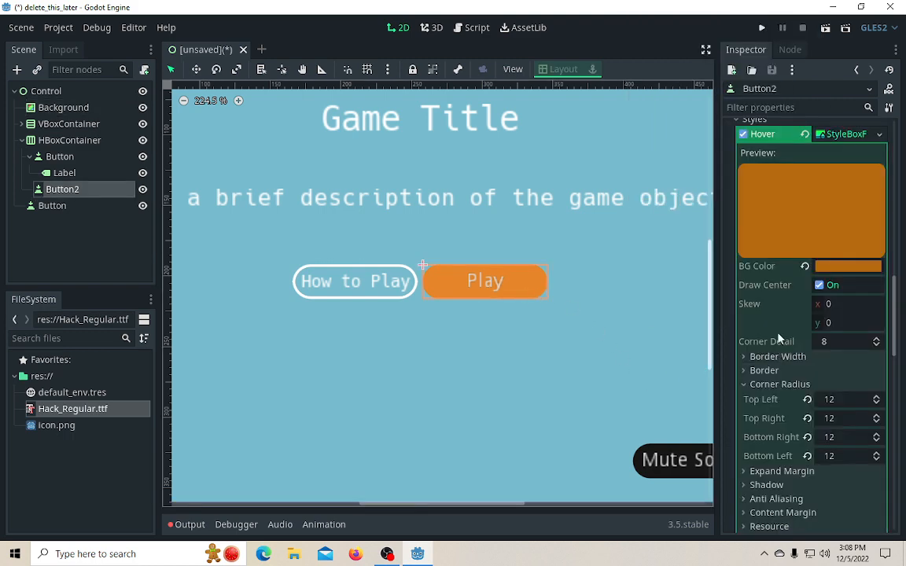
pyautogui.scroll(-8, 845, 391)
pyautogui.scroll(2, 842, 377)
pyautogui.click(835, 323)
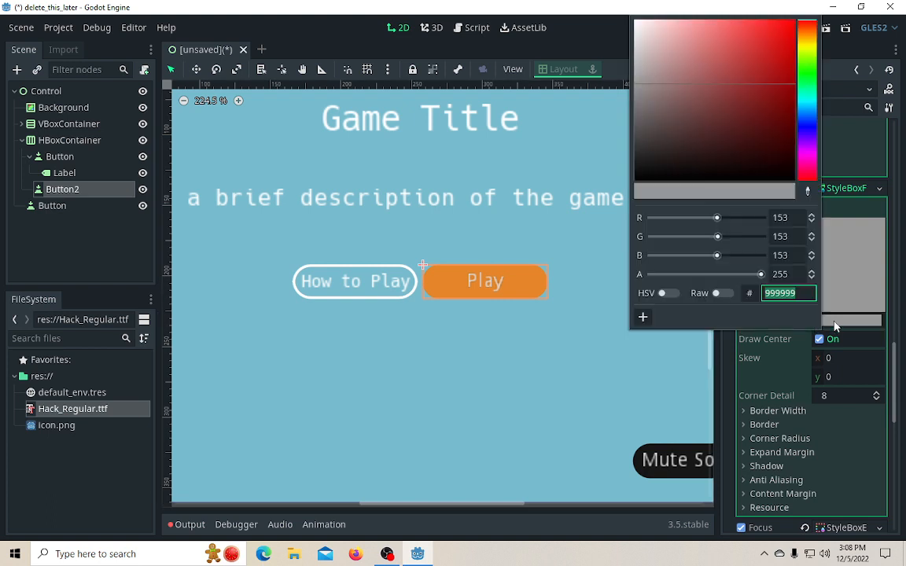
pyautogui.hotkey('ctrl', 'v')
pyautogui.press('Return')
pyautogui.click(551, 330)
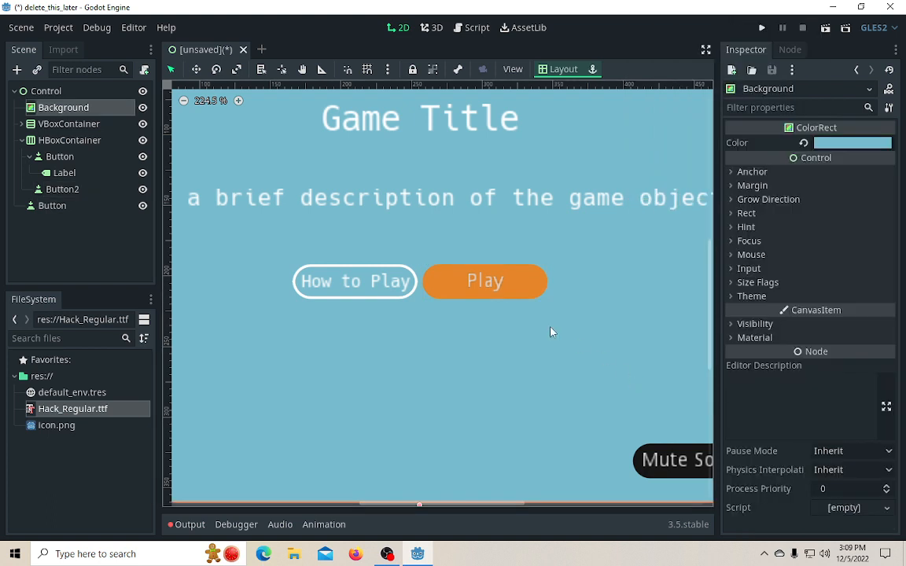
# Step: Set all four corner radii of the Play button's Pressed style to 12
pyautogui.click(520, 294)
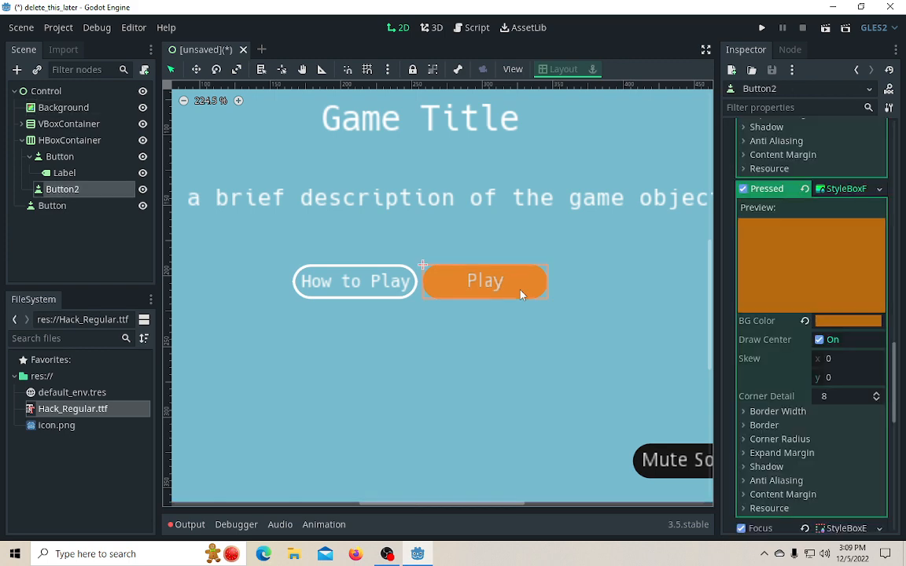
pyautogui.scroll(-5, 795, 275)
pyautogui.scroll(5, 795, 232)
pyautogui.scroll(-2, 840, 324)
pyautogui.click(775, 388)
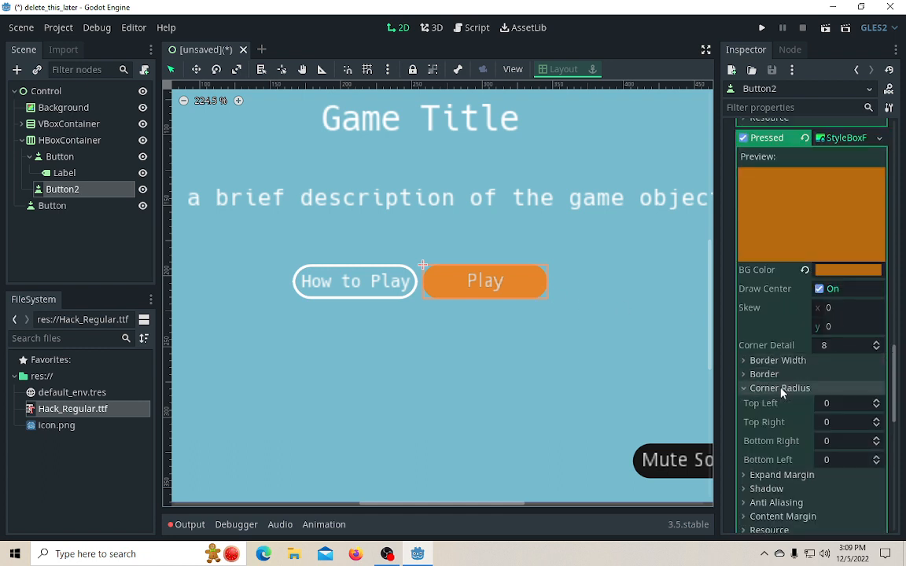
pyautogui.click(838, 408)
pyautogui.write('12')
pyautogui.press('Tab')
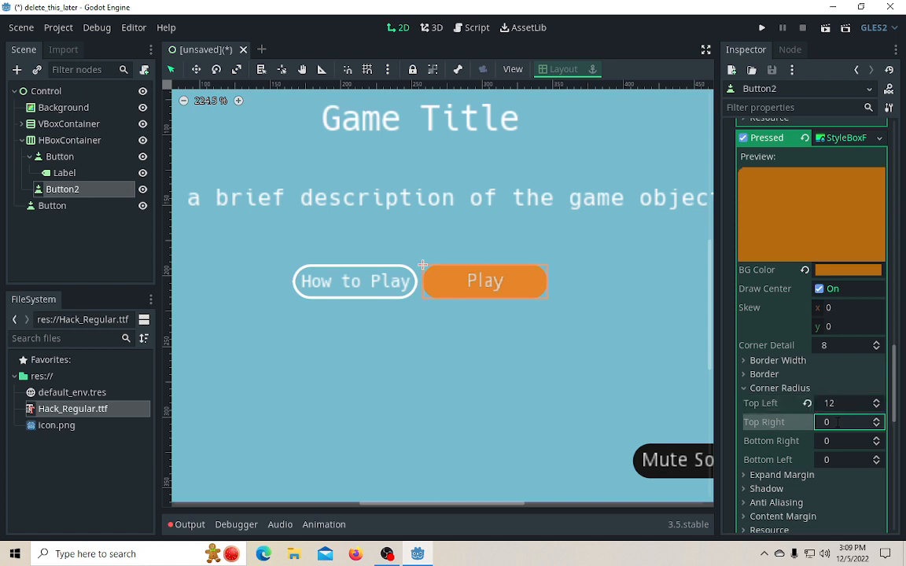
pyautogui.write('12')
pyautogui.press('Tab')
pyautogui.write('12')
pyautogui.press('Tab')
pyautogui.write('12')
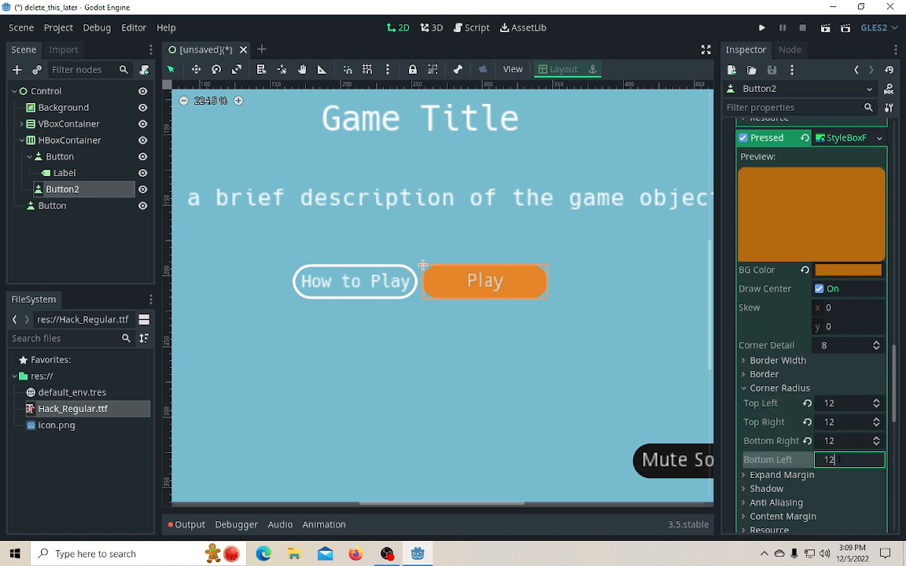
pyautogui.press('Return')
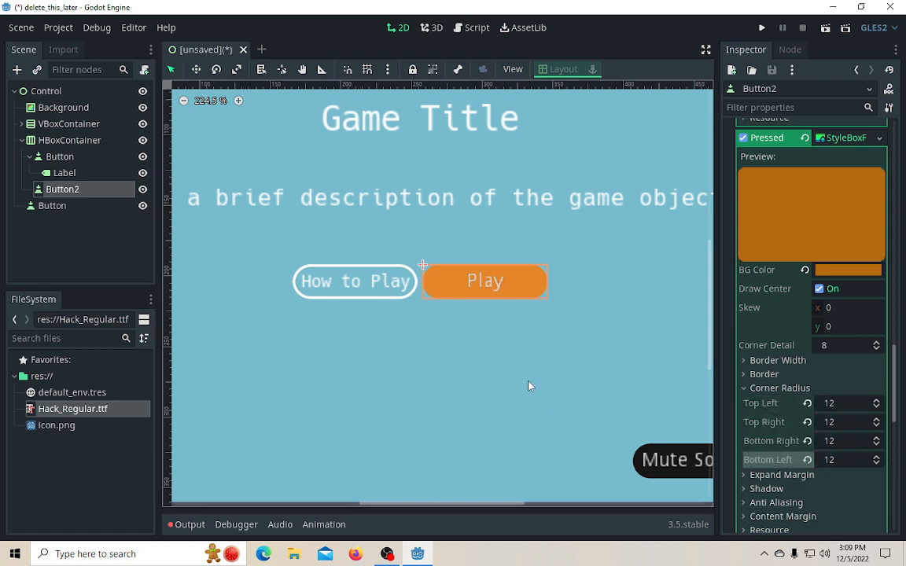
# Step: Set the border color of the How to Play button's Hover style to white, ffffff
pyautogui.scroll(-4, 851, 379)
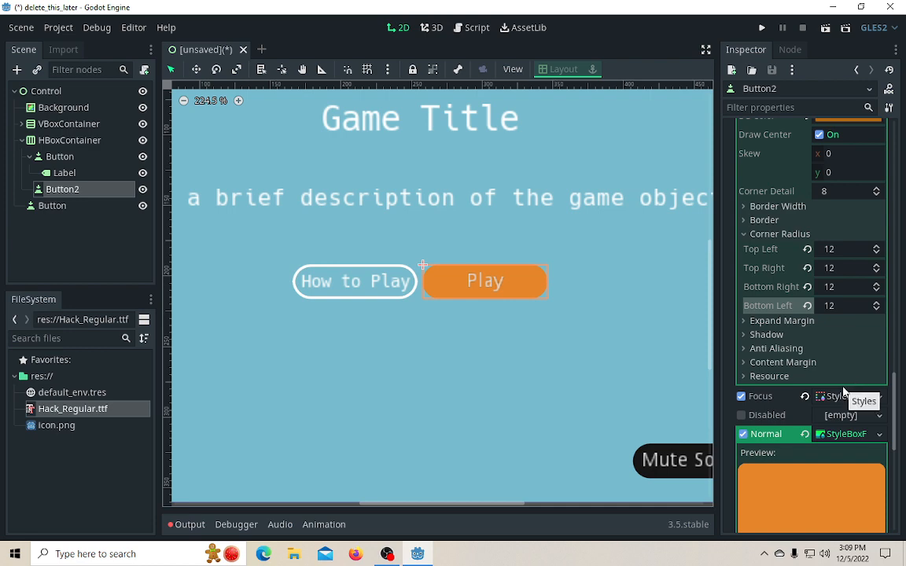
pyautogui.scroll(-8, 786, 361)
pyautogui.scroll(8, 735, 352)
pyautogui.click(357, 294)
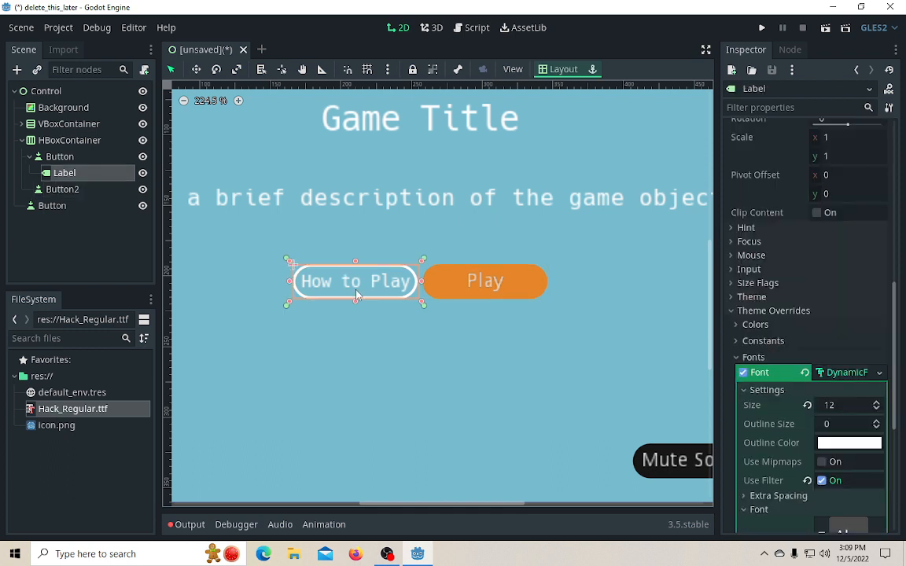
pyautogui.click(743, 357)
pyautogui.click(77, 158)
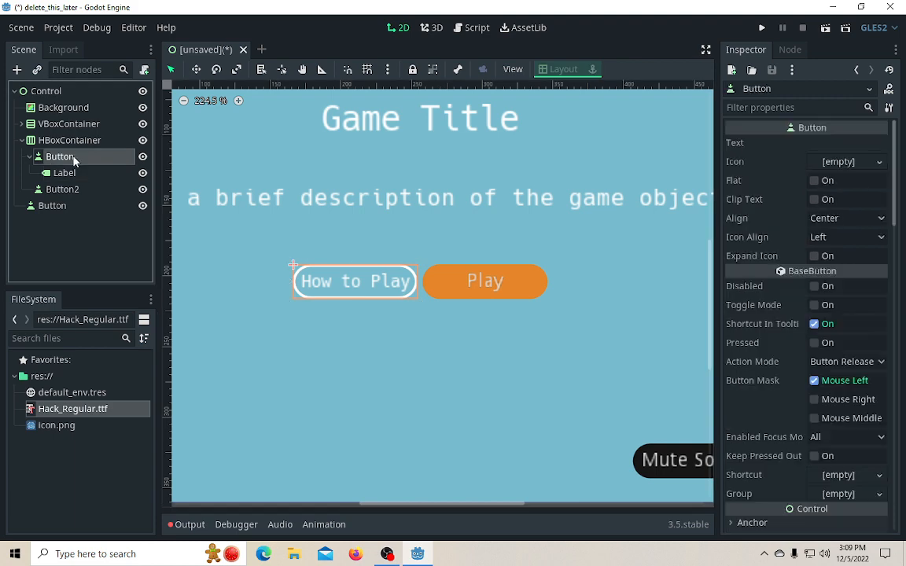
pyautogui.scroll(-15, 785, 371)
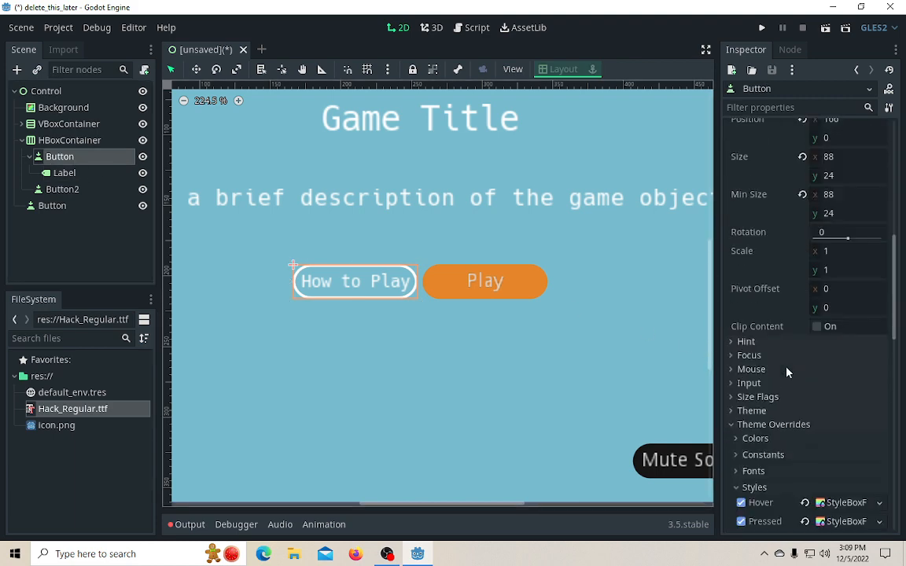
pyautogui.click(842, 348)
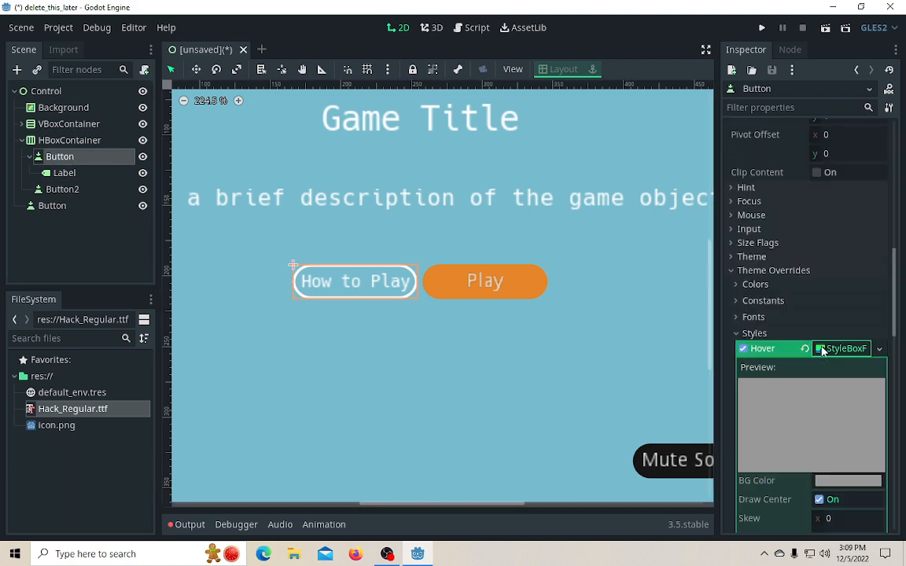
pyautogui.scroll(-4, 792, 384)
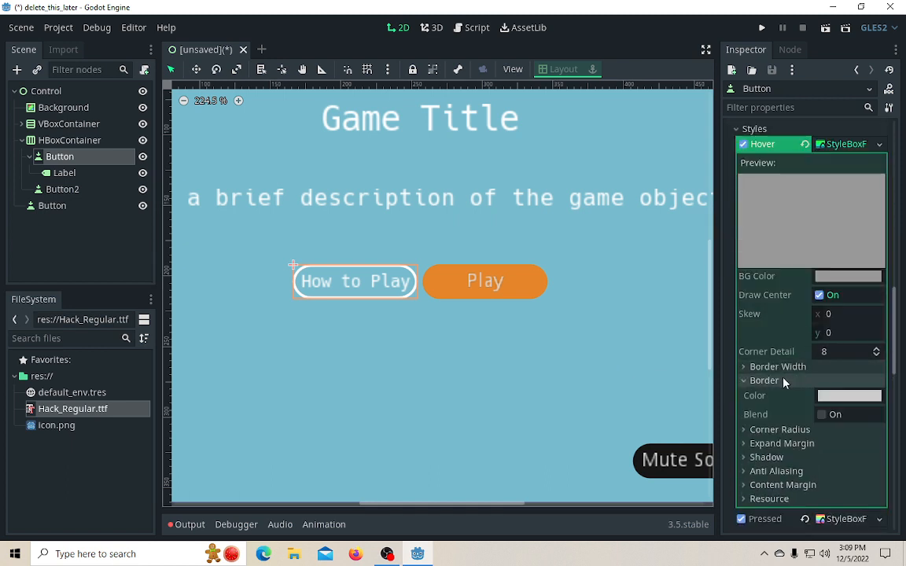
pyautogui.click(843, 396)
pyautogui.moveTo(653, 126); pyautogui.dragTo(634, 85)
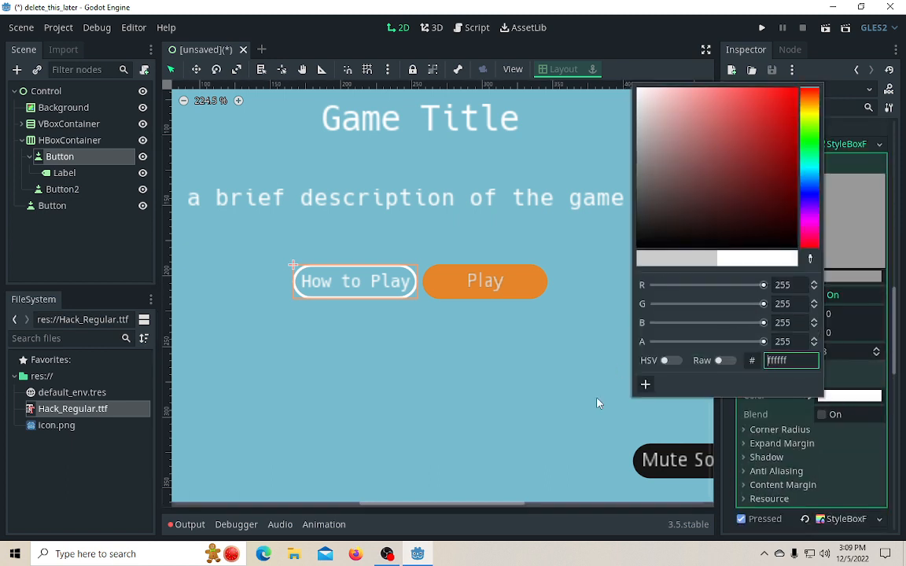
pyautogui.click(793, 423)
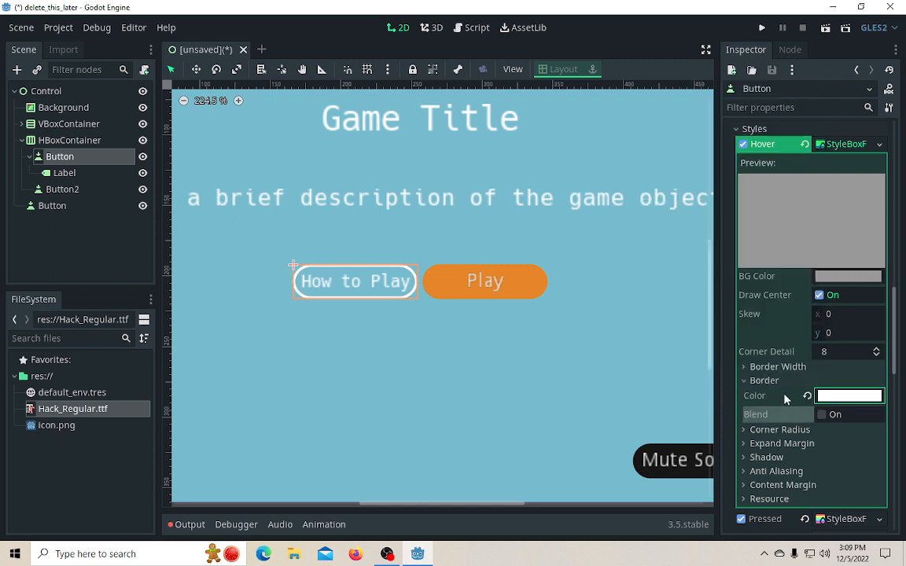
# Step: Set the border width of the How to Play button's Hover style to 2 on all four sides
pyautogui.click(767, 366)
pyautogui.click(832, 381)
pyautogui.write('2')
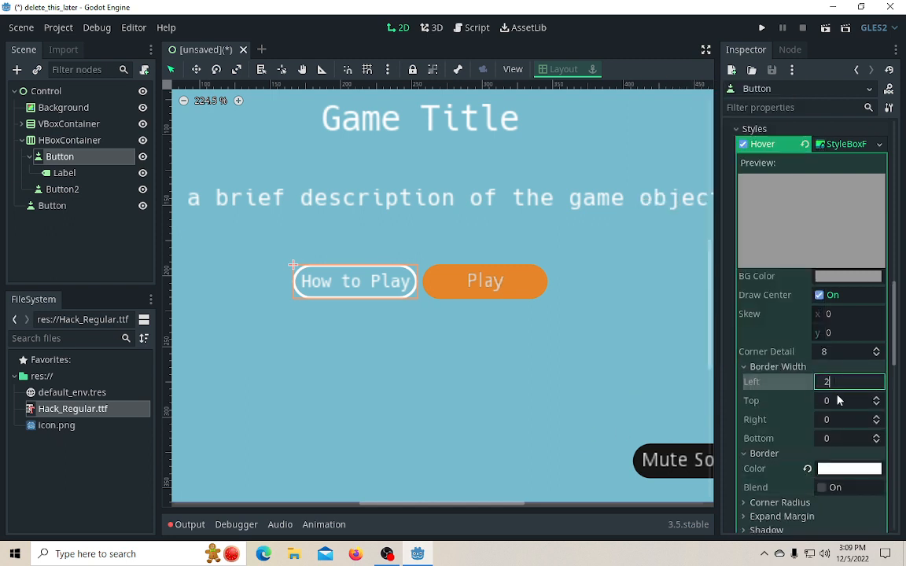
pyautogui.click(831, 401)
pyautogui.write('2')
pyautogui.click(835, 419)
pyautogui.write('2')
pyautogui.click(836, 439)
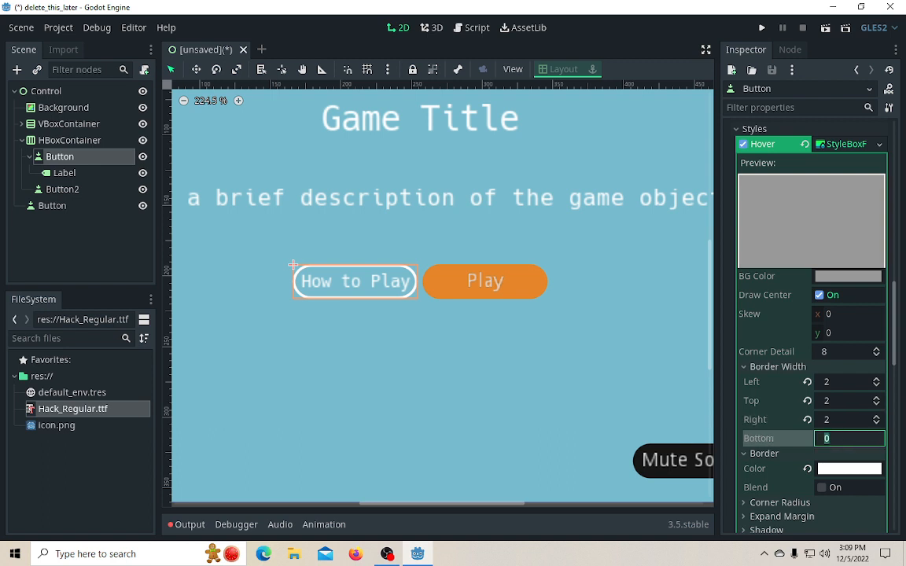
pyautogui.write('2')
# Step: Set all four corner radii of the How to Play button's Hover style to 12
pyautogui.scroll(-5, 829, 433)
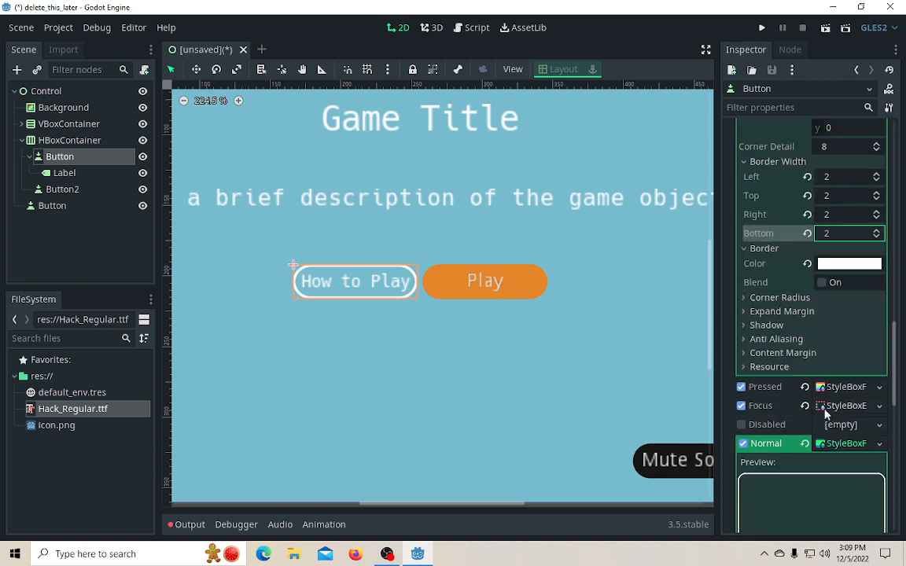
pyautogui.click(770, 298)
pyautogui.click(833, 313)
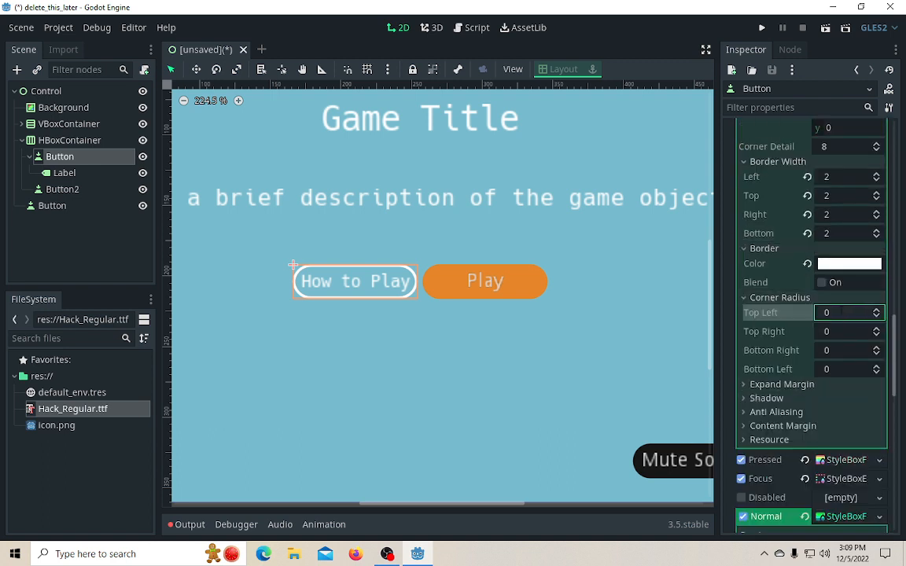
pyautogui.write('12')
pyautogui.click(834, 331)
pyautogui.write('12')
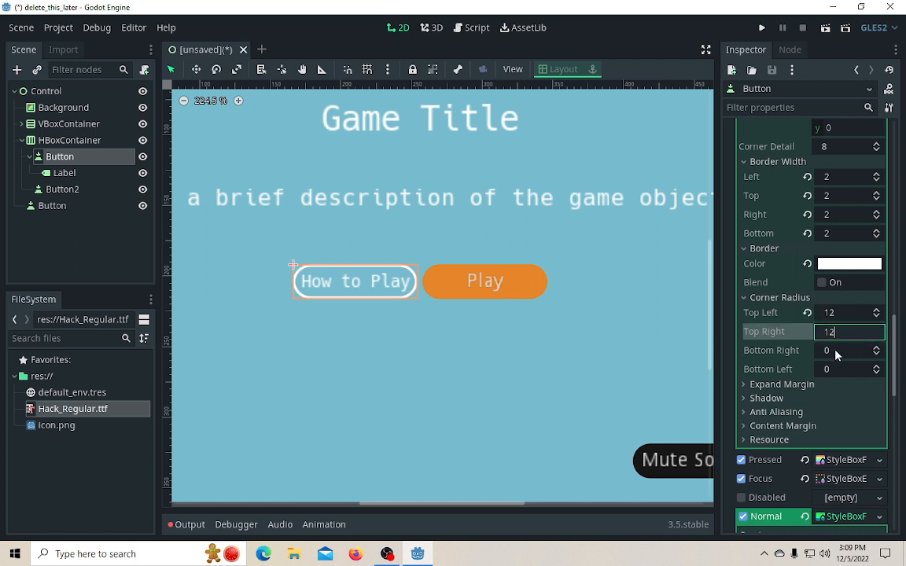
pyautogui.click(834, 350)
pyautogui.write('12')
pyautogui.click(835, 369)
pyautogui.write('12')
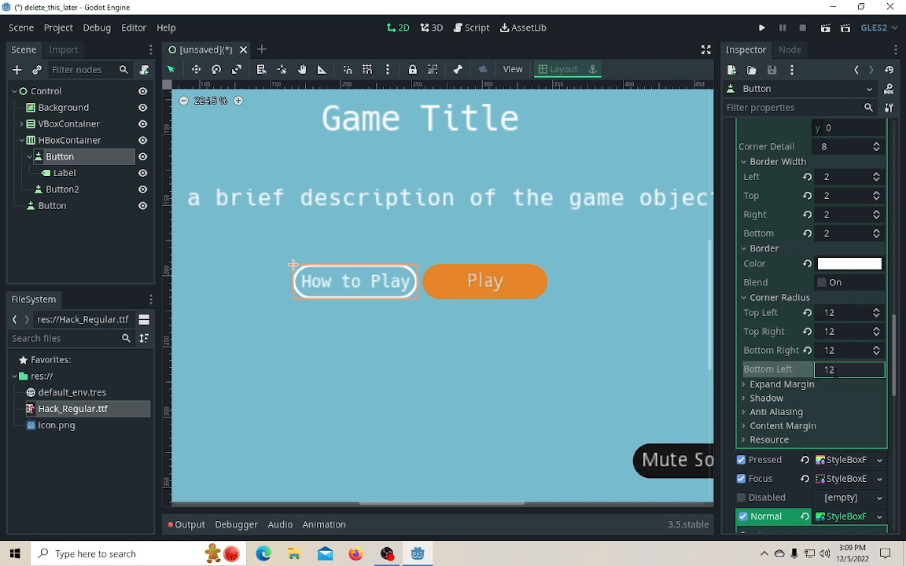
# Step: Set the background color of the How to Play button's Hover style to the semi-transparent gray 39727272
pyautogui.scroll(5, 838, 384)
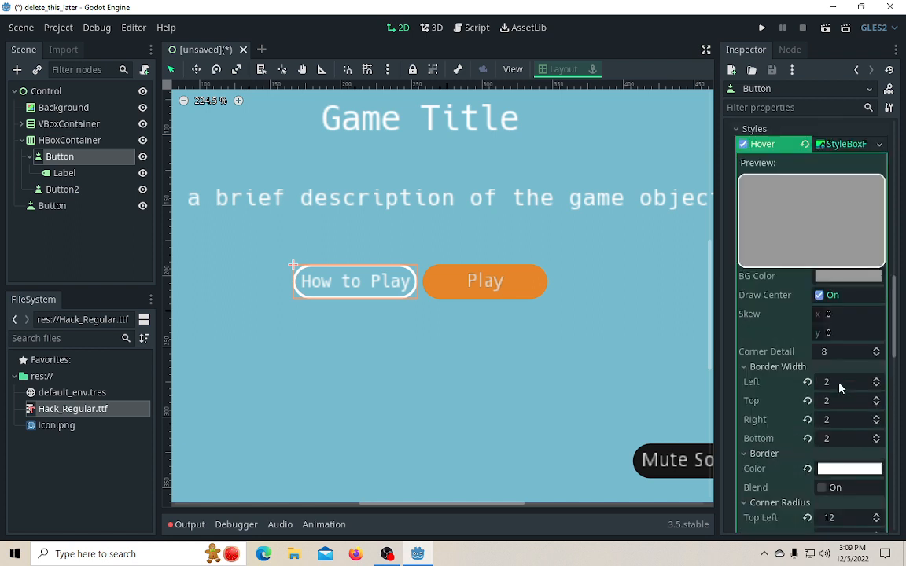
pyautogui.click(837, 276)
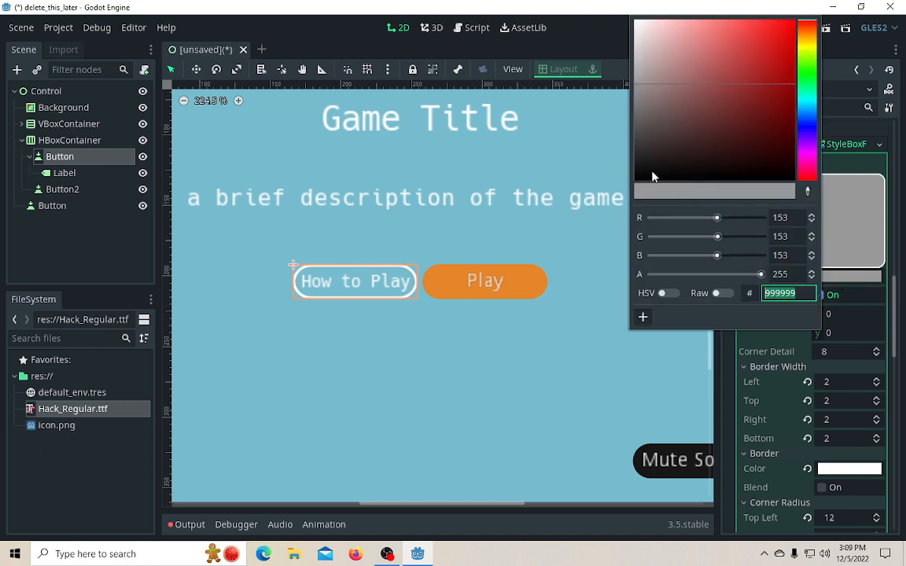
pyautogui.moveTo(761, 274); pyautogui.dragTo(674, 269)
pyautogui.moveTo(639, 119); pyautogui.dragTo(630, 124)
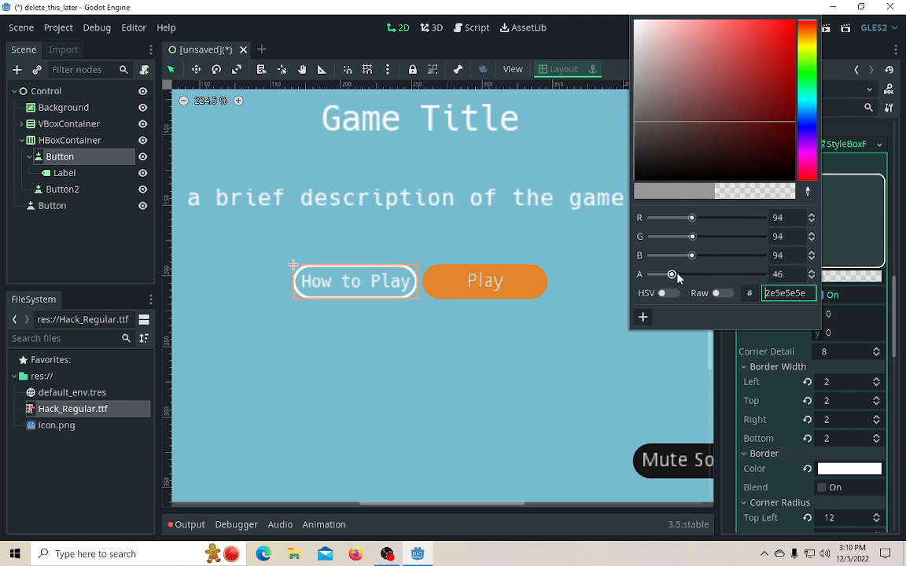
pyautogui.moveTo(678, 278); pyautogui.dragTo(677, 272)
pyautogui.click(639, 148)
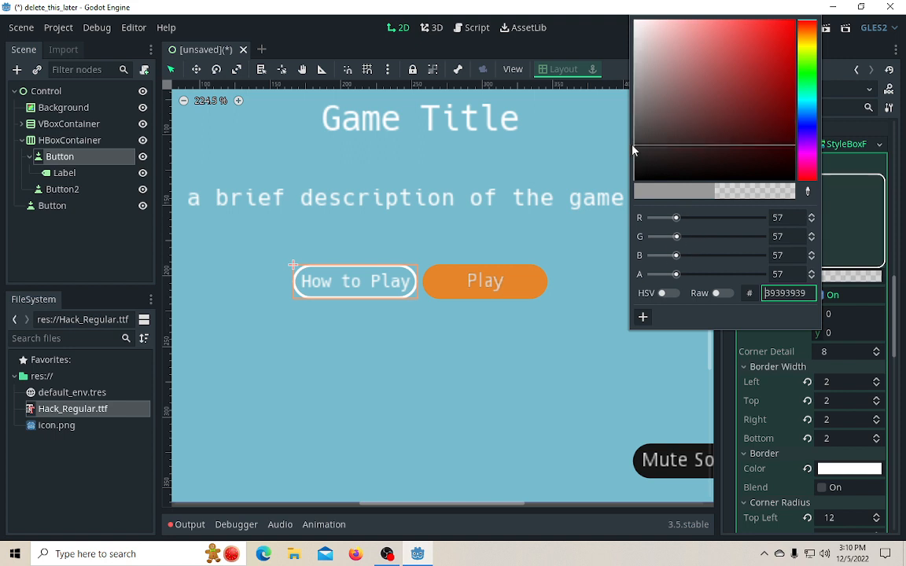
pyautogui.moveTo(634, 149); pyautogui.dragTo(614, 115)
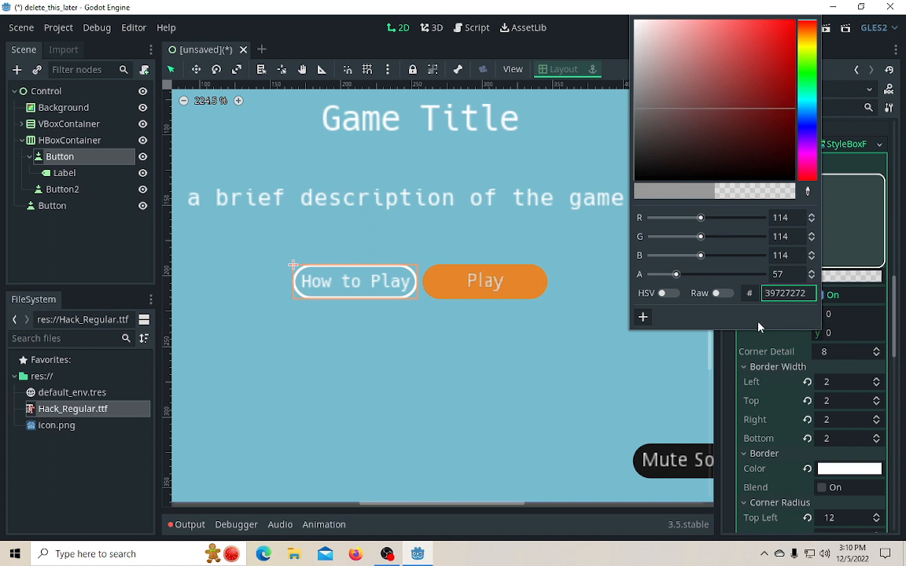
pyautogui.click(373, 280)
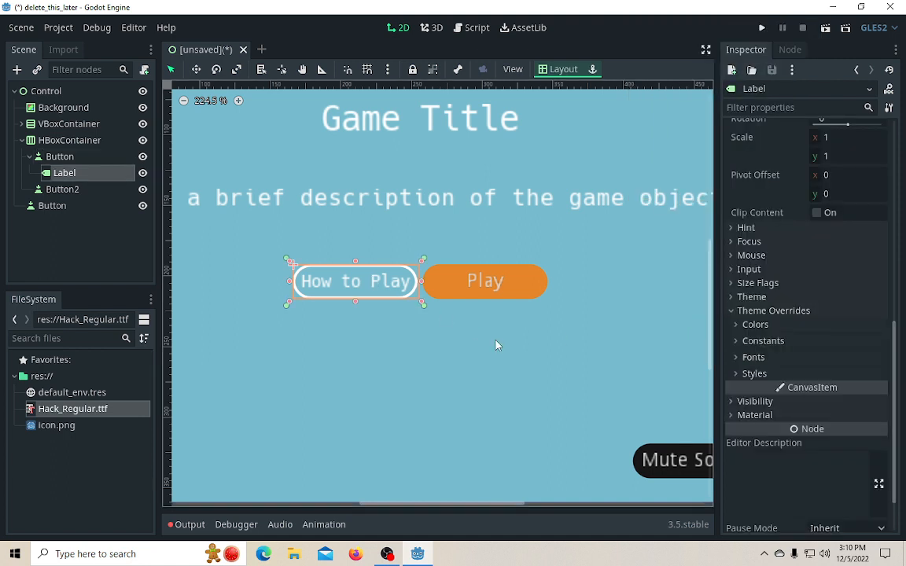
# Step: Save the scene as Main.tscn in the project's root folder
pyautogui.scroll(-3, 509, 362)
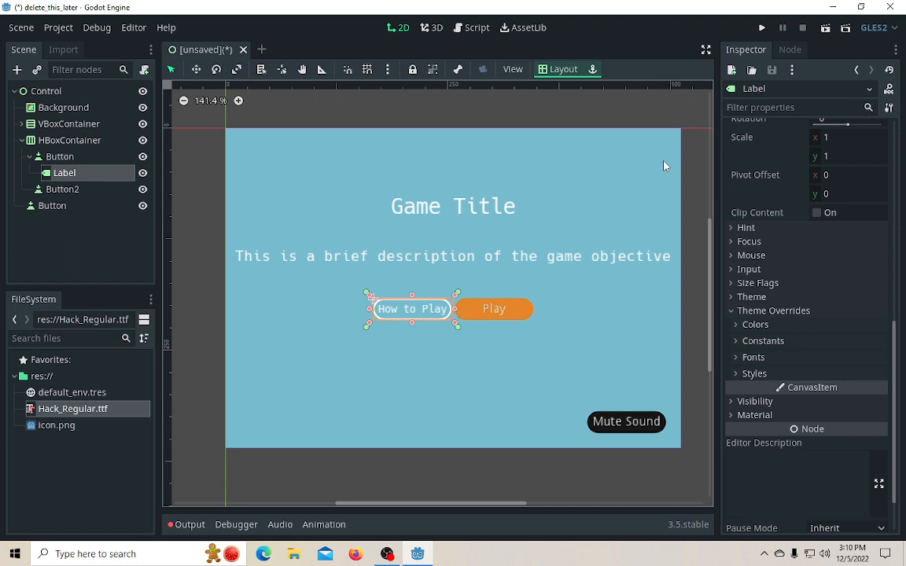
pyautogui.click(21, 28)
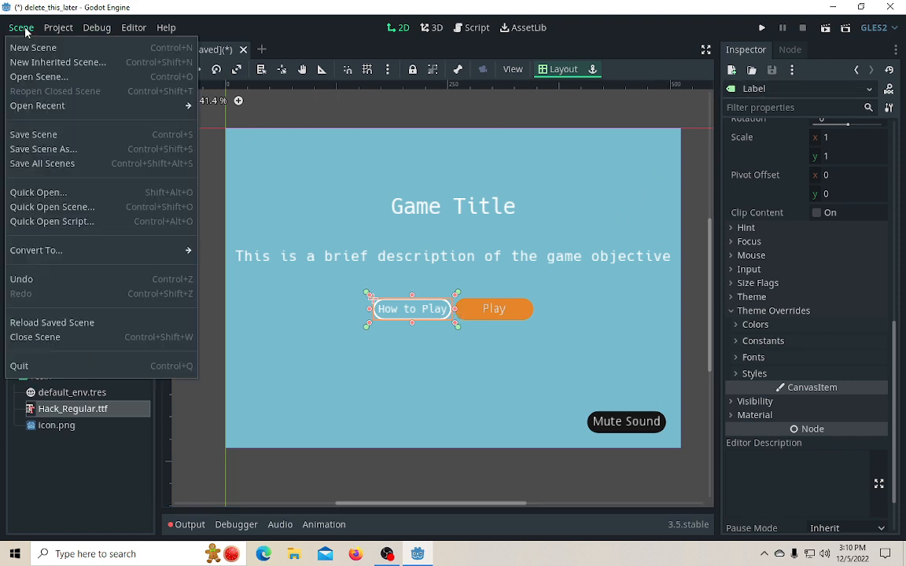
pyautogui.click(38, 149)
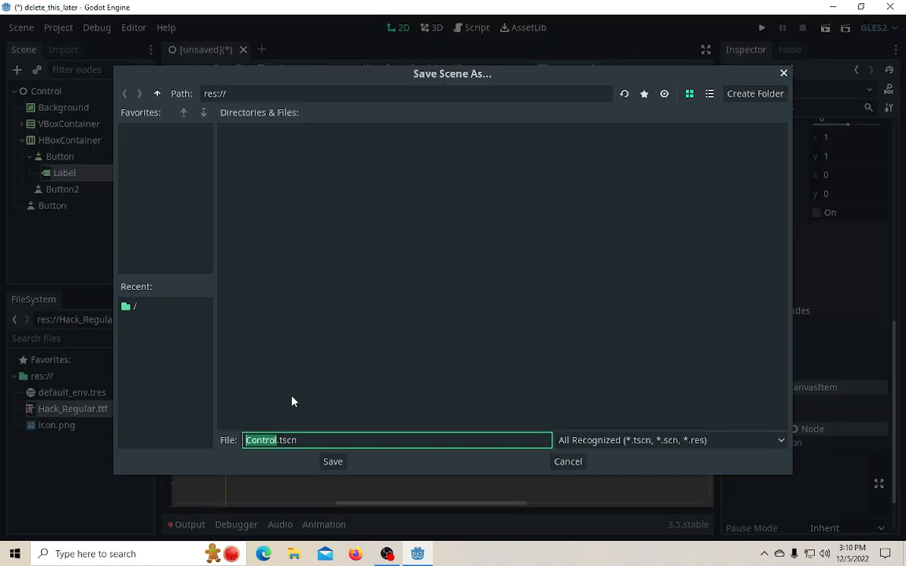
pyautogui.write('Main')
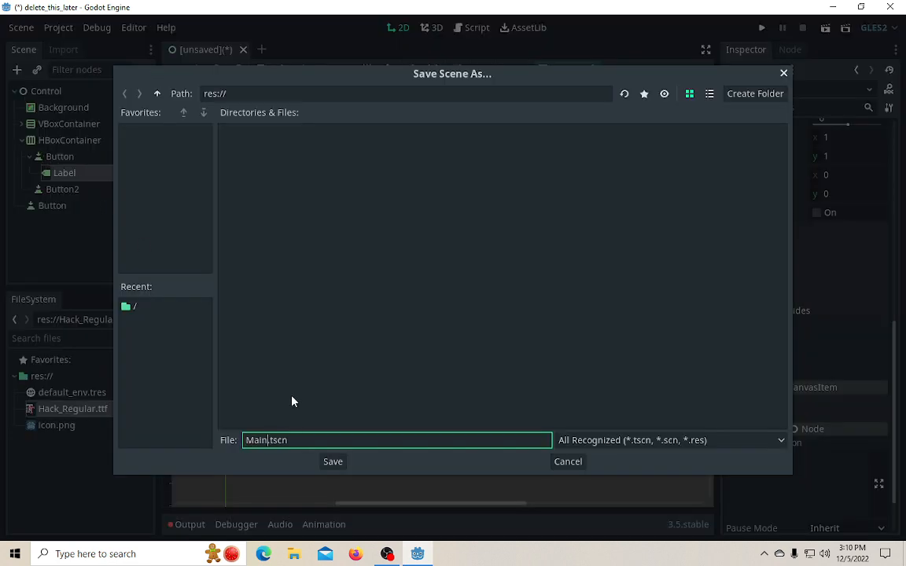
pyautogui.click(342, 463)
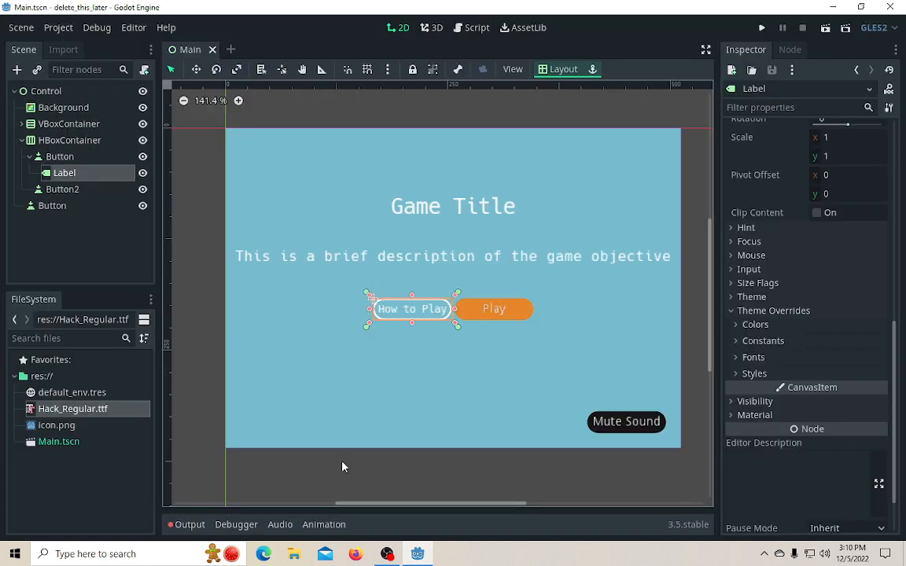
# Step: Run the project, test the hover and pressed looks of the title screen's buttons, and close the game window
pyautogui.click(762, 28)
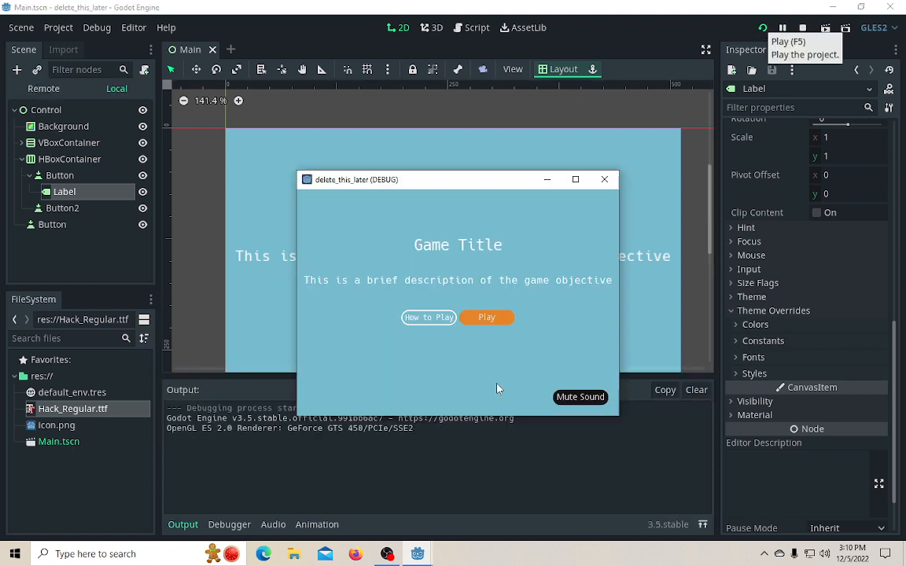
pyautogui.click(394, 563)
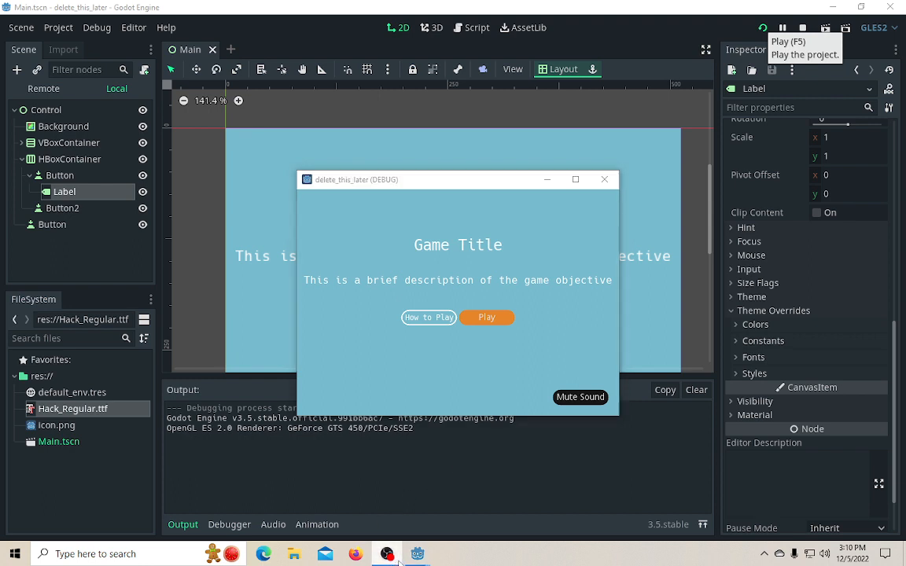
pyautogui.click(513, 279)
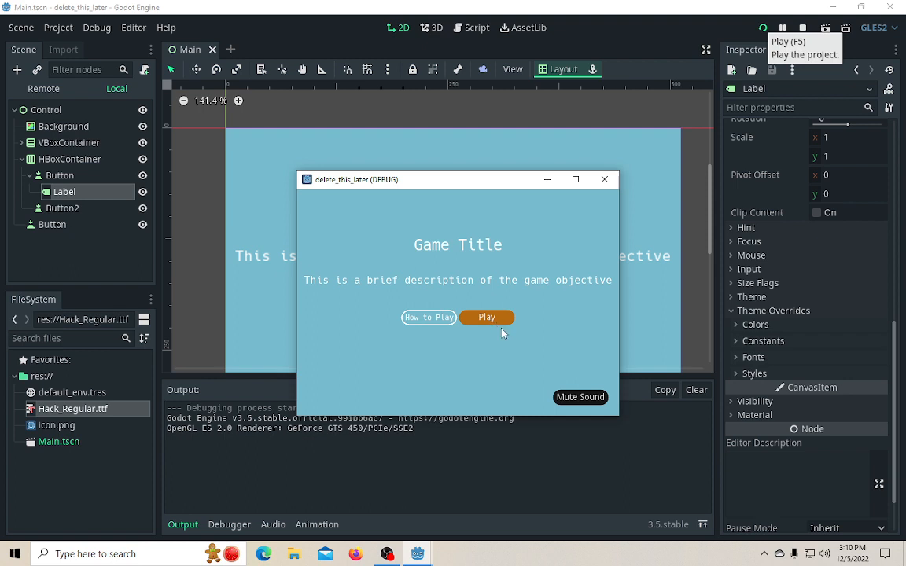
pyautogui.click(429, 323)
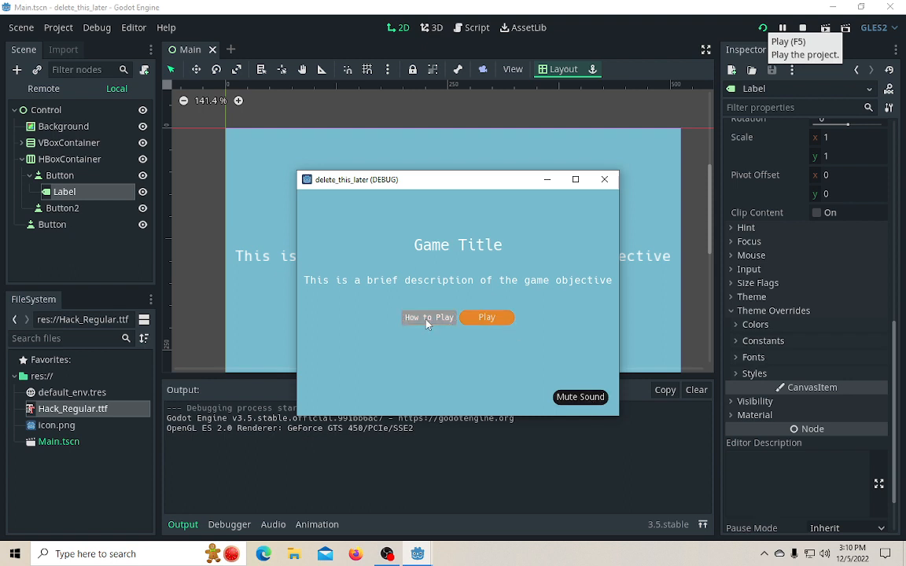
pyautogui.click(427, 321)
pyautogui.click(427, 319)
pyautogui.click(427, 324)
pyautogui.click(604, 179)
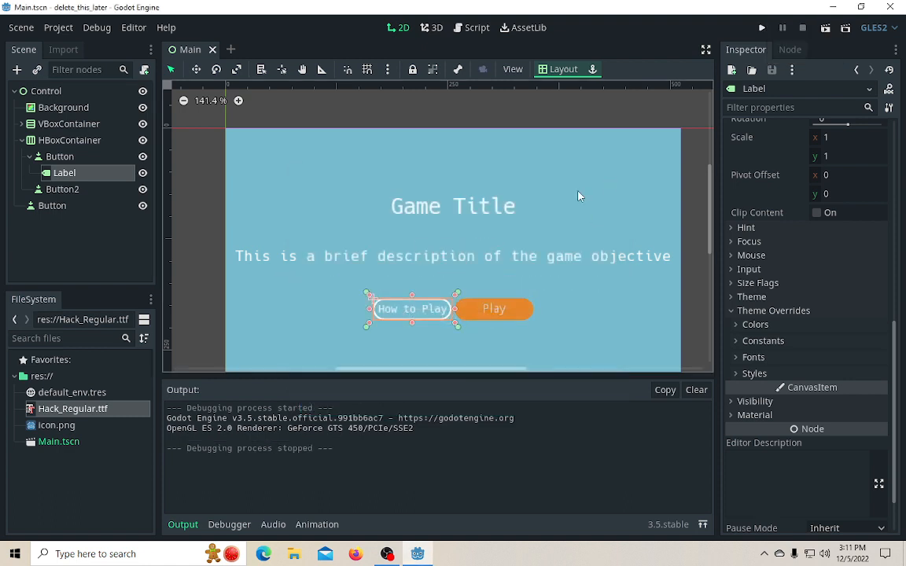
# Step: Override the HBoxContainer's separation constant with 8 to widen the gap between the How to Play and Play buttons
pyautogui.click(86, 140)
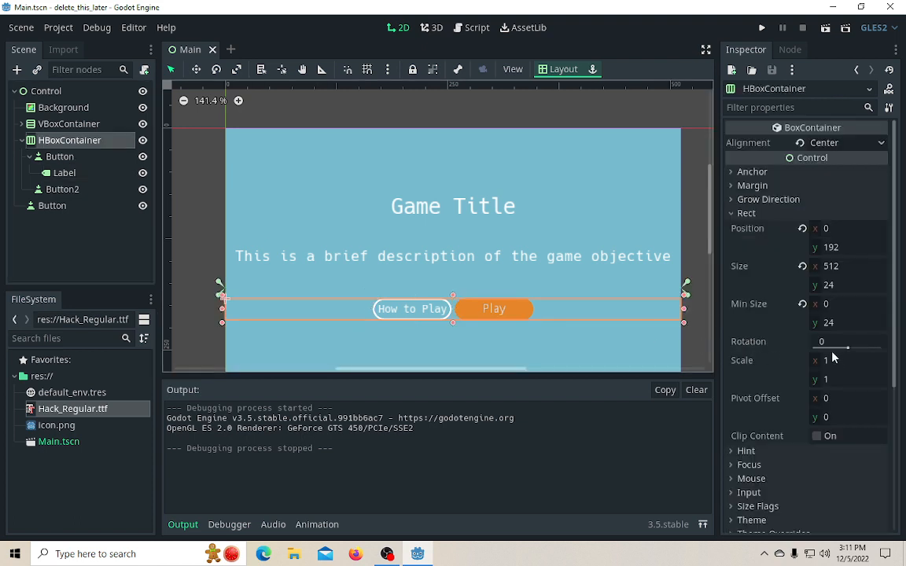
pyautogui.scroll(-5, 834, 358)
pyautogui.click(744, 312)
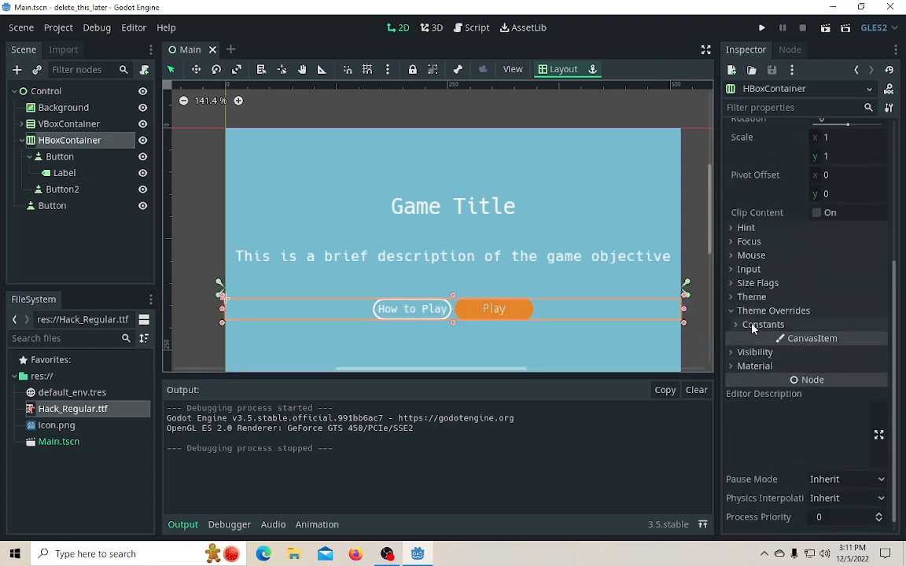
pyautogui.click(753, 326)
pyautogui.click(741, 339)
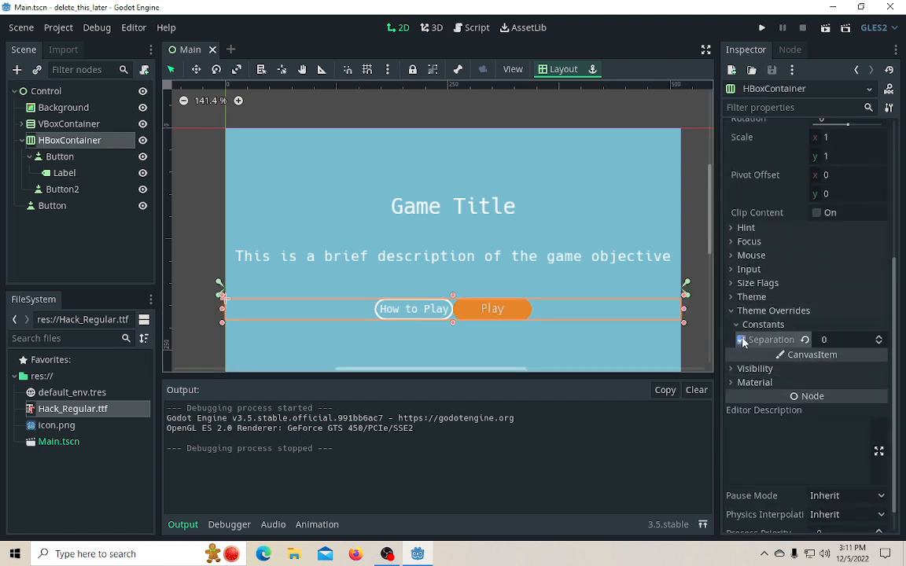
pyautogui.click(878, 339)
pyautogui.click(879, 339)
pyautogui.click(878, 339)
pyautogui.click(878, 339)
pyautogui.click(879, 339)
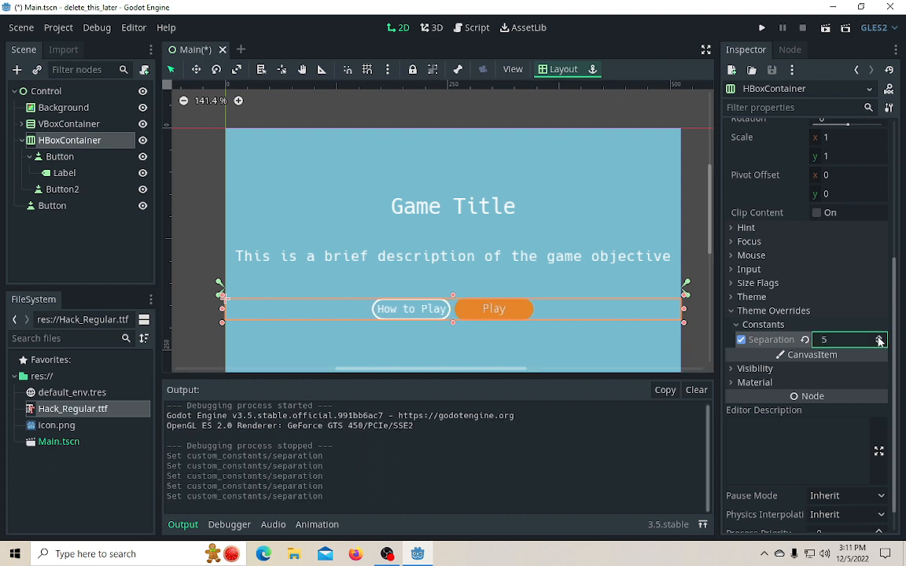
pyautogui.click(879, 339)
pyautogui.click(879, 339)
pyautogui.click(878, 339)
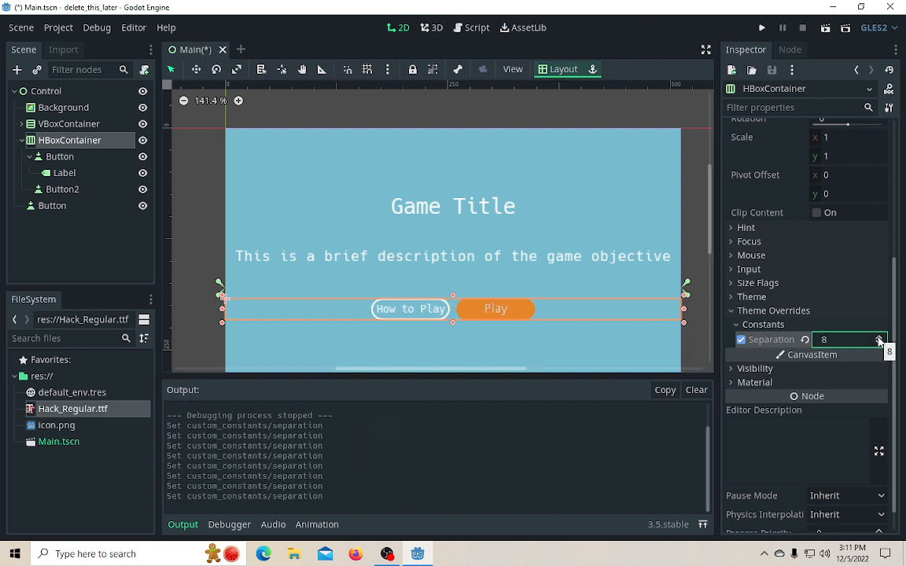
pyautogui.click(872, 339)
pyautogui.click(560, 342)
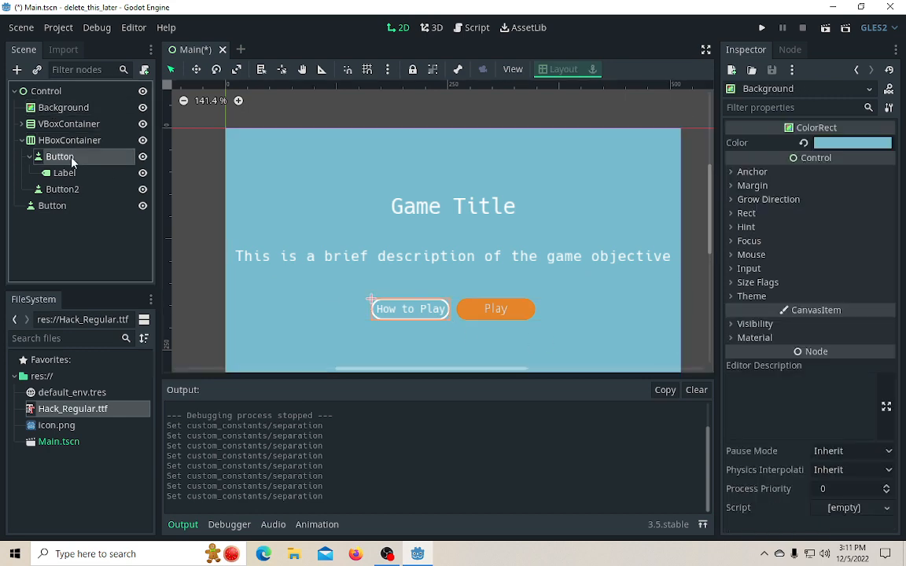
# Step: Expand the How to Play button's Pressed style and set all four of its corner radii to 12
pyautogui.click(62, 156)
pyautogui.scroll(-4, 854, 343)
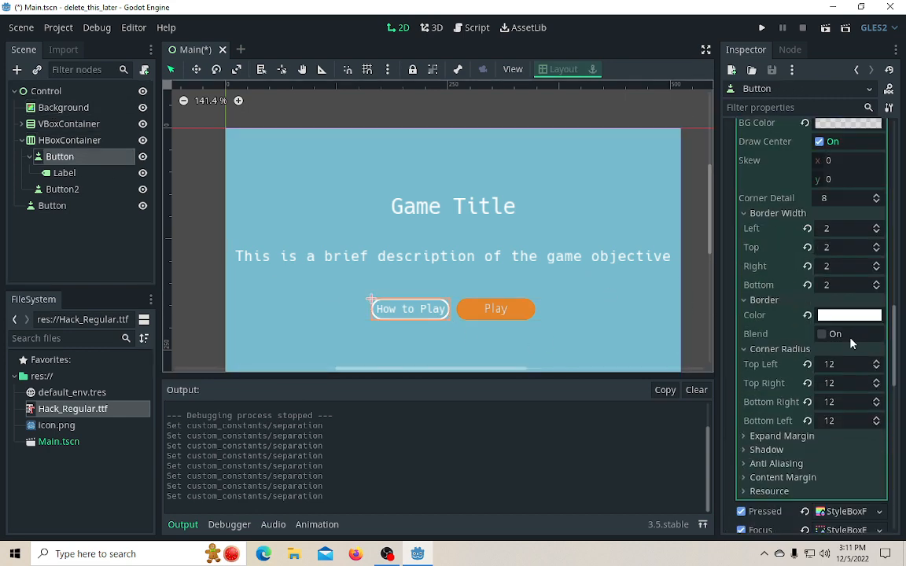
pyautogui.scroll(-7, 853, 343)
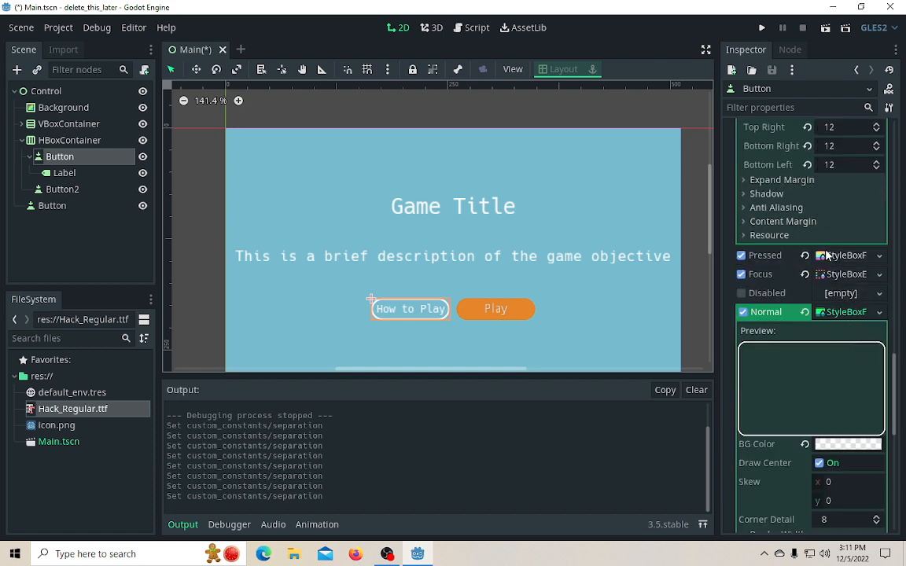
pyautogui.click(826, 254)
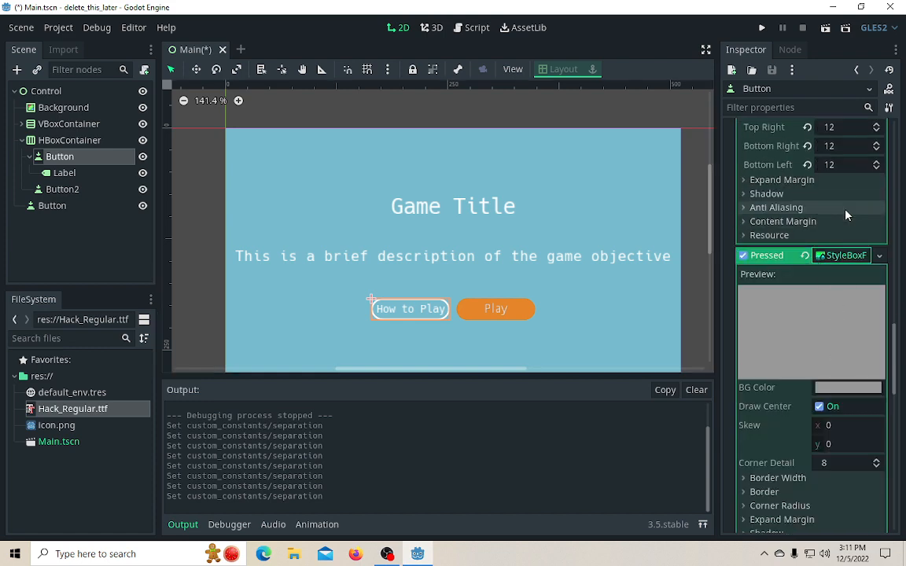
pyautogui.scroll(-7, 841, 236)
pyautogui.click(805, 252)
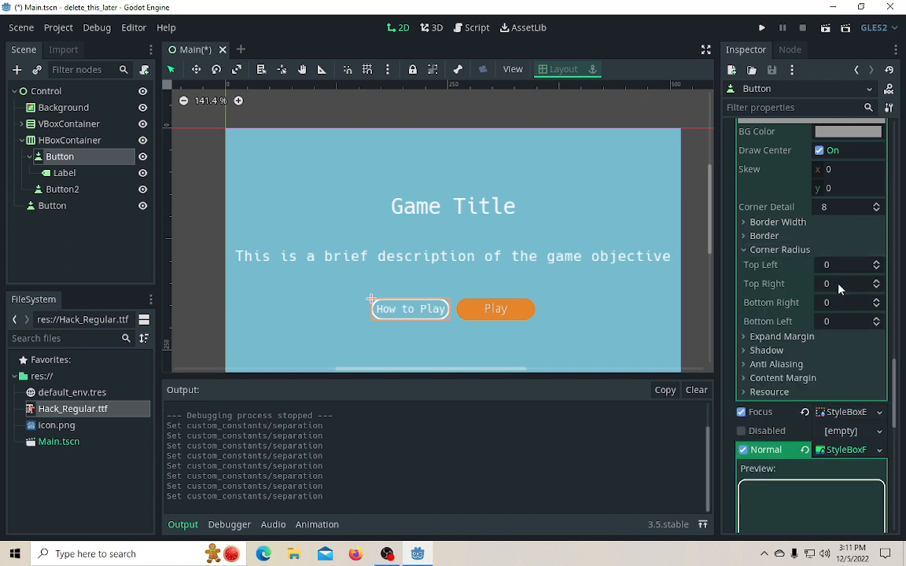
pyautogui.click(841, 264)
pyautogui.write('12')
pyautogui.click(833, 283)
pyautogui.write('12')
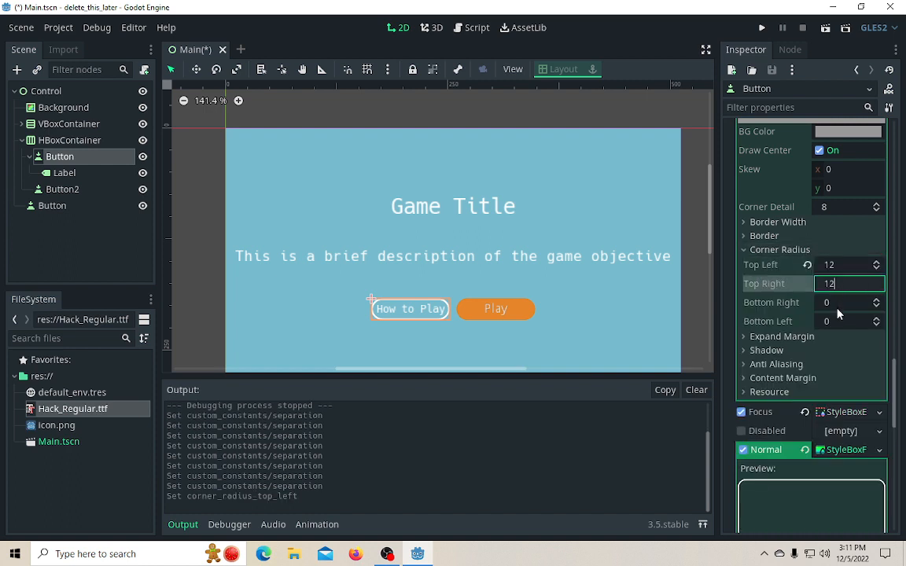
pyautogui.click(838, 302)
pyautogui.write('12')
pyautogui.click(839, 321)
pyautogui.write('12')
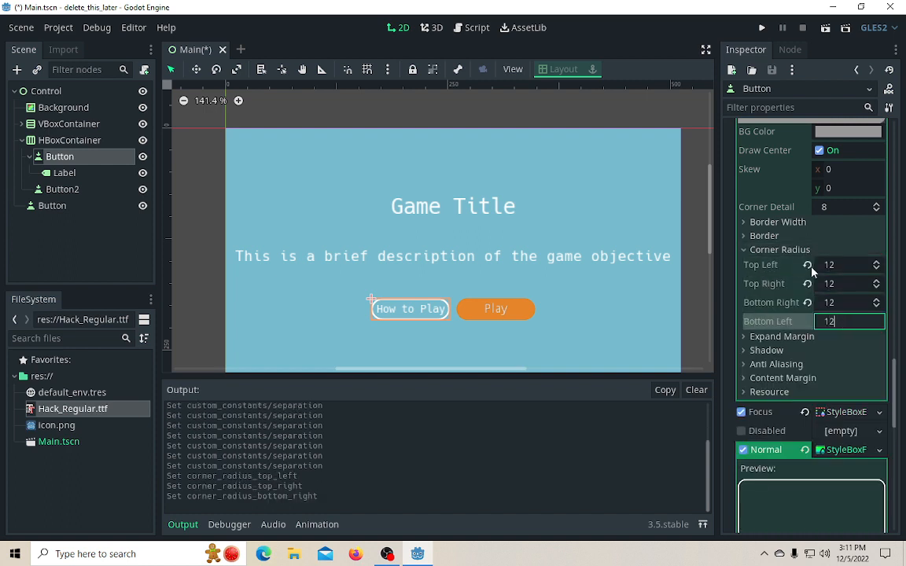
# Step: Set the border color of the How to Play button's Pressed style to white (ffffff)
pyautogui.click(760, 237)
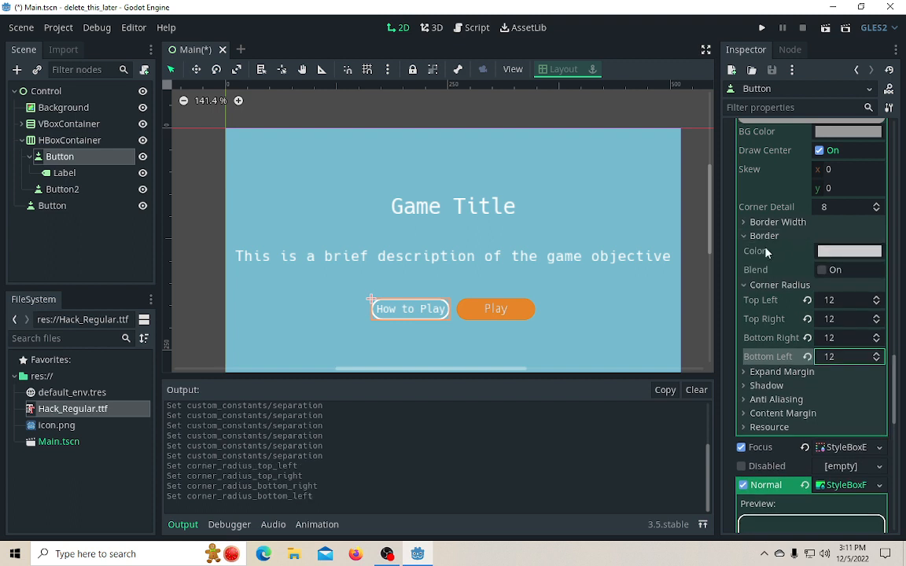
pyautogui.click(829, 255)
pyautogui.moveTo(661, 56); pyautogui.dragTo(634, 18)
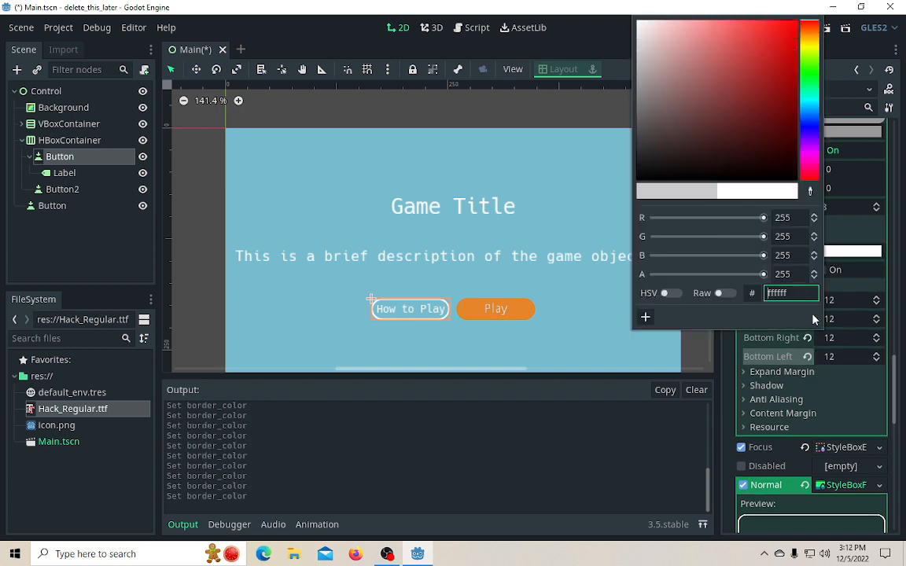
pyautogui.click(667, 399)
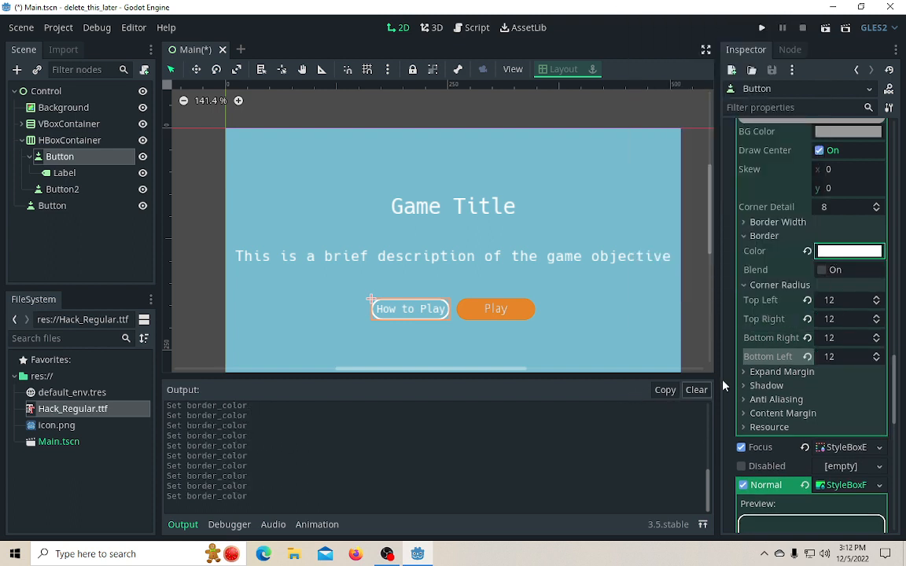
# Step: Set the left, top, right and bottom border widths of the How to Play button's Pressed style to 2
pyautogui.click(775, 222)
pyautogui.click(840, 237)
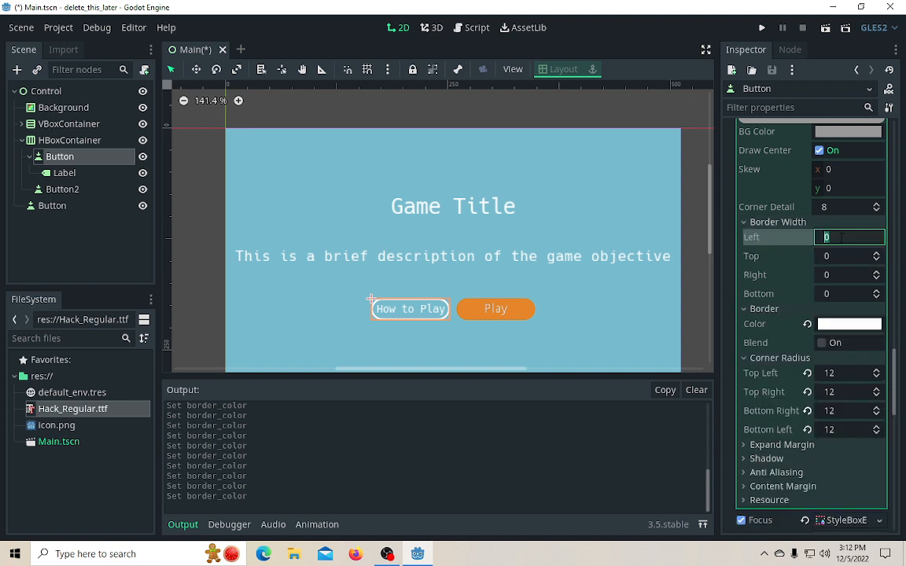
pyautogui.write('2')
pyautogui.click(842, 257)
pyautogui.write('2')
pyautogui.click(842, 275)
pyautogui.write('2')
pyautogui.click(841, 294)
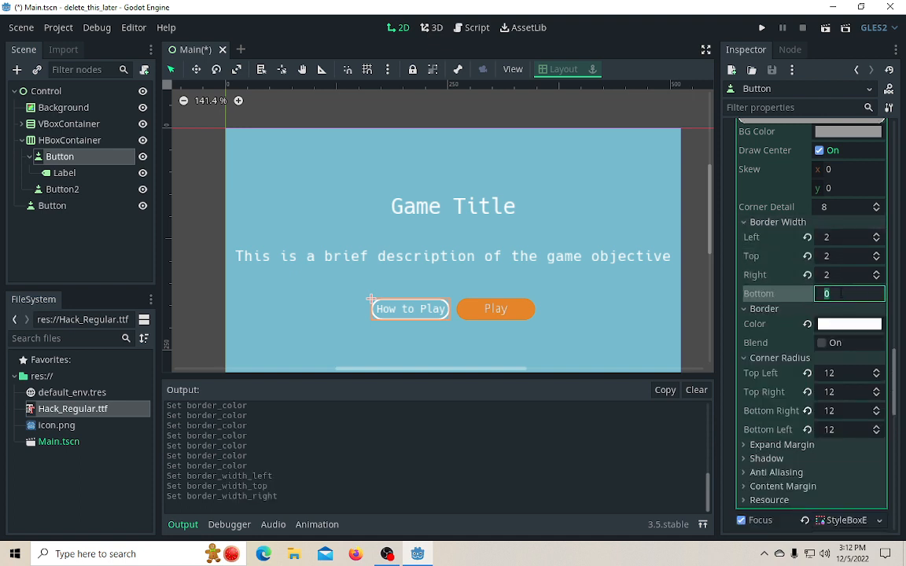
pyautogui.write('2')
pyautogui.press('Return')
# Step: Copy the Hover style's background color 39727272 and apply it as the background color of the How to Play button's Pressed style
pyautogui.scroll(3, 868, 295)
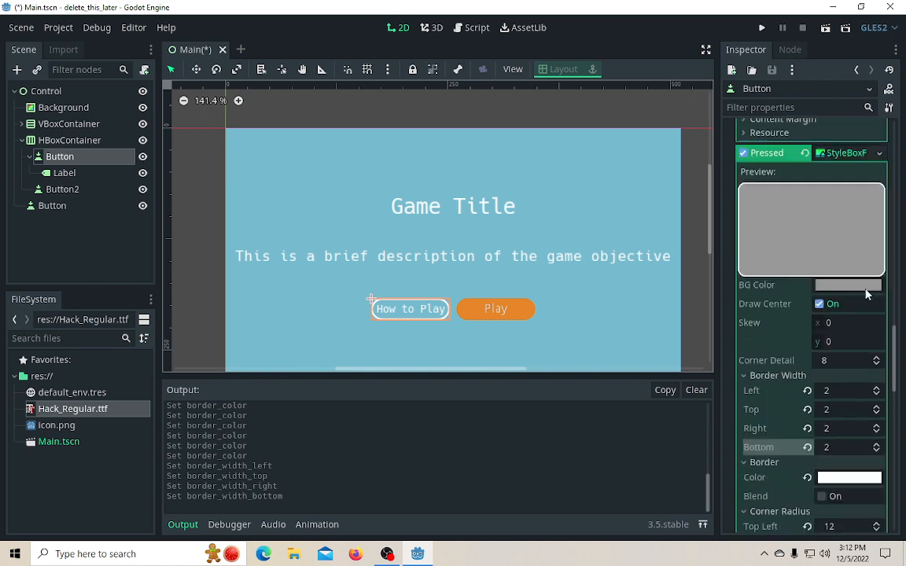
pyautogui.scroll(9, 860, 291)
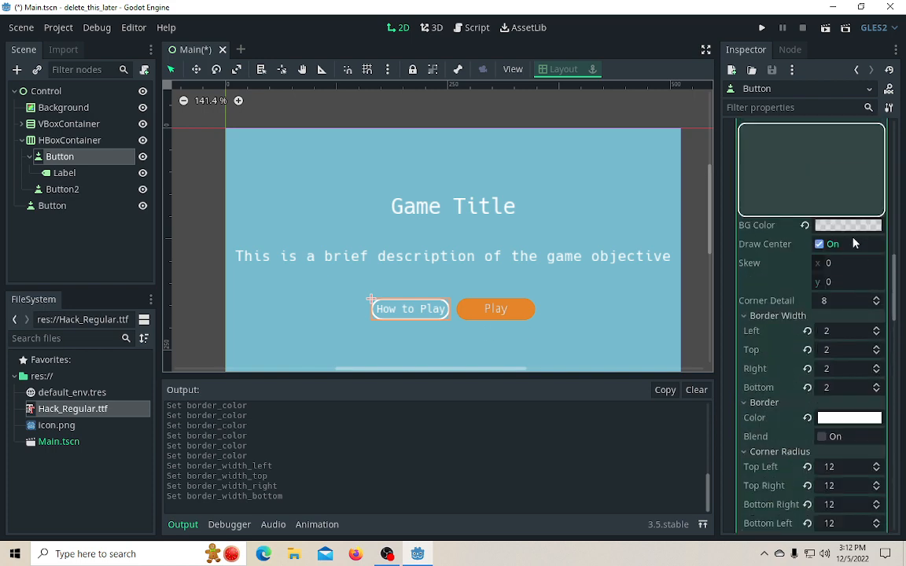
pyautogui.click(846, 225)
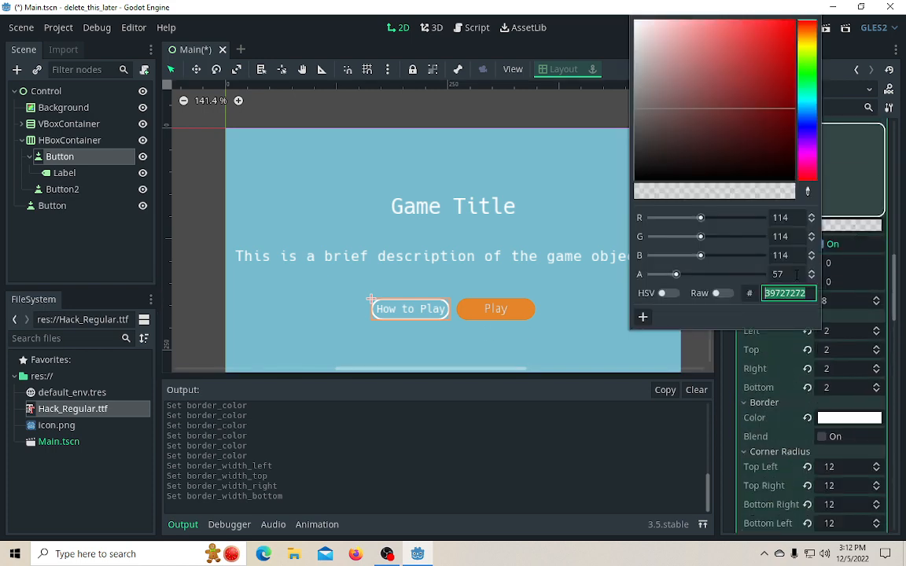
pyautogui.click(718, 437)
pyautogui.scroll(-3, 747, 348)
pyautogui.scroll(3, 834, 391)
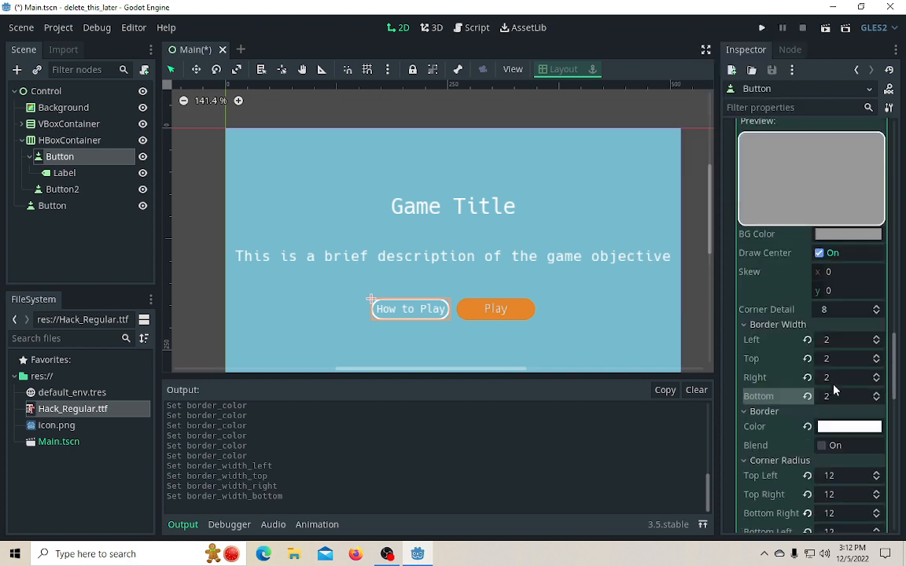
pyautogui.click(848, 234)
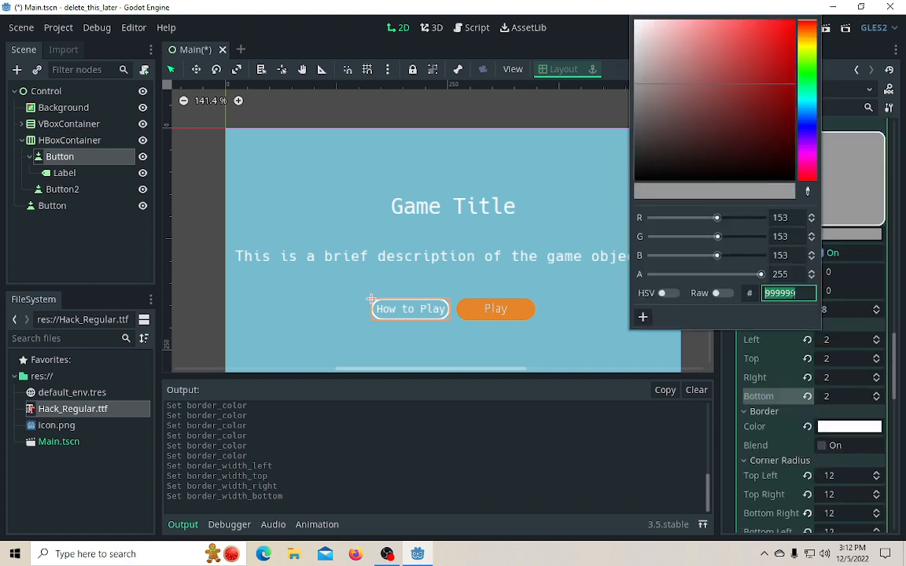
pyautogui.write('39727272')
pyautogui.press('Return')
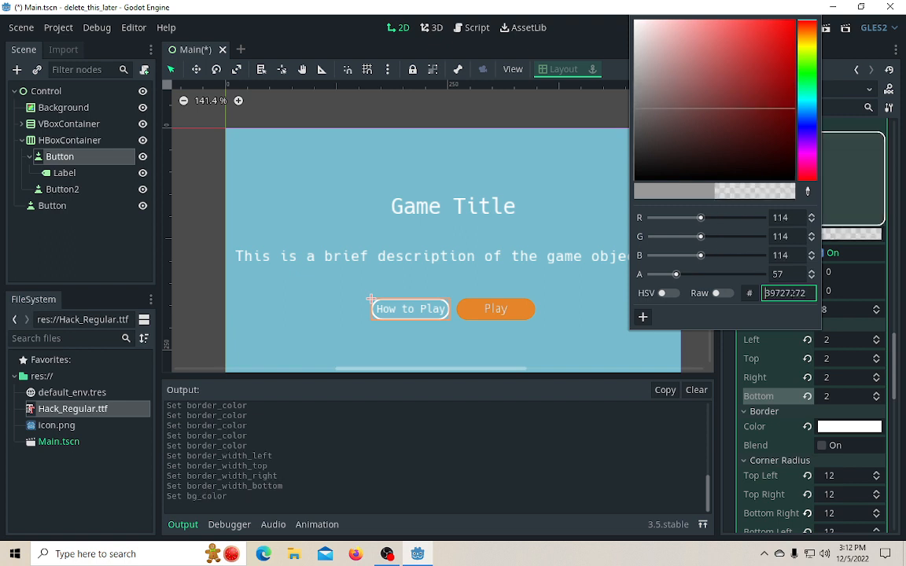
pyautogui.click(726, 407)
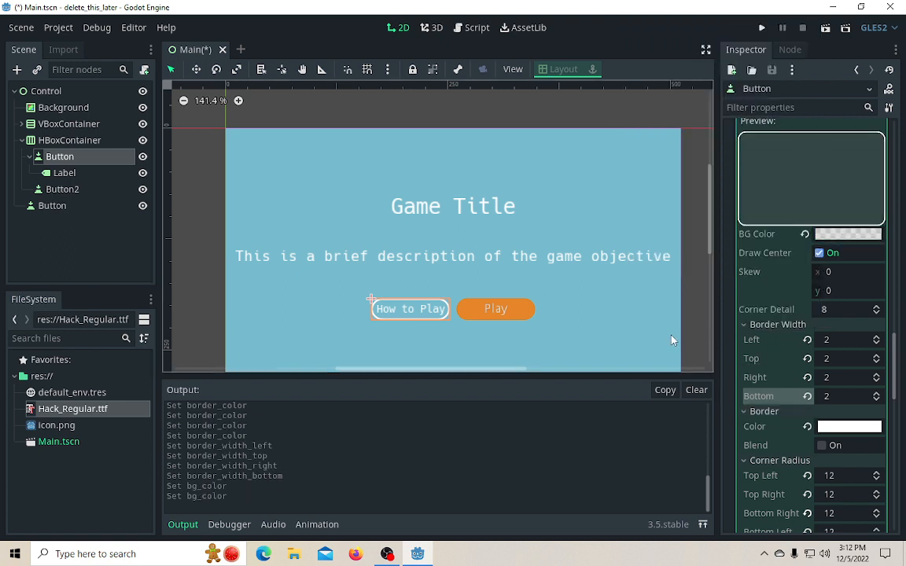
# Step: Run the project to test the title screen with the restyled How to Play button, and close the game window
pyautogui.scroll(-2, 645, 316)
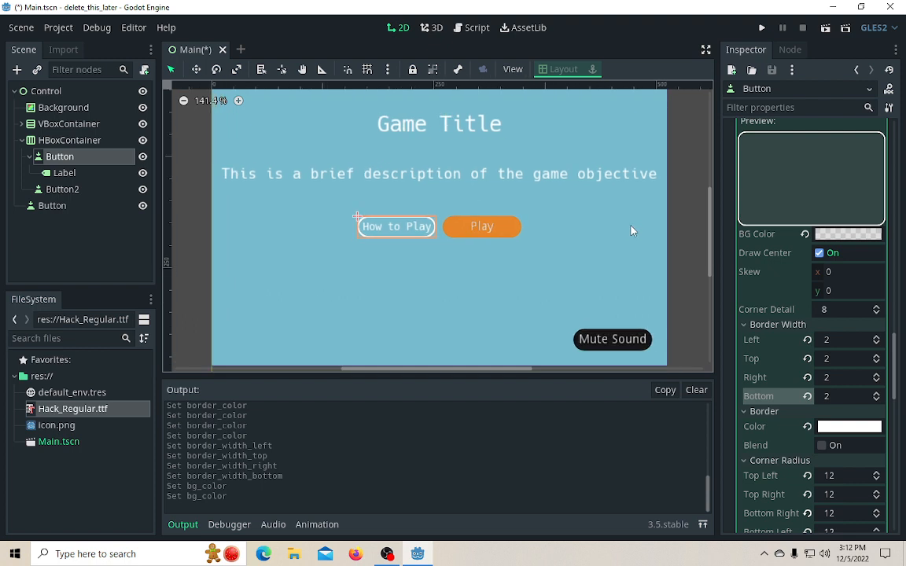
pyautogui.scroll(1, 612, 240)
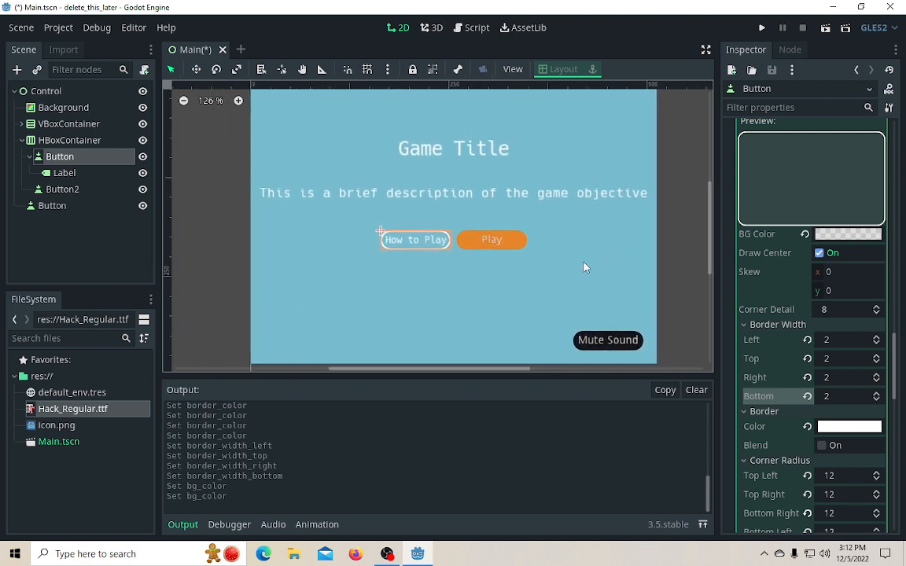
pyautogui.click(29, 157)
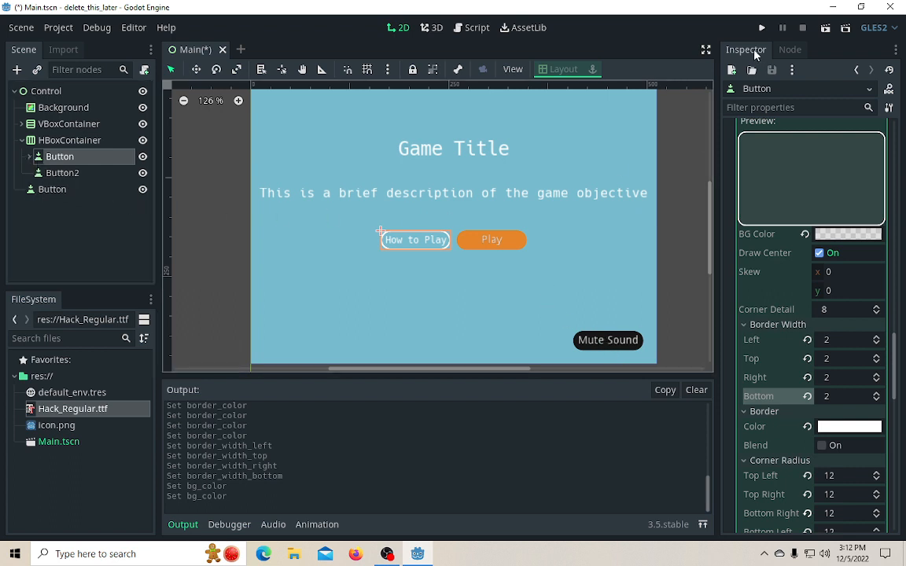
pyautogui.click(762, 28)
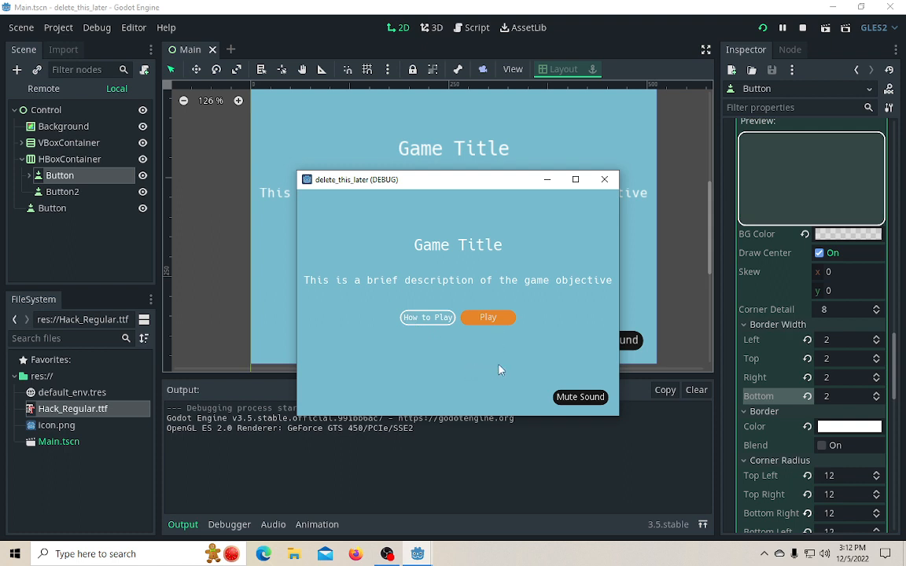
pyautogui.click(606, 180)
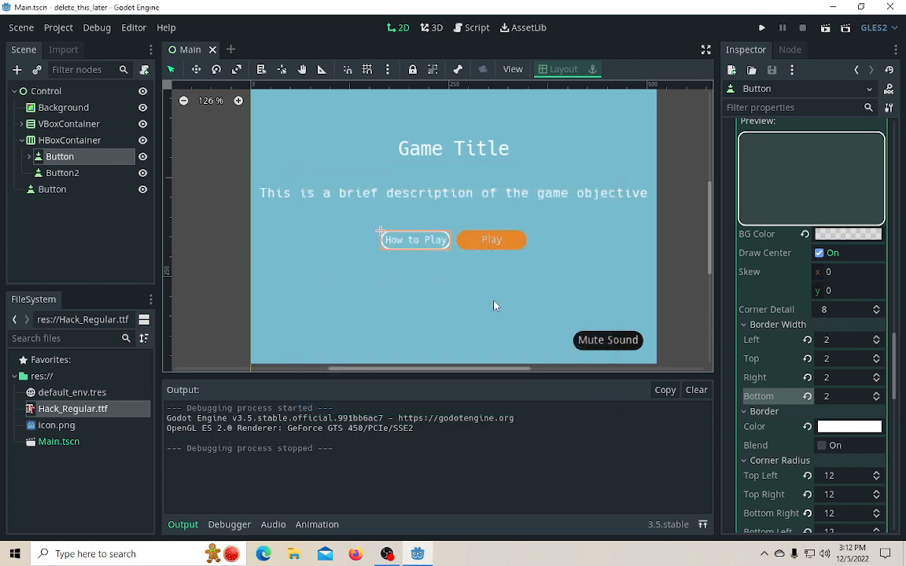
# Step: Examine the style overrides of the How to Play button and the Mute Sound button
pyautogui.scroll(-5, 799, 316)
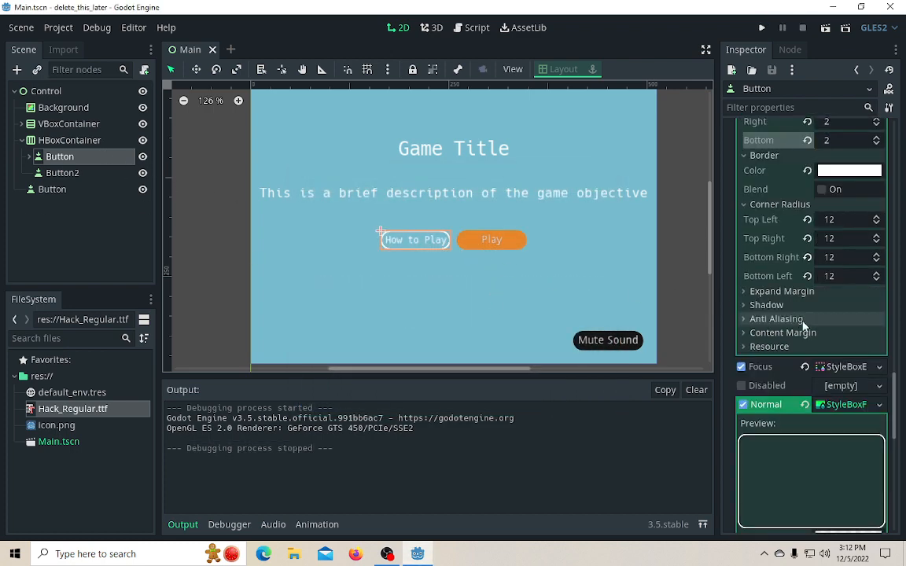
pyautogui.scroll(3, 809, 322)
pyautogui.scroll(-2, 810, 331)
pyautogui.scroll(-10, 810, 331)
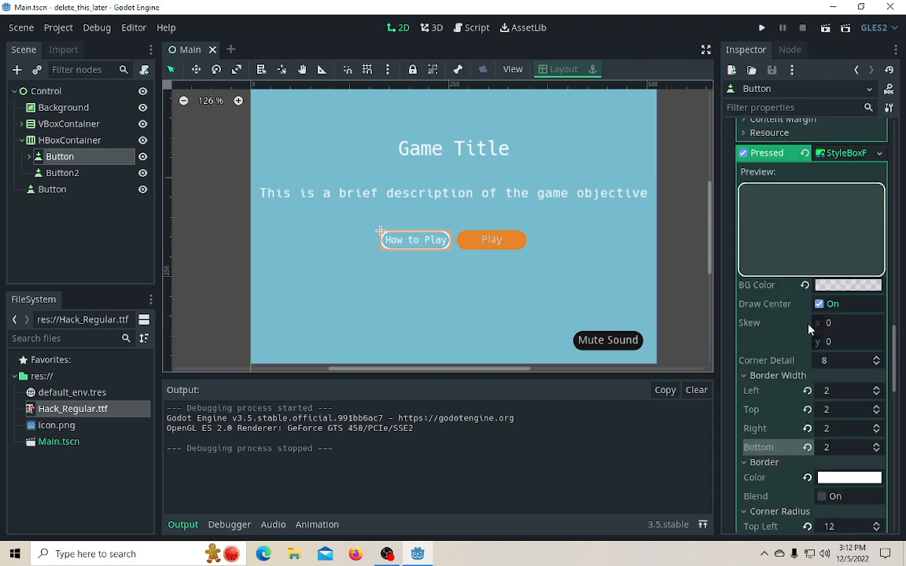
pyautogui.scroll(4, 810, 331)
pyautogui.scroll(5, 810, 331)
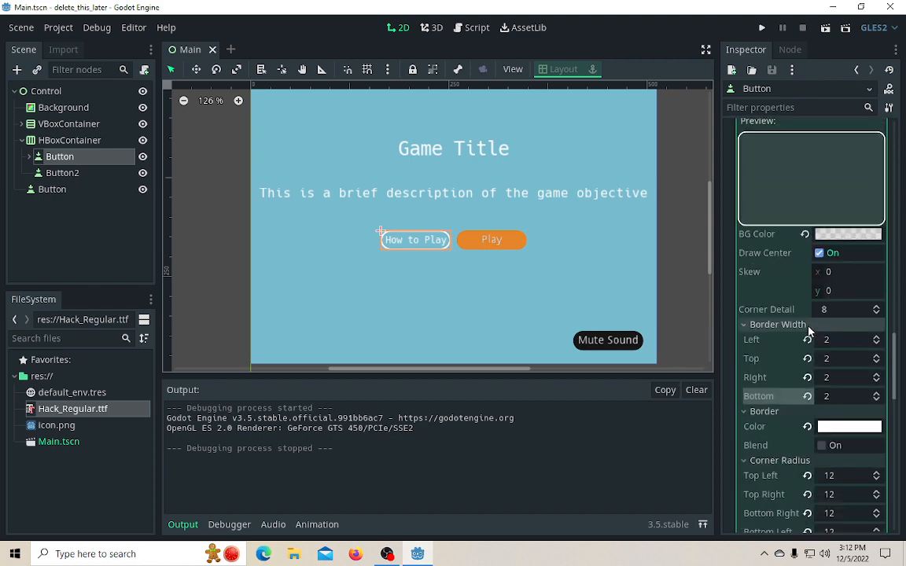
pyautogui.scroll(-4, 810, 331)
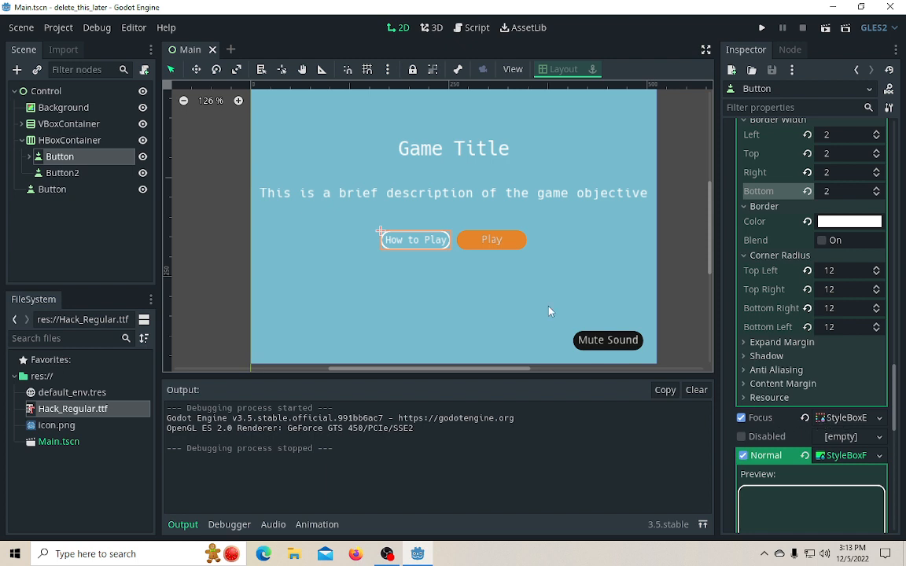
pyautogui.click(428, 283)
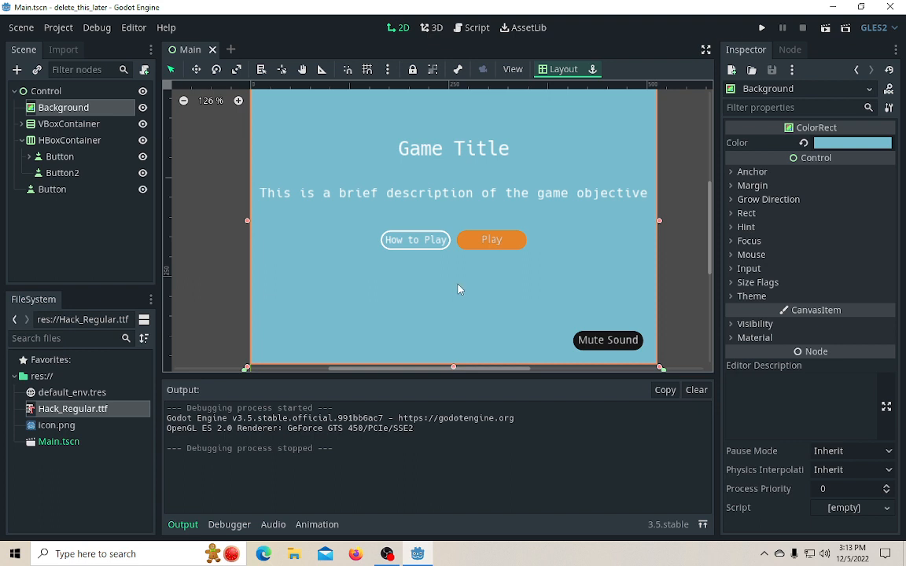
pyautogui.click(57, 191)
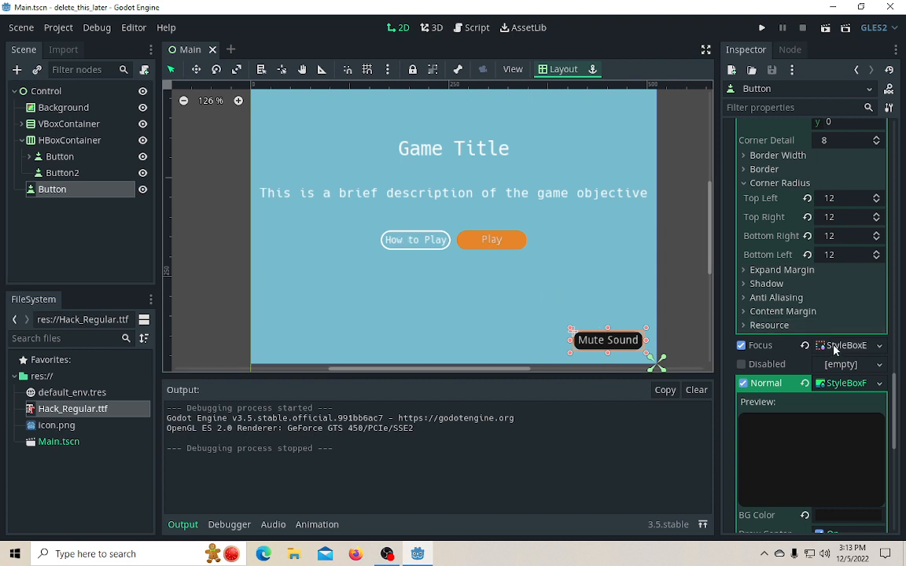
pyautogui.click(449, 309)
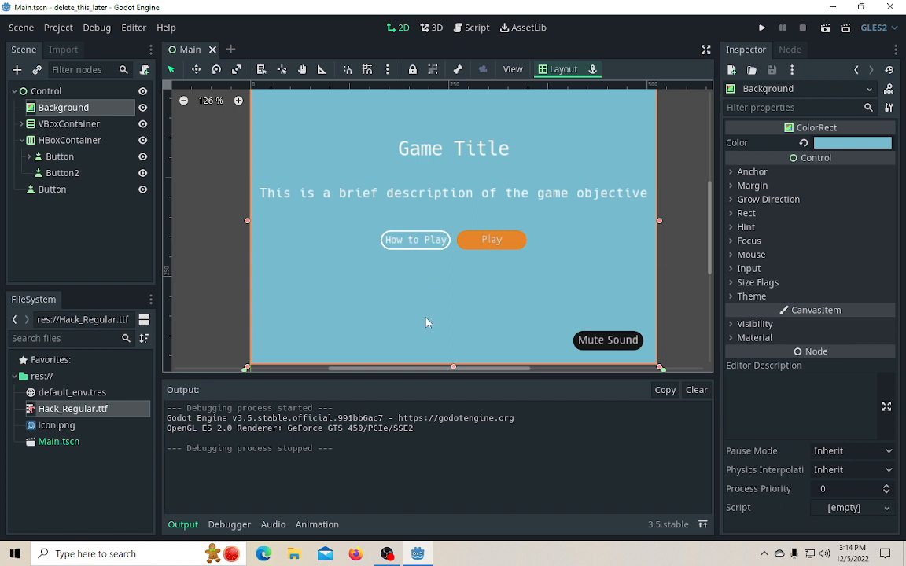
pyautogui.scroll(-1, 669, 253)
pyautogui.moveTo(680, 249); pyautogui.dragTo(641, 236, button='middle')
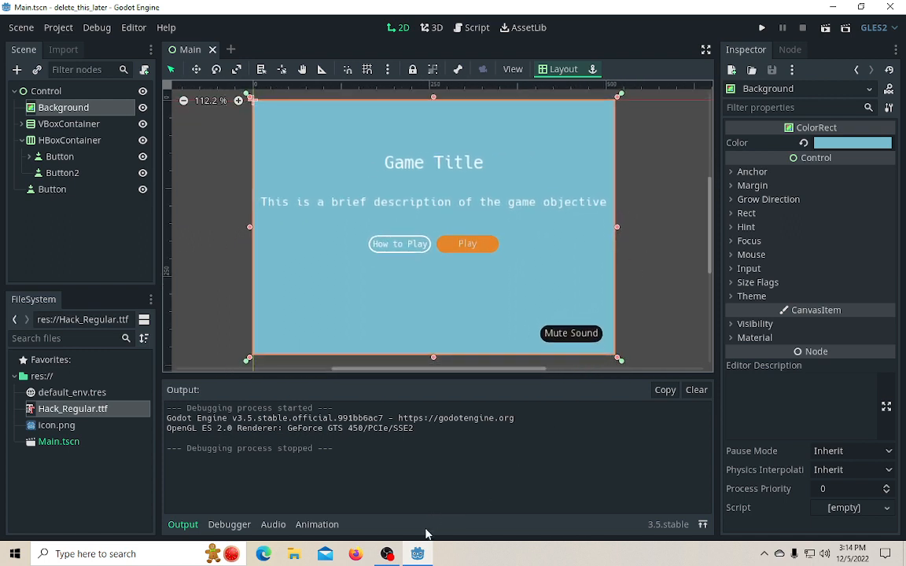